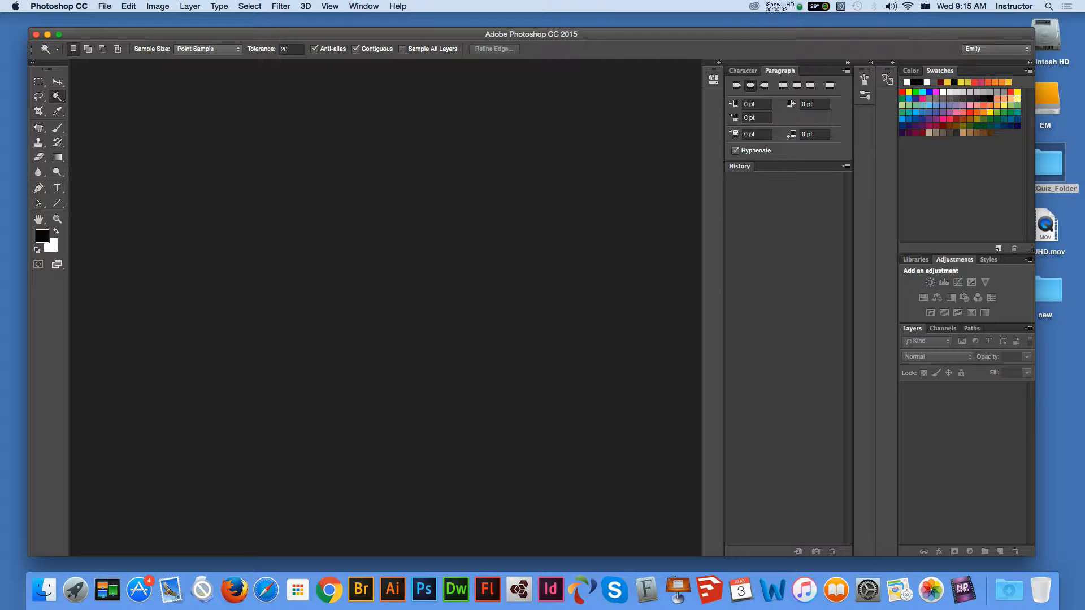
- Launch Adobe Bridge from Photoshop using File > Browse in Bridge
mouse_move(531, 34)
mouse_down()
mouse_move(518, 38)
mouse_move(534, 38)
mouse_up()
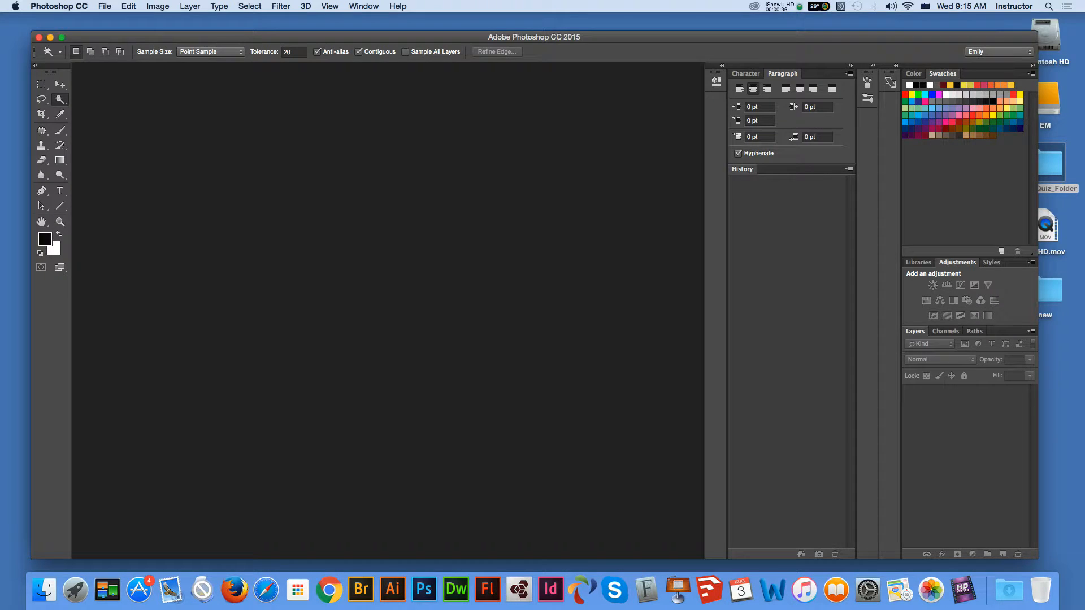
click(105, 7)
mouse_move(147, 63)
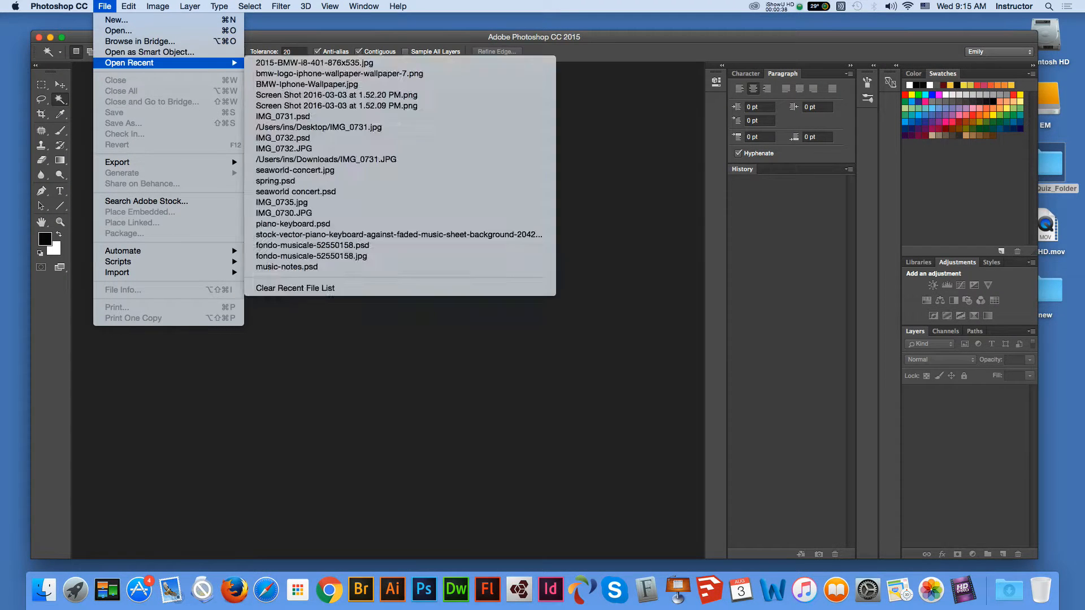
click(140, 41)
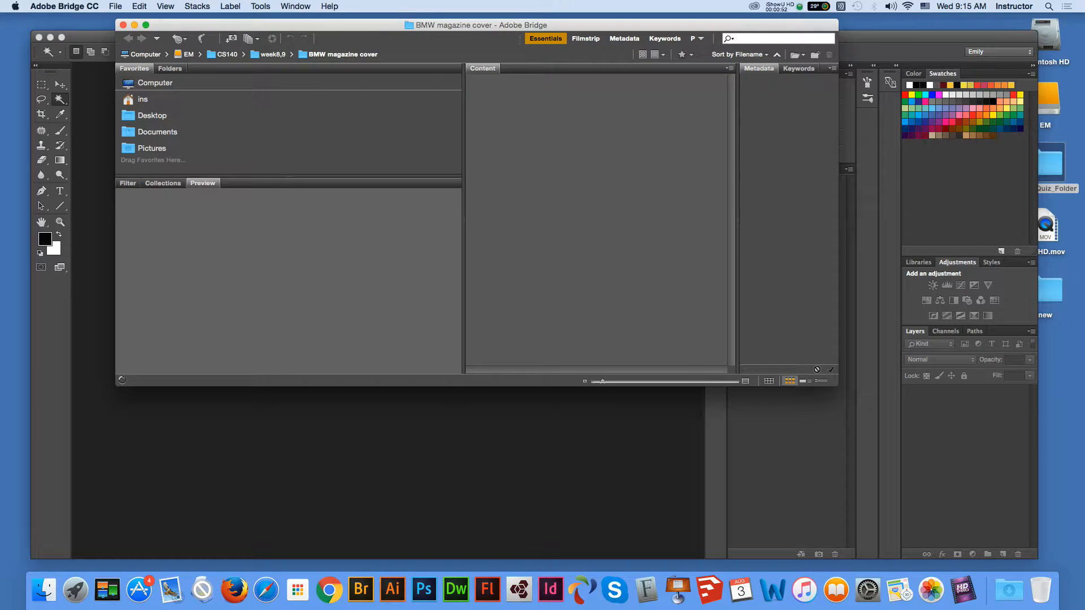
- In Bridge, go to Desktop > CS242Quiz_Folder and open food-6.jpg in Photoshop
click(155, 83)
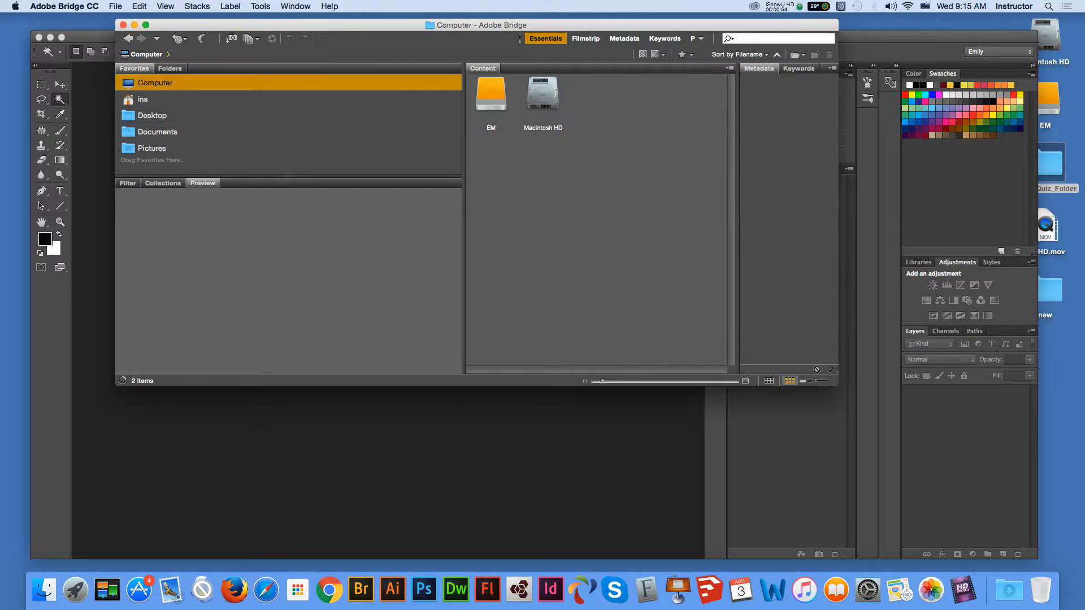
click(152, 116)
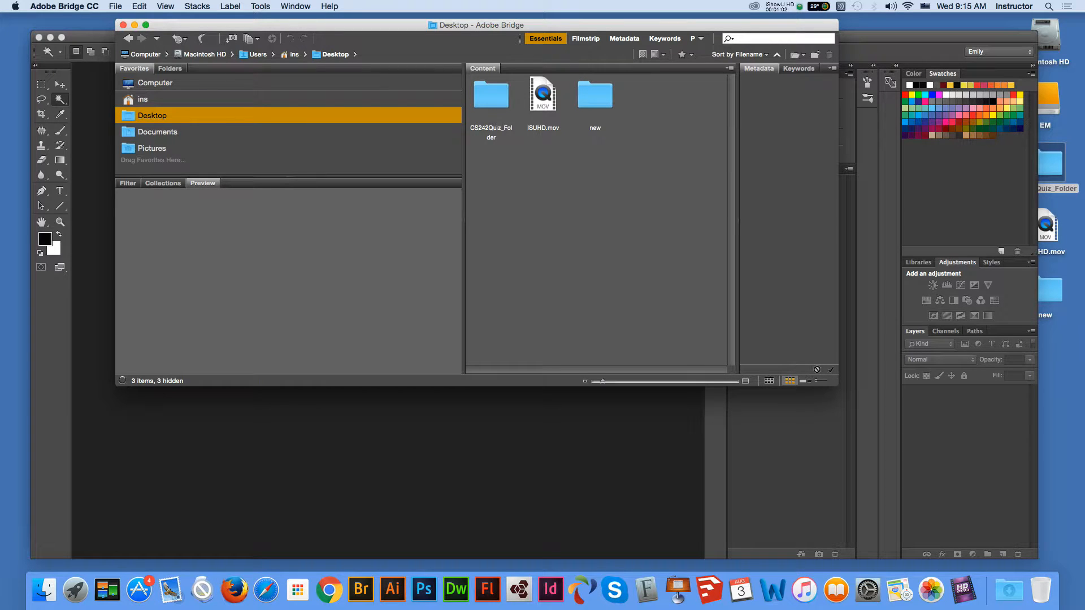
double_click(491, 96)
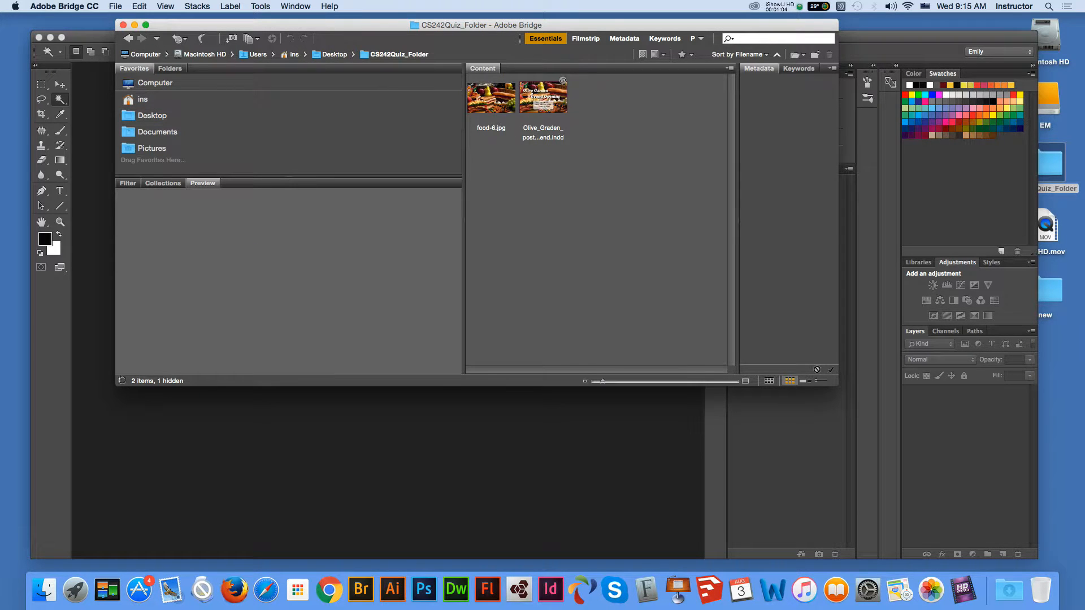
click(491, 98)
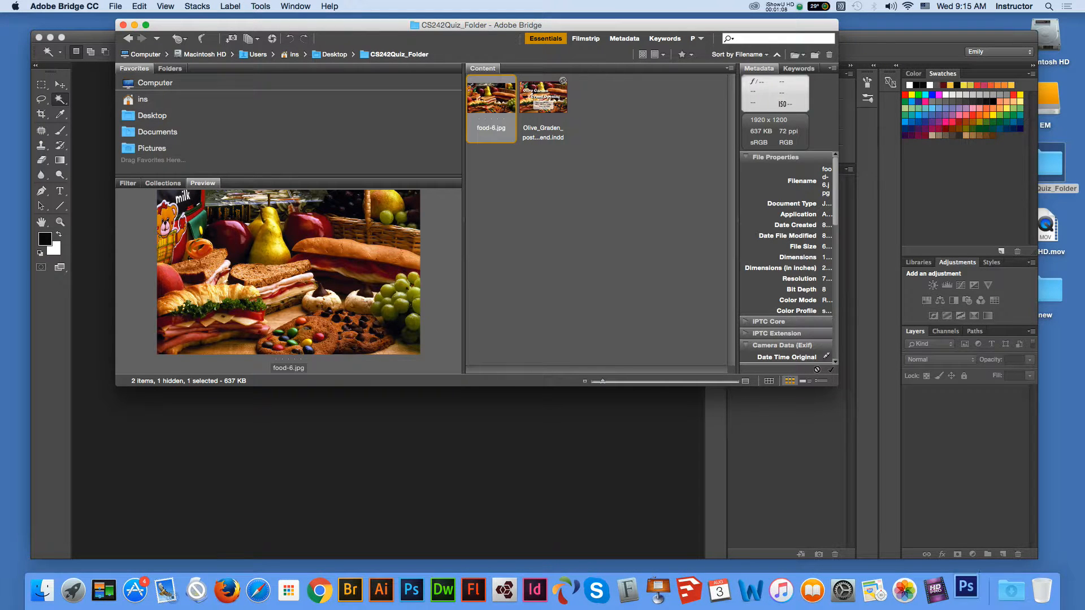
right_click(492, 97)
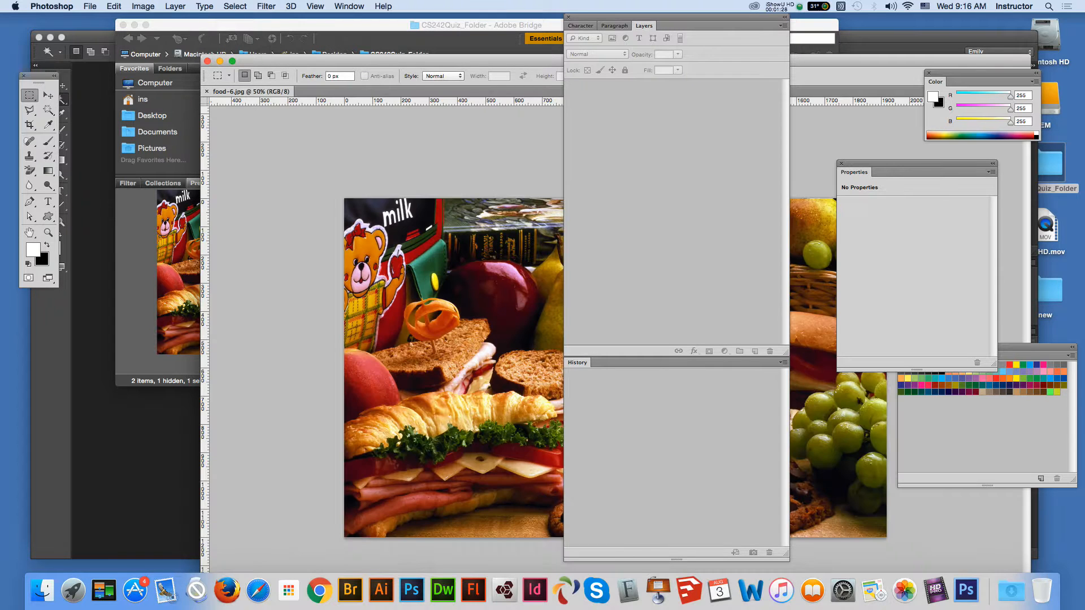
- Close food-6.jpg and quit Photoshop CS6
click(52, 6)
click(232, 61)
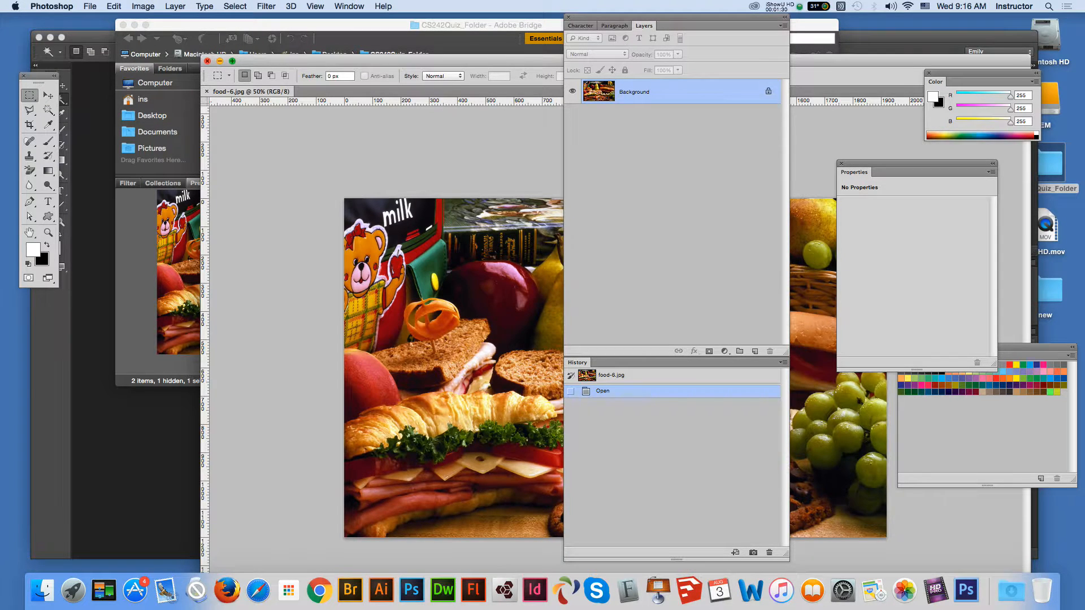
click(207, 61)
click(51, 7)
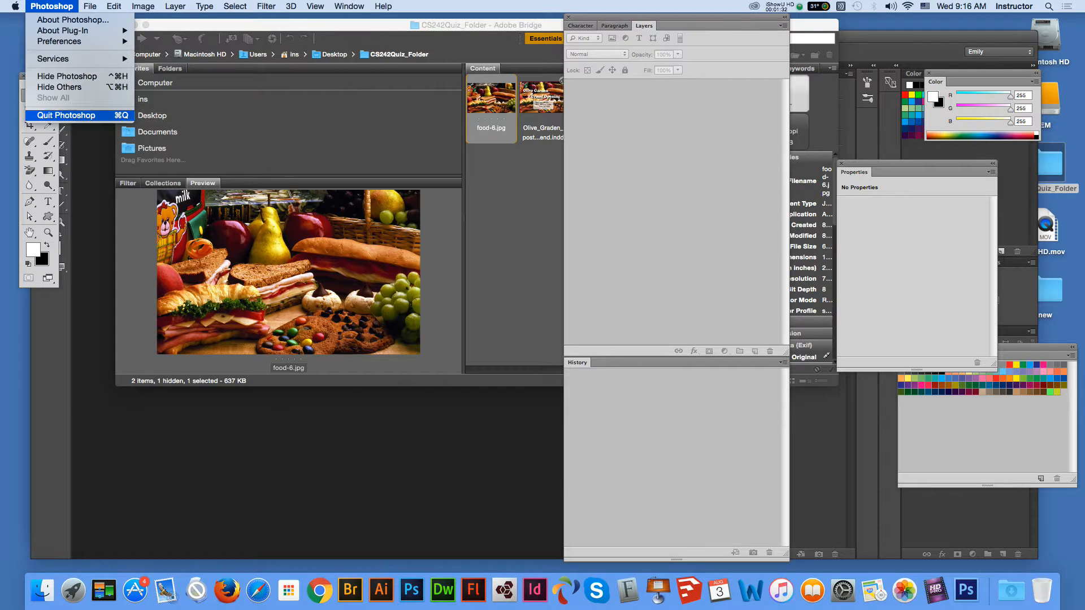
click(66, 115)
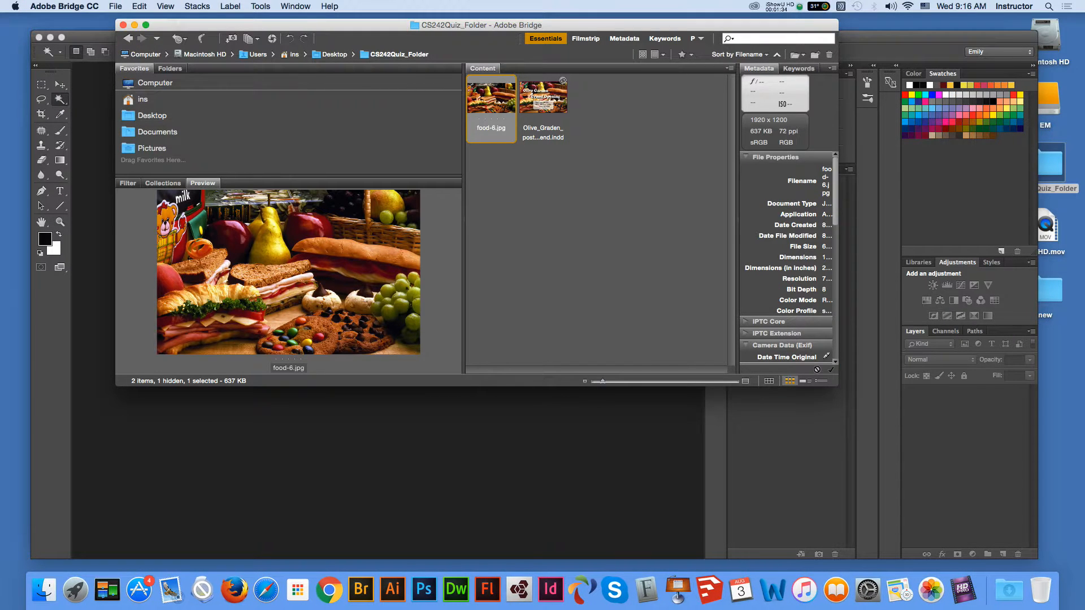
- Open food-6.jpg from Bridge with Adobe Photoshop CC 2015
right_click(498, 104)
mouse_move(534, 120)
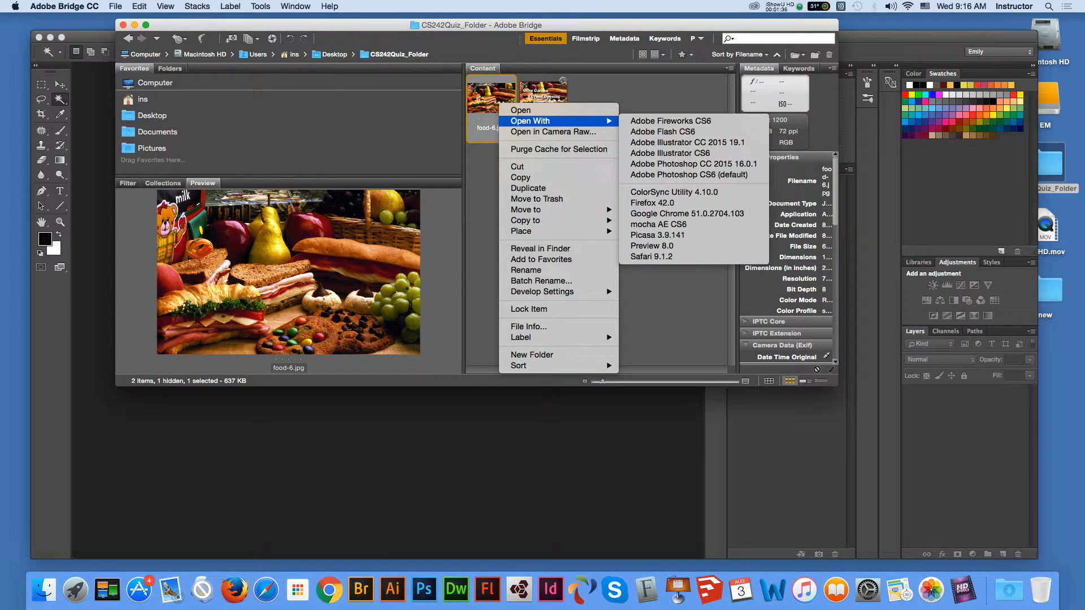
click(693, 164)
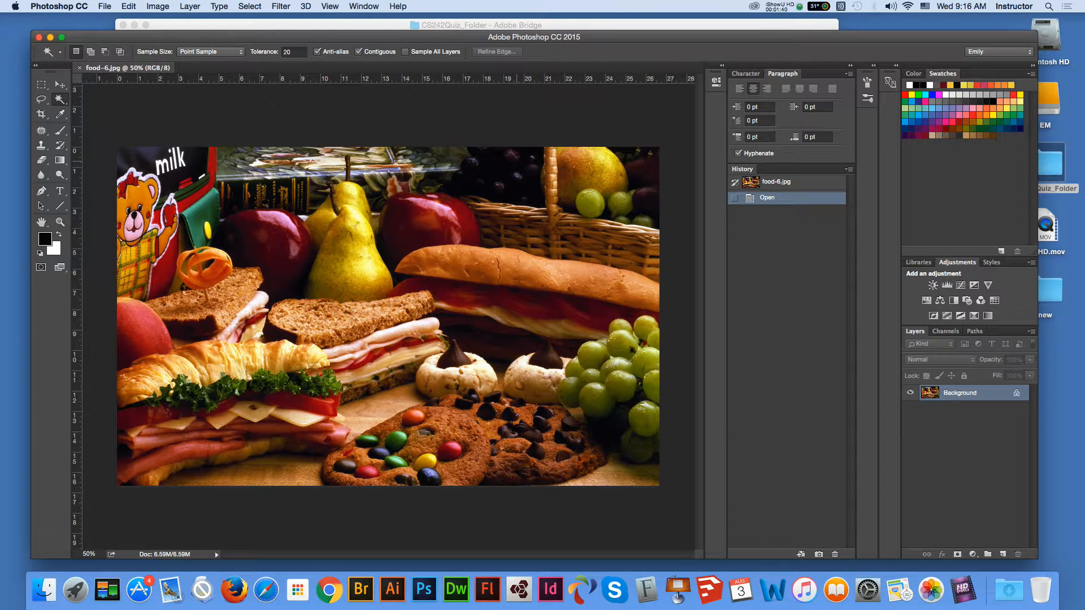
- Convert food-6.jpg to CMYK Color with the U.S. Web Coated (SWOP) v2 profile
click(157, 6)
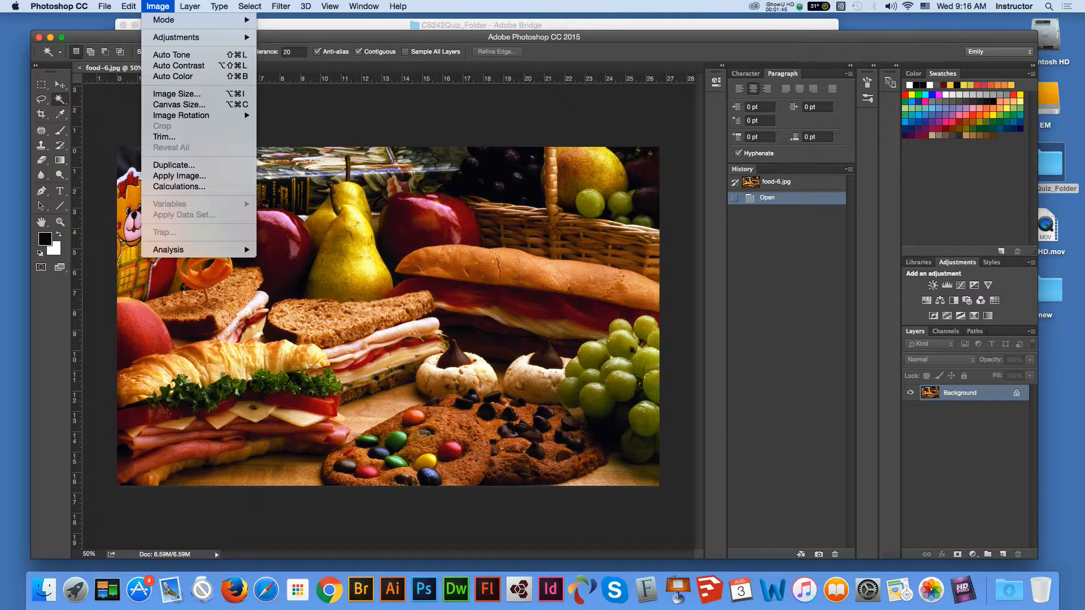
mouse_move(170, 20)
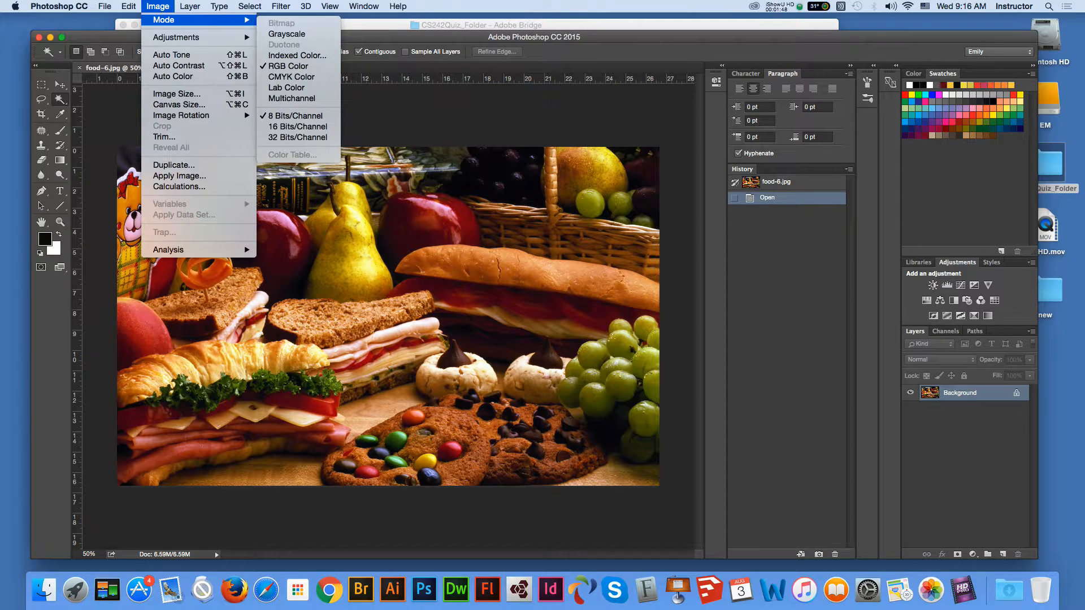
click(291, 77)
key(Return)
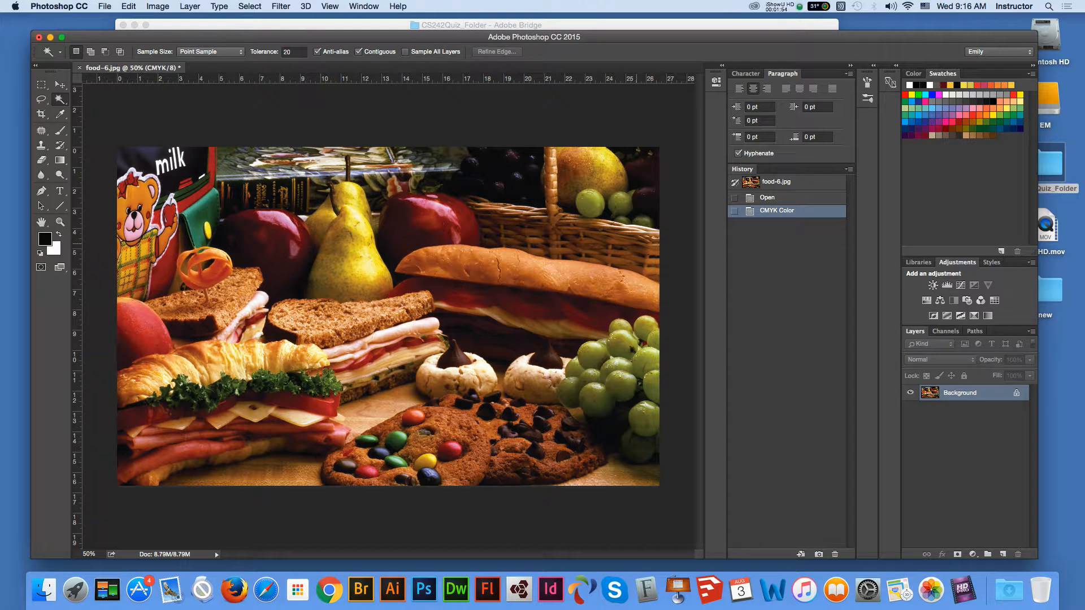
click(158, 6)
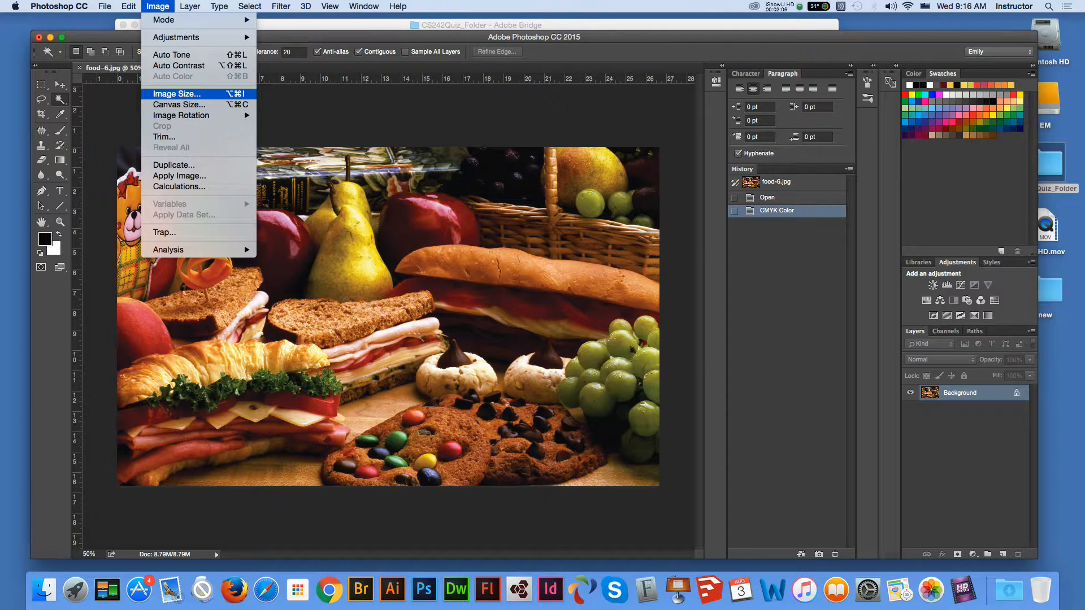
- Resample the photo to 300 ppi at 8.8 × 5.5 inches (2640 × 1650 px)
click(188, 95)
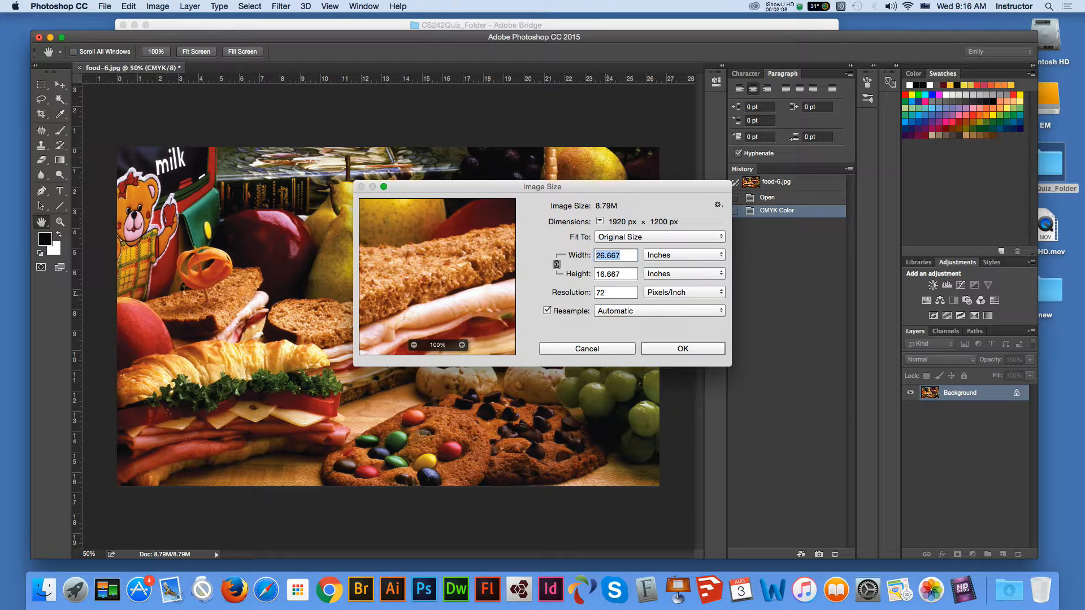
drag(613, 293, 585, 292)
text(300)
click(620, 255)
double_click(620, 256)
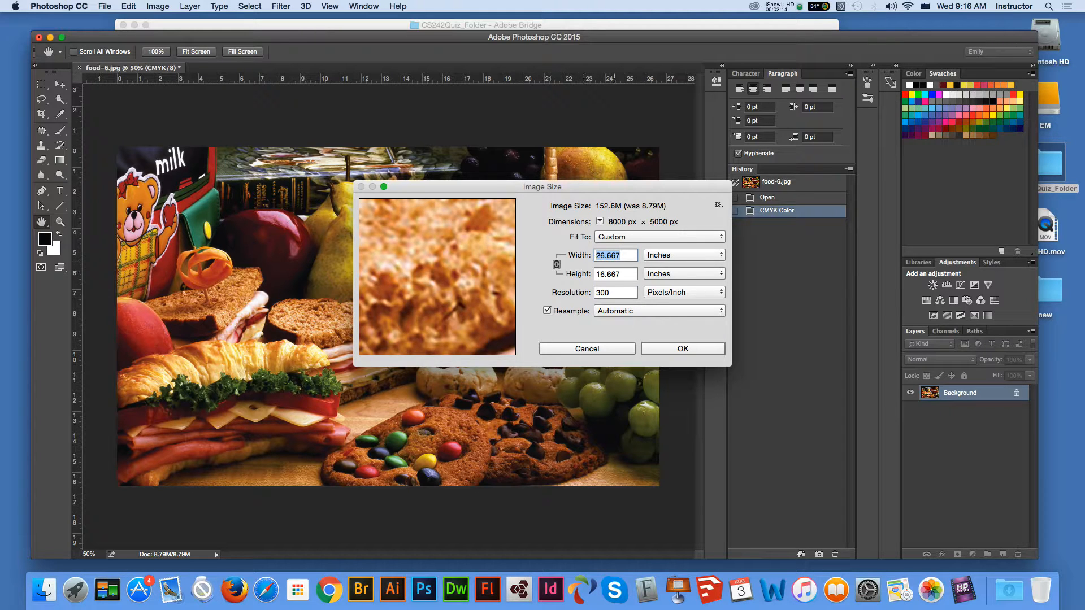
text(7)
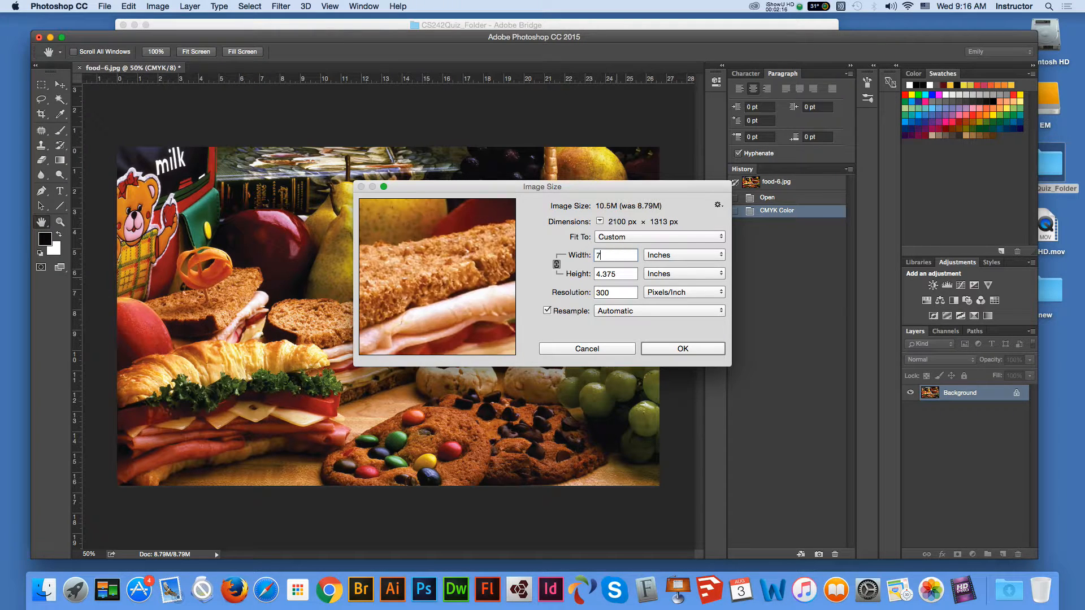
text(.5)
key(Tab)
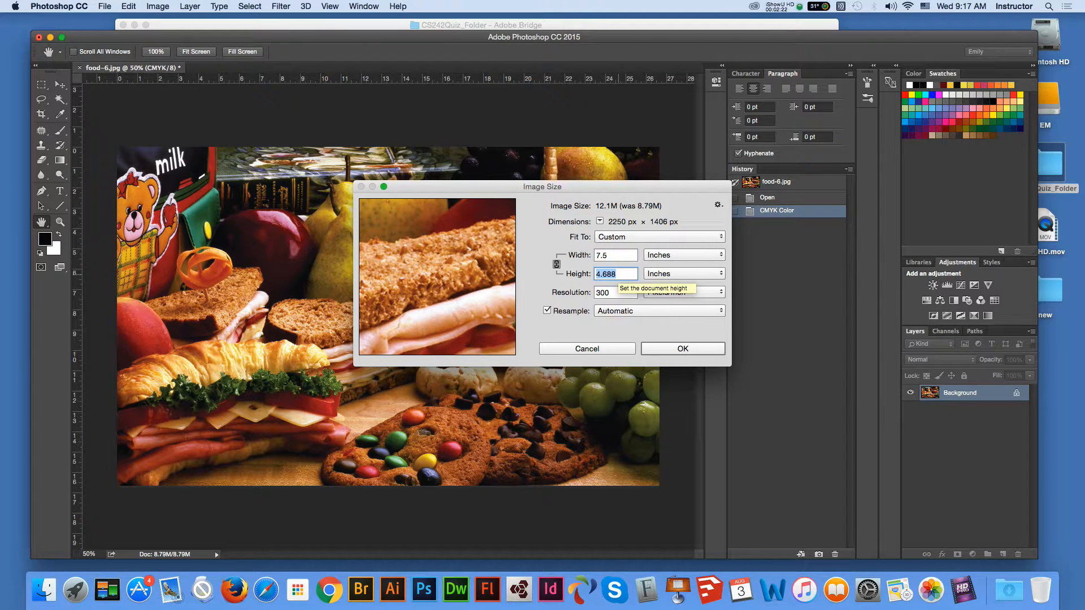
text(5.5)
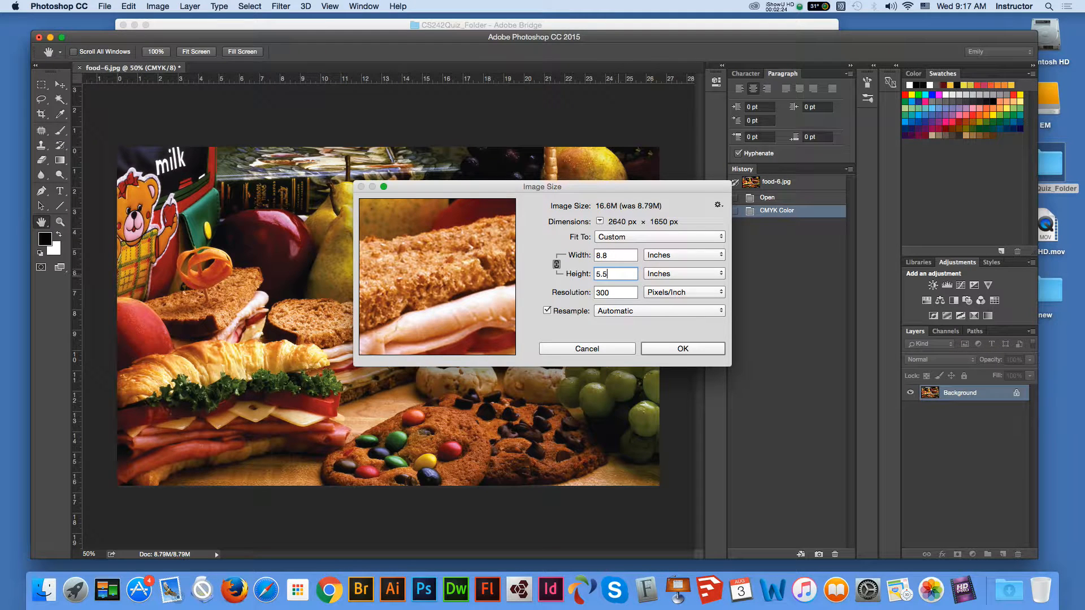
key(Tab)
drag(399, 254, 462, 311)
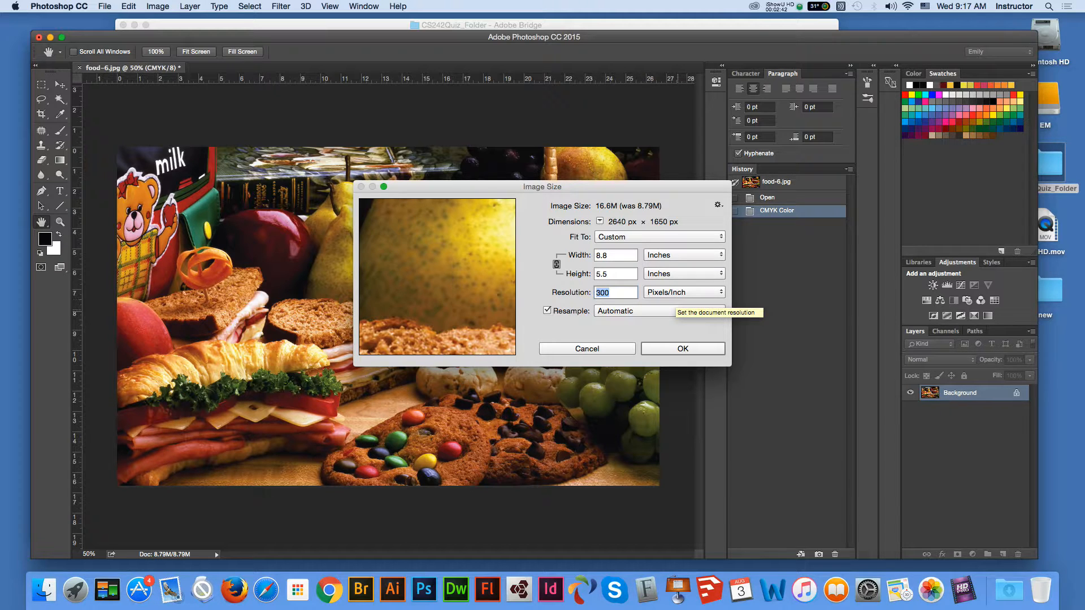
key(Escape)
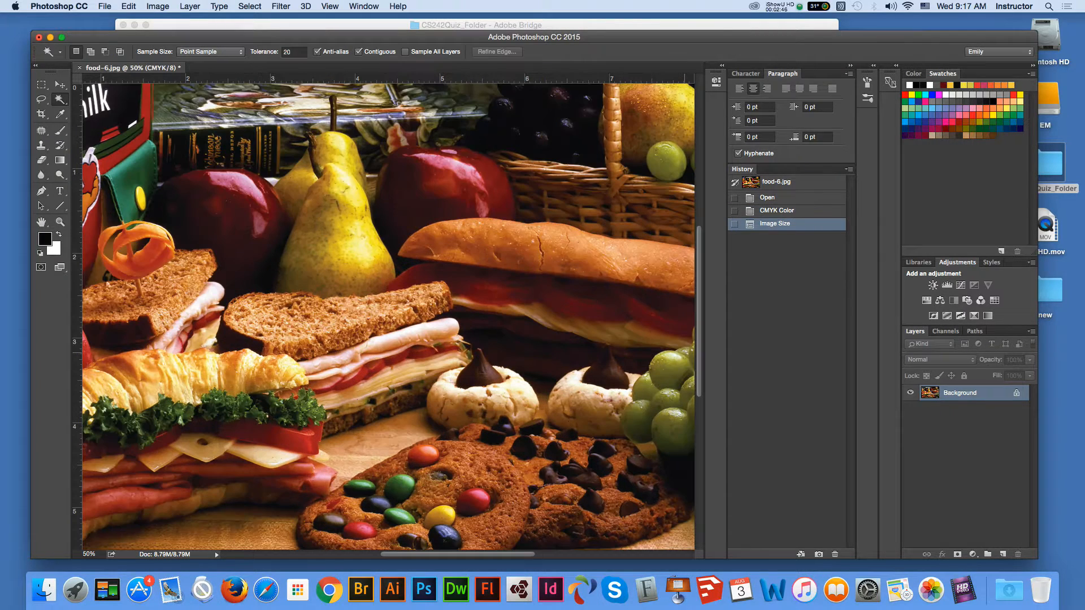
- Save the photo in CS242Quiz_Folder as food.tif, an LZW-compressed TIFF
click(104, 6)
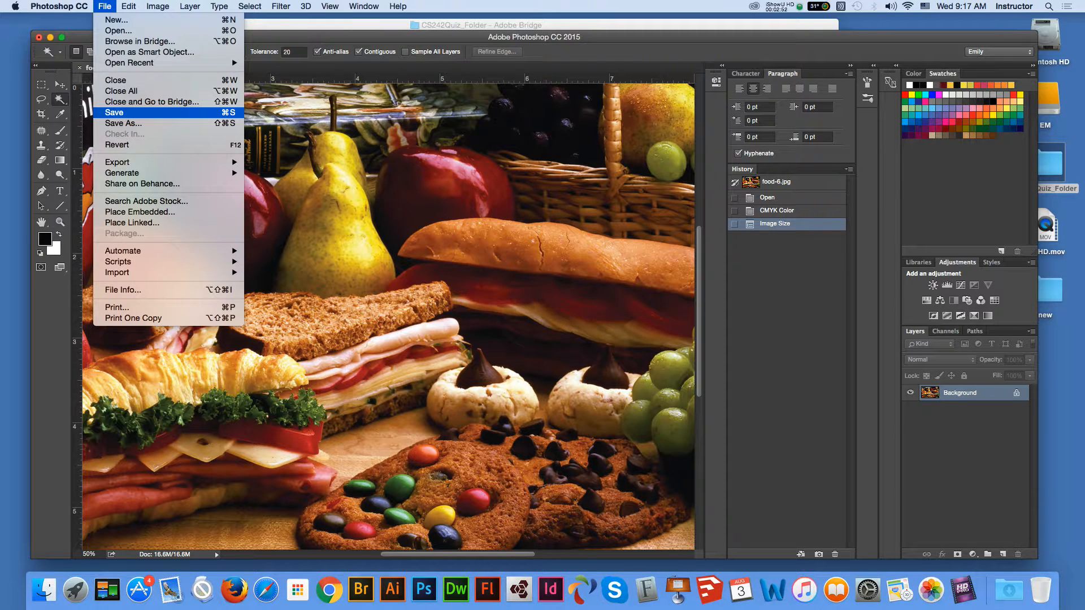
click(116, 121)
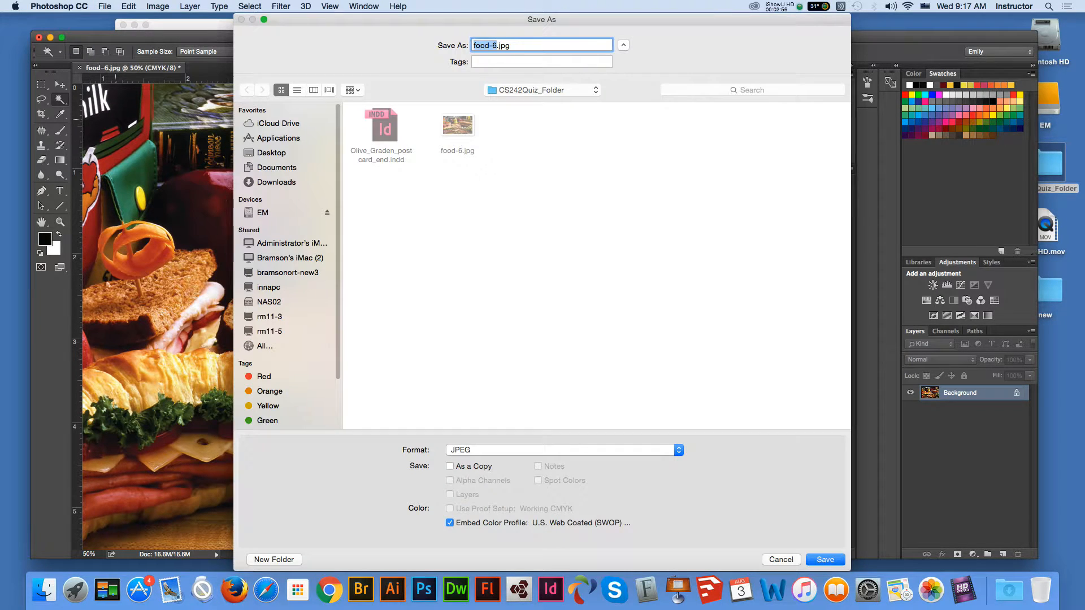
click(563, 450)
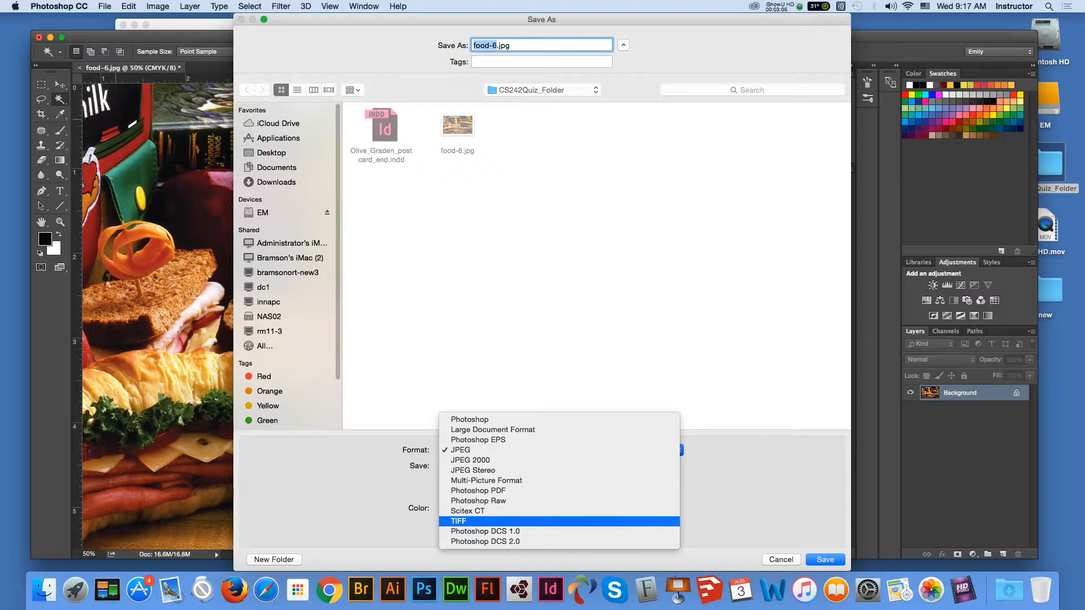
click(458, 521)
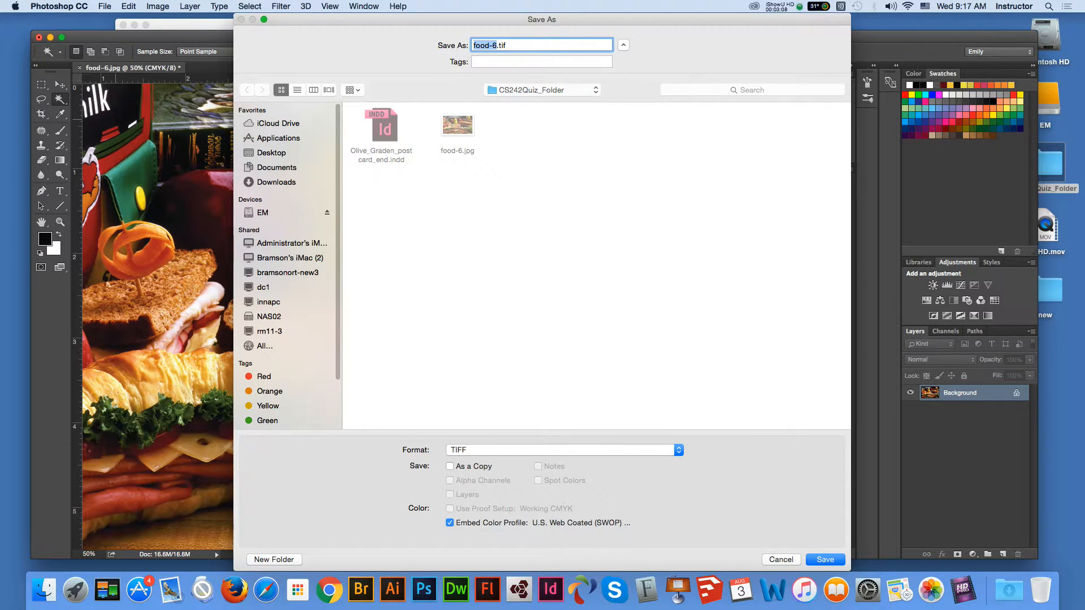
click(507, 45)
mouse_move(496, 45)
mouse_down()
mouse_move(473, 46)
mouse_move(497, 45)
mouse_up()
key(BackSpace)
key(Return)
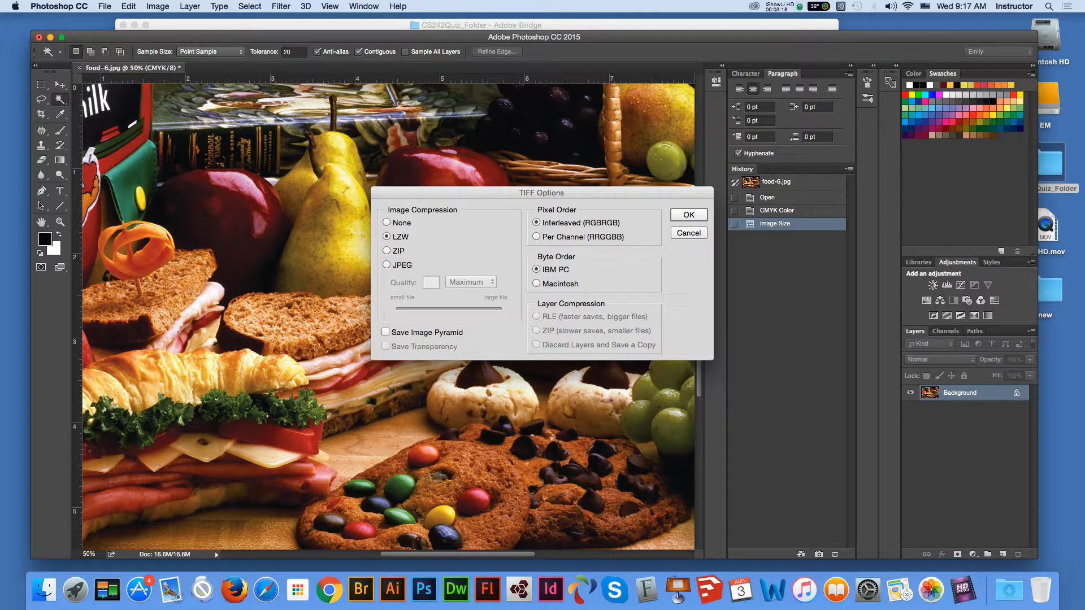
key(Return)
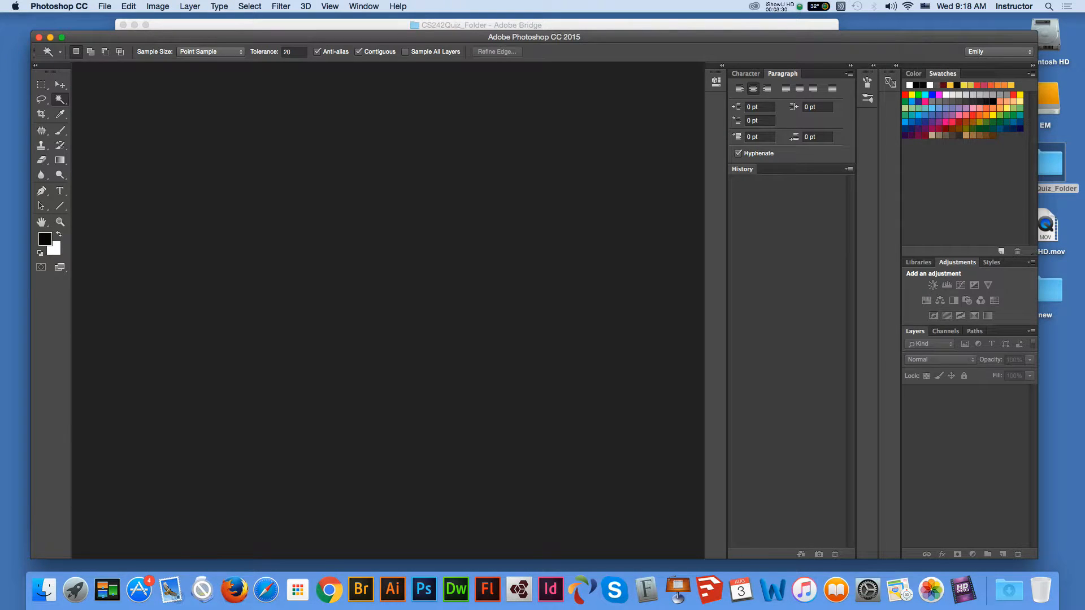
- Quit Photoshop CC and close Bridge, bringing InDesign's Welcome screen forward
click(59, 6)
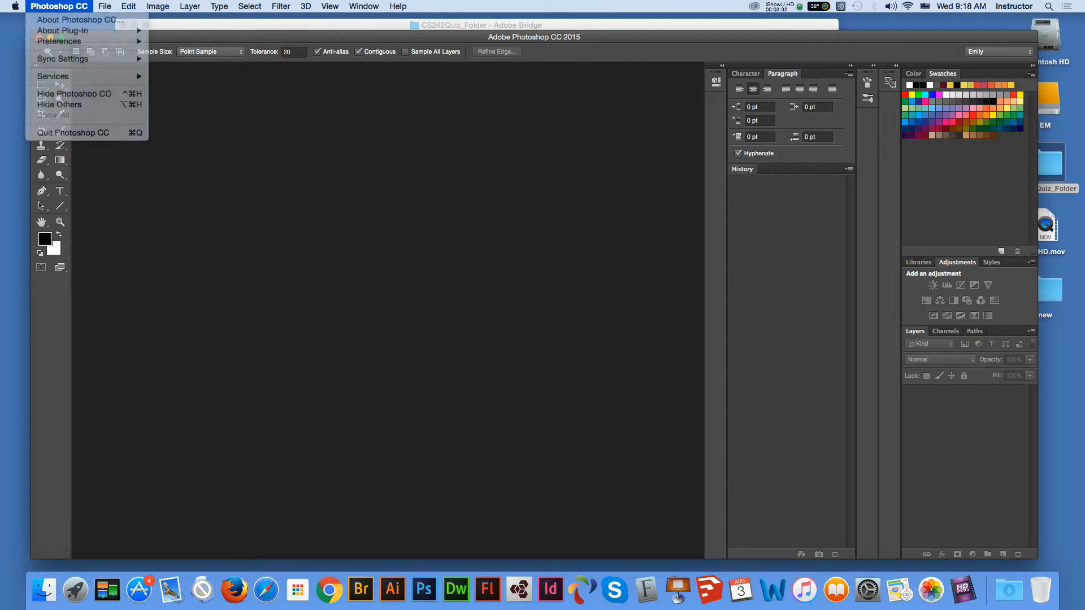
click(73, 133)
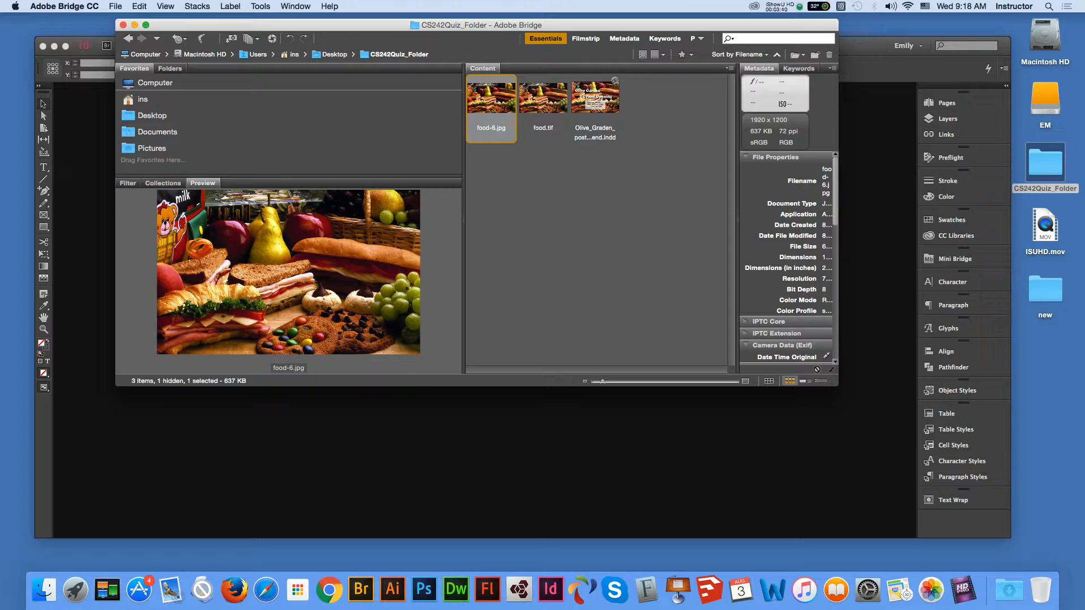
click(123, 25)
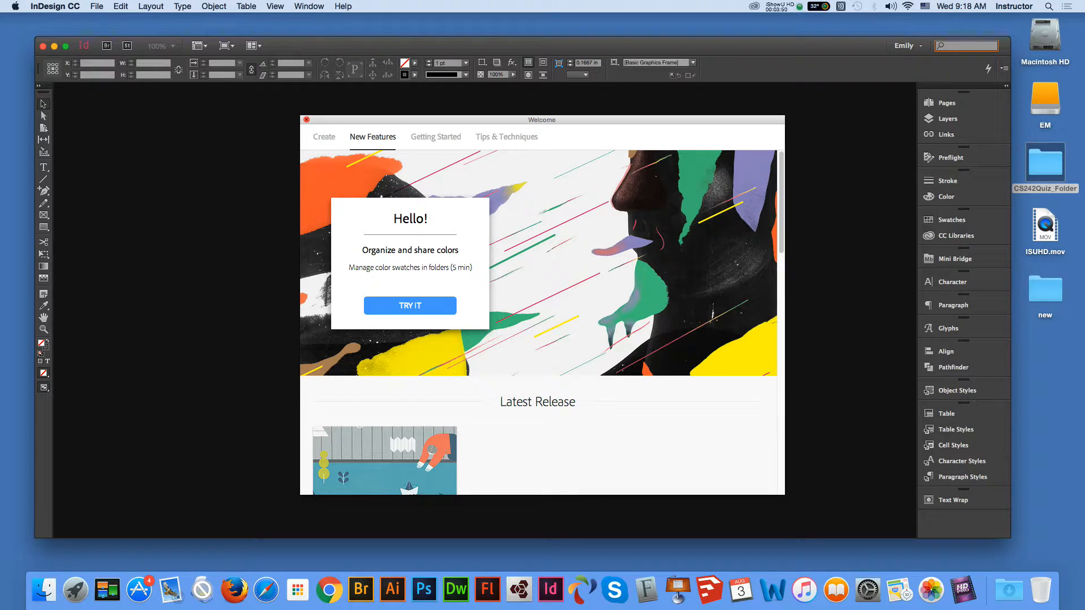
- Start a new InDesign document with 2 pages, facing pages off, 7 × 5 in
click(306, 119)
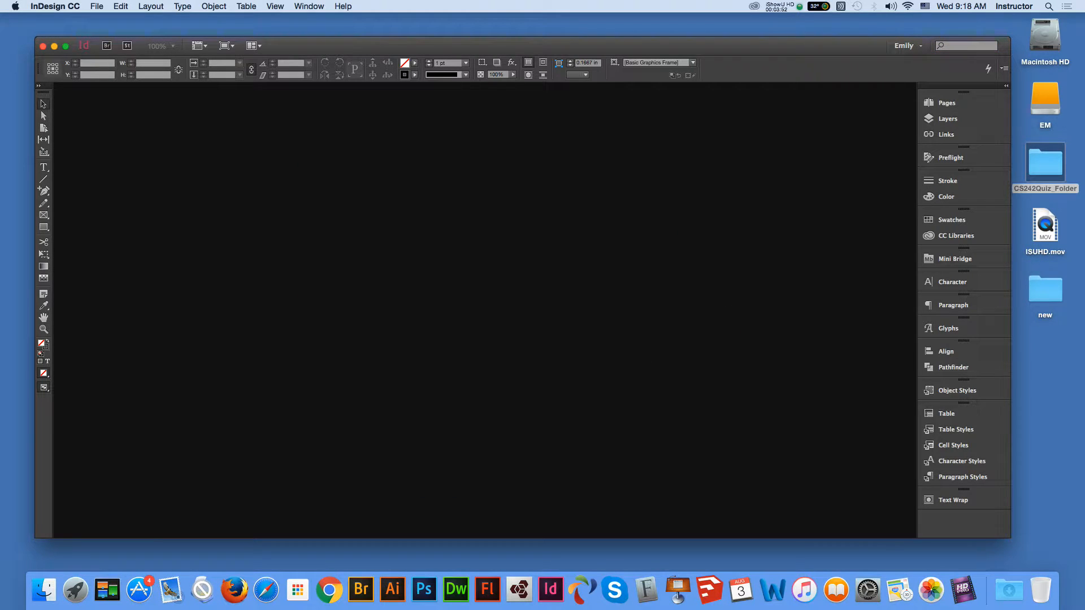
click(96, 6)
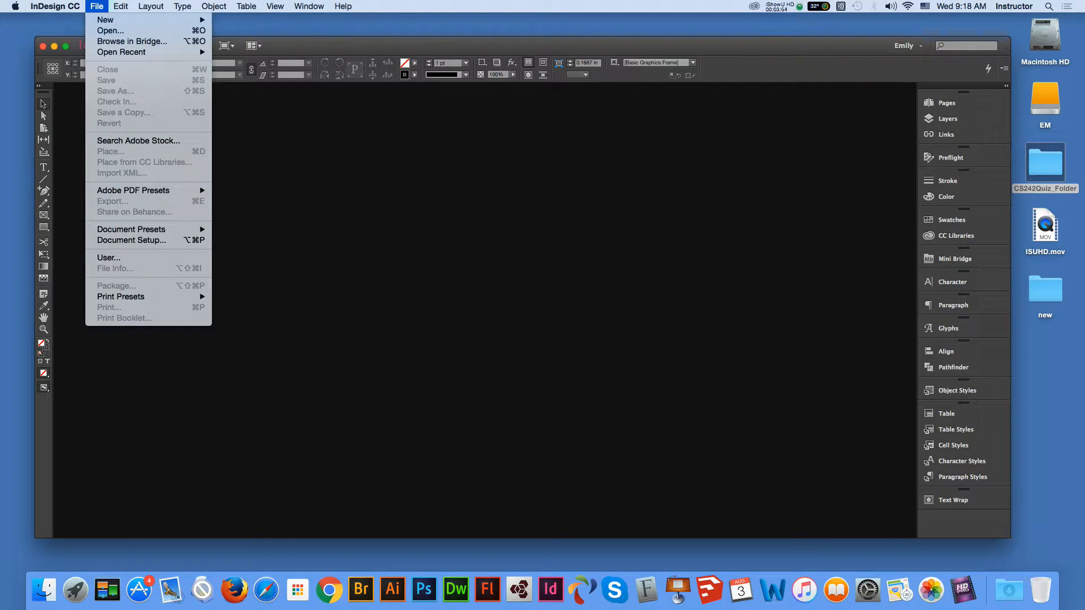
mouse_move(105, 20)
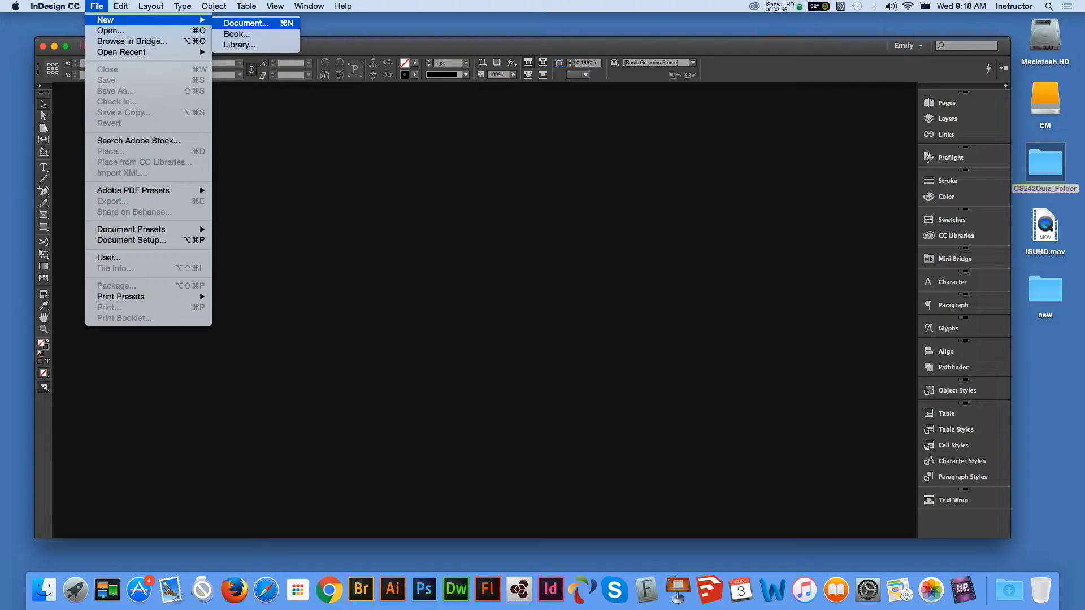
click(246, 23)
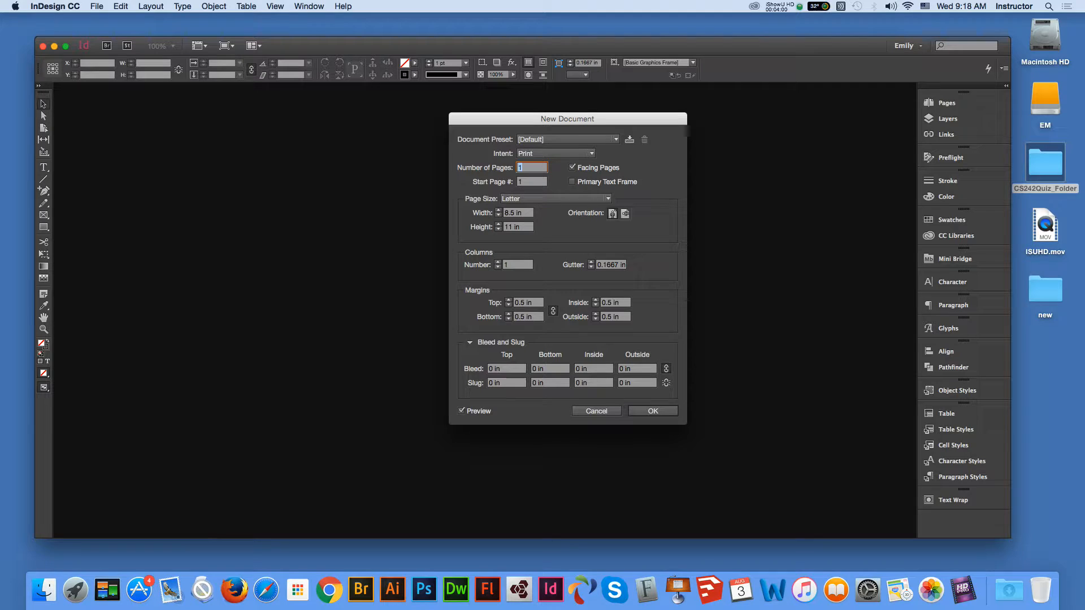
text(2)
click(572, 167)
key(Tab)
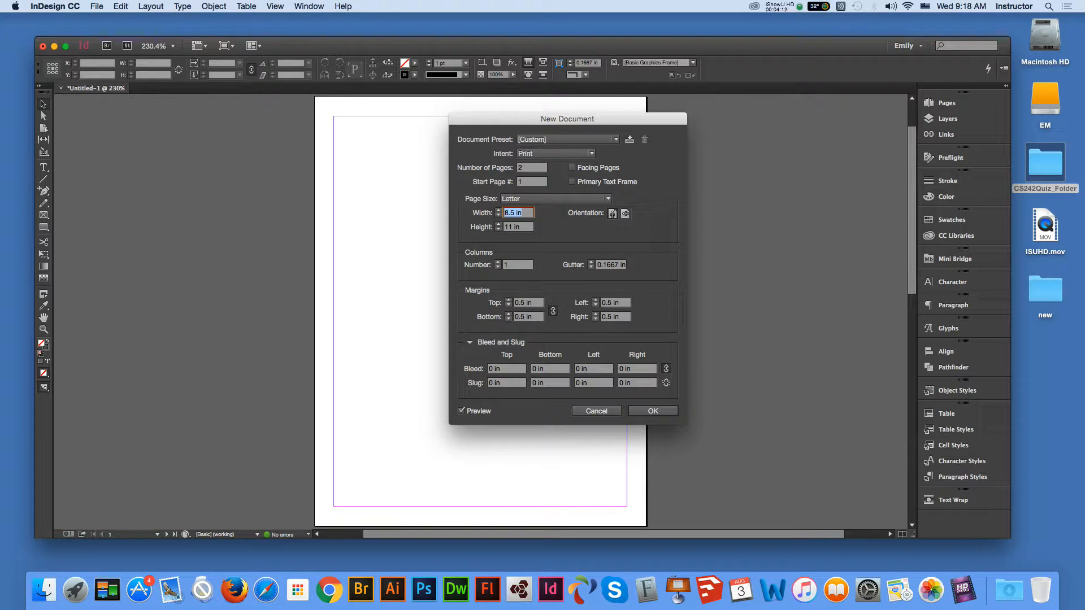
text(7)
key(Tab)
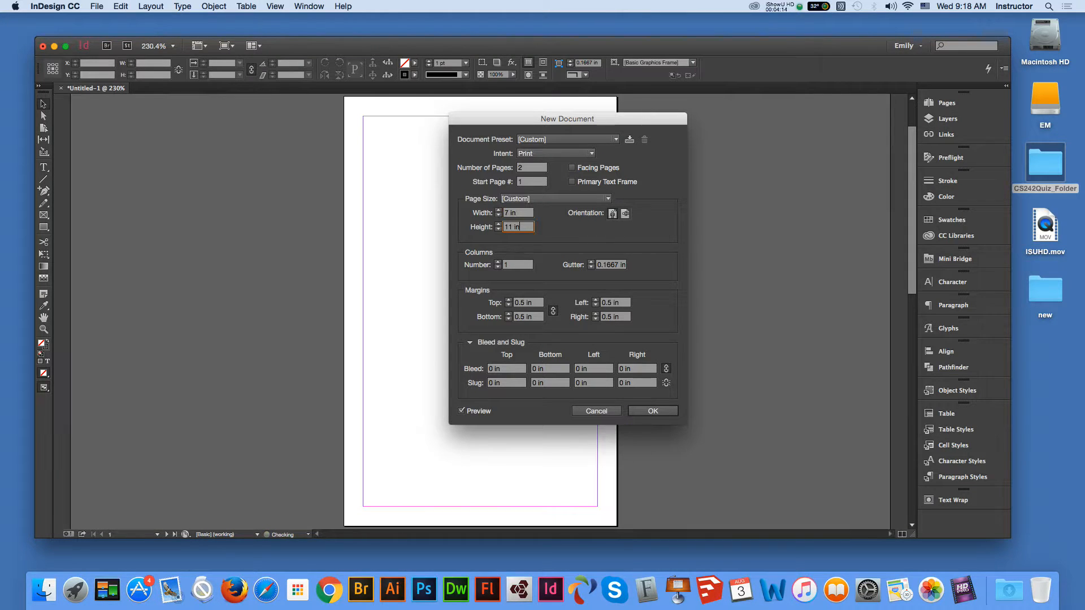
text(5)
key(Tab)
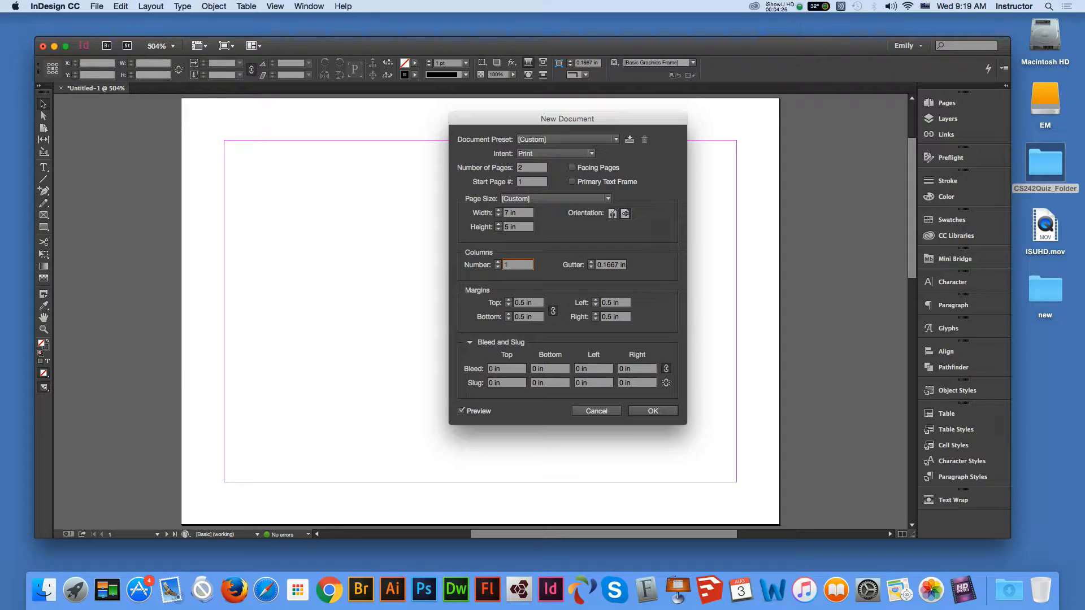
- Give the document a 0.125 in bleed on all sides and create it
click(495, 368)
text(.125)
key(Tab)
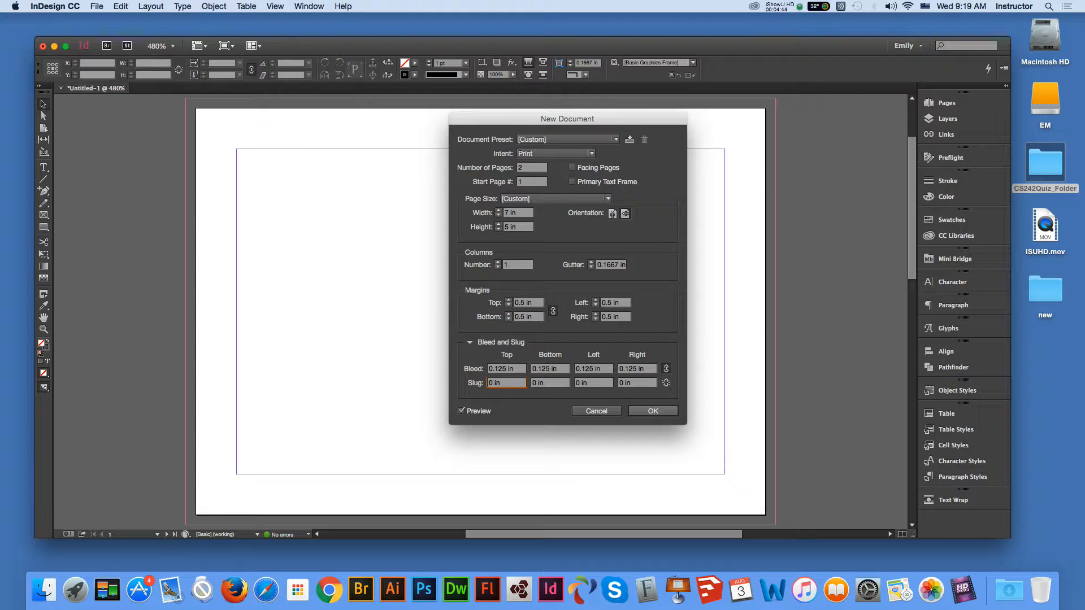
key(Return)
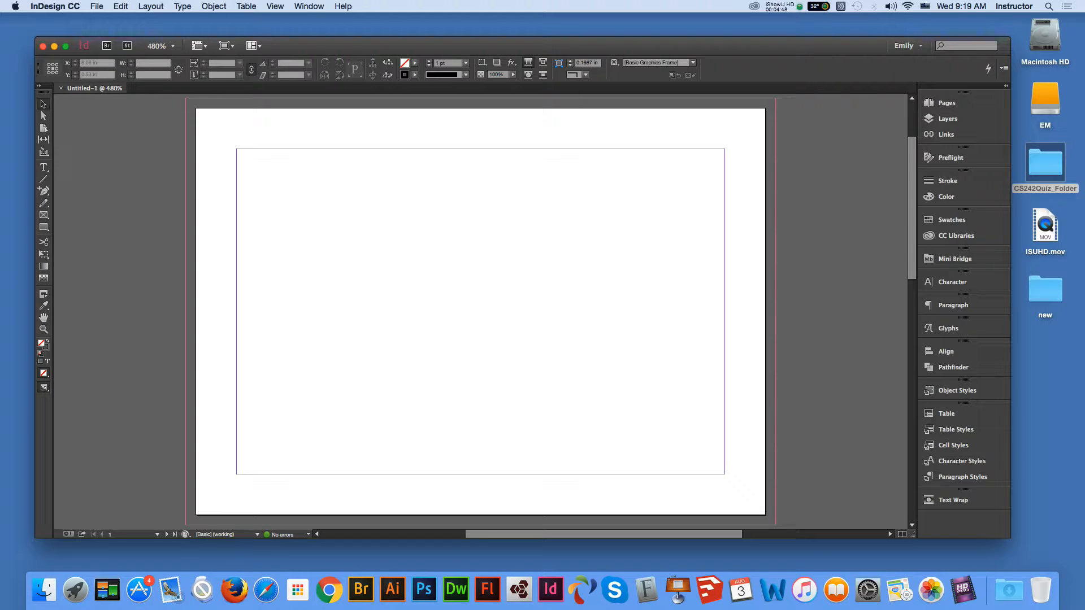
click(96, 6)
- Save as Olive_Graden_postcard_end.indd in CS242Quiz_Folder, replacing the existing file
click(113, 90)
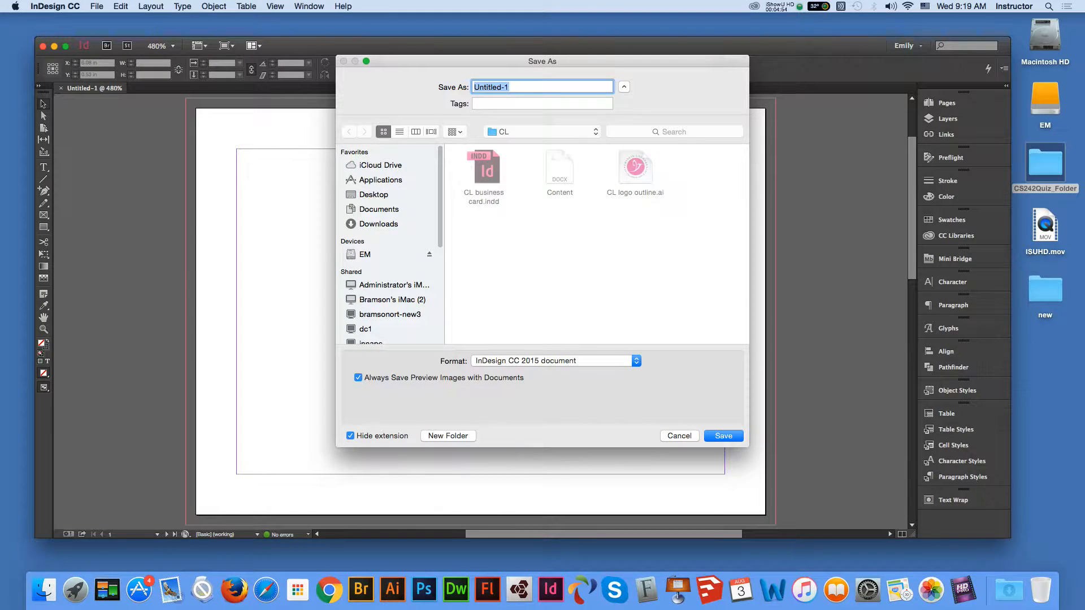
click(373, 195)
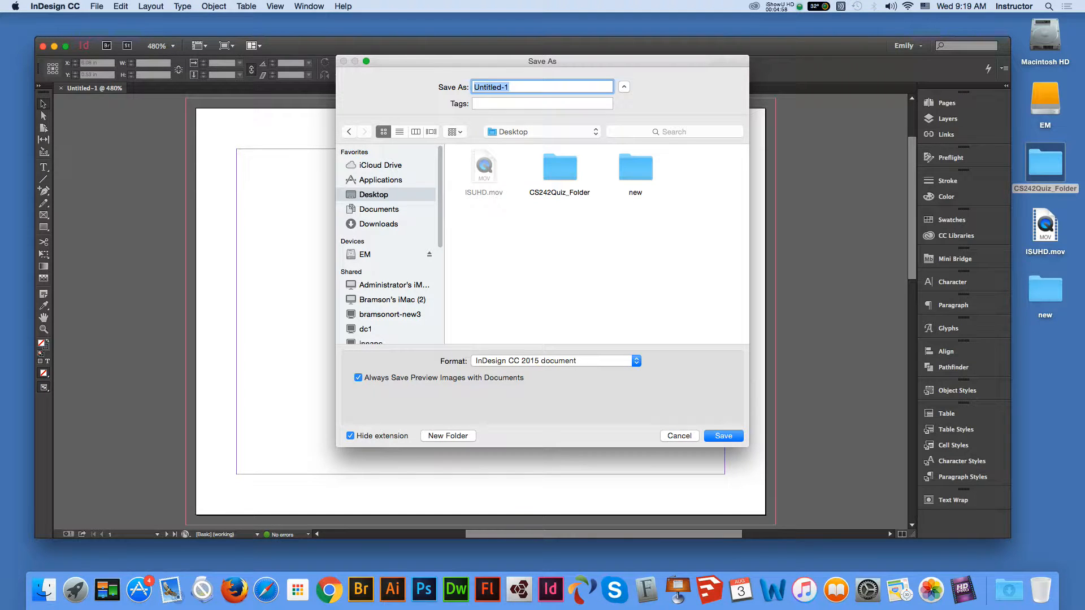
double_click(559, 167)
click(520, 87)
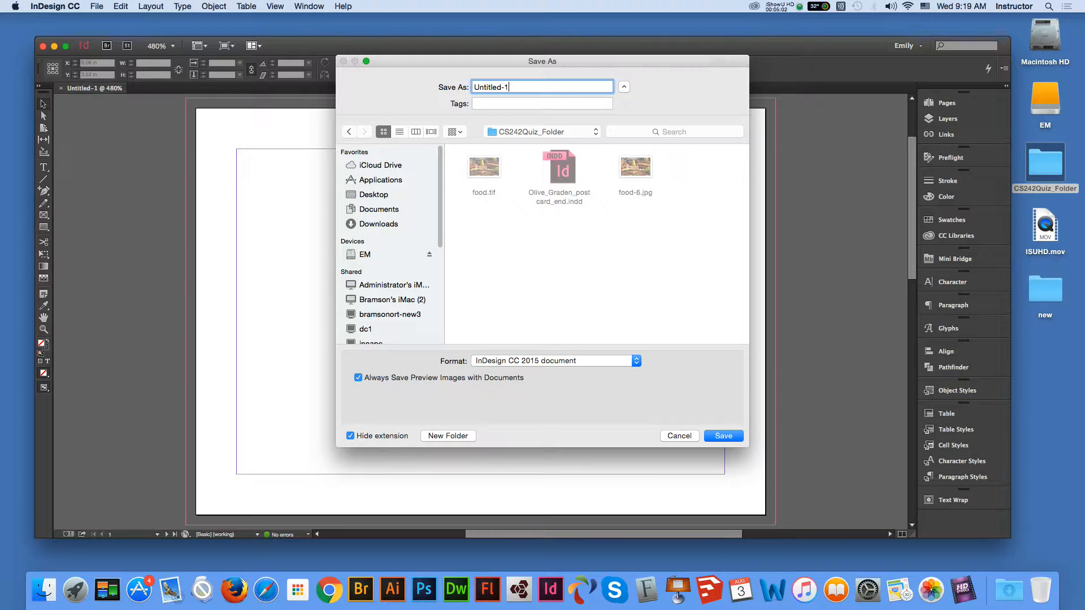
drag(511, 87, 472, 87)
click(559, 167)
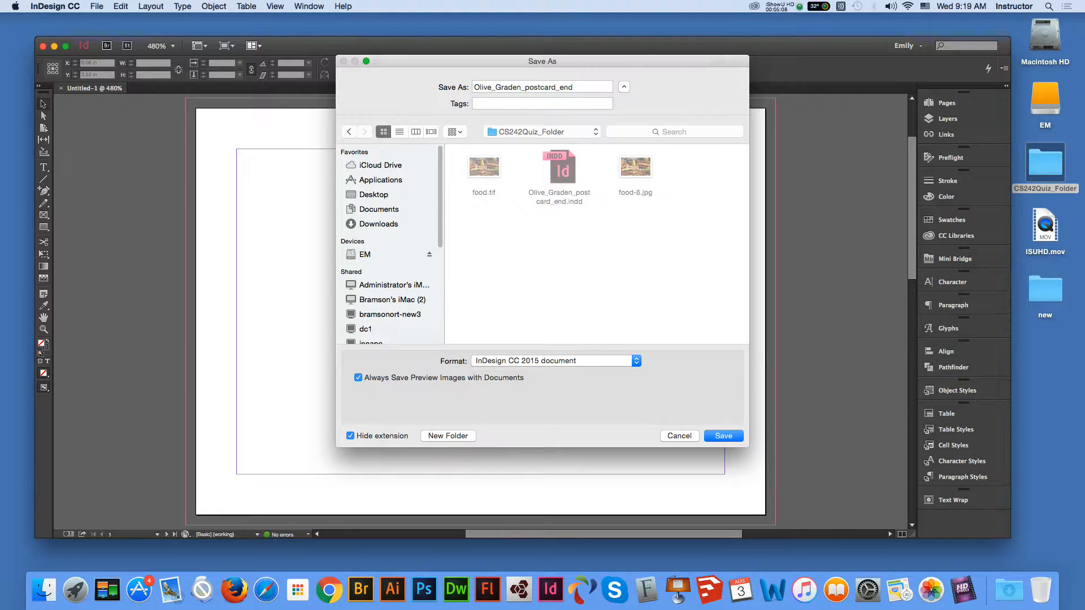
key(Return)
click(630, 137)
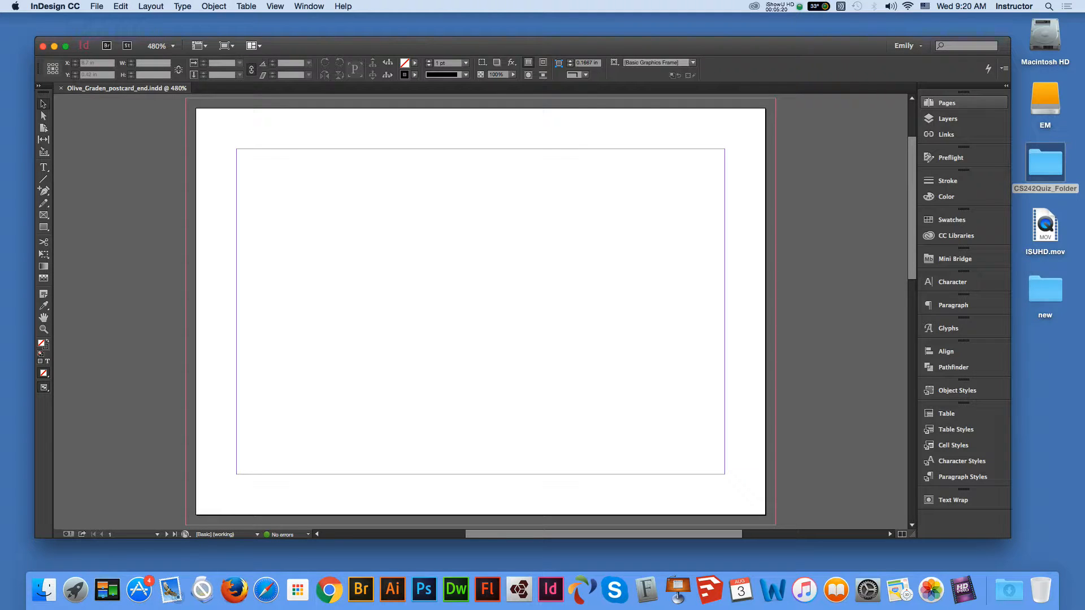
- Open the A-Master page for editing from the Pages panel
click(947, 102)
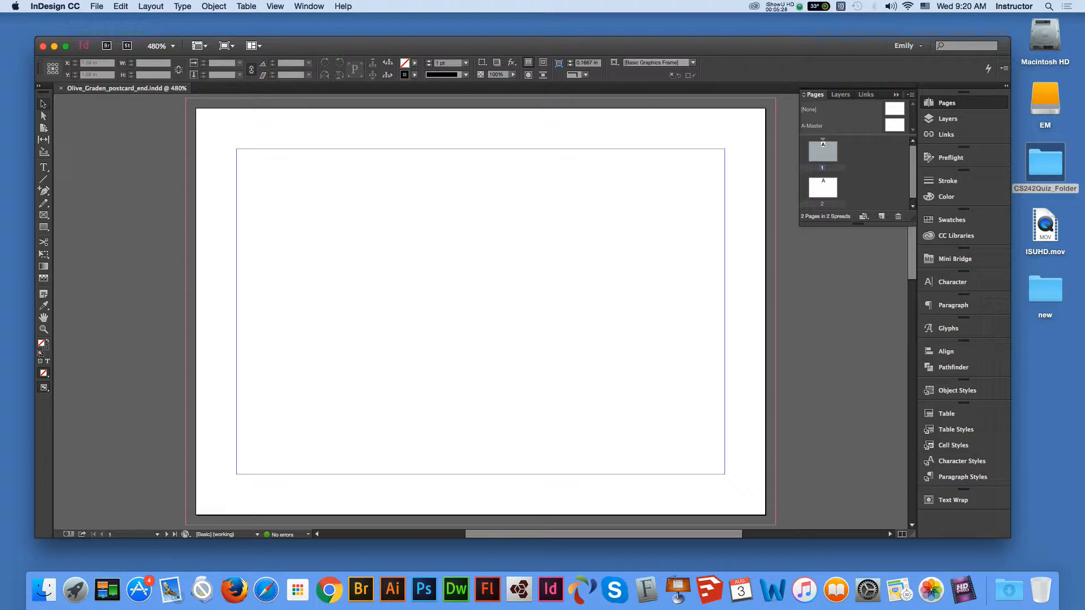
click(894, 125)
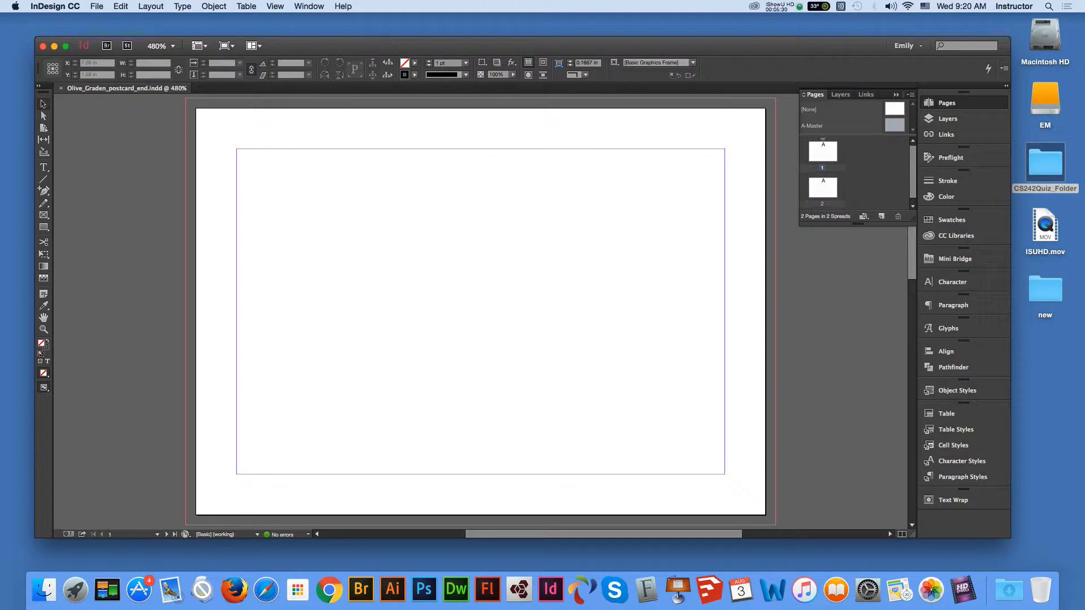
double_click(894, 125)
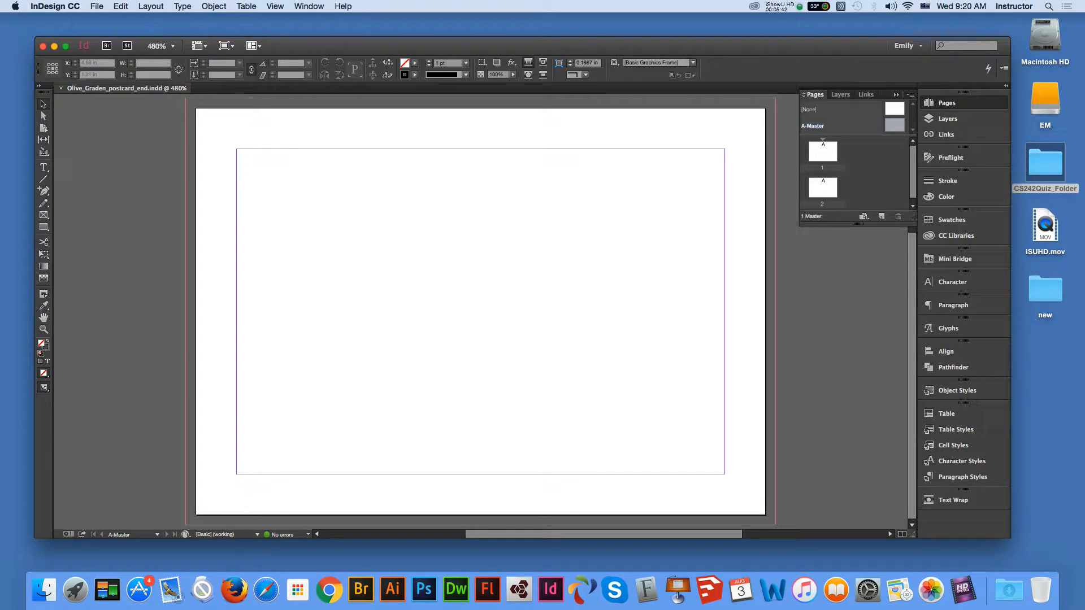
- Set the page view to 300% zoom and show the Window menu
key(super+minus)
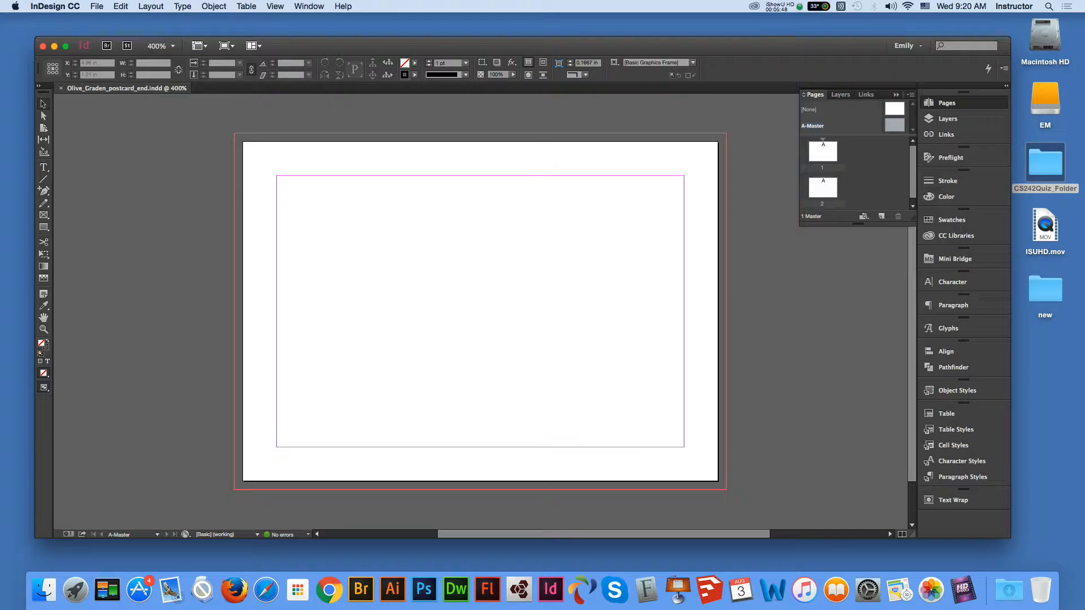
key(super+equal)
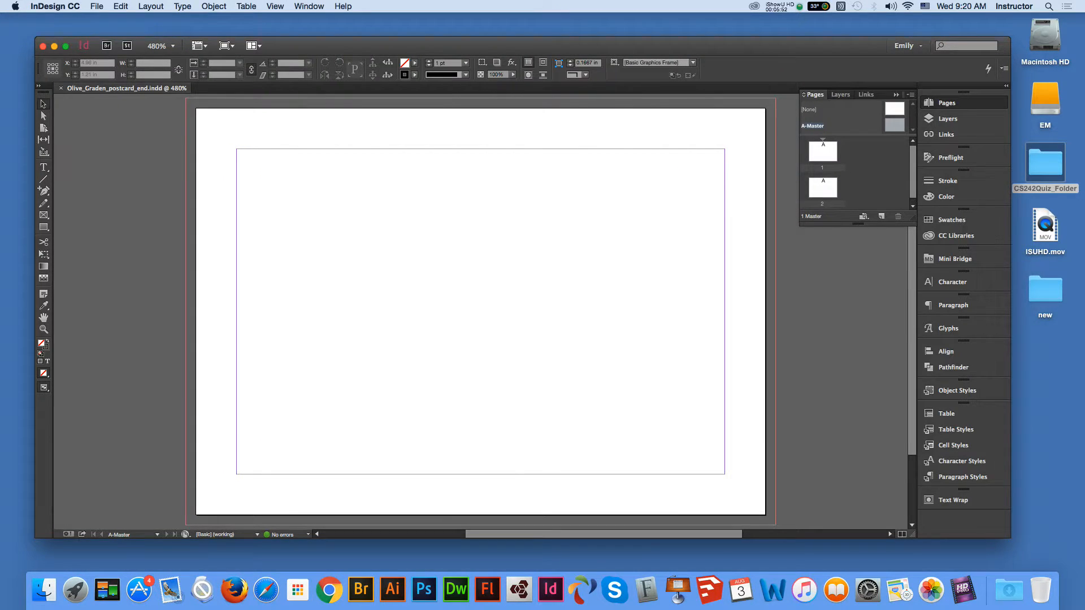
key(super+1)
key(super+2)
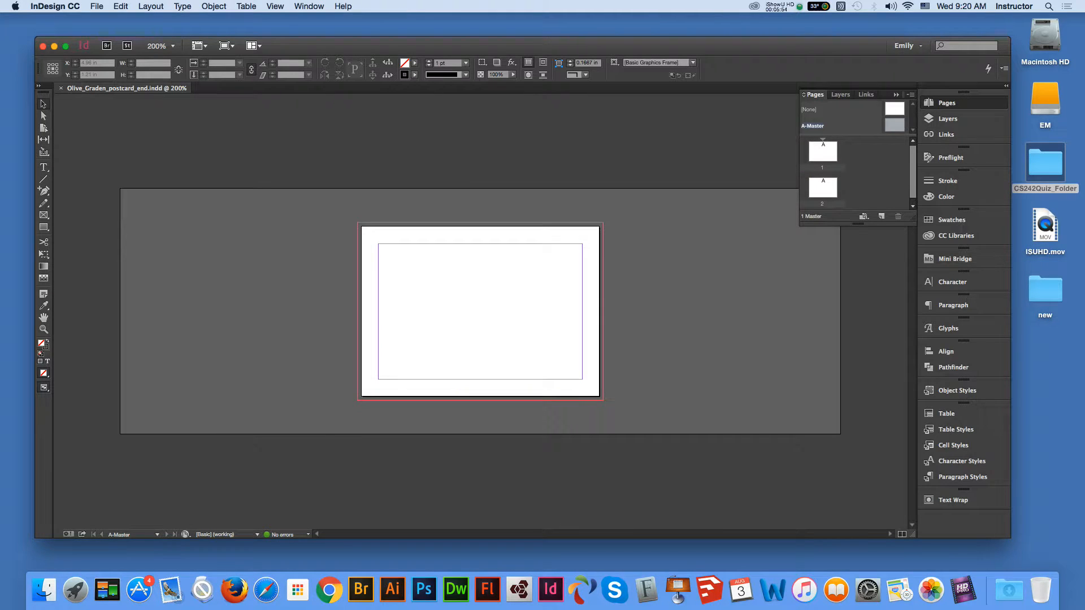
key(super+4)
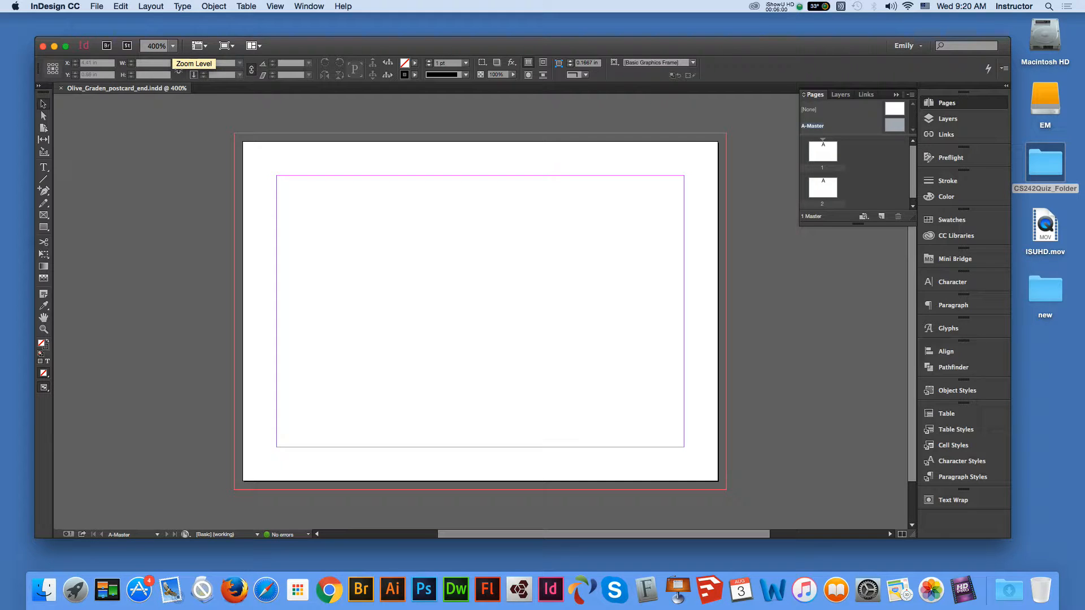
click(172, 46)
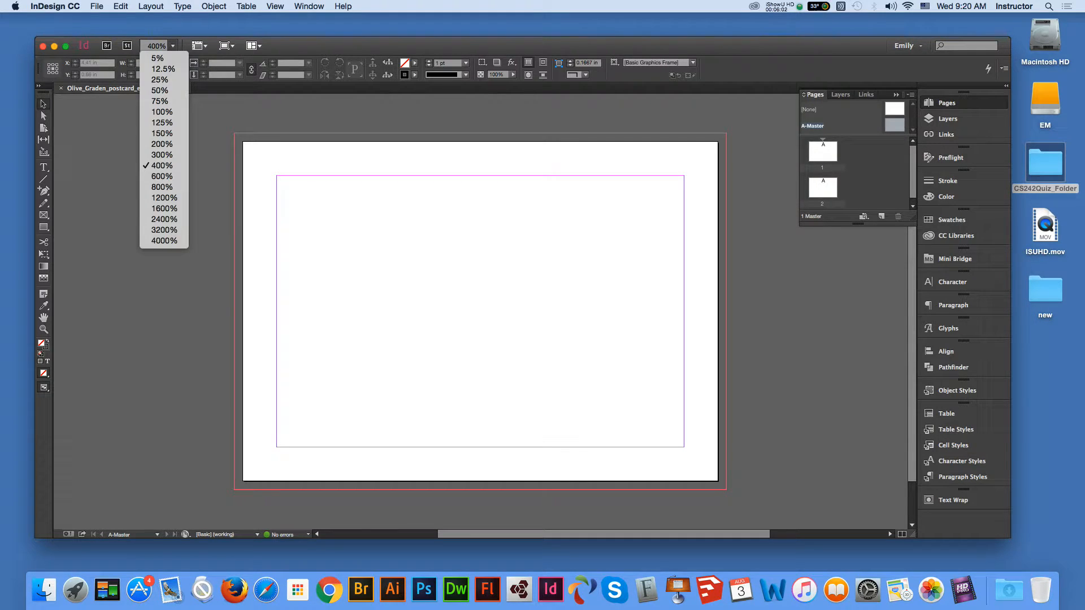
click(142, 155)
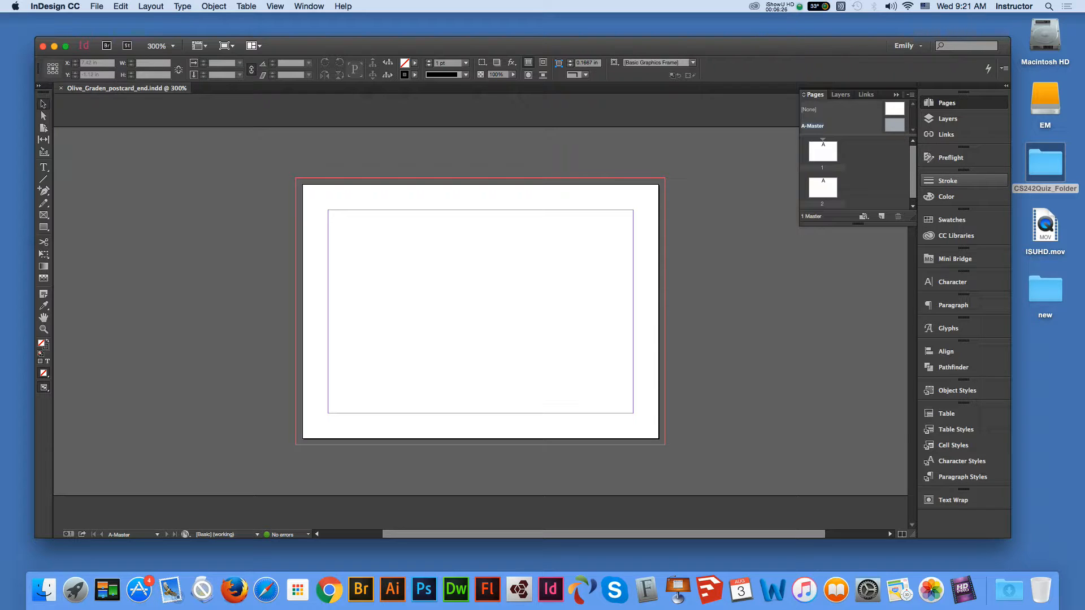
click(308, 6)
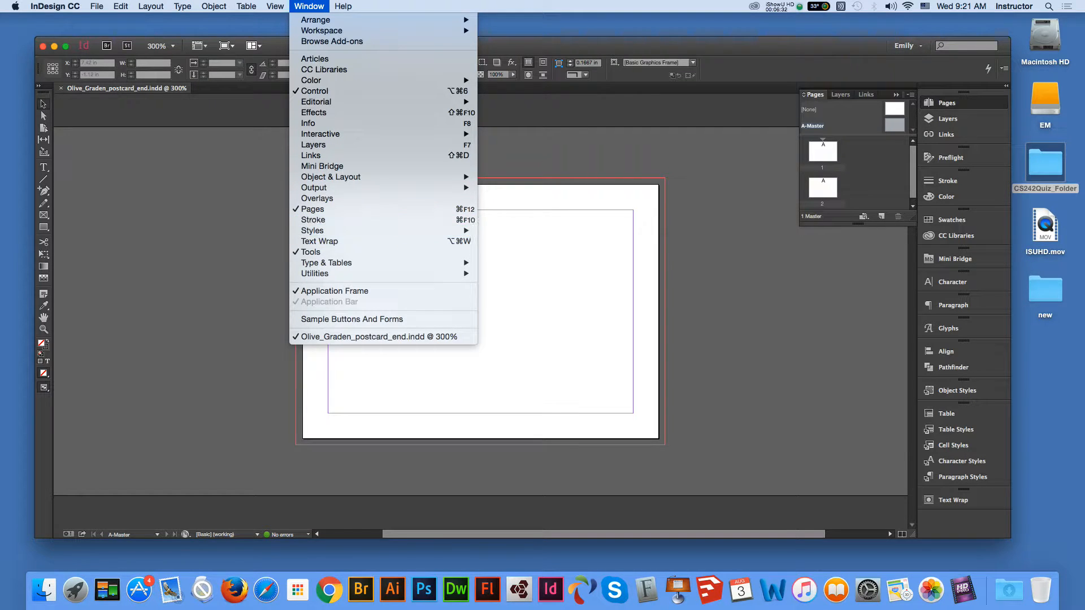
- Show the Stroke panel and draw a 7.25 × 5.25 in frame from bleed corner to bleed corner
click(313, 220)
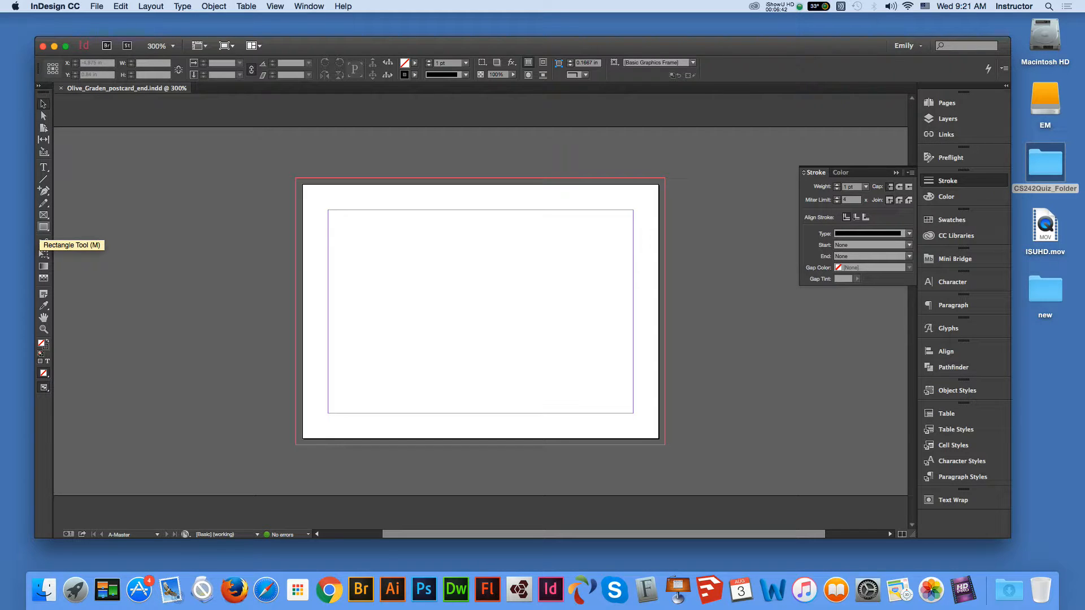
click(42, 227)
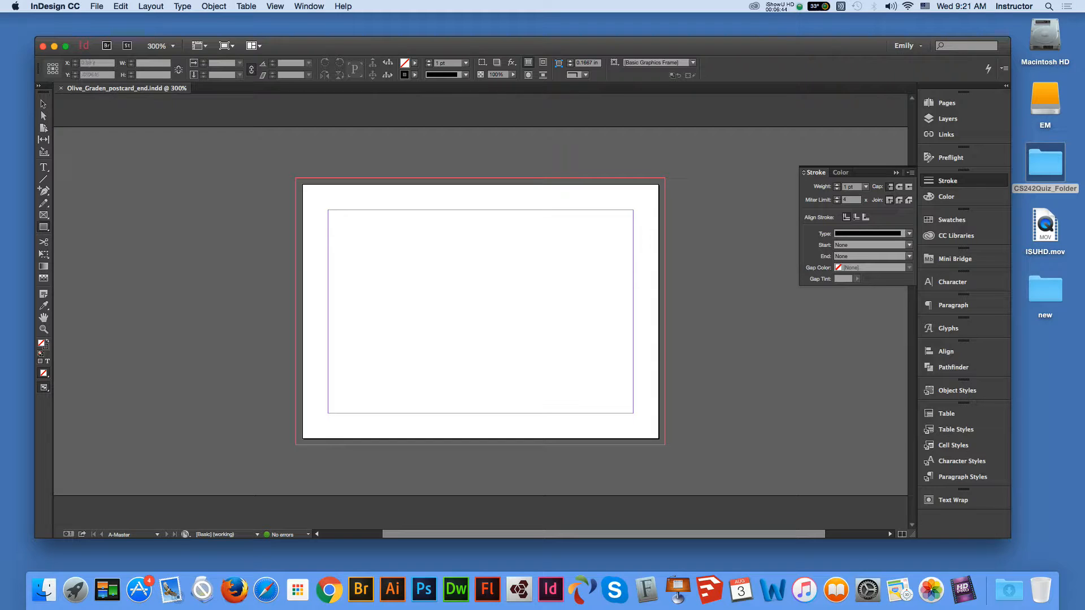
drag(295, 178, 664, 444)
key(v)
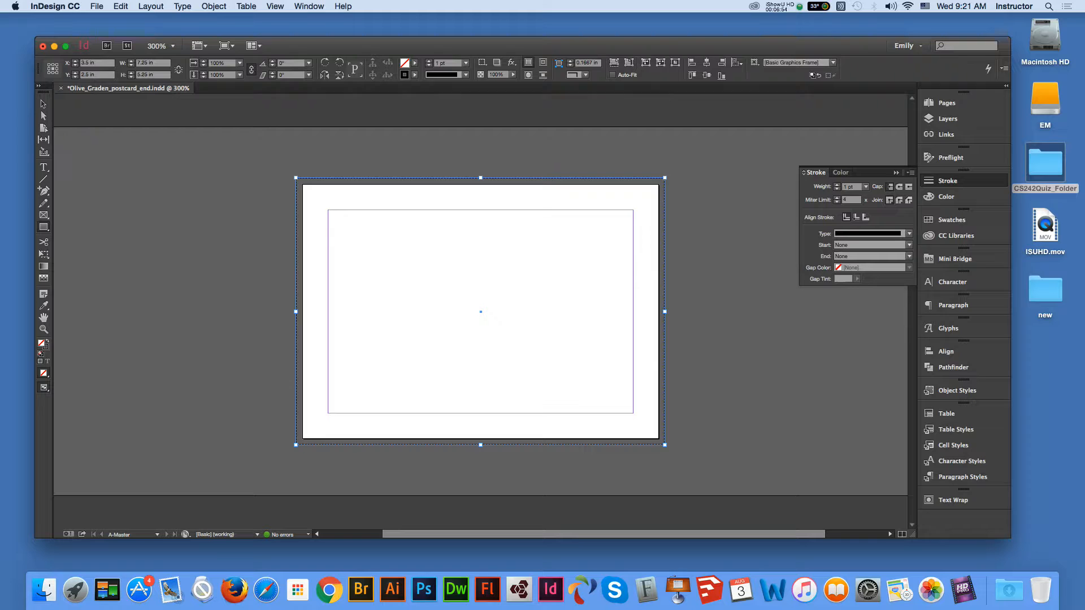
- Try 9 pt, 50 pt and then 20 pt stroke weights on the bleed frame
click(466, 74)
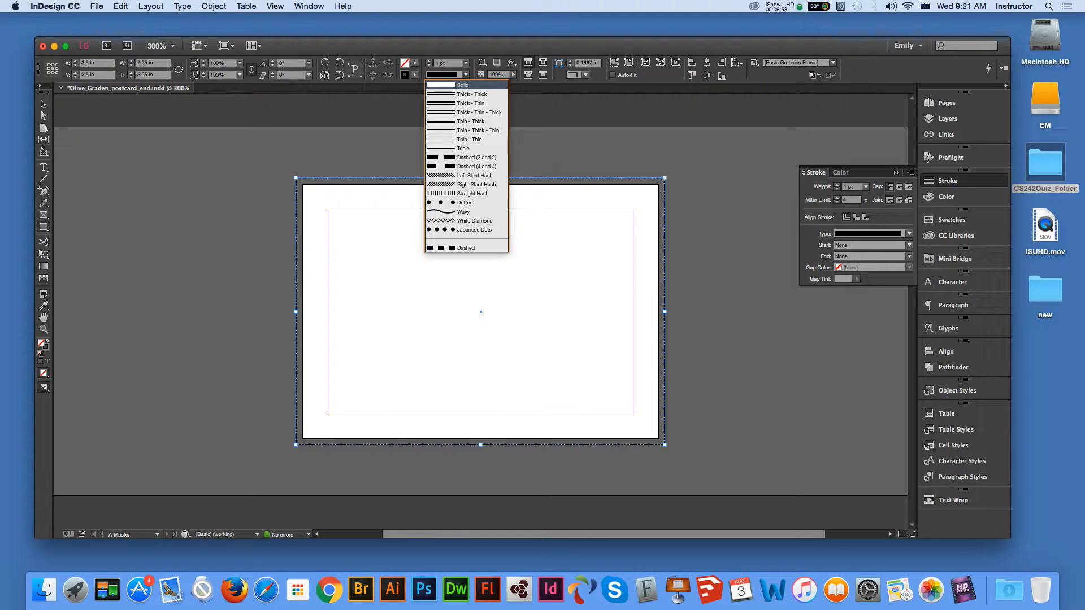
click(465, 75)
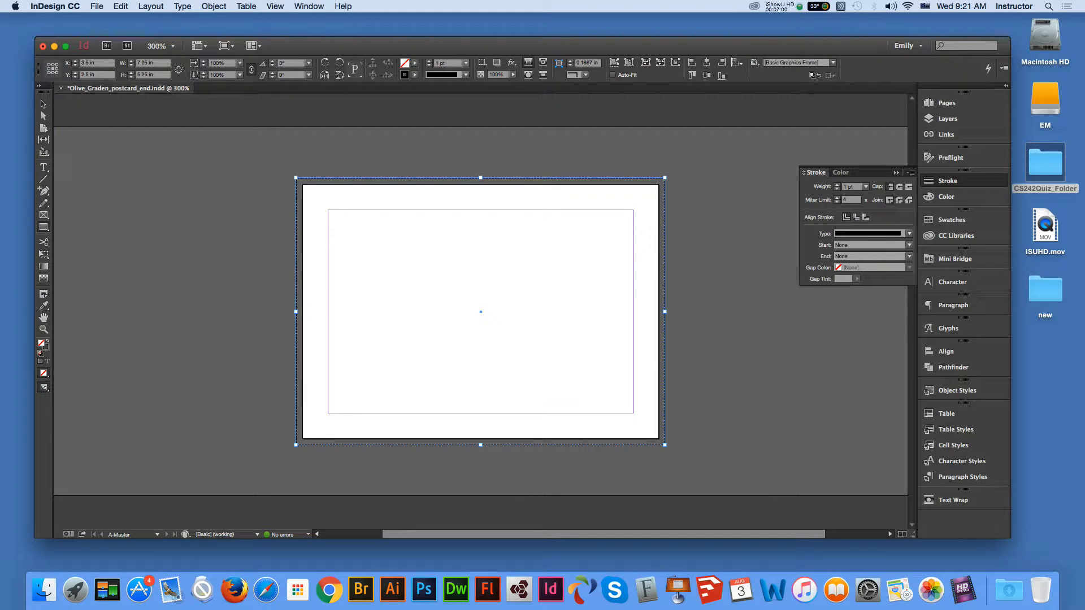
click(466, 75)
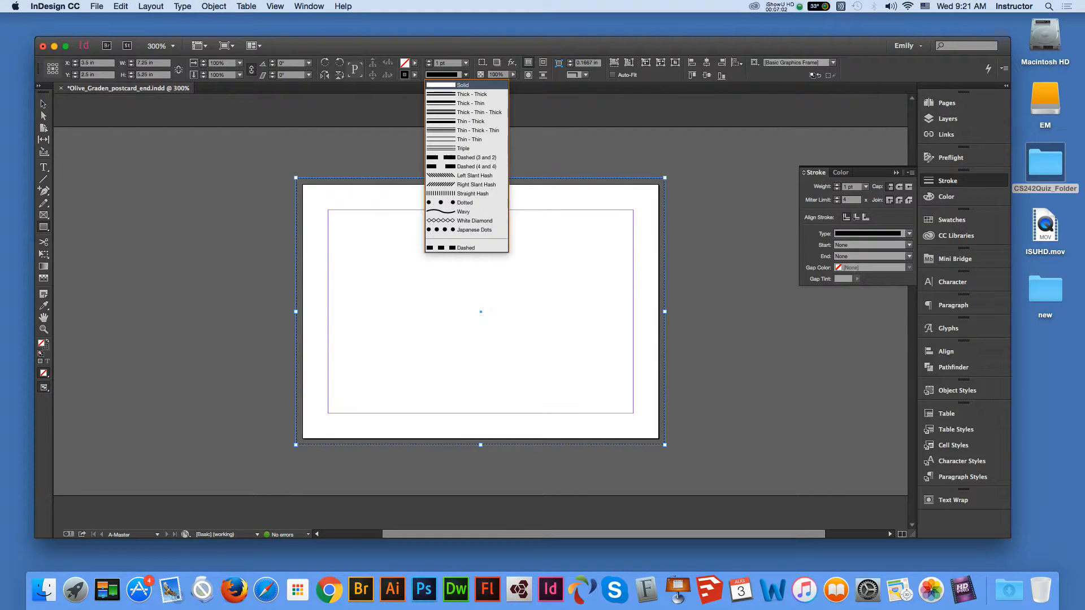
click(463, 85)
click(465, 62)
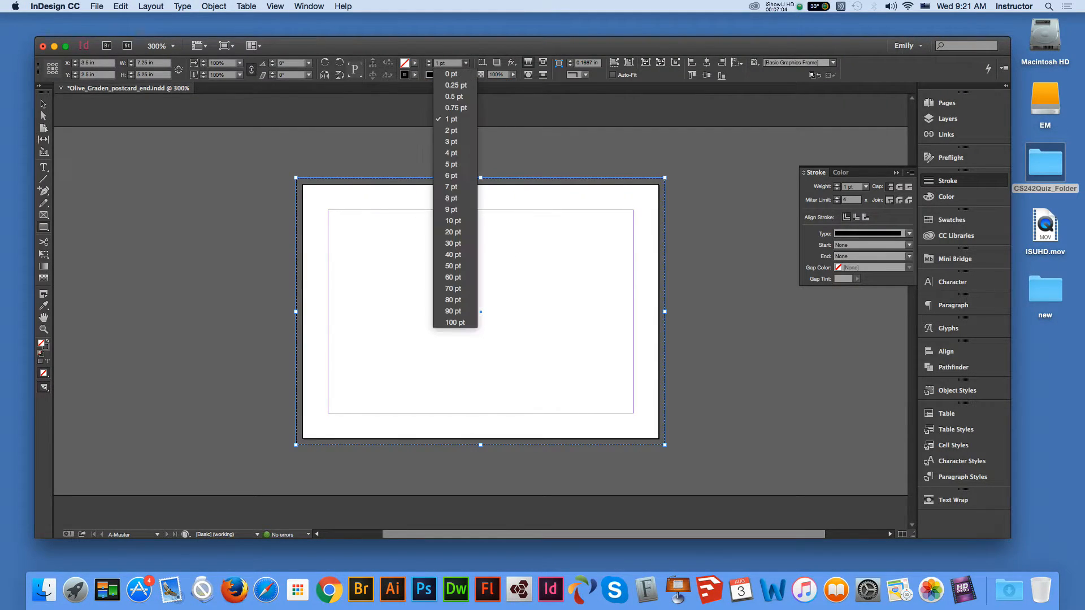
click(452, 209)
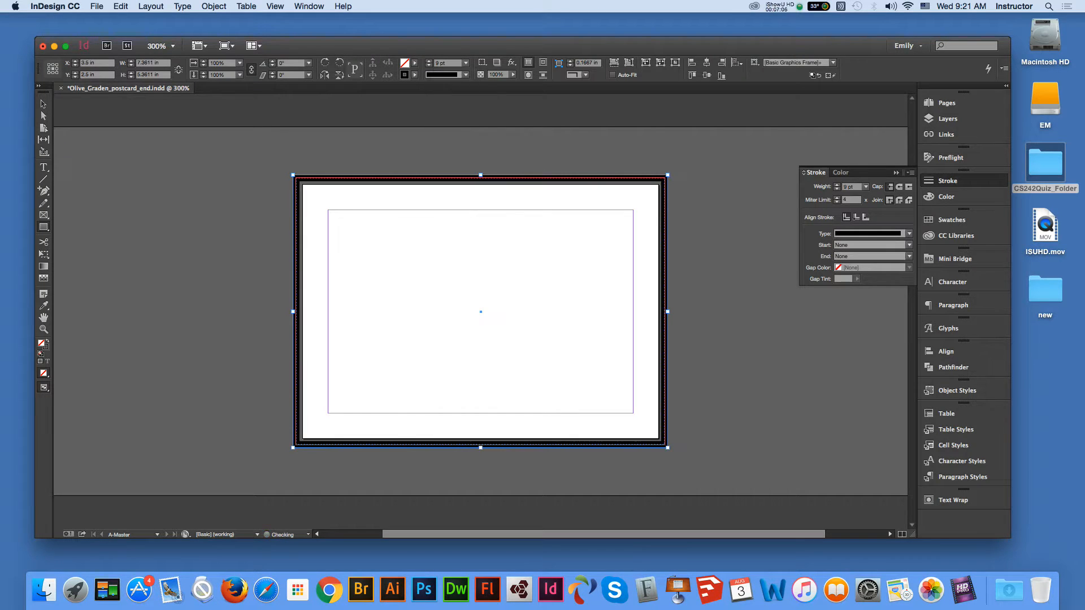
click(466, 62)
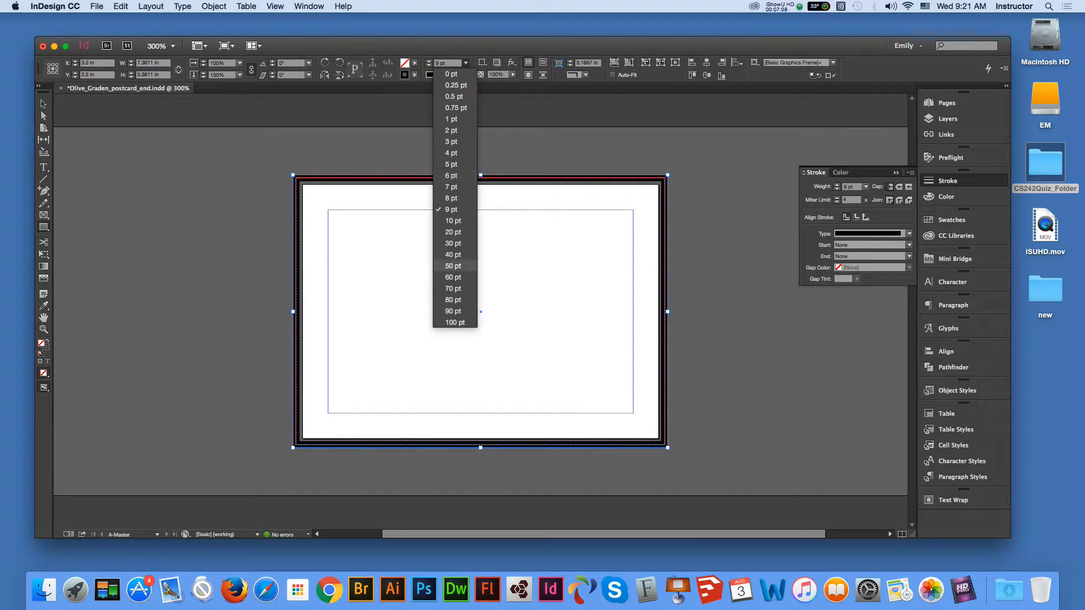
click(455, 267)
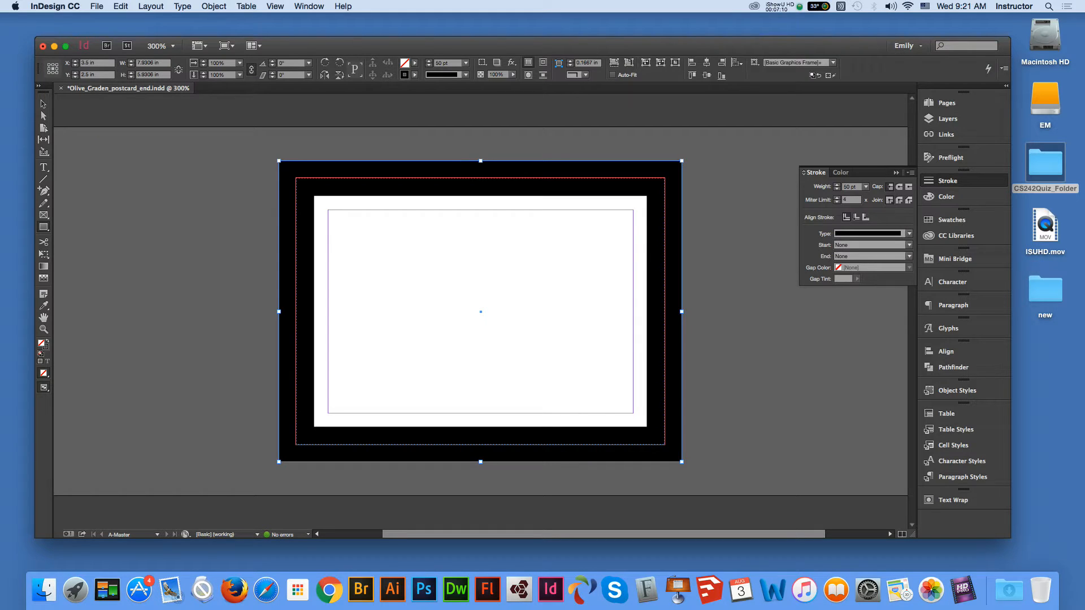
click(465, 63)
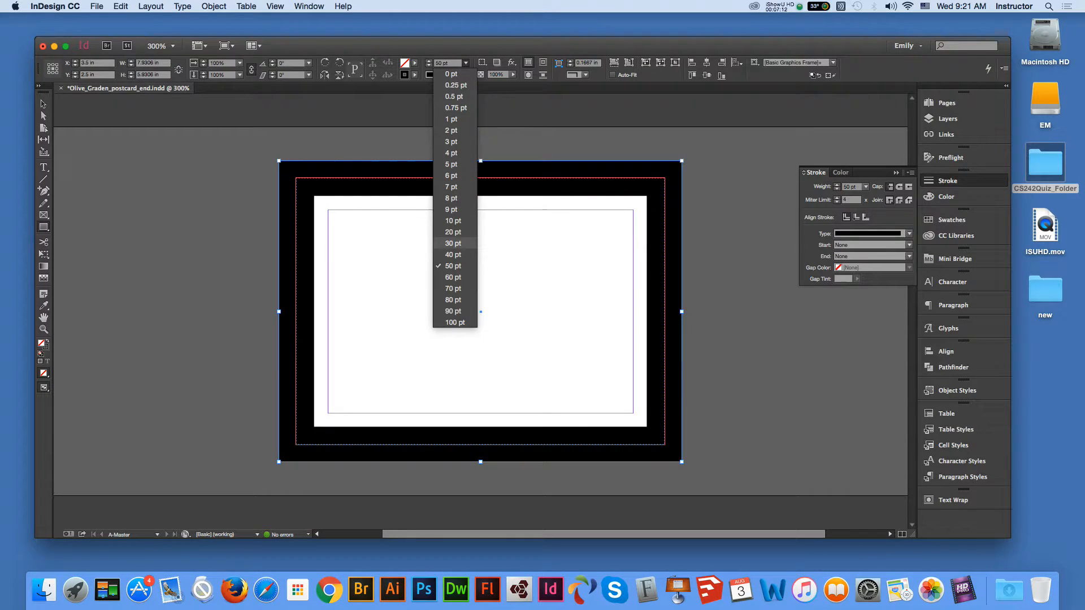
click(455, 231)
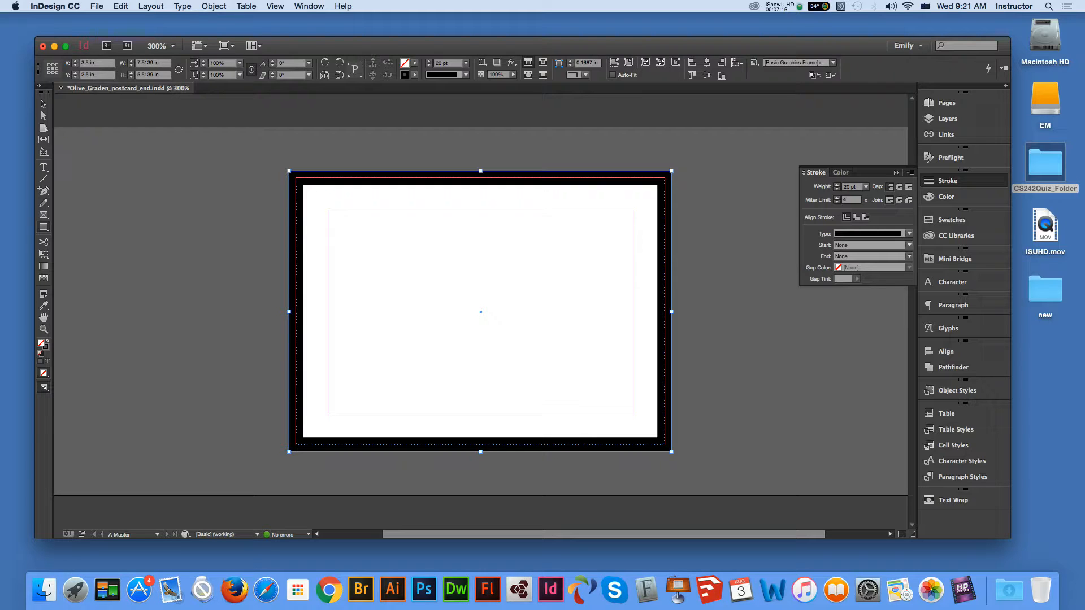
- Set the bleed frame's stroke weight to 0 pt so no border shows
key(v)
click(465, 74)
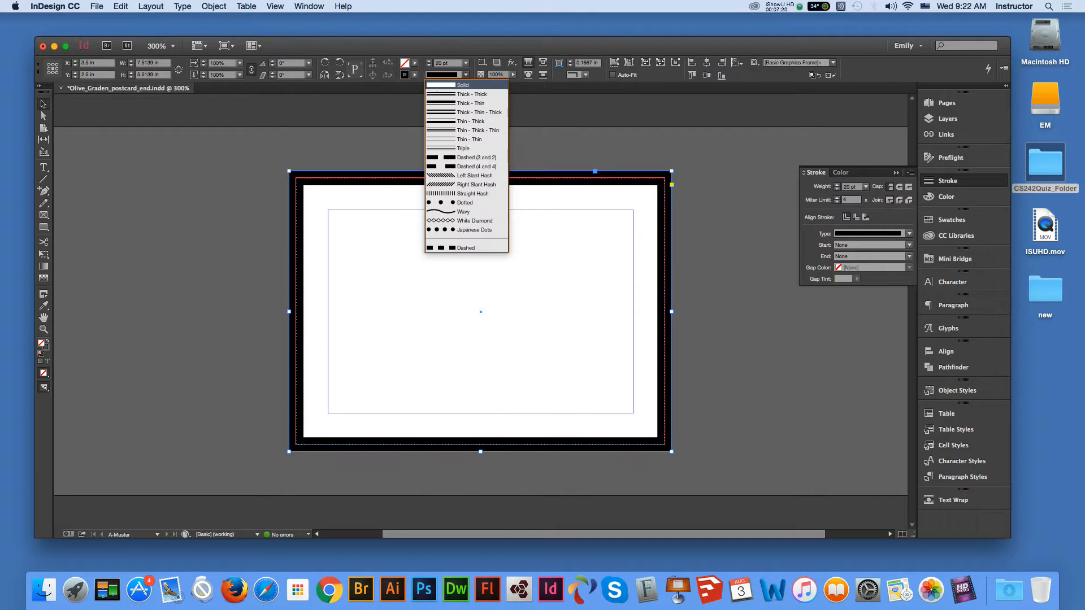
click(465, 75)
click(466, 62)
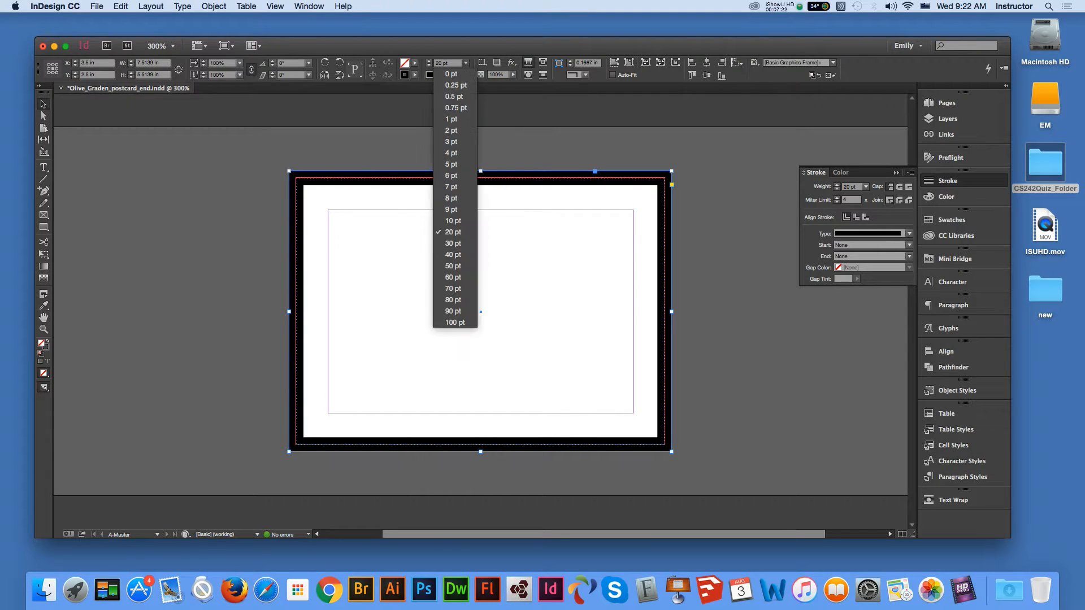
click(449, 76)
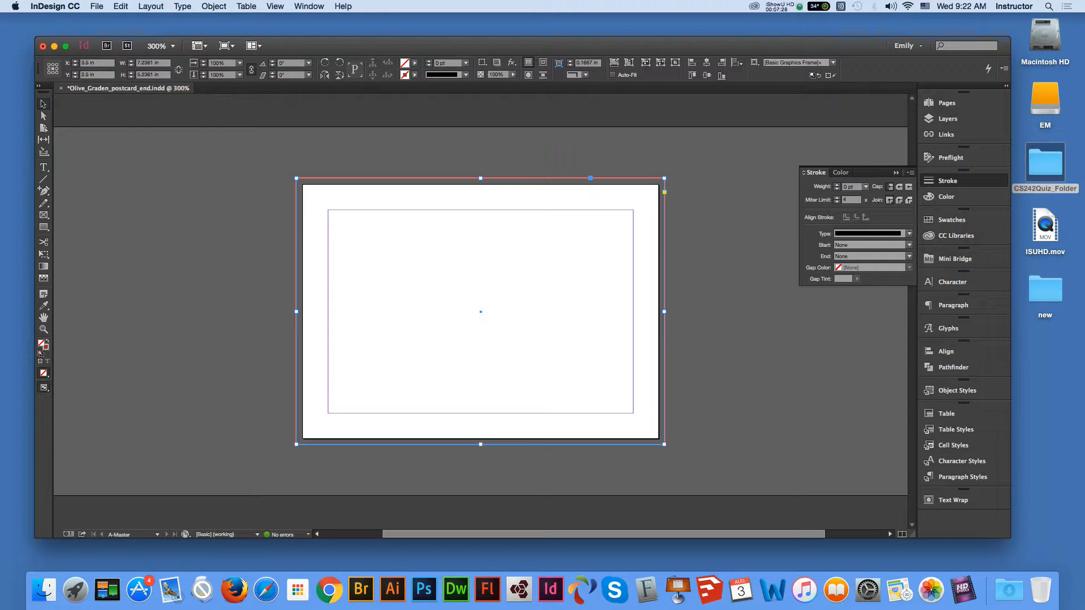
- Give the bleed frame a black stroke aligned inside, increasing the weight from 10 pt to 20 pt
click(466, 63)
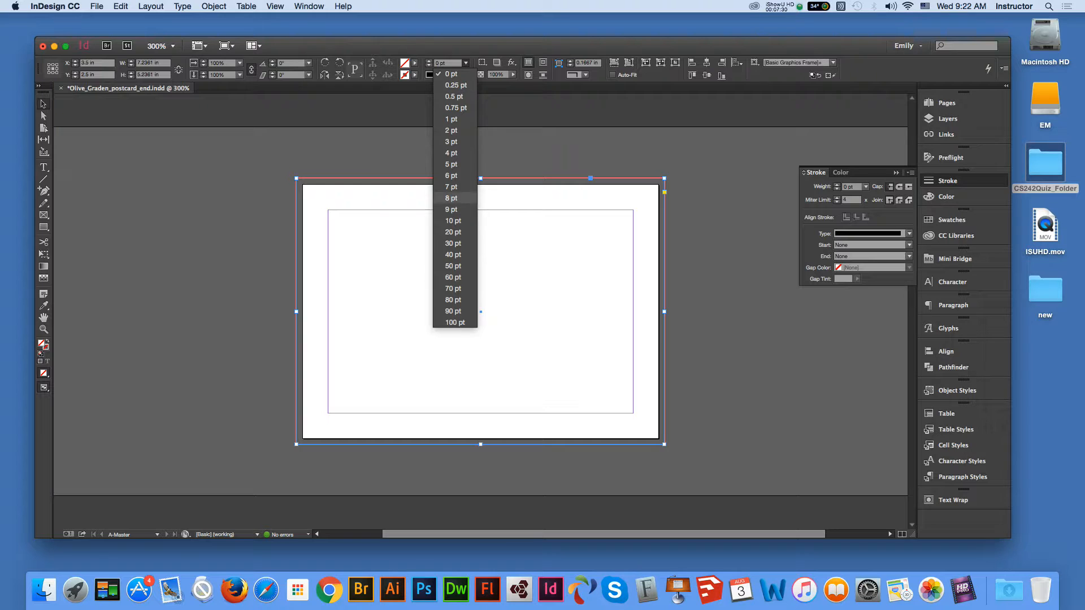
click(453, 221)
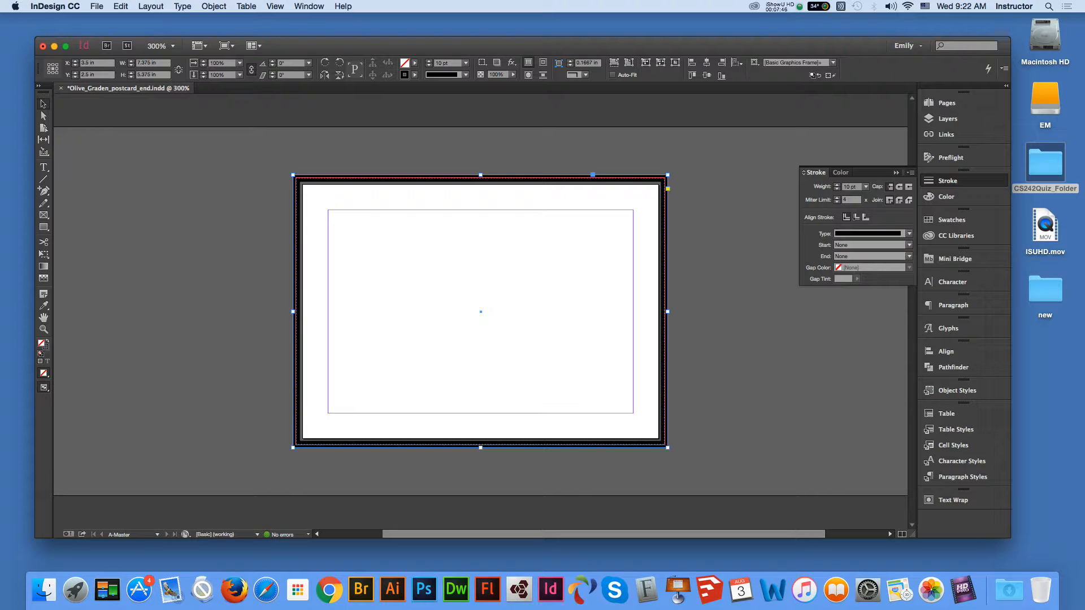
click(855, 217)
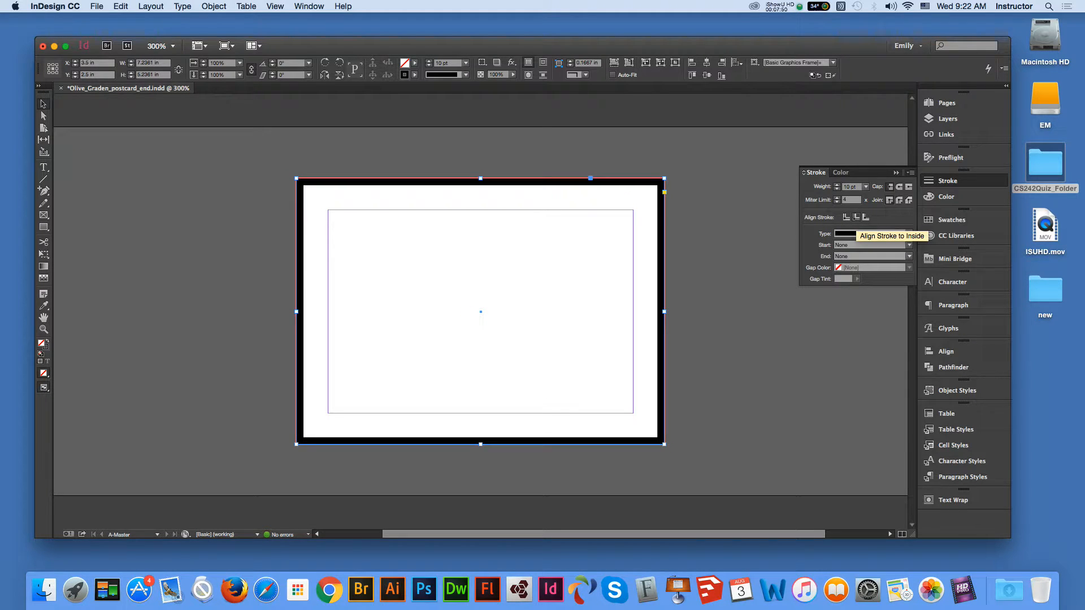
click(865, 217)
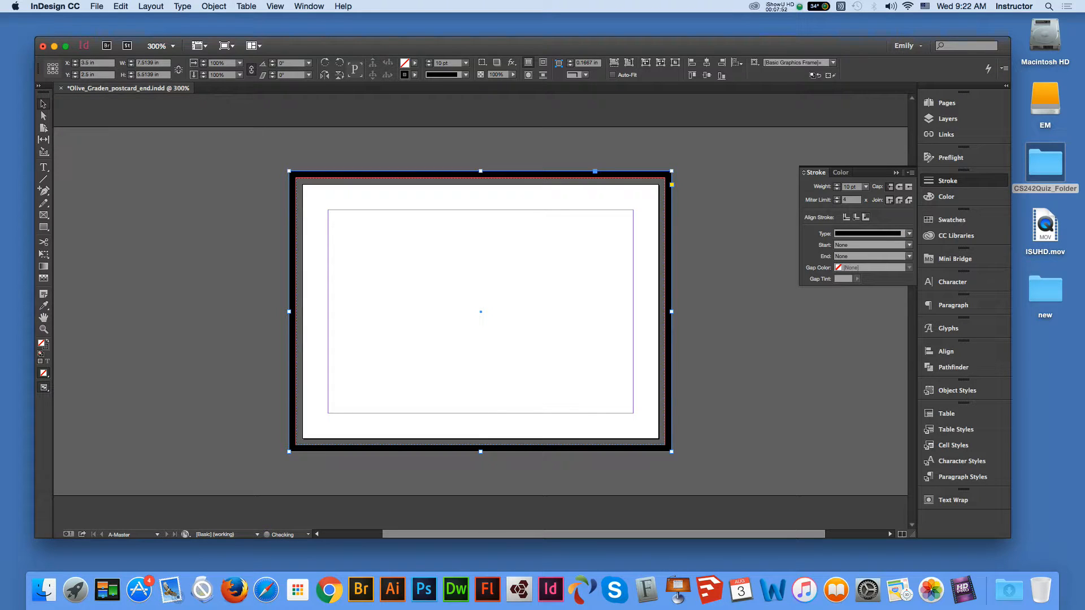
click(856, 217)
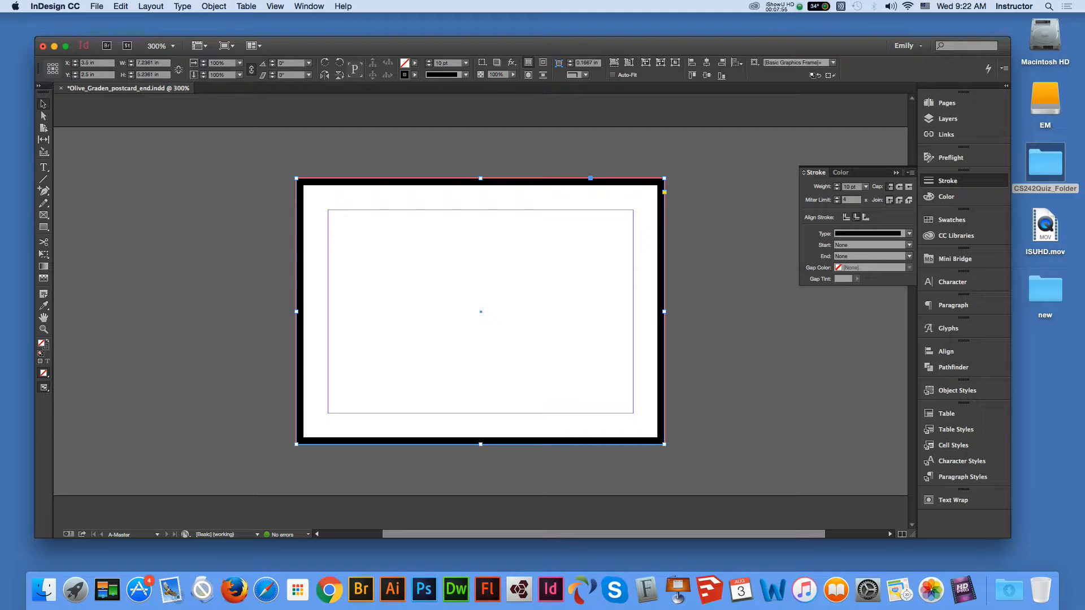
click(466, 63)
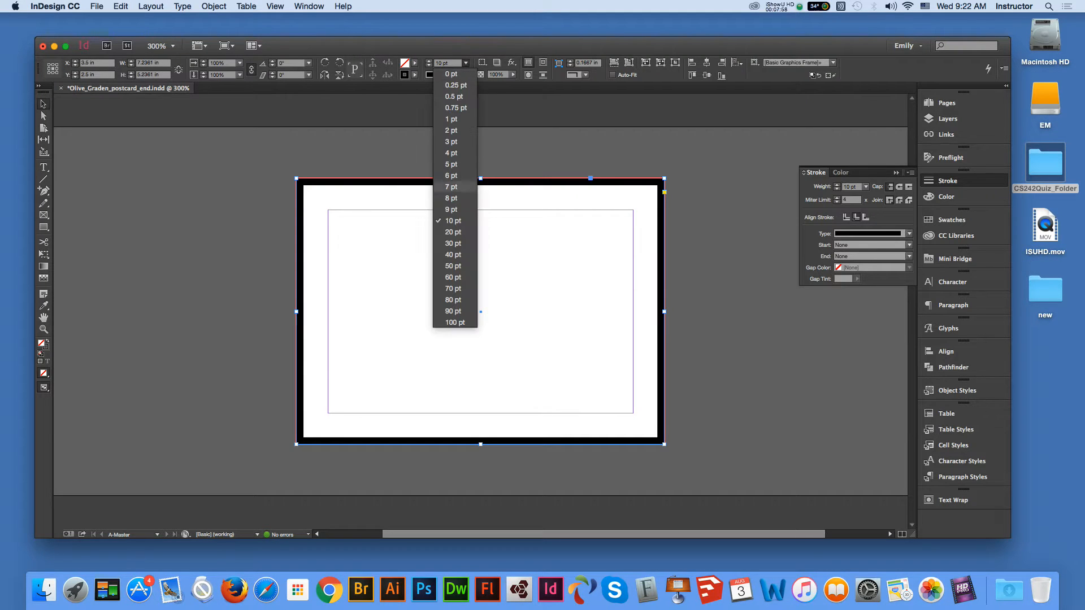
click(449, 223)
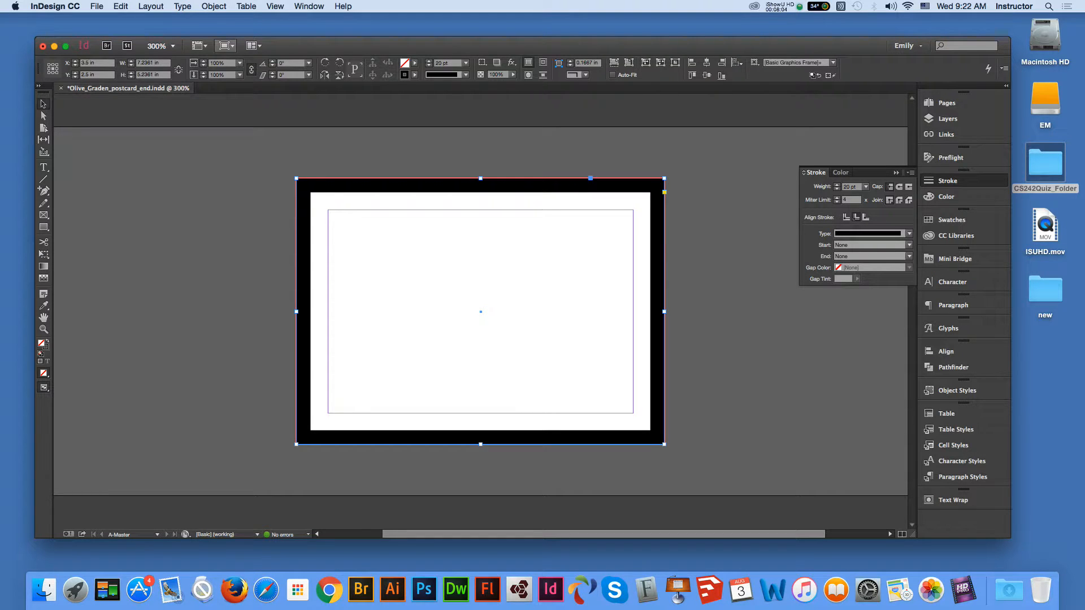
click(226, 45)
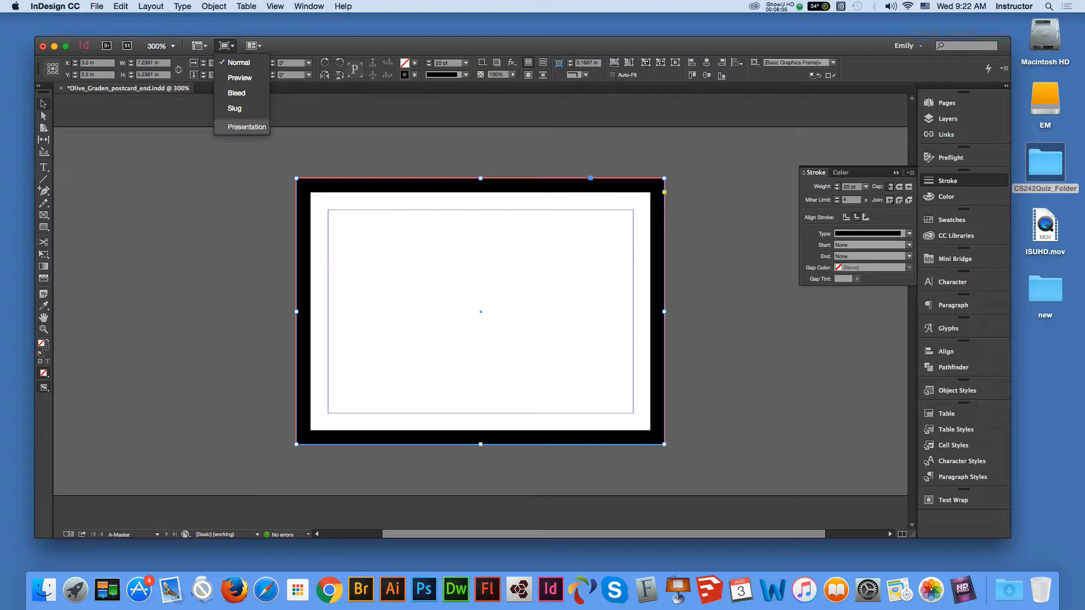
click(246, 126)
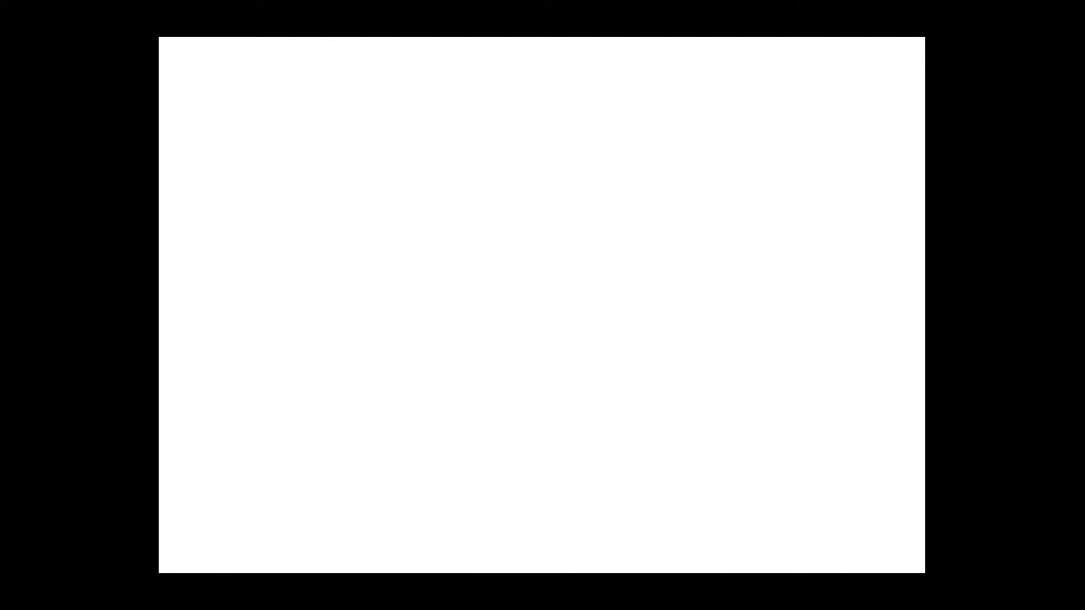
key(Escape)
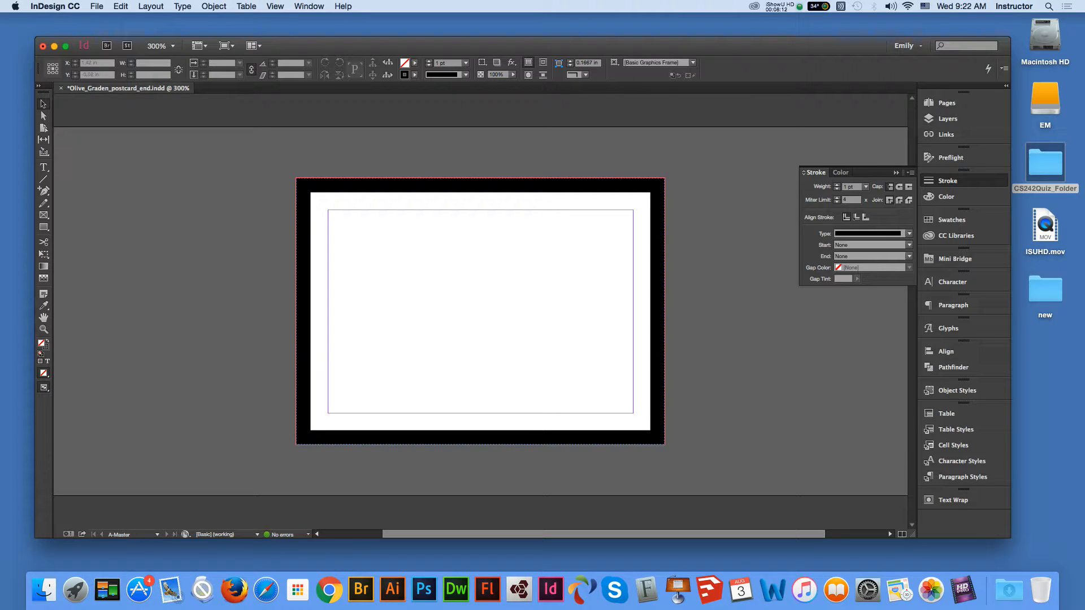
click(402, 185)
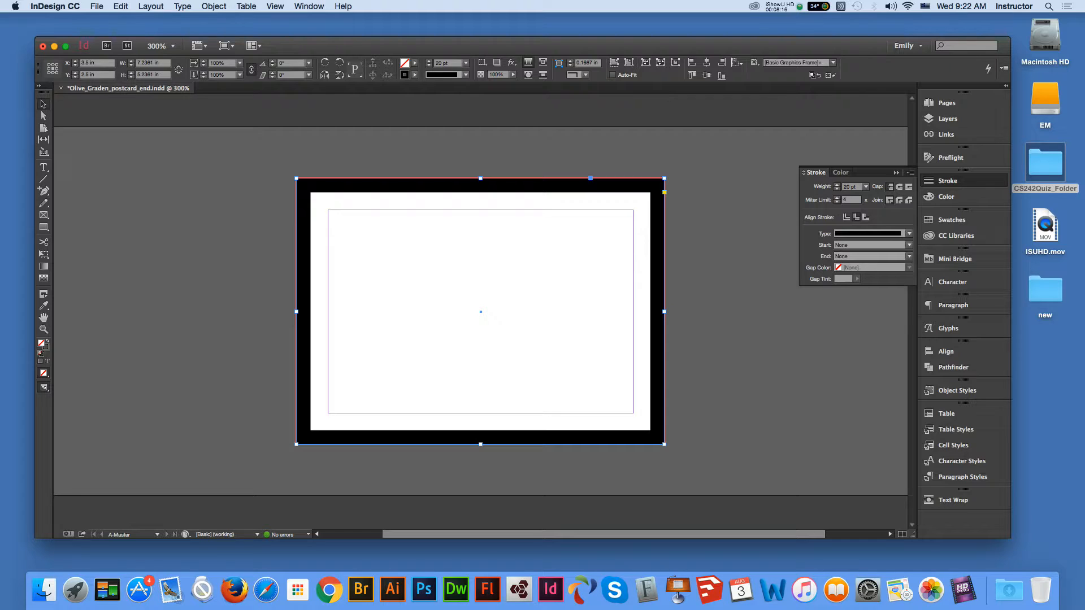
- Set the border frame's width to 7.25 in and height to 5.25 in
click(144, 62)
triple_click(145, 63)
text(7.25)
key(Tab)
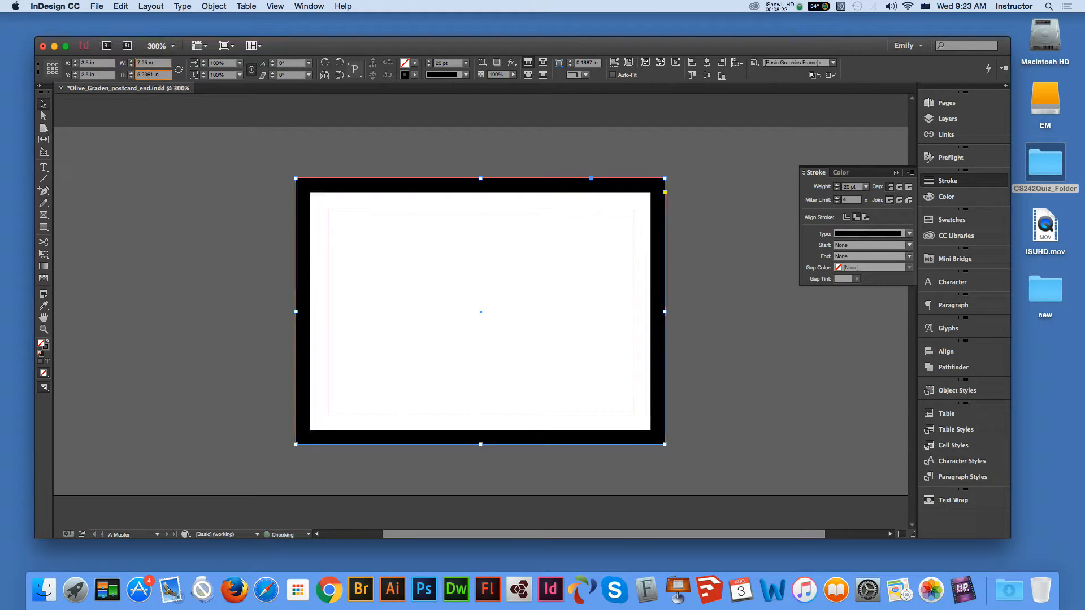
text(5.25)
key(Return)
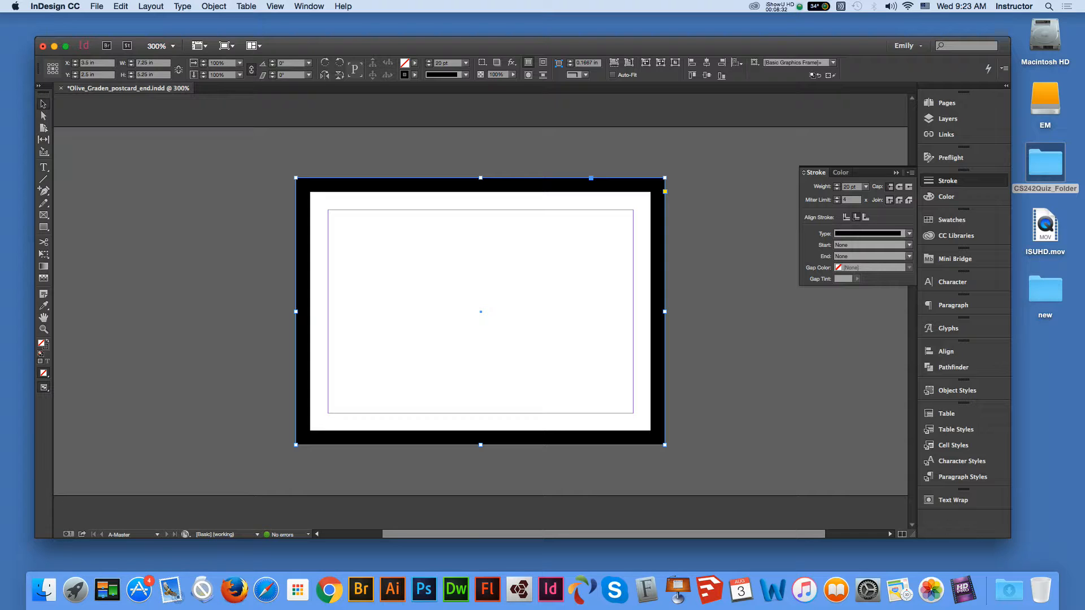
- Set the Align To option to Align to Margins
click(737, 63)
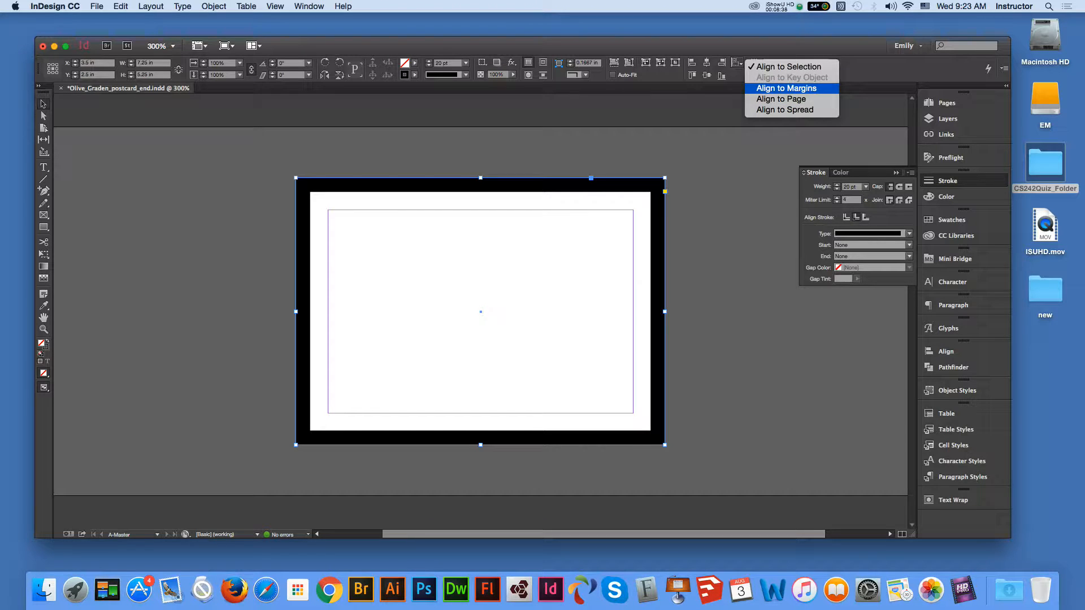
click(786, 88)
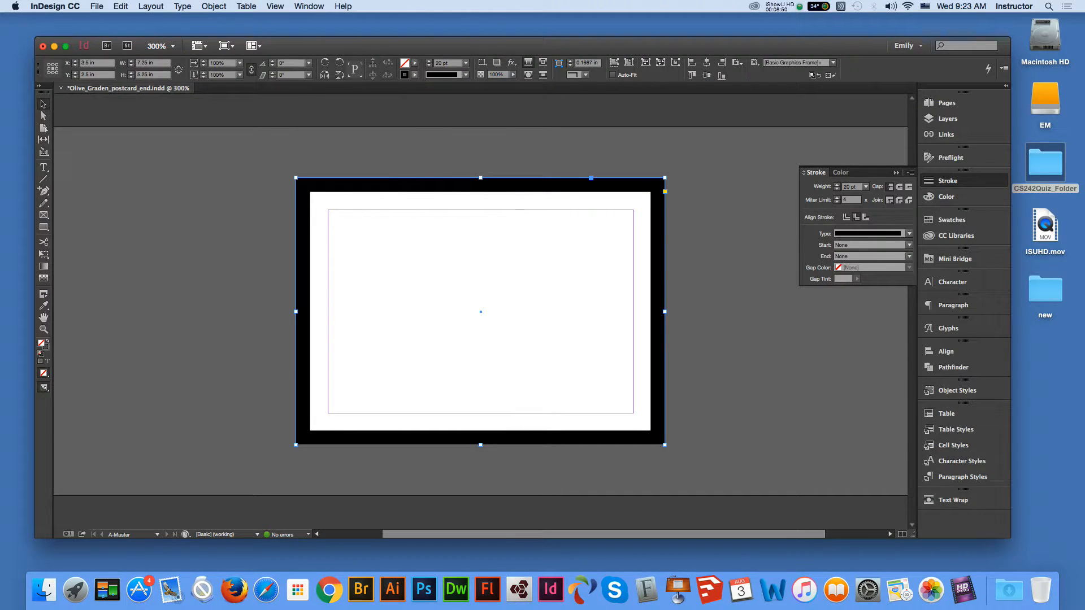
click(415, 74)
- Create a new dark maroon stroke swatch, C=36 M=79 Y=17 K=74, for the border
scroll(360, 144, down, 1)
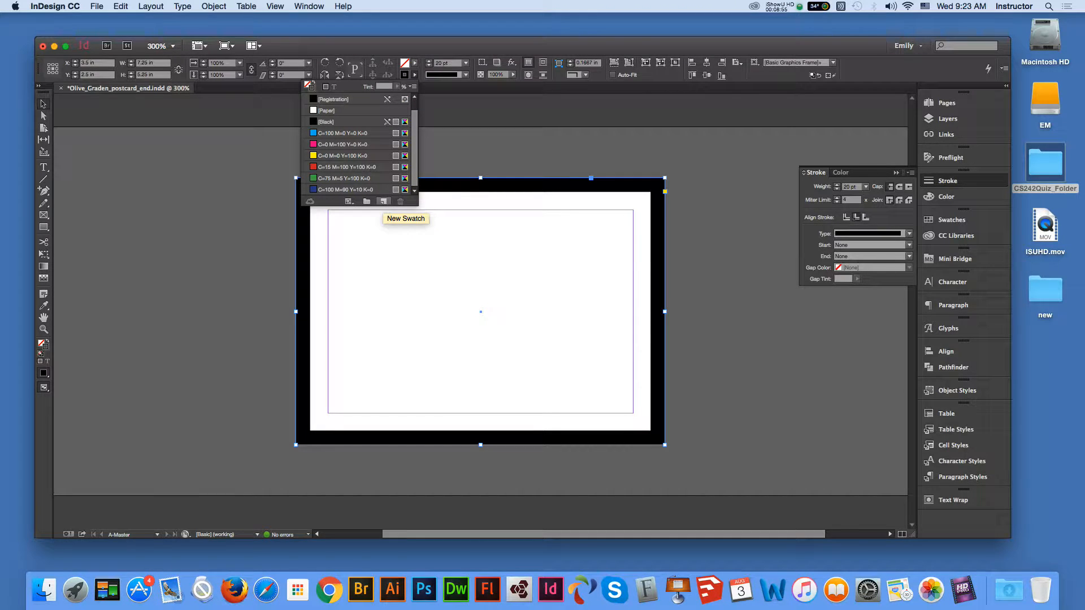
click(384, 202)
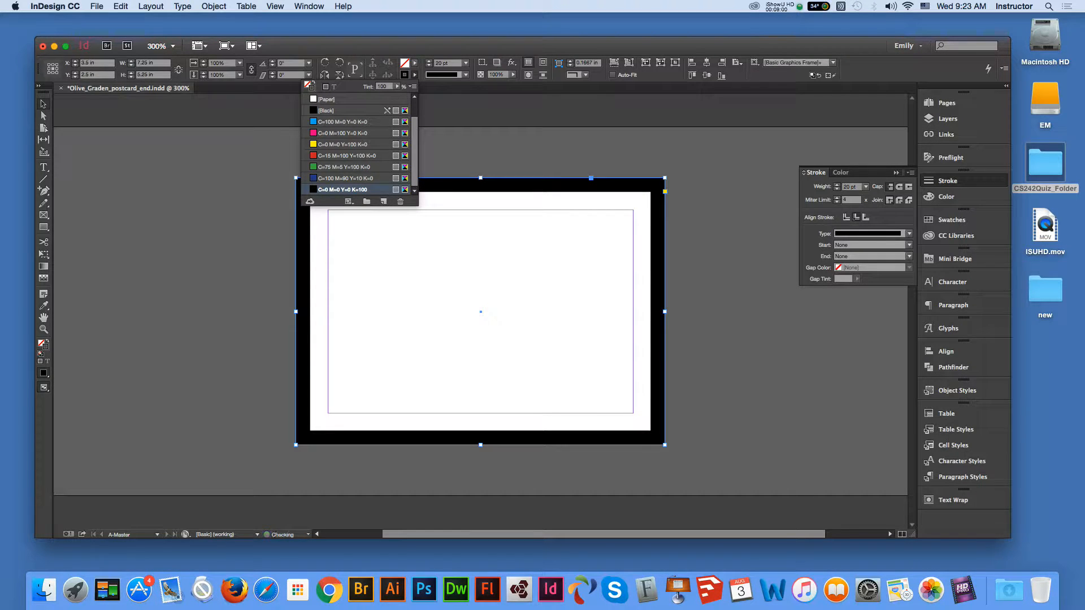
double_click(343, 190)
text(43)
mouse_move(796, 327)
mouse_down()
mouse_move(768, 327)
mouse_move(756, 300)
mouse_move(772, 299)
mouse_move(745, 314)
mouse_up()
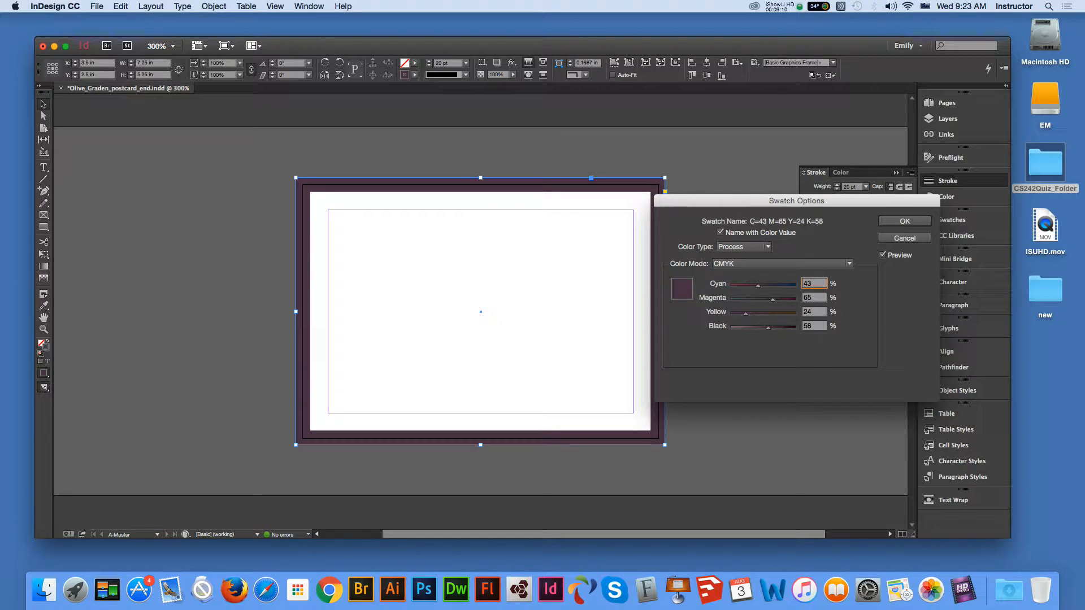
mouse_move(745, 314)
mouse_down()
mouse_move(778, 300)
mouse_move(753, 285)
mouse_up()
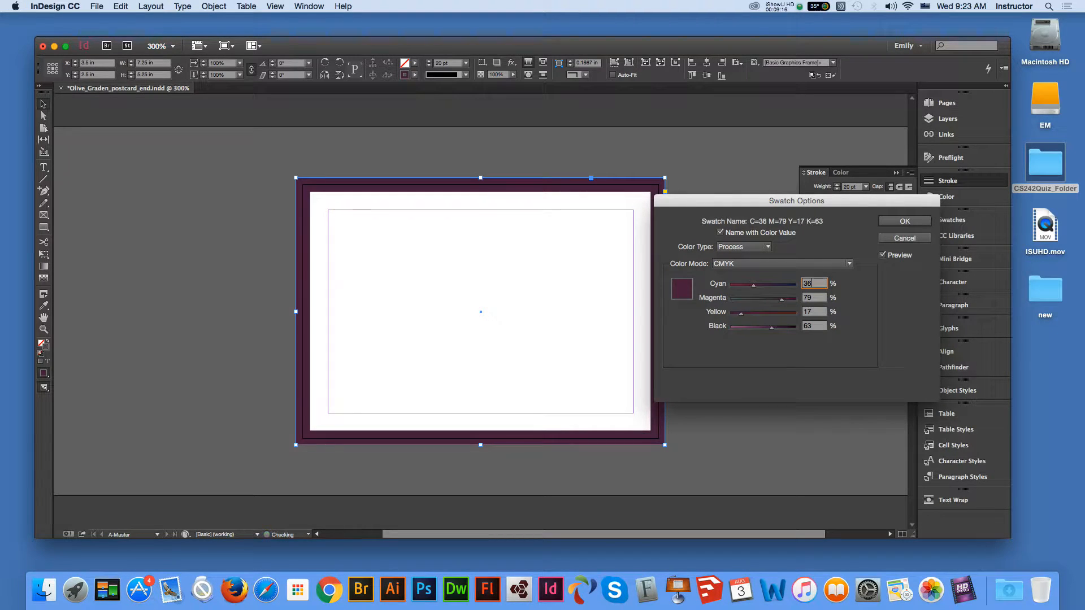
drag(771, 328, 778, 328)
key(Return)
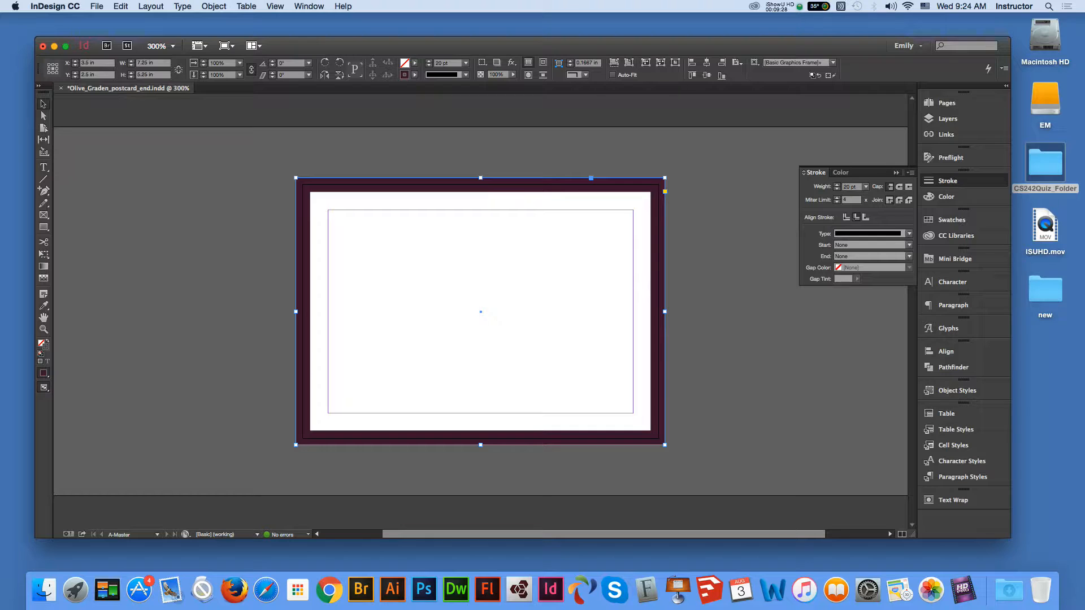
- Open the Pages panel and switch from A-Master to document page 1
click(709, 255)
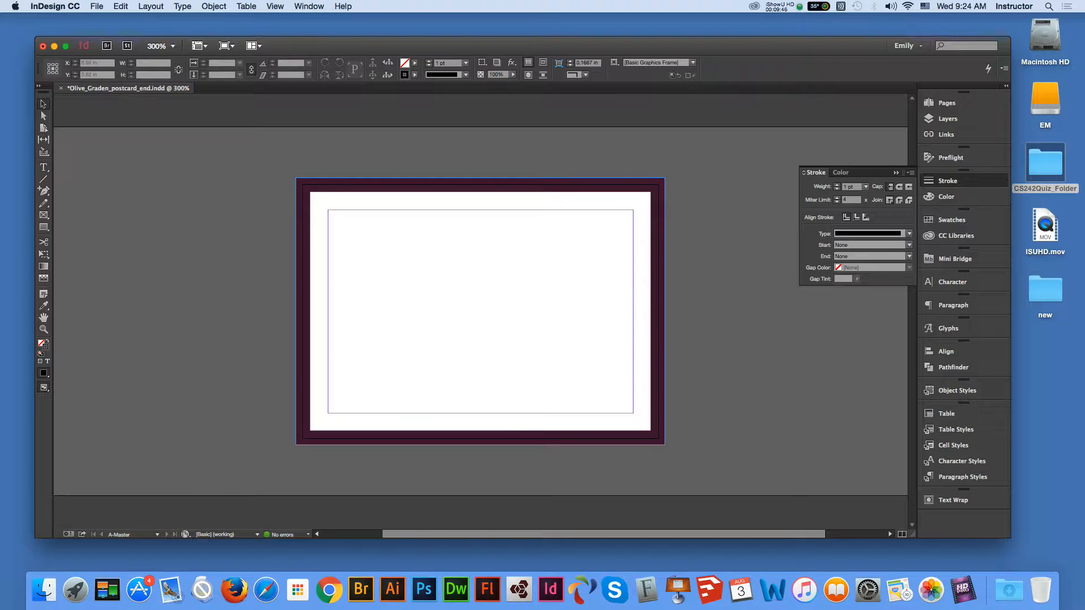
click(653, 227)
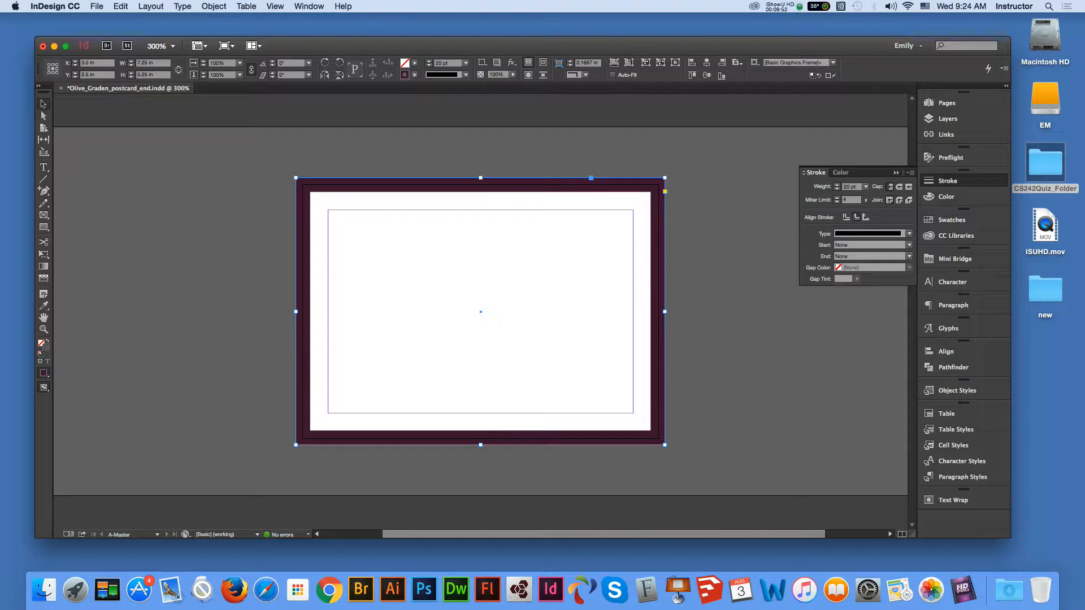
click(732, 238)
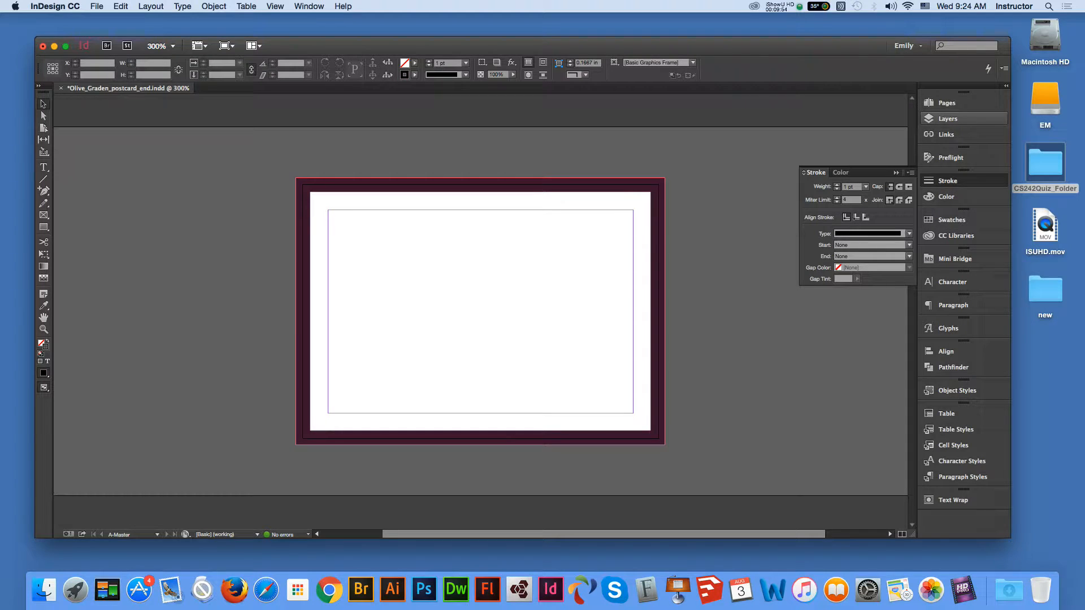
click(946, 103)
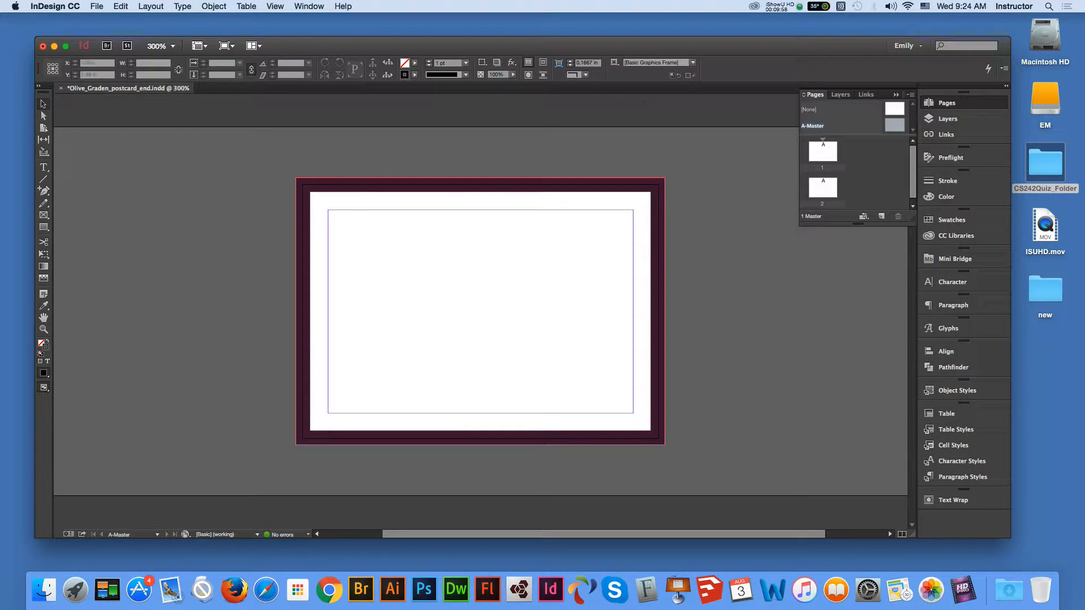
click(660, 238)
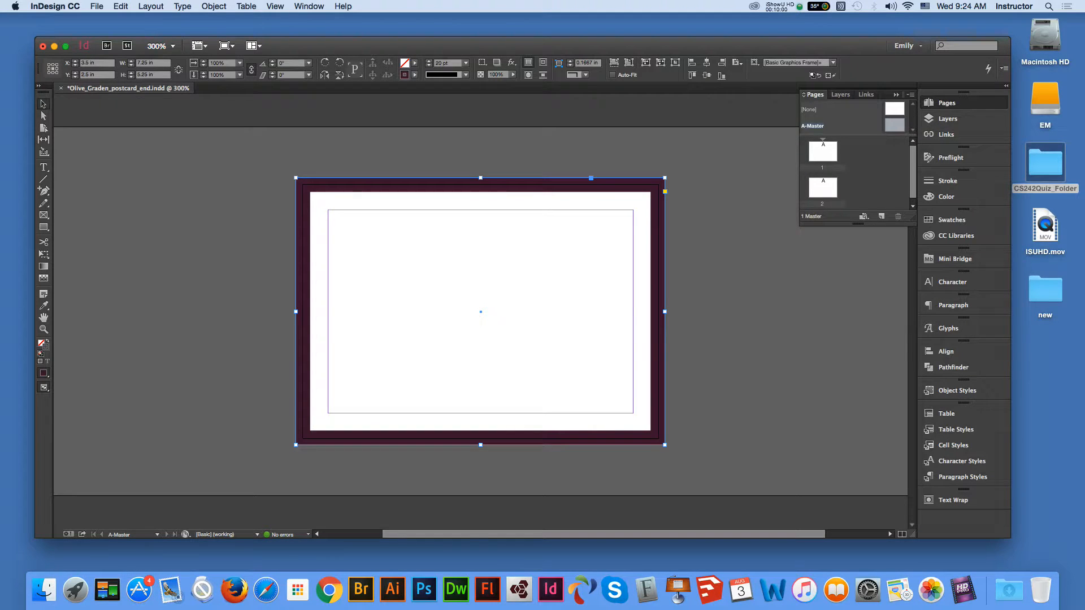
key(super+alt+equal)
double_click(822, 152)
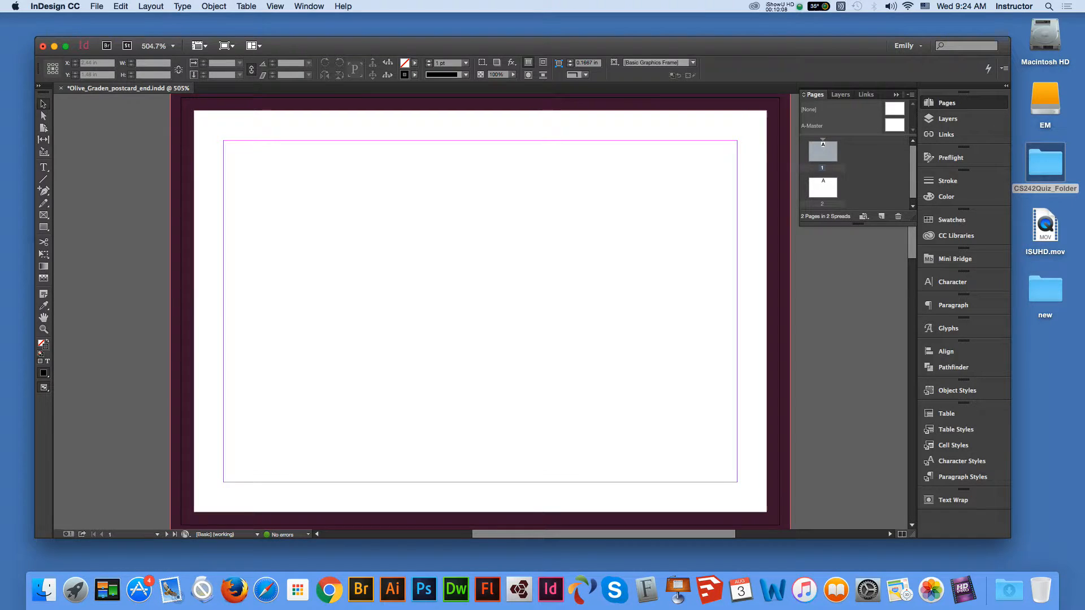
- Place food.tif from CS242Quiz_Folder, loading it into the cursor
key(super+minus)
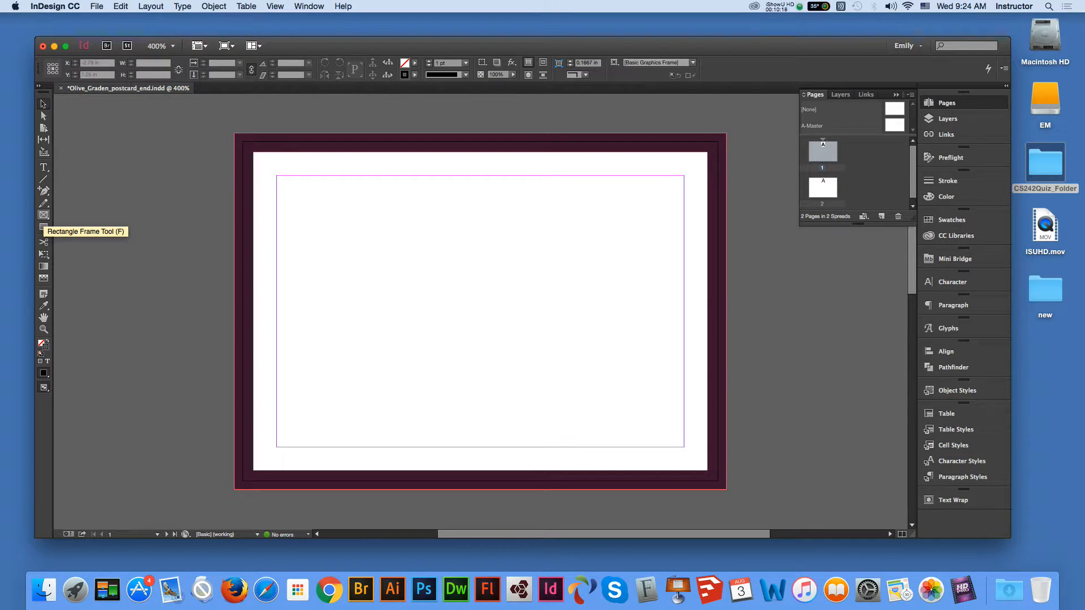
click(97, 6)
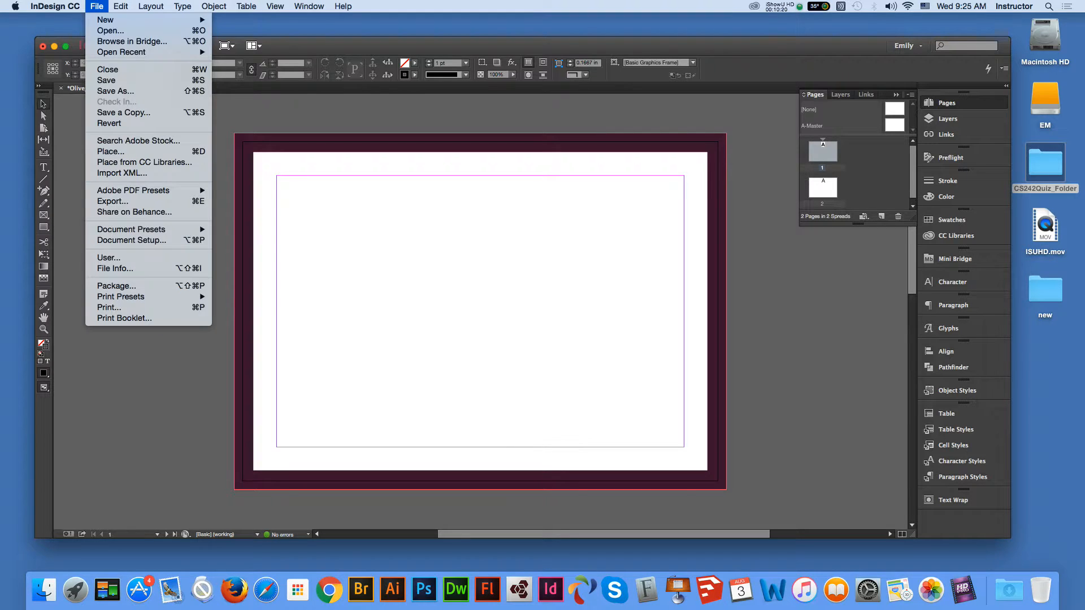
click(110, 152)
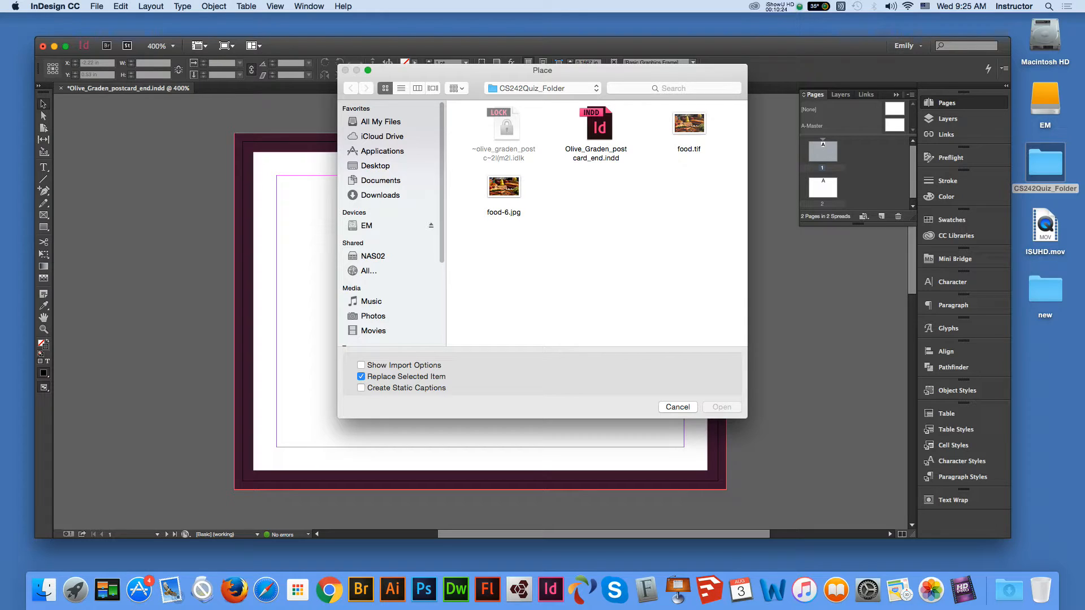
click(689, 123)
click(722, 407)
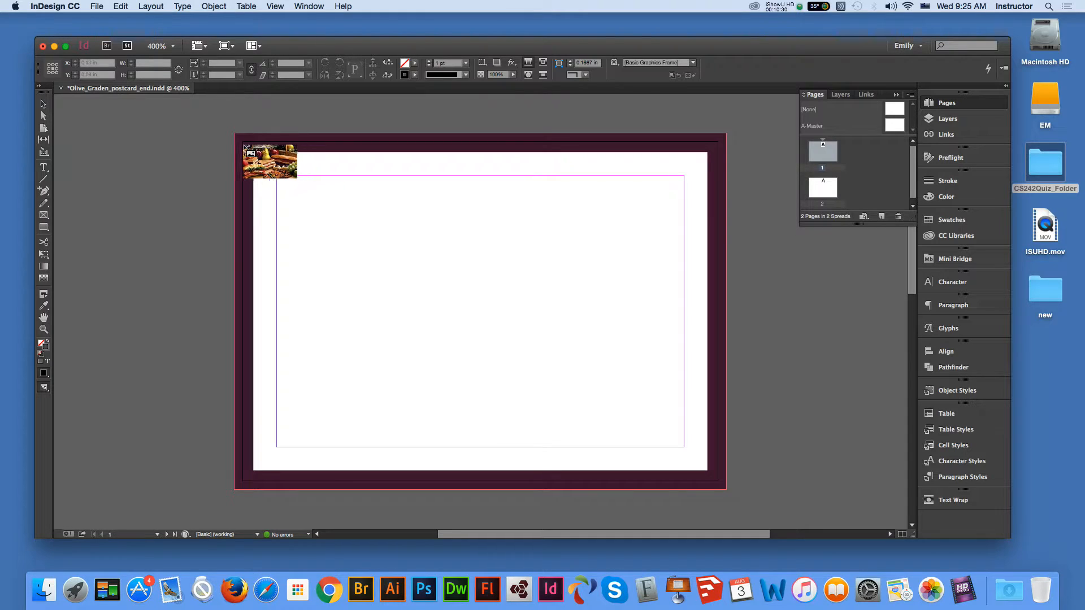
- Draw the food.tif frame over page 1 and shift it up and right to cover most of the page
drag(245, 146, 789, 523)
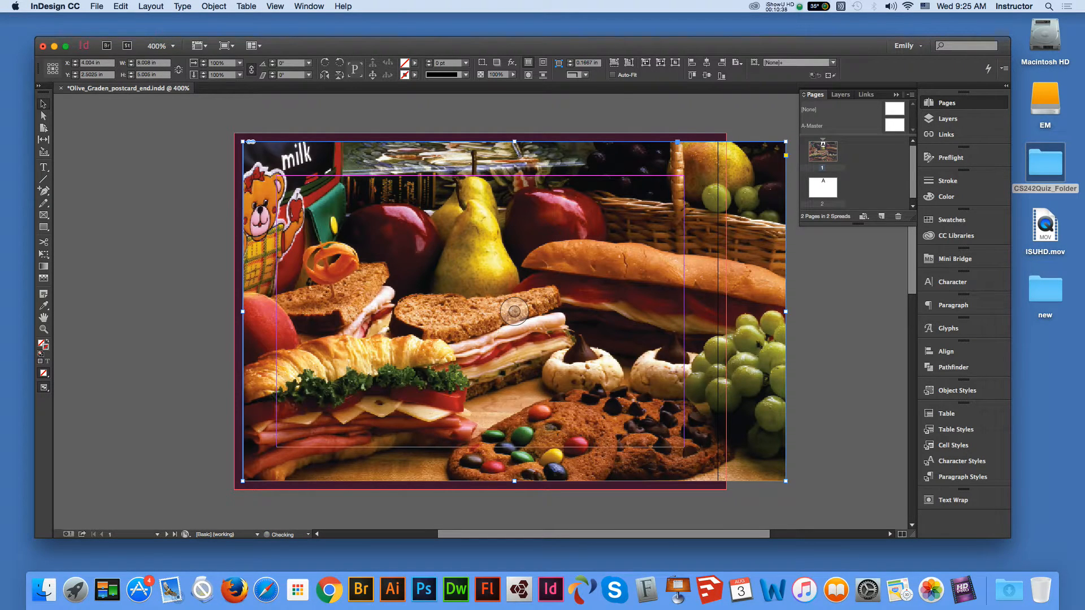
drag(572, 161, 564, 157)
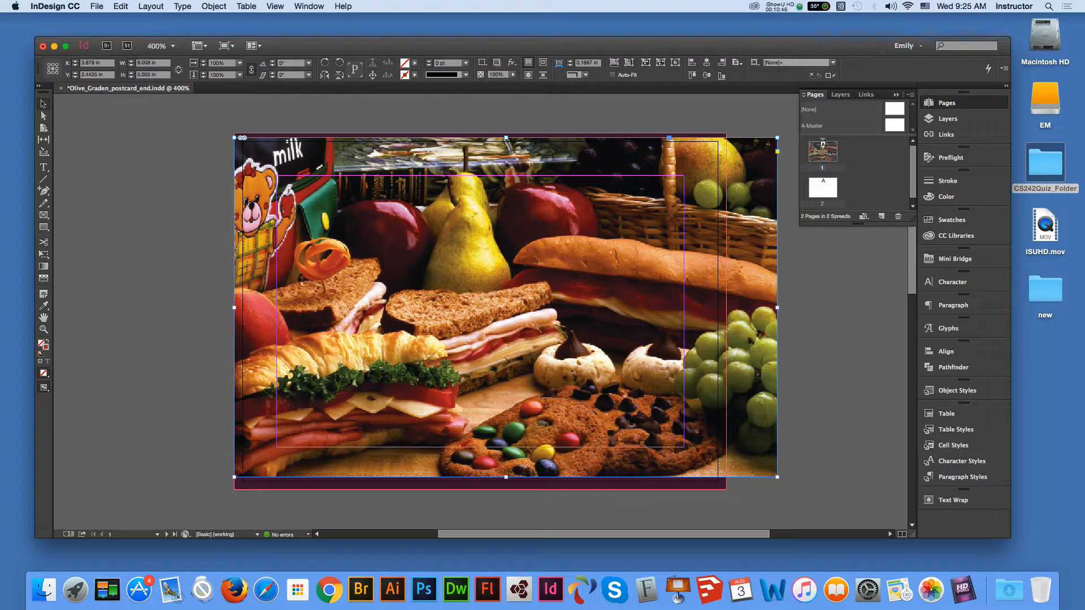
drag(745, 358, 731, 360)
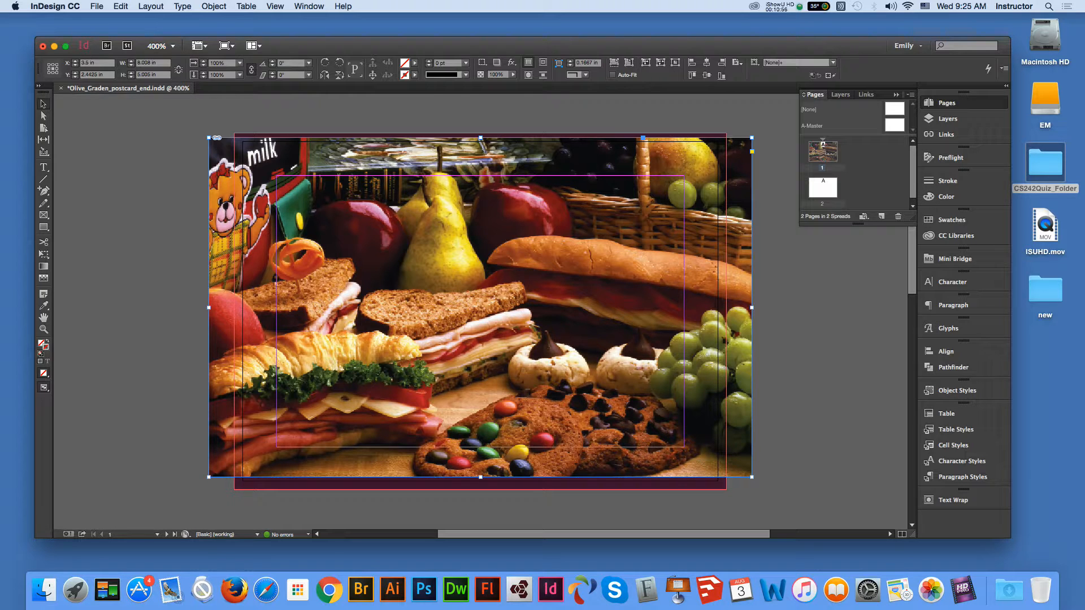
drag(363, 247, 439, 249)
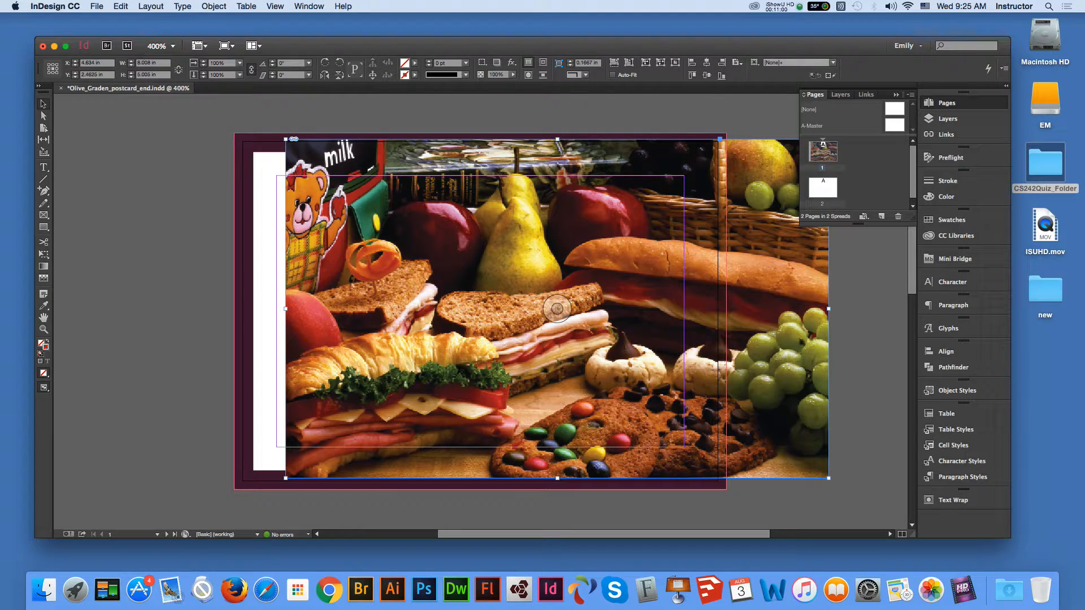
click(246, 157)
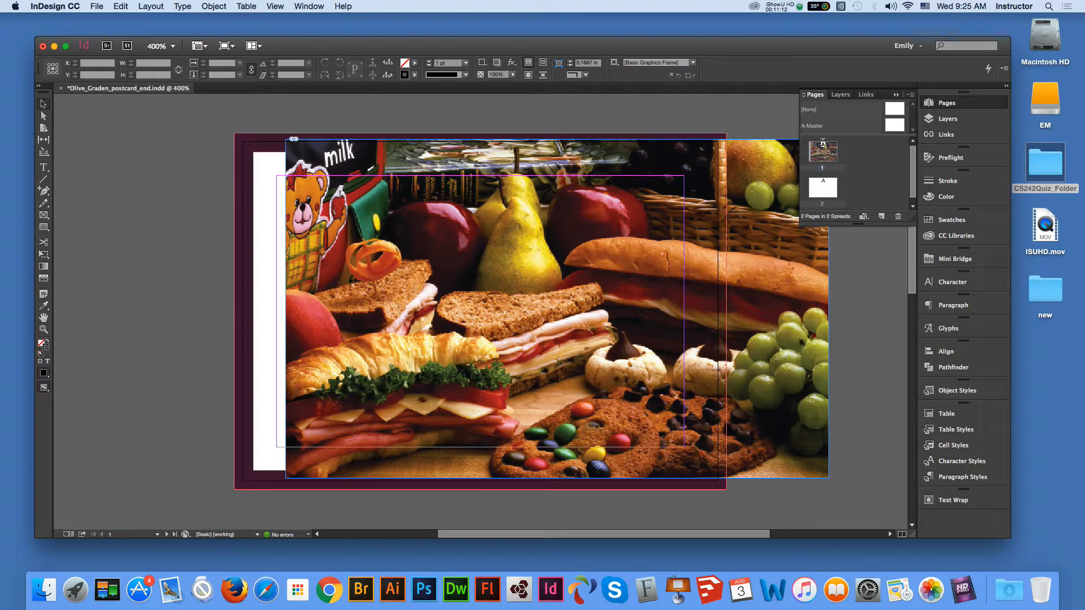
click(244, 310)
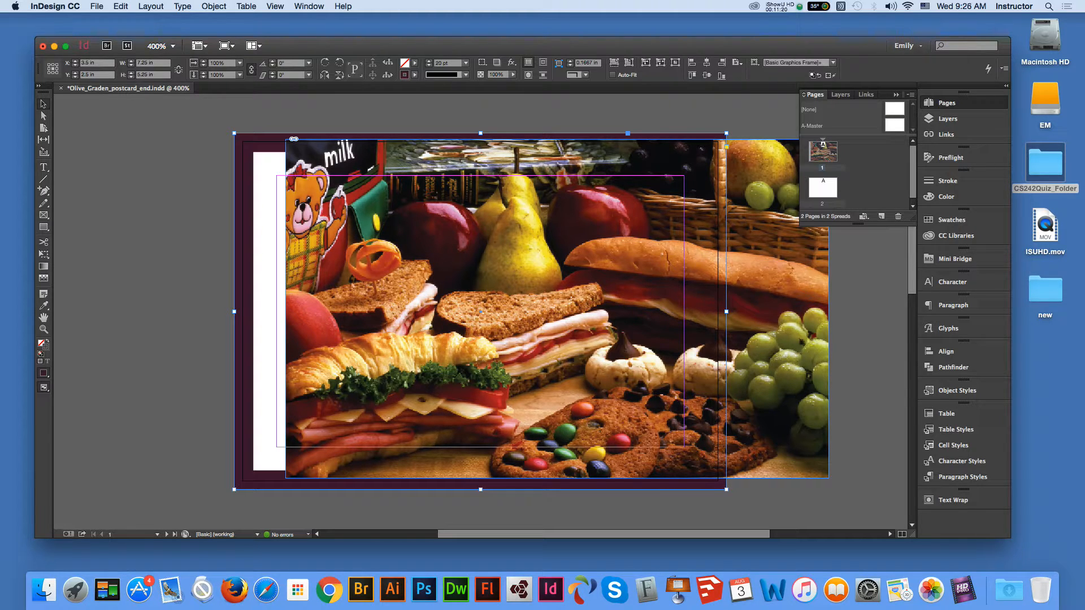
- Bring the maroon border frame in front of the food photo
right_click(248, 181)
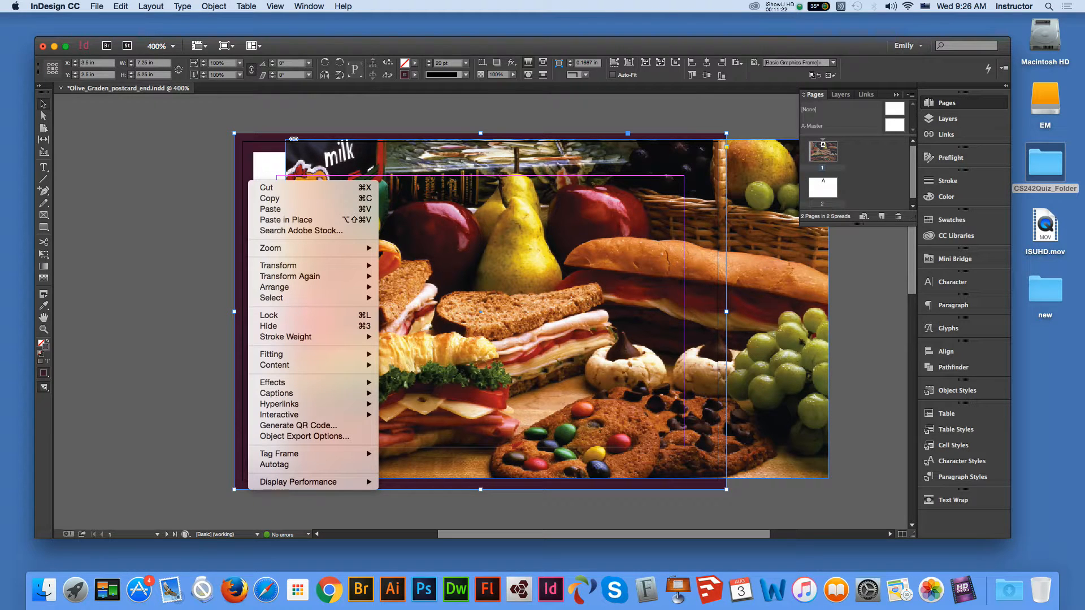
mouse_move(282, 287)
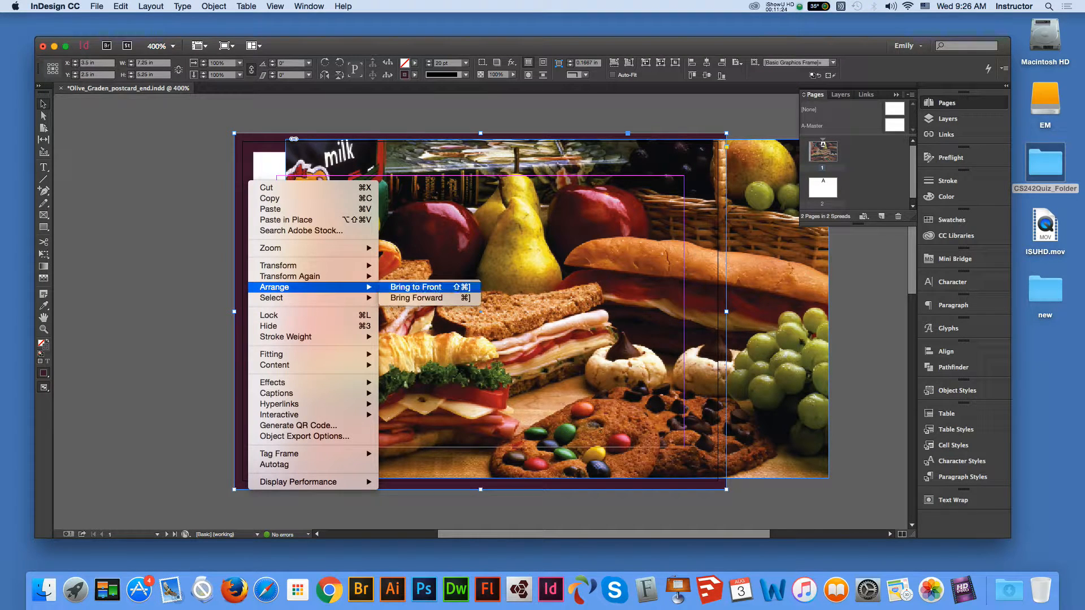
click(415, 287)
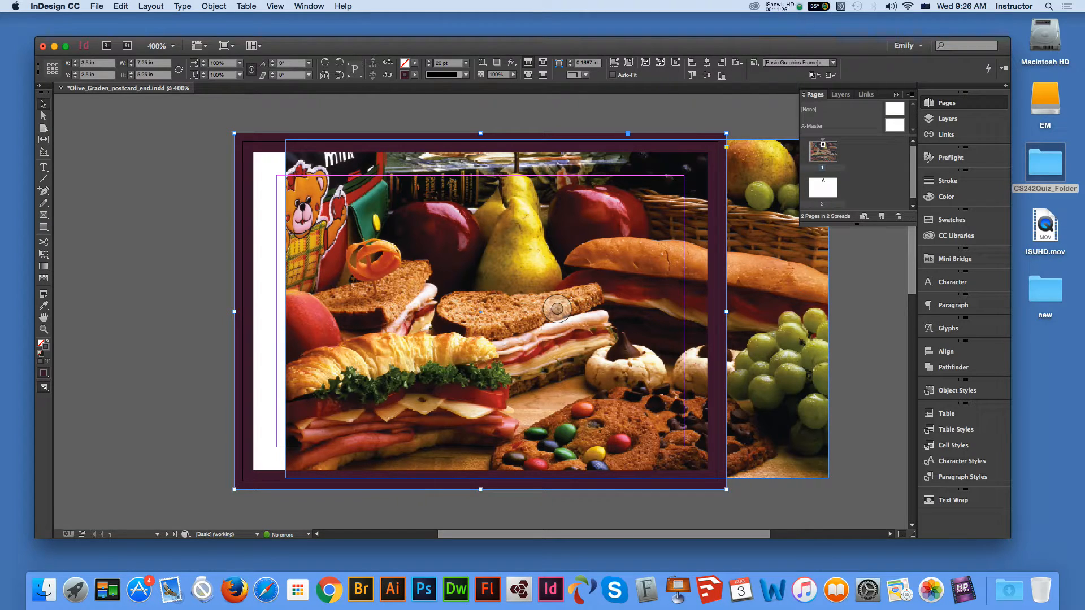
- Crop and resize the food photo to fill the bleed at X 3.5 in, then select the Type tool
drag(802, 344, 749, 335)
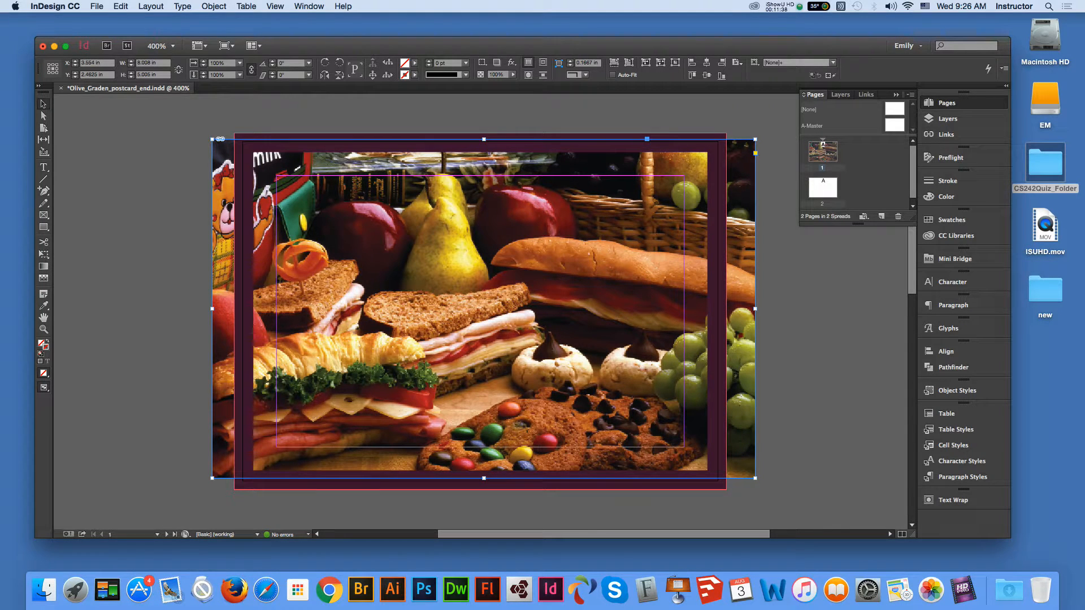
drag(212, 139, 236, 153)
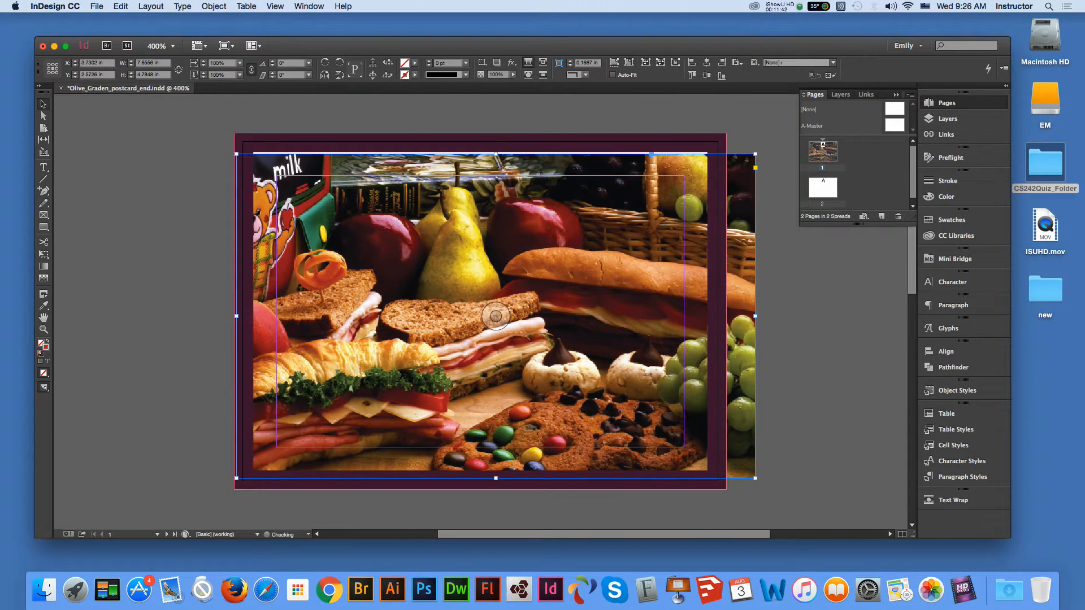
drag(476, 227, 477, 223)
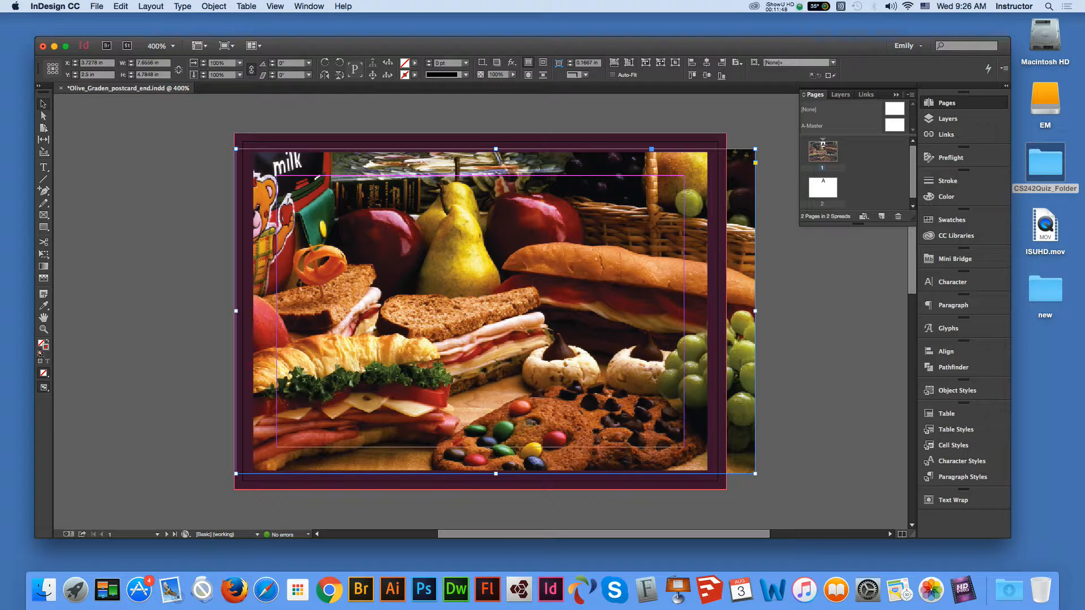
drag(755, 473, 721, 451)
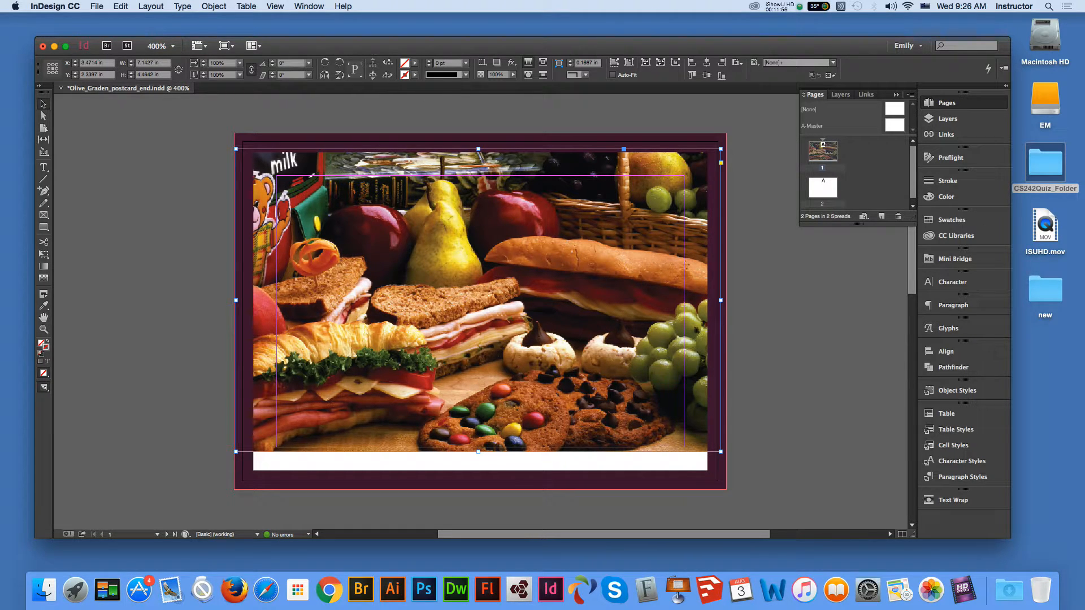
drag(721, 452, 754, 473)
drag(748, 393, 732, 400)
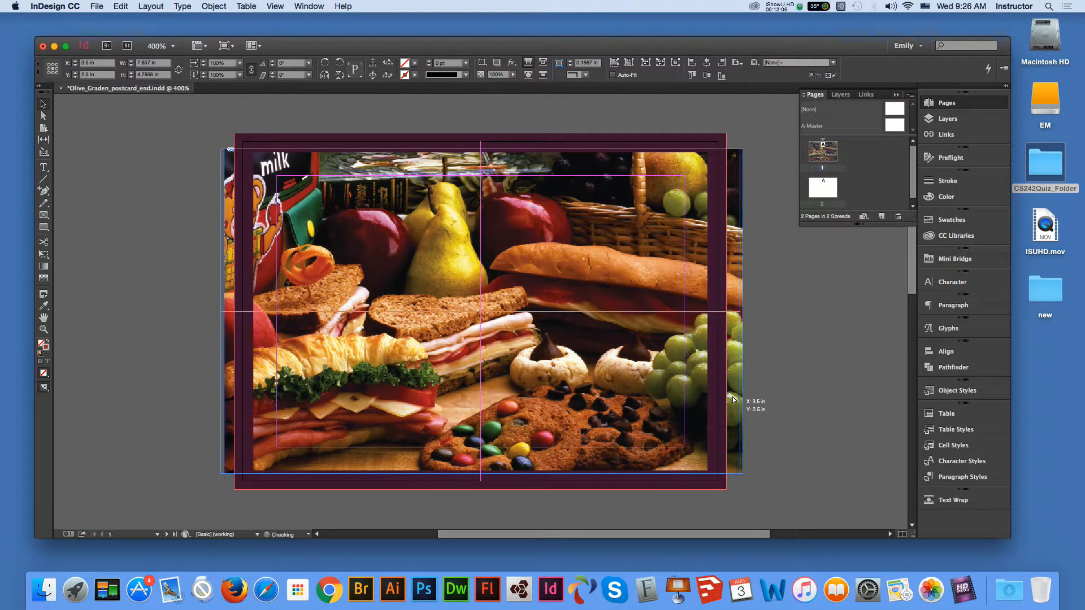
drag(732, 400, 733, 399)
click(786, 399)
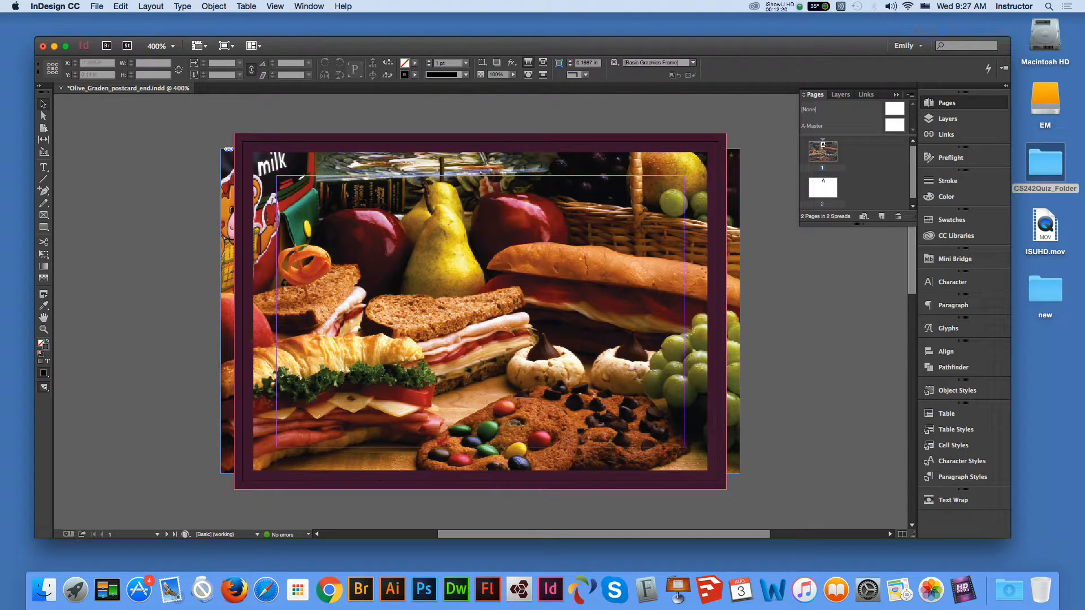
key(f)
key(t)
click(43, 169)
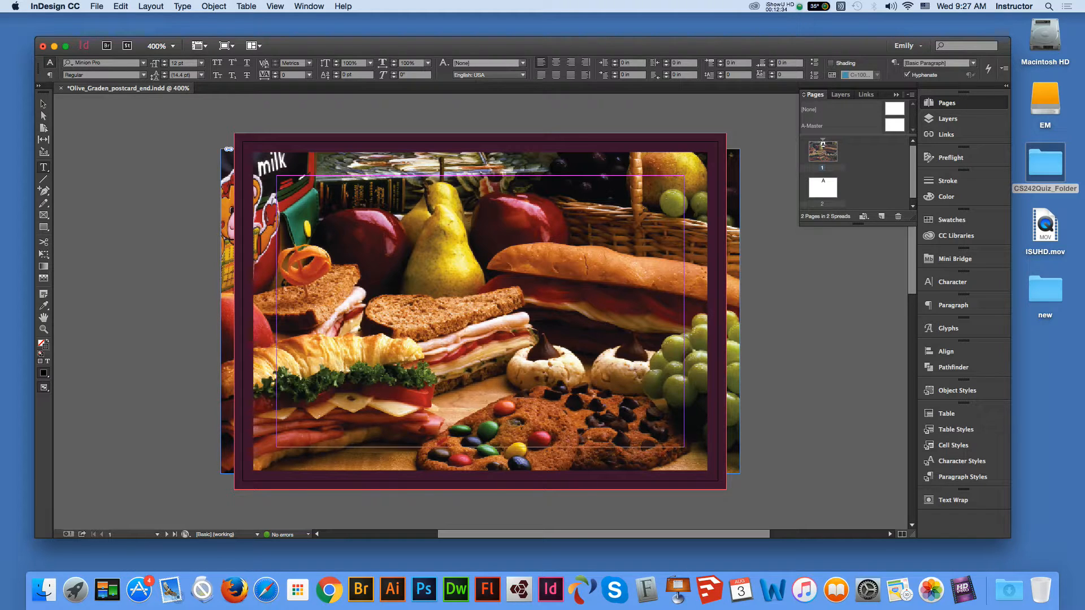
- Create a text frame over the upper photo reading 'Olive Garden' and select its text
drag(330, 224, 560, 261)
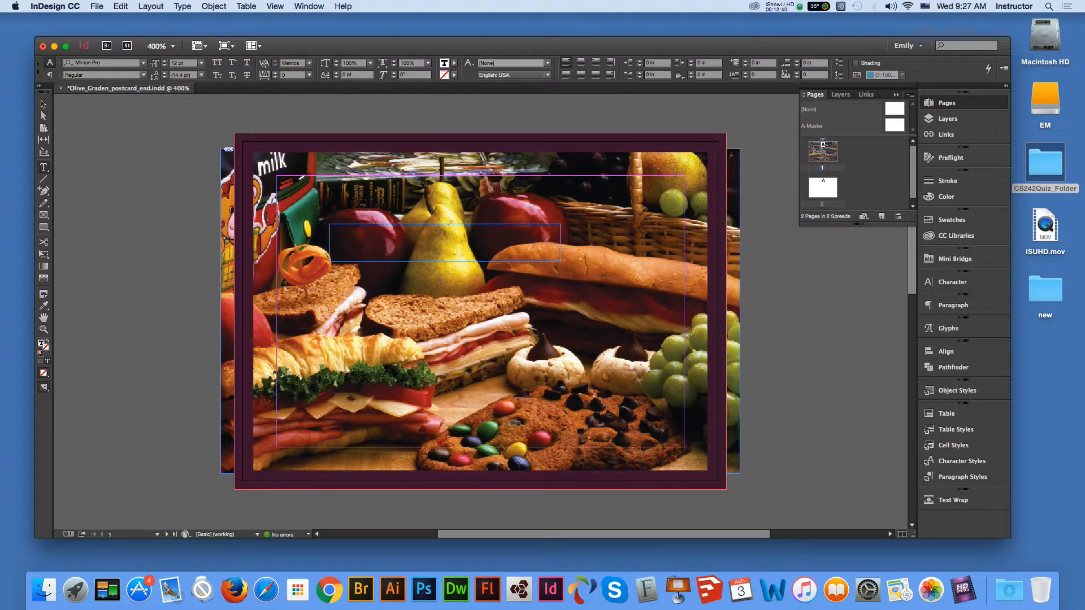
text(Olive Garden)
key(shift+alt+Left)
key(shift+alt+Left)
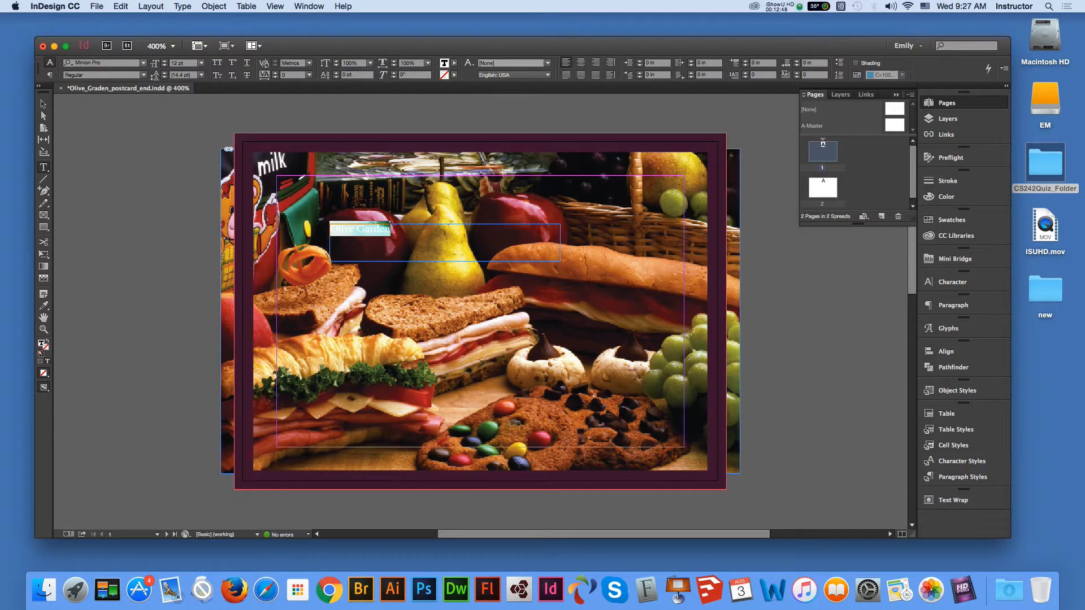
- Browse the font family list for the Olive Garden title
click(144, 63)
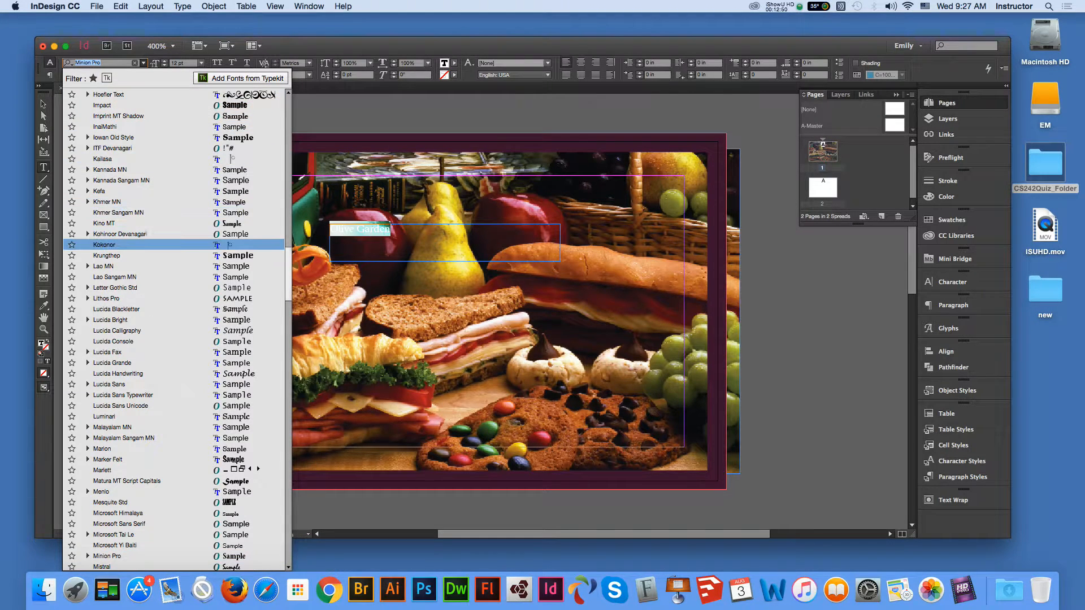
scroll(175, 330, up, 20)
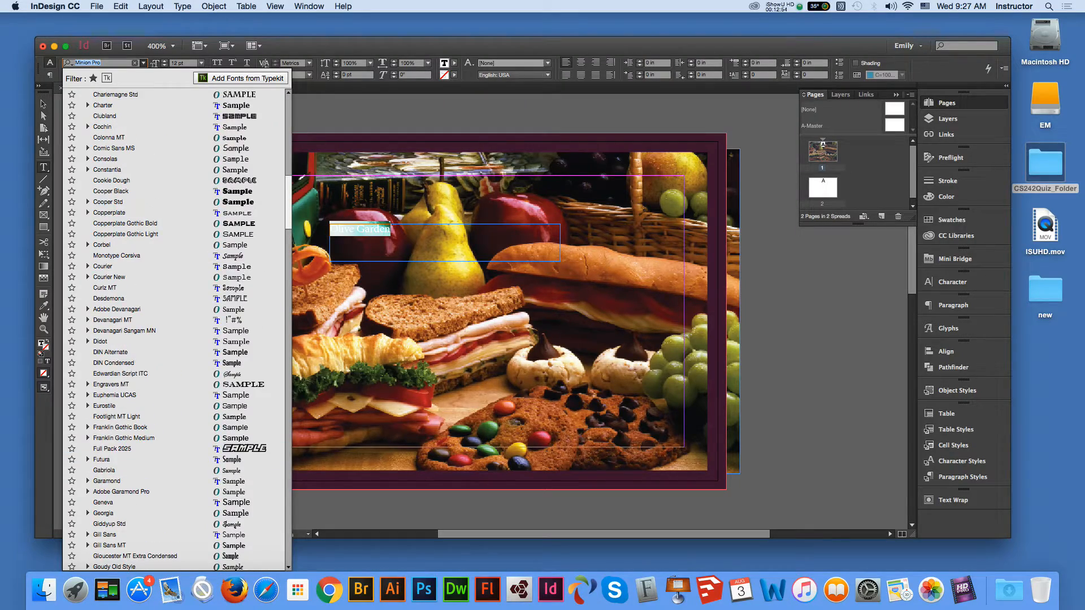
scroll(236, 353, up, 15)
scroll(243, 353, down, 20)
scroll(175, 330, down, 15)
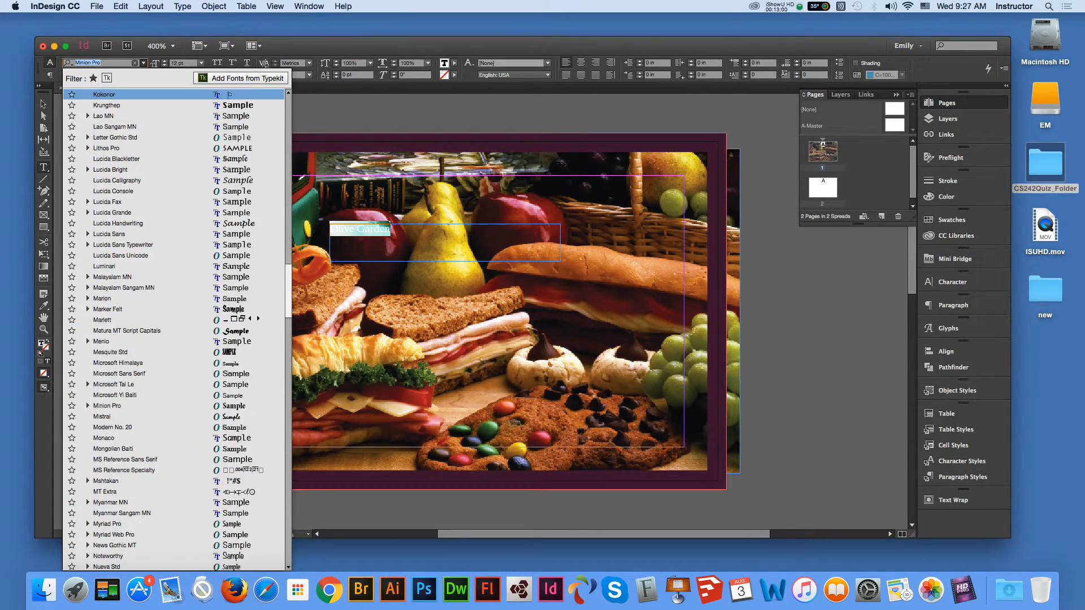
scroll(238, 384, down, 10)
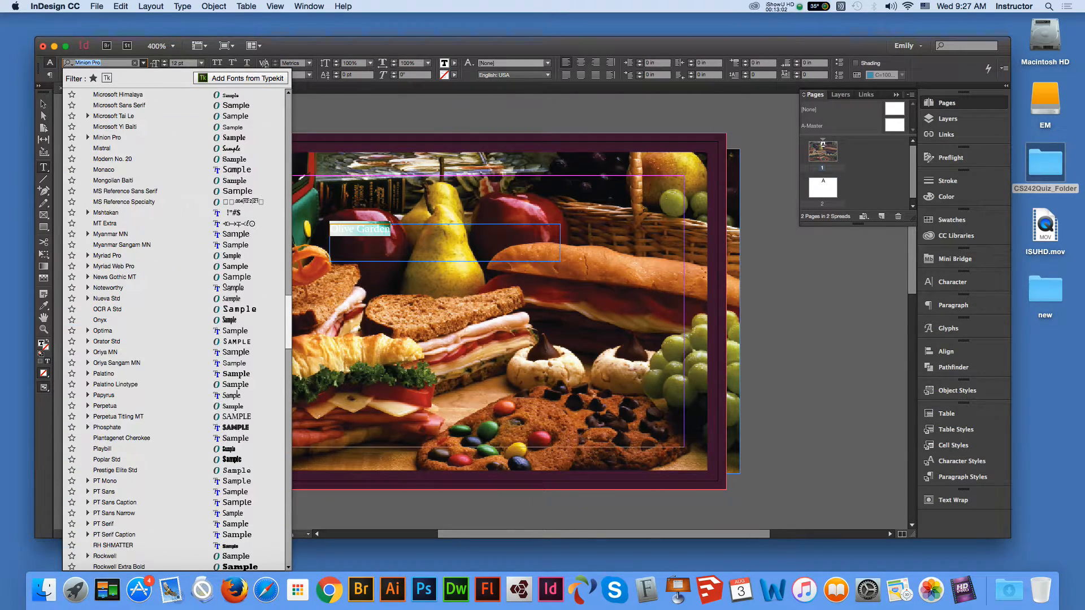
scroll(238, 384, down, 10)
scroll(175, 331, down, 10)
scroll(238, 511, up, 15)
scroll(169, 277, up, 3)
- Set the Olive Garden title to white ([Paper]) Matura MT Script Capitals at 36 pt
click(170, 223)
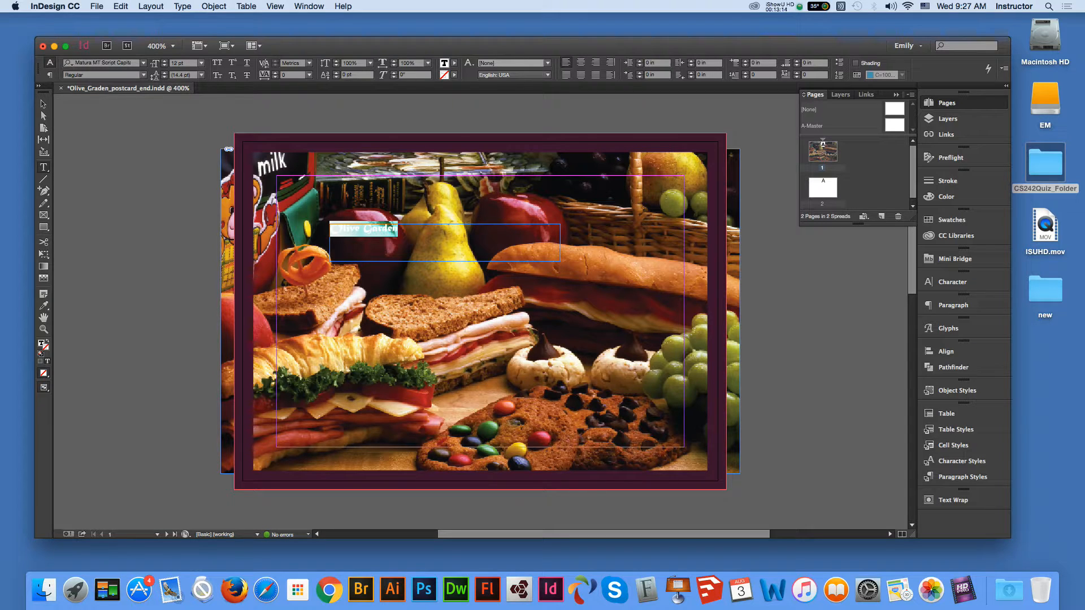
click(201, 63)
click(188, 212)
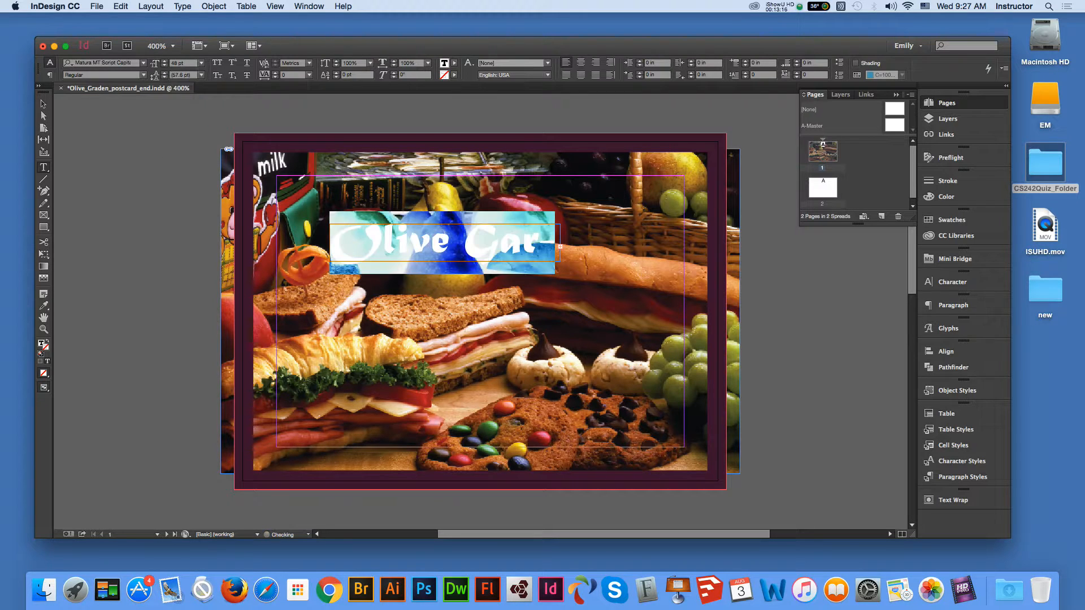
click(201, 62)
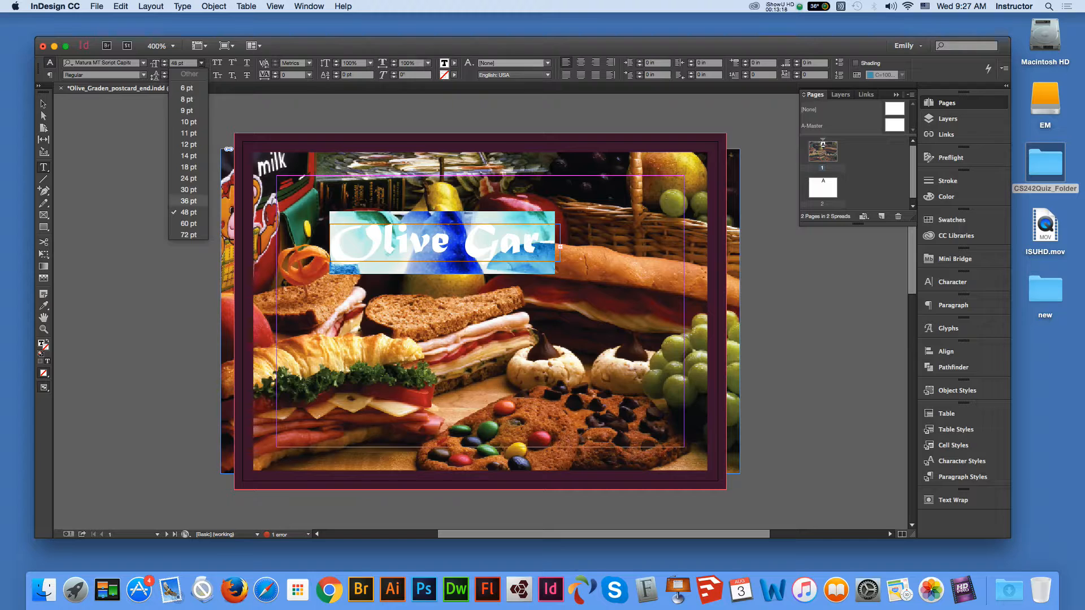
click(188, 200)
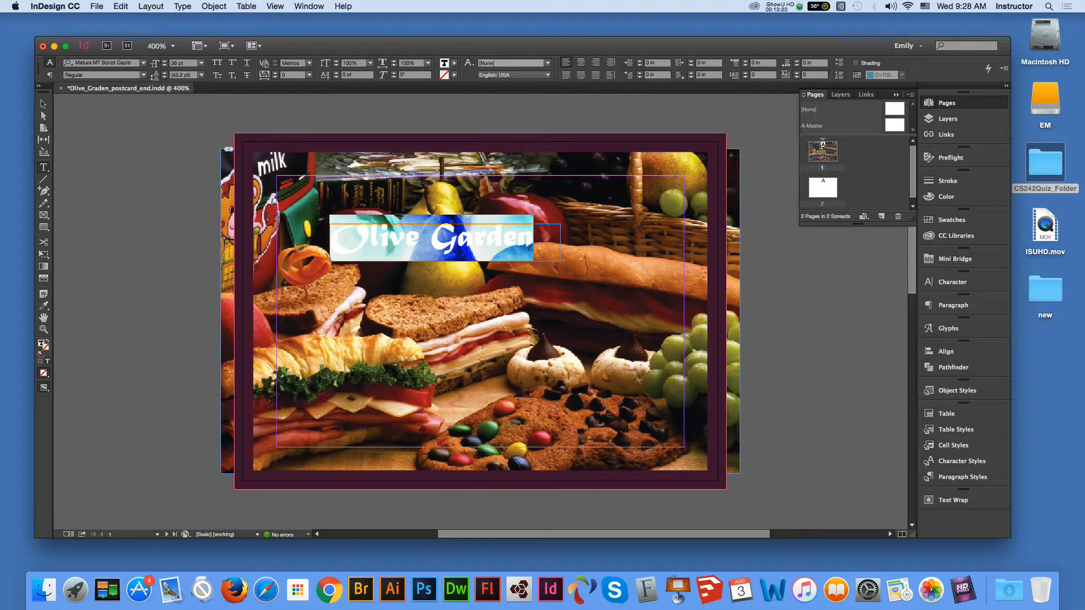
click(455, 74)
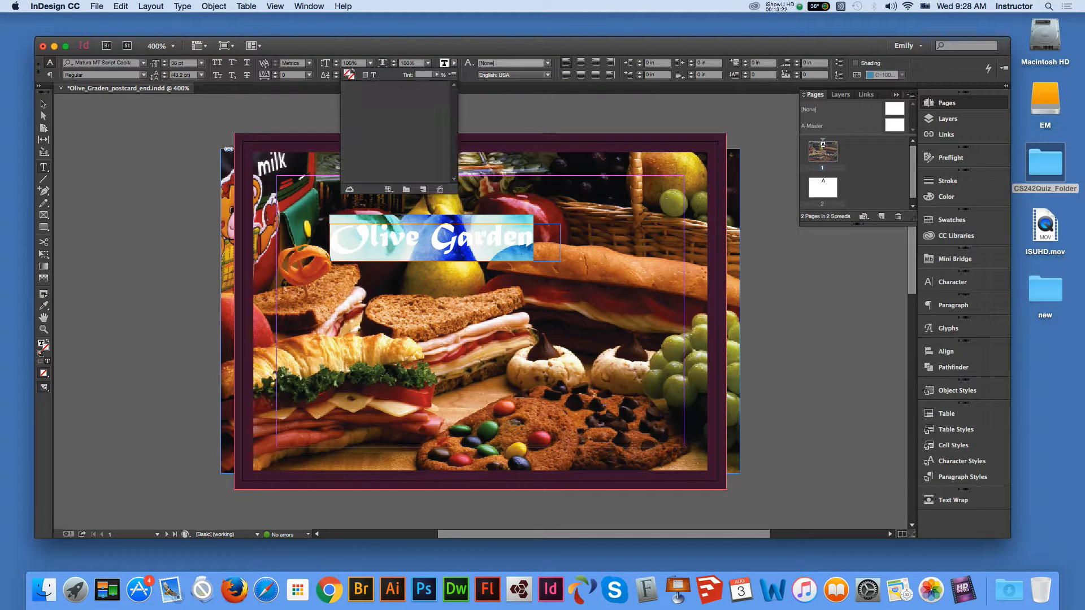
click(366, 109)
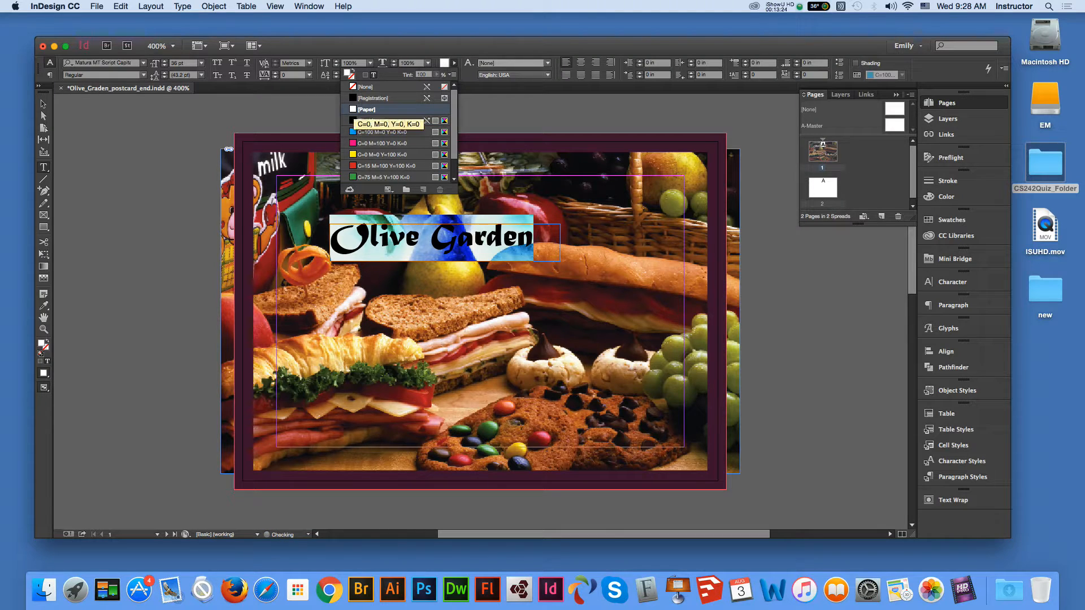
- Fit the Olive Garden text frame to its content
click(44, 104)
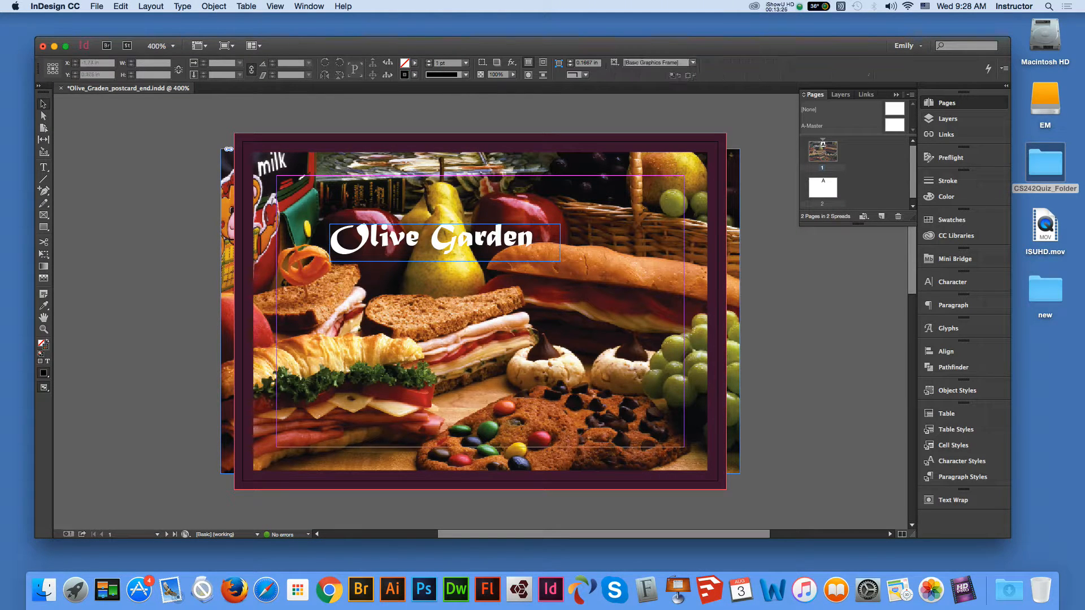
click(527, 249)
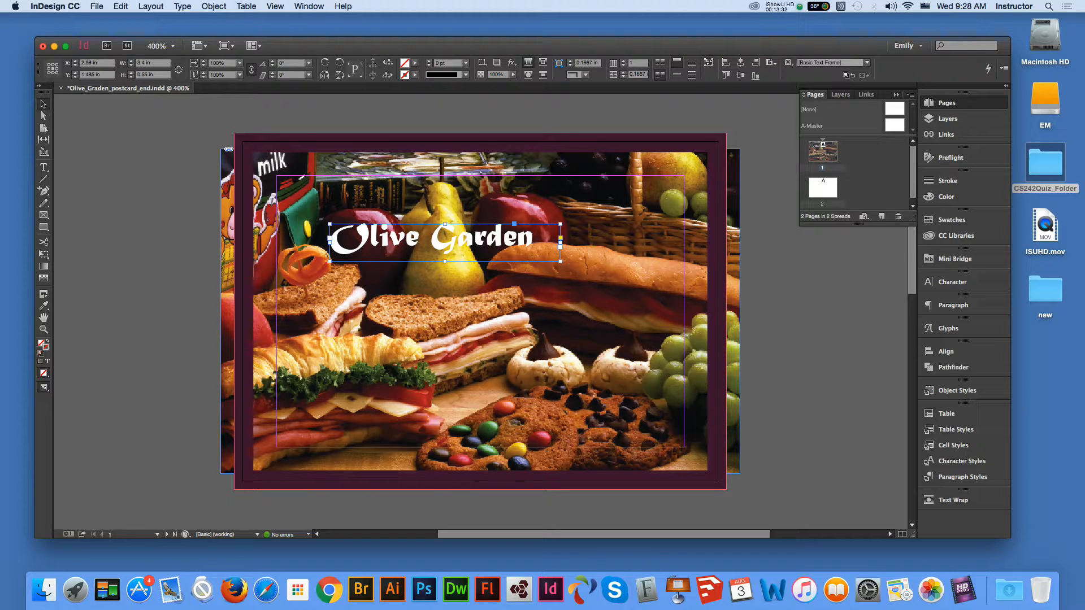
key(super+alt+c)
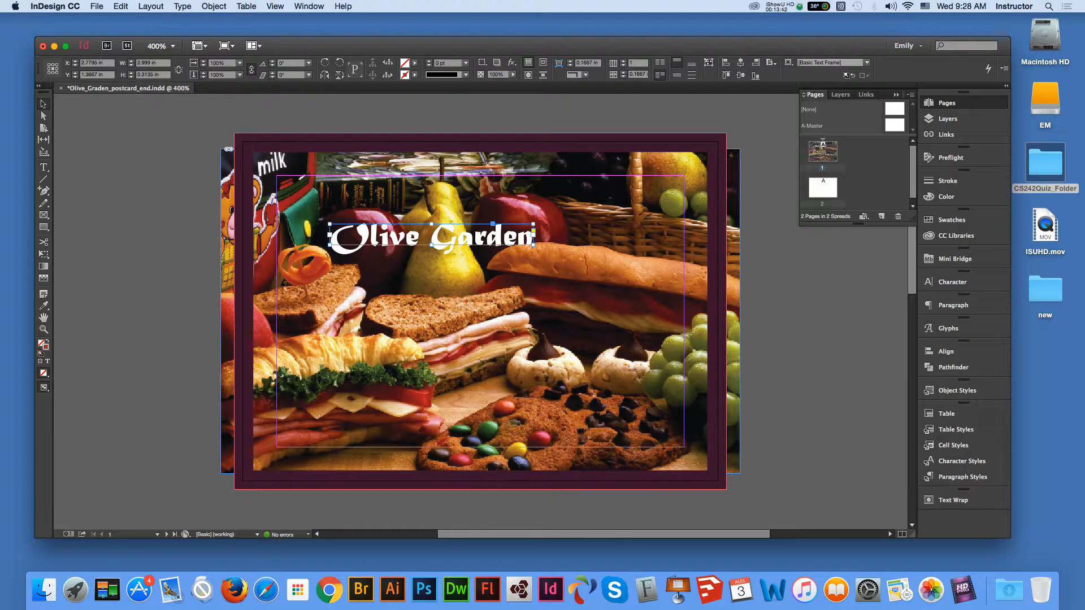
click(511, 62)
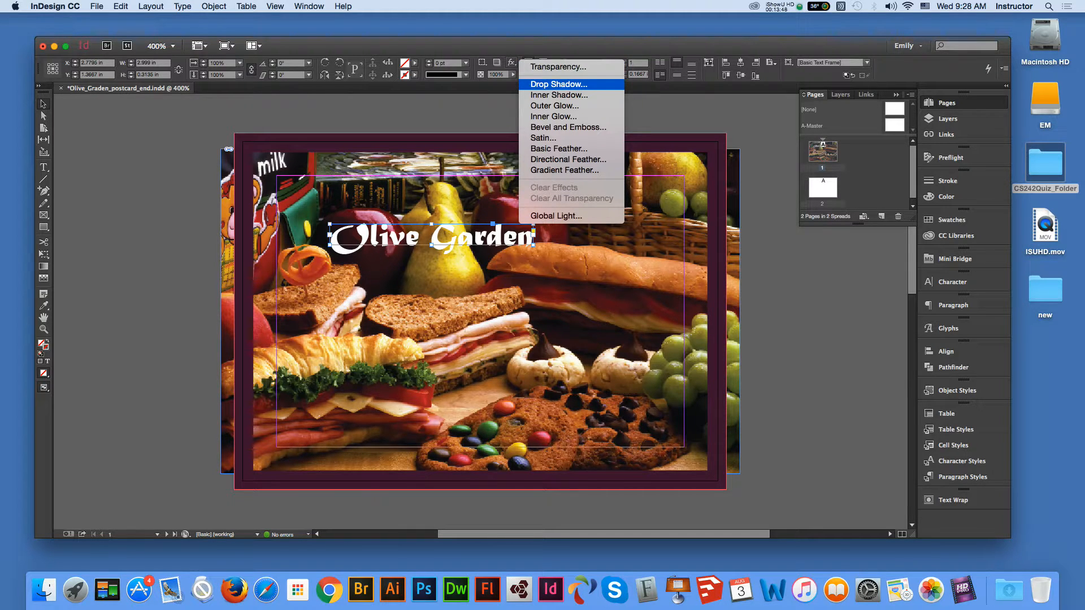
- Add a drop shadow to the title with X and Y offsets of 0.06 in
click(558, 83)
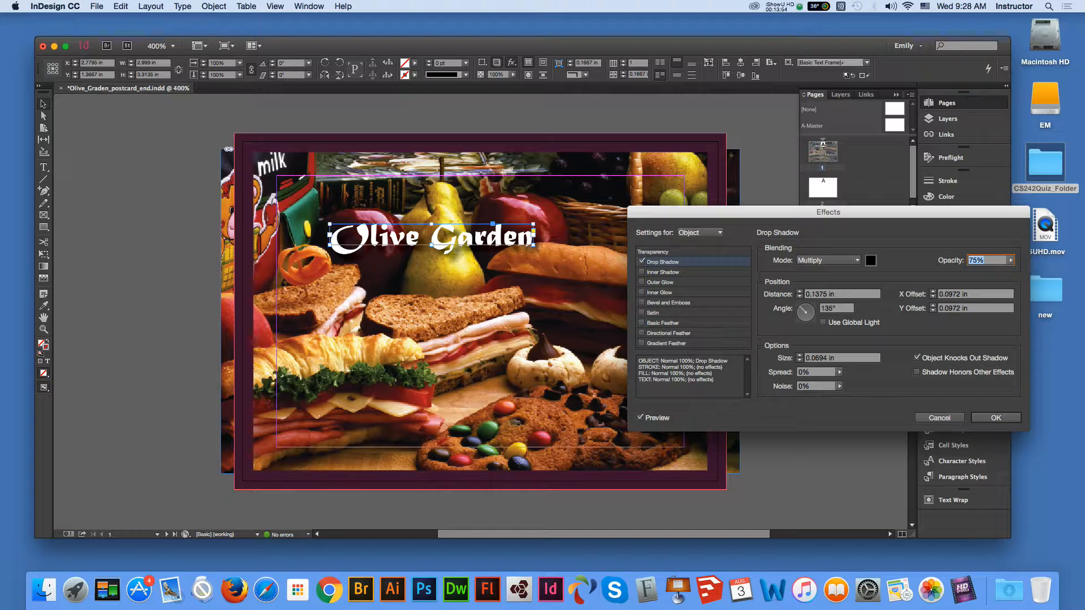
drag(948, 294, 961, 295)
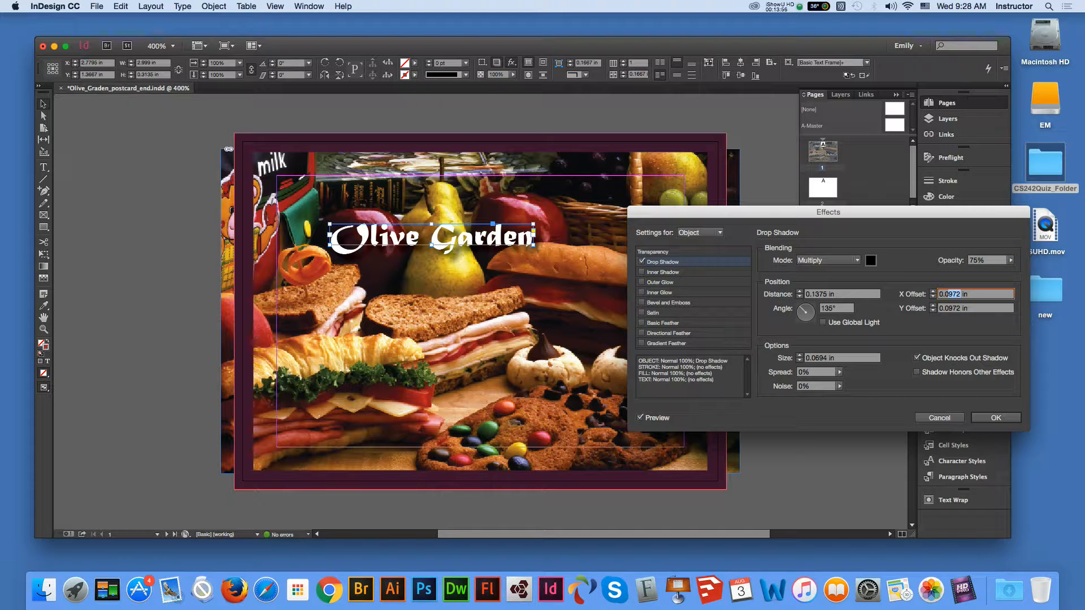
text(6)
click(952, 308)
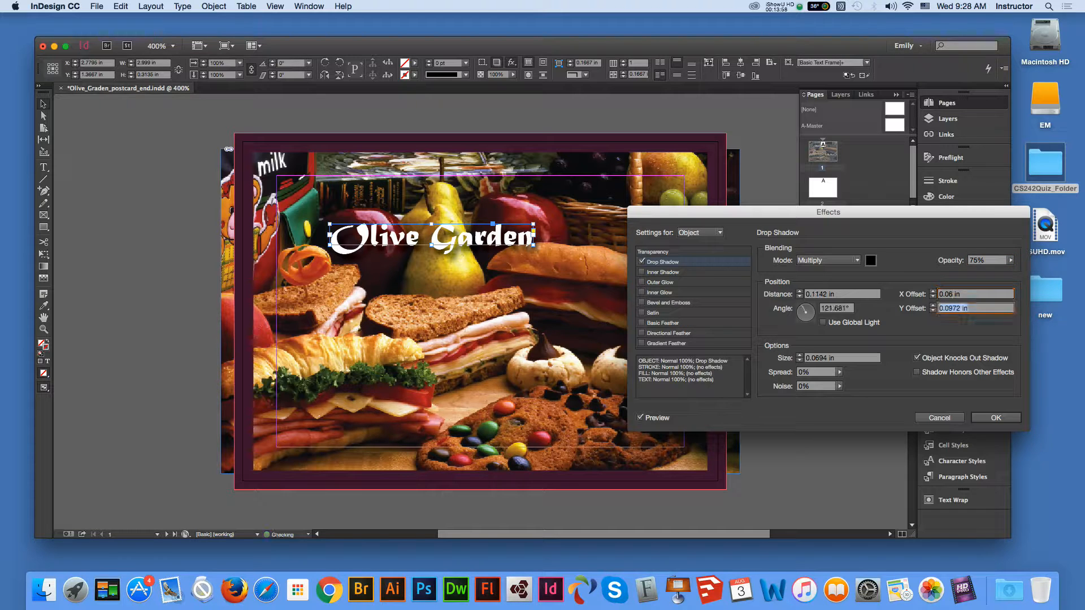
drag(948, 309, 961, 308)
text(6)
click(959, 294)
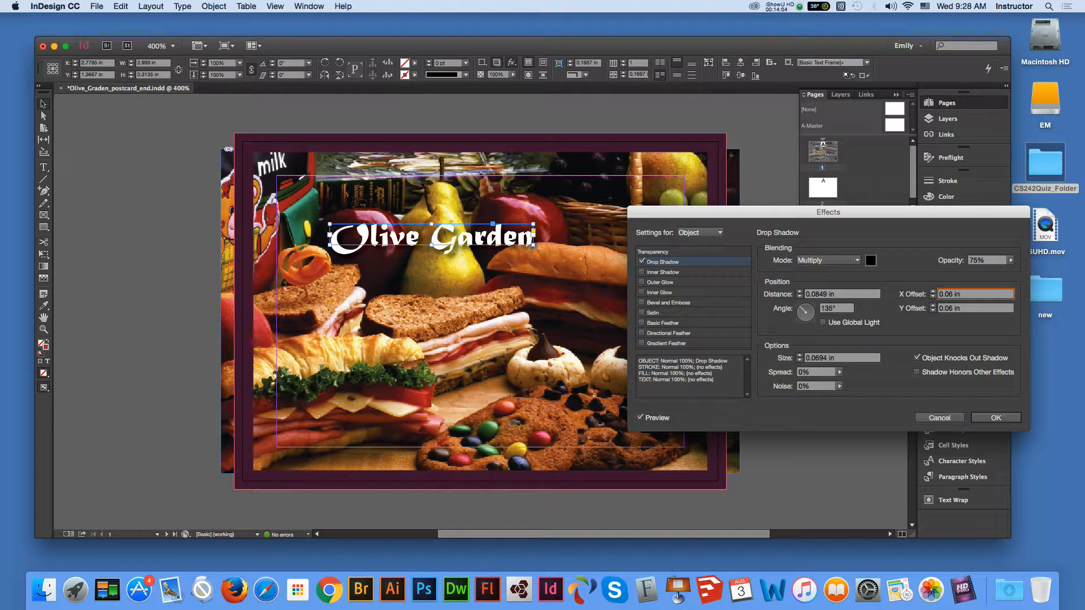
- Raise the shadow opacity to 96%, reduce both offsets to 0.03 in, and apply
click(1010, 260)
drag(995, 273, 1008, 272)
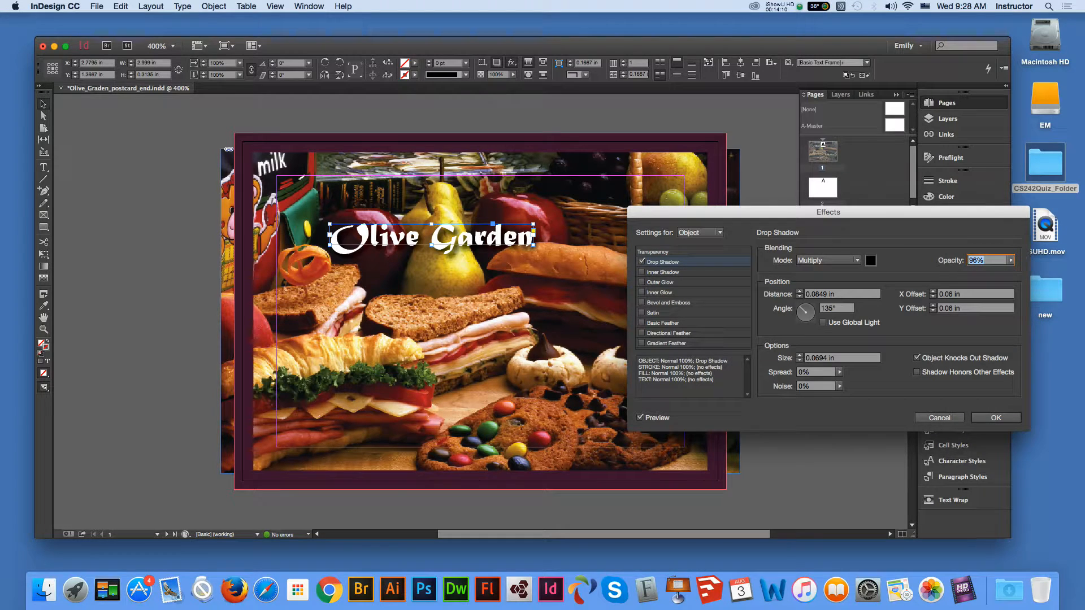
click(953, 295)
drag(953, 294, 948, 294)
text(3)
click(953, 309)
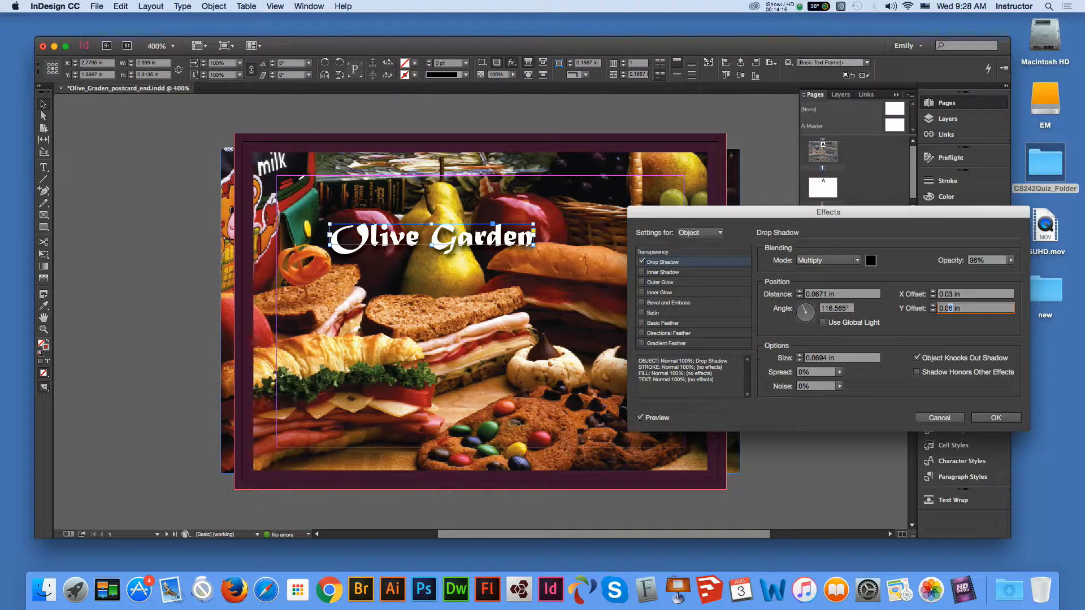
text(3)
click(996, 418)
click(821, 313)
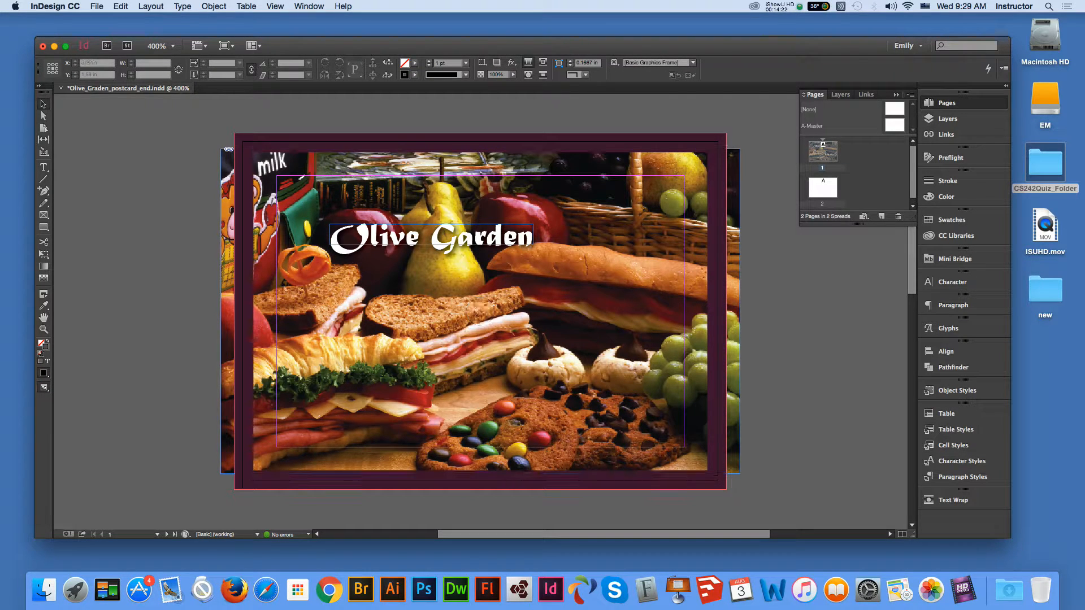
- Add a 'Grand Opening' text frame below the title with Olive Garden's font and white colour
key(t)
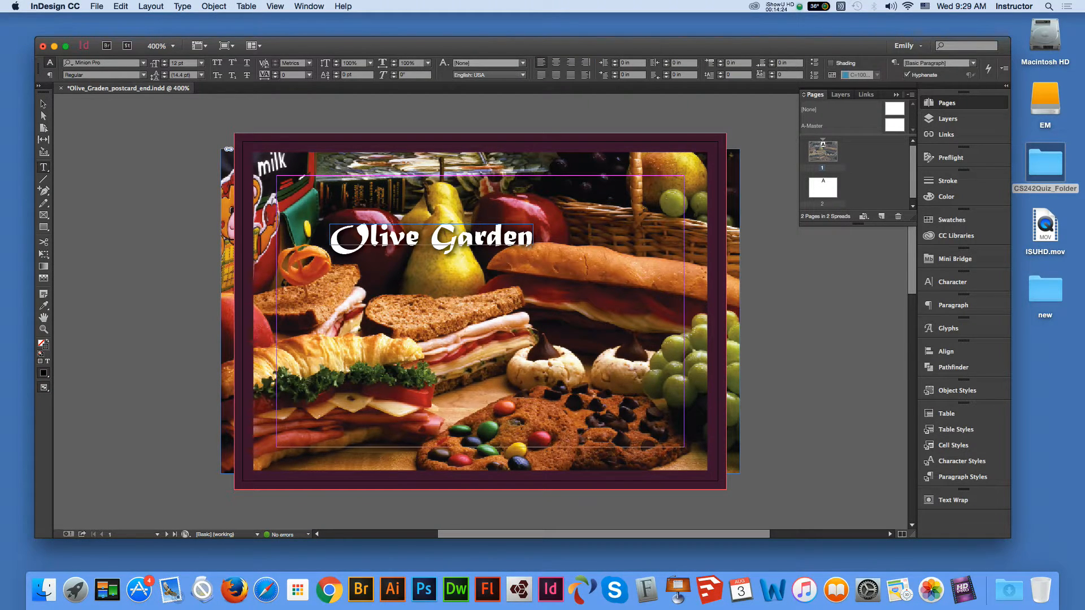
drag(365, 292, 605, 336)
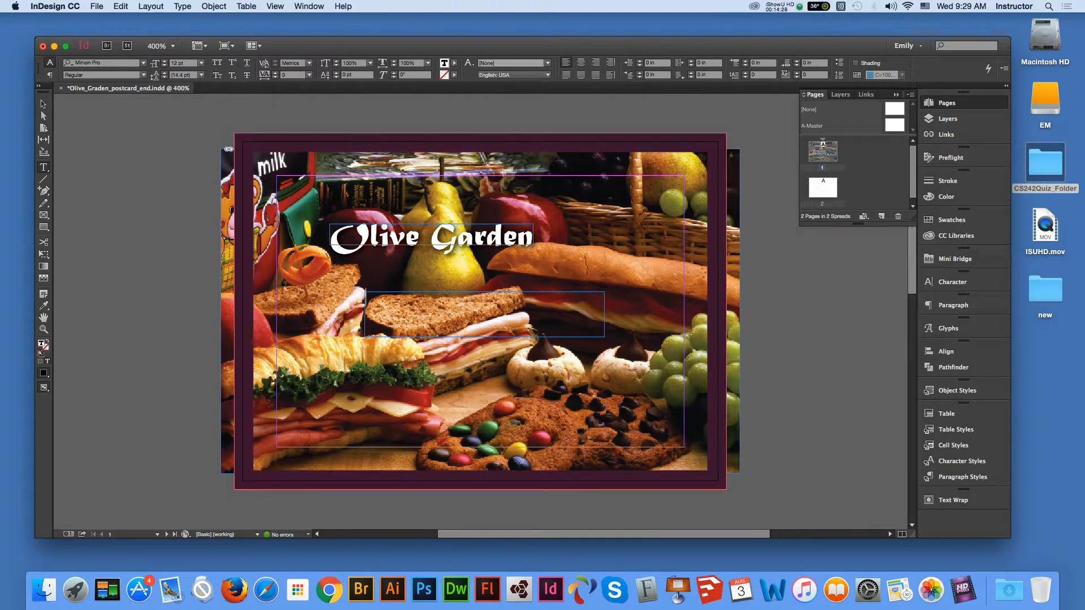
text(Grand Opening)
drag(437, 297, 364, 297)
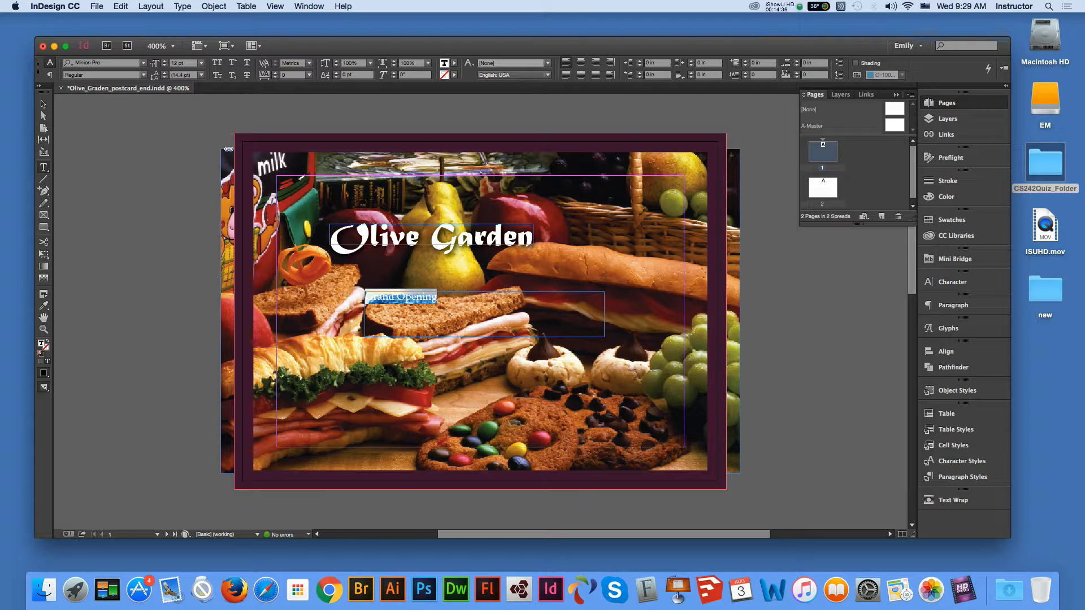
click(43, 305)
click(396, 238)
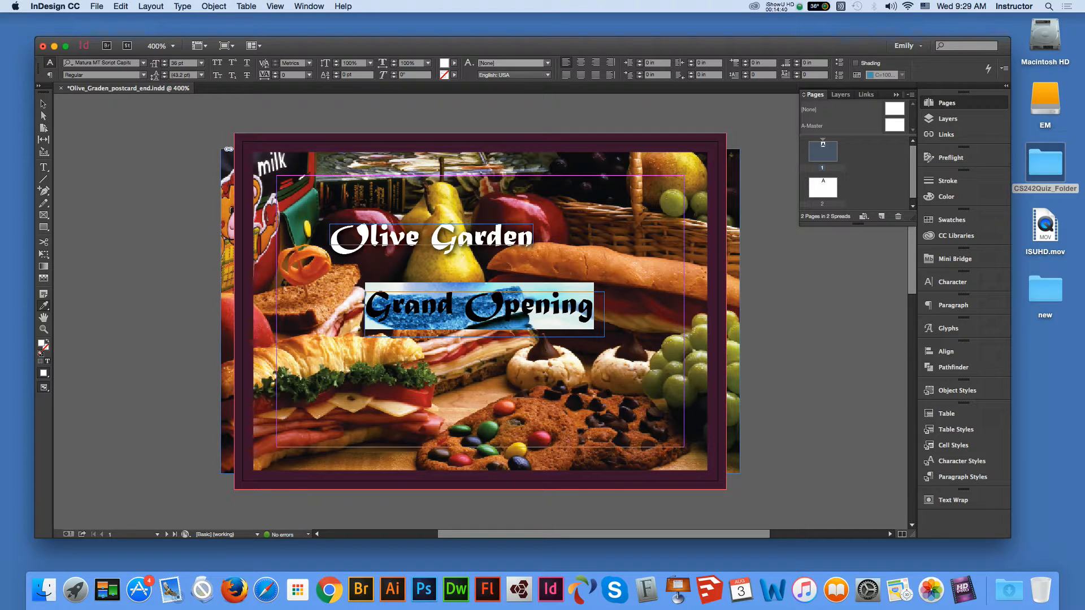
- Copy Olive Garden's drop shadow onto the Grand Opening frame and fit the frame to its text
click(44, 116)
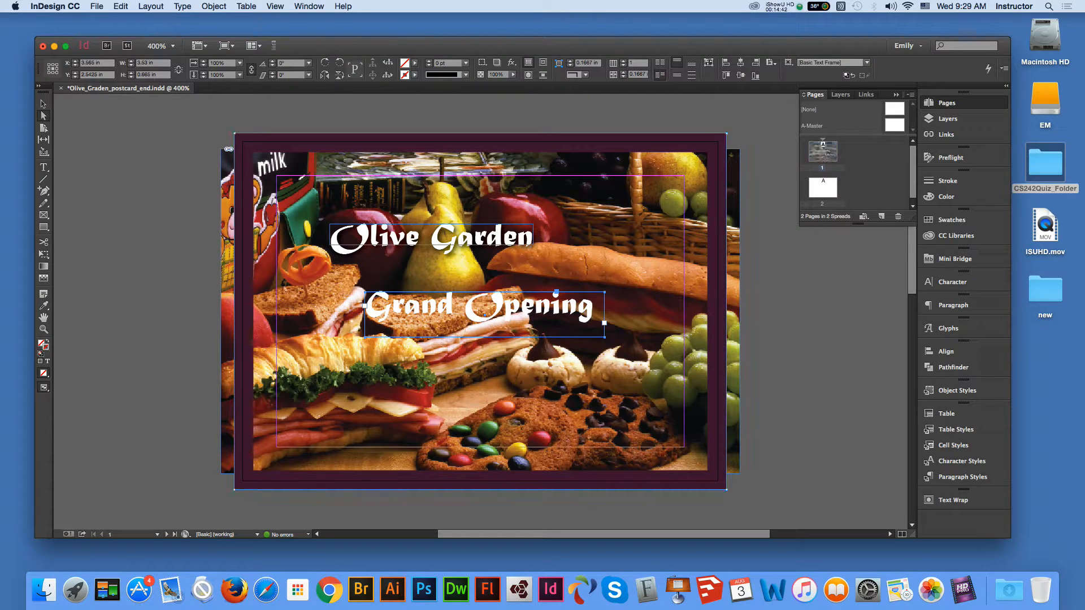
click(43, 305)
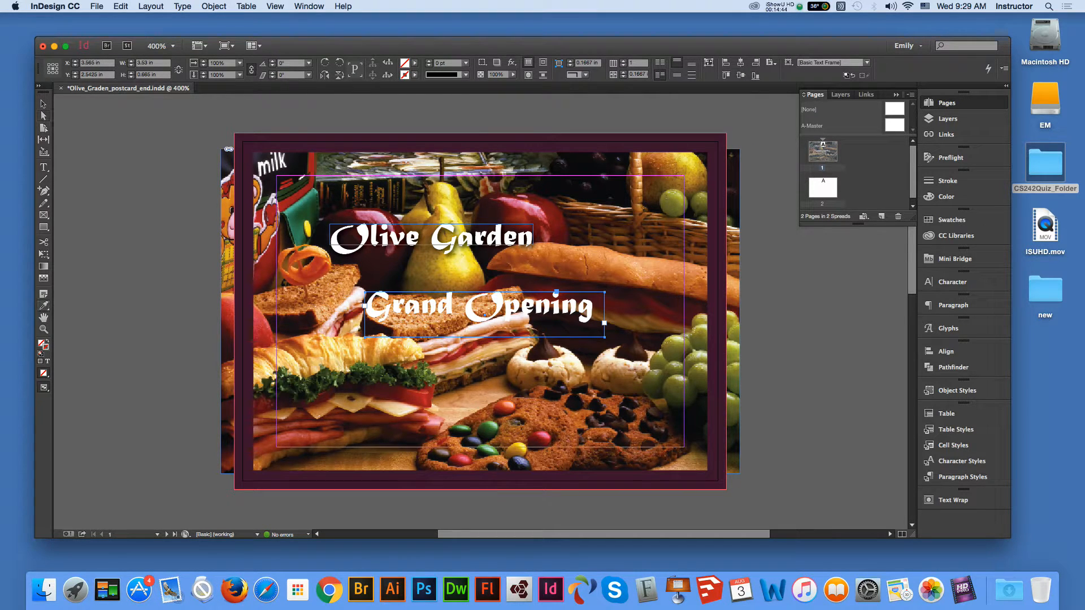
click(395, 237)
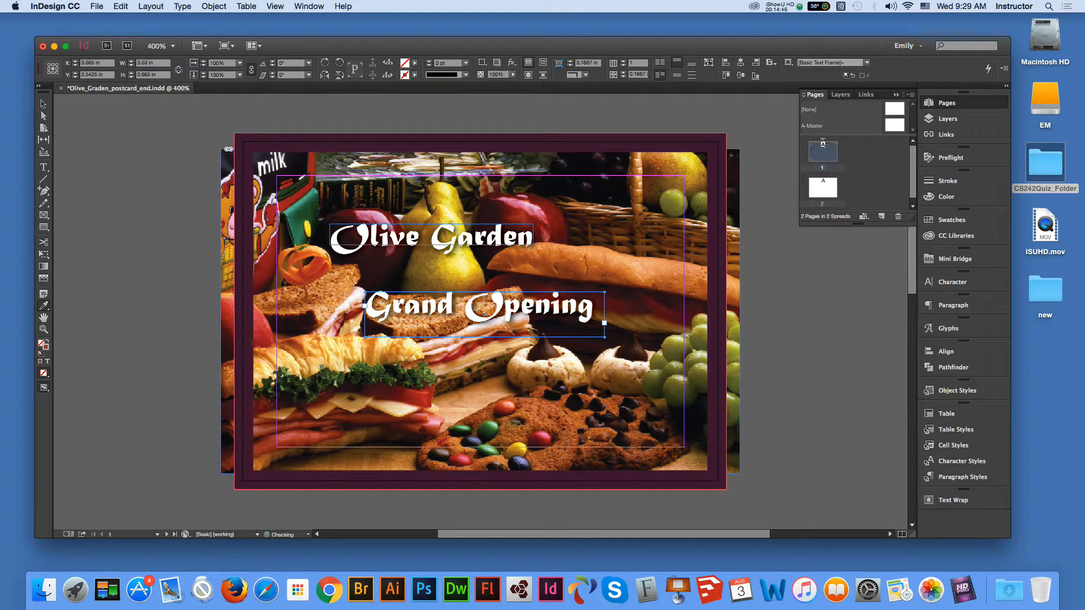
click(43, 104)
click(141, 158)
click(587, 317)
key(super+shift+o)
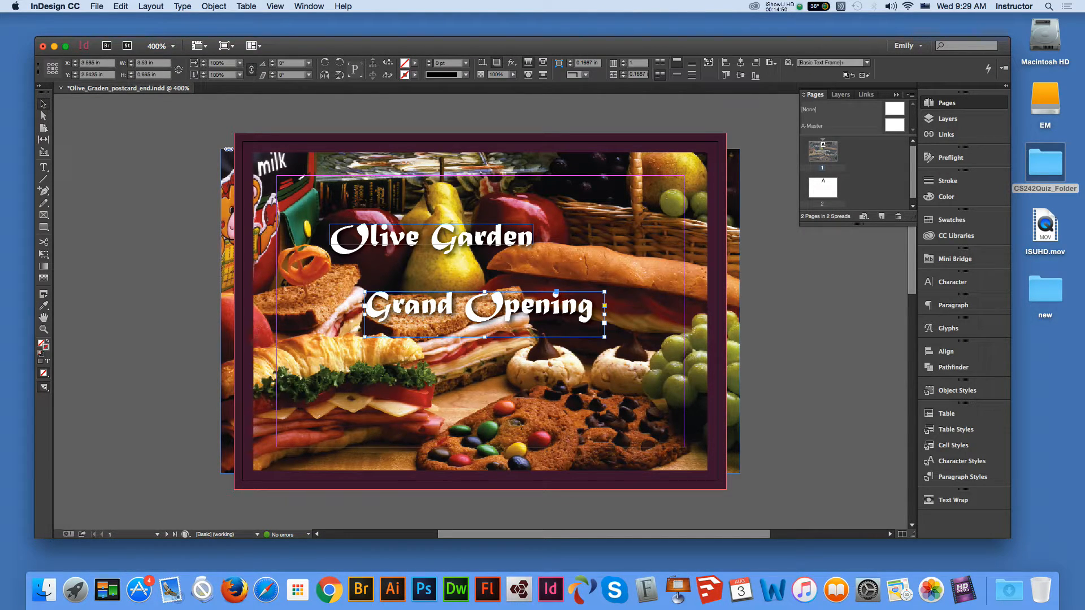
click(142, 248)
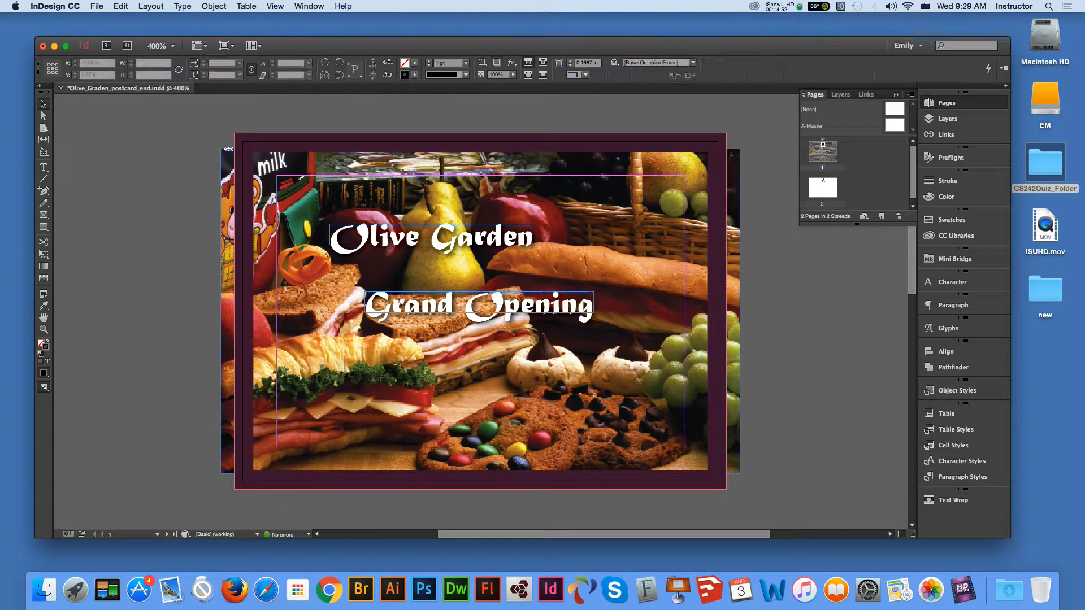
- Set the Grand Opening text to 42 pt and refit its frame to the text
click(531, 304)
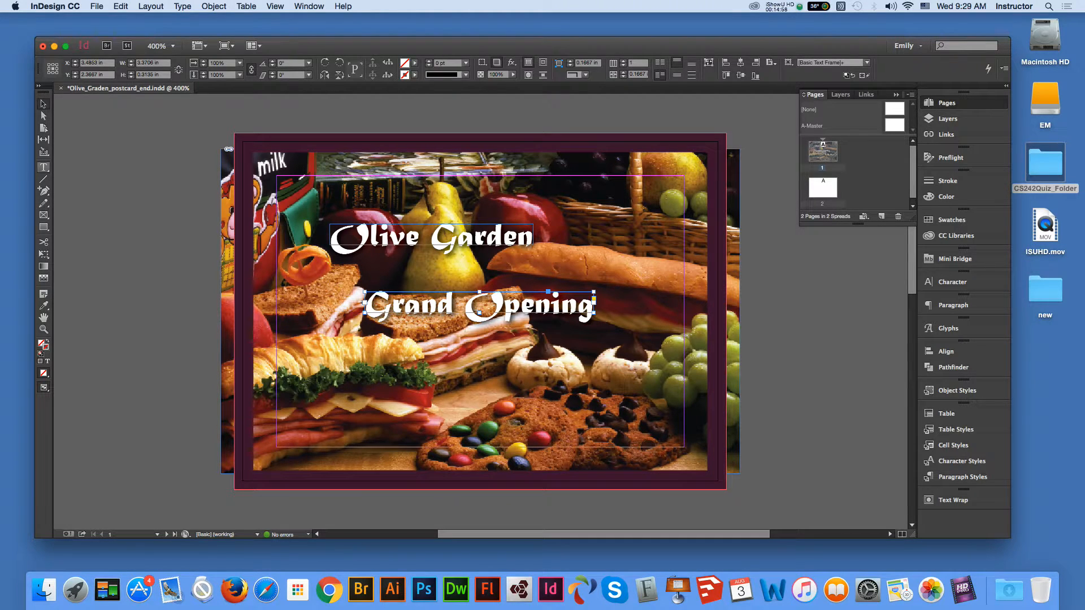
click(44, 167)
key(super+a)
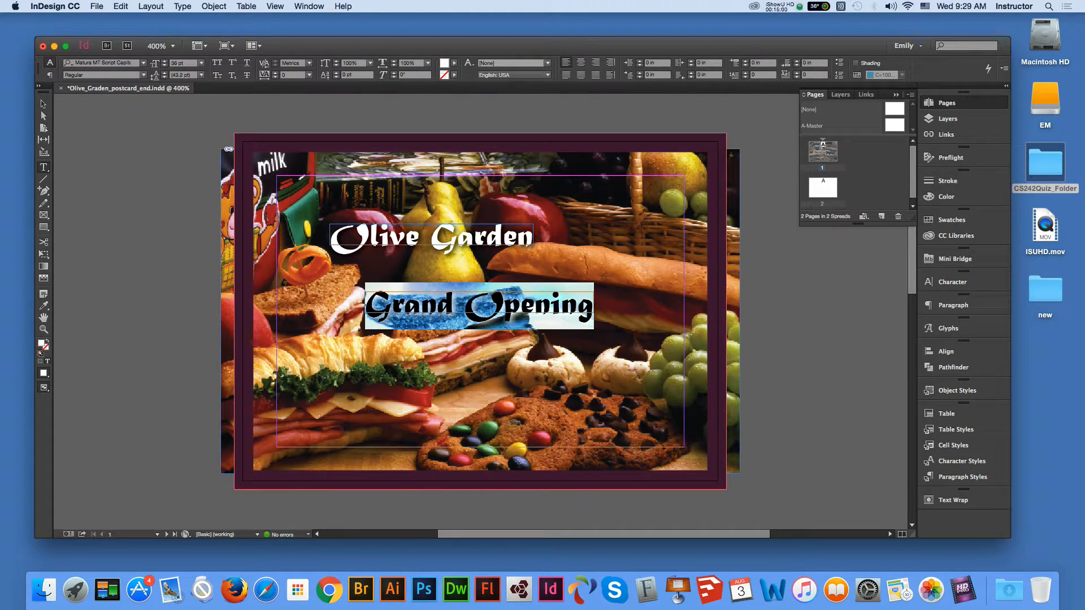
double_click(177, 63)
text(42)
key(Return)
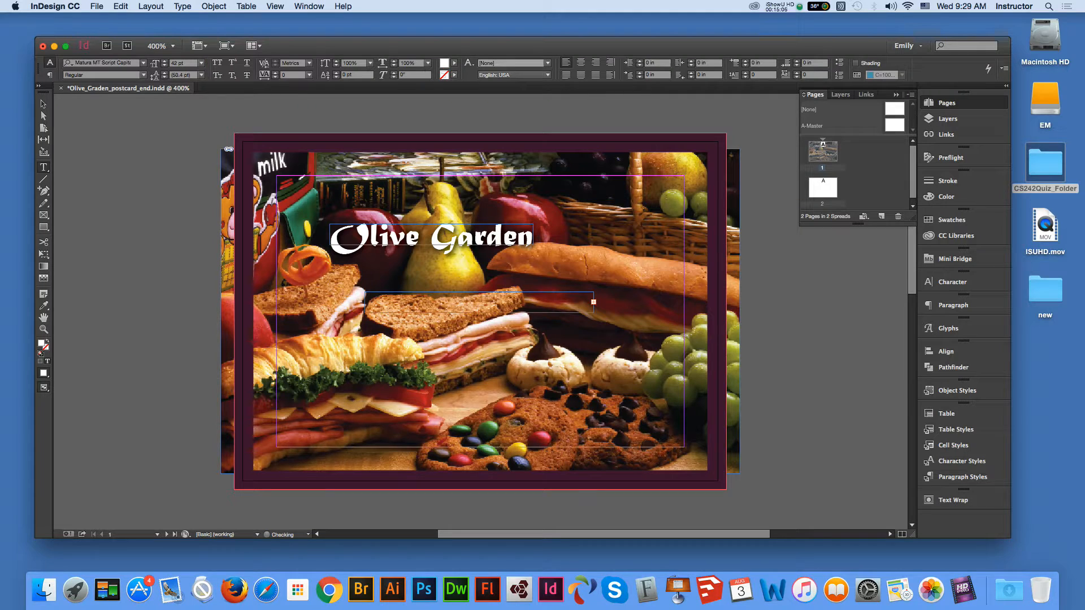
key(Escape)
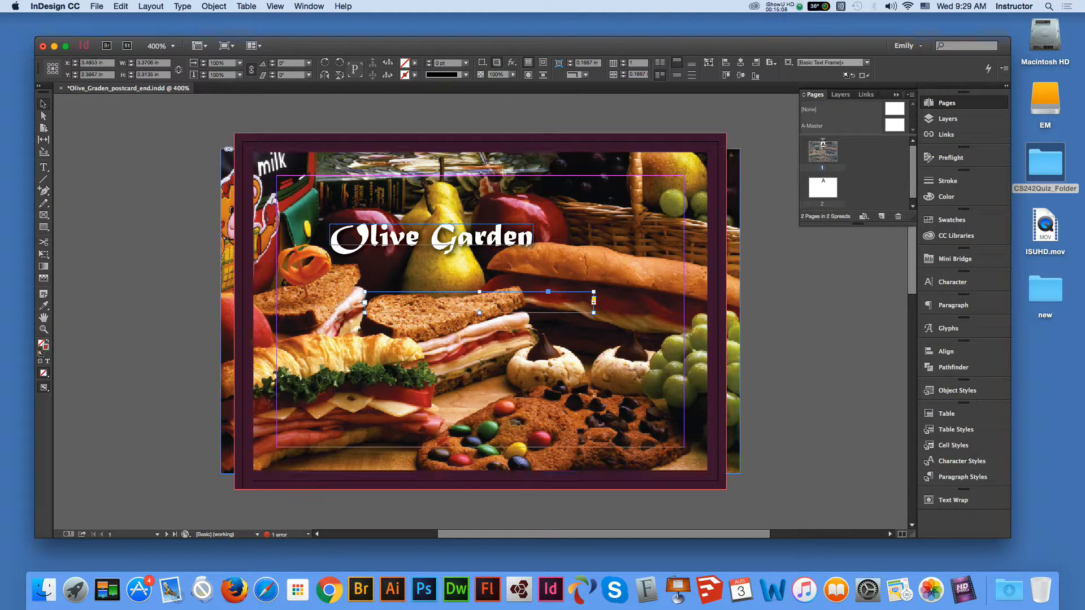
drag(593, 313, 643, 336)
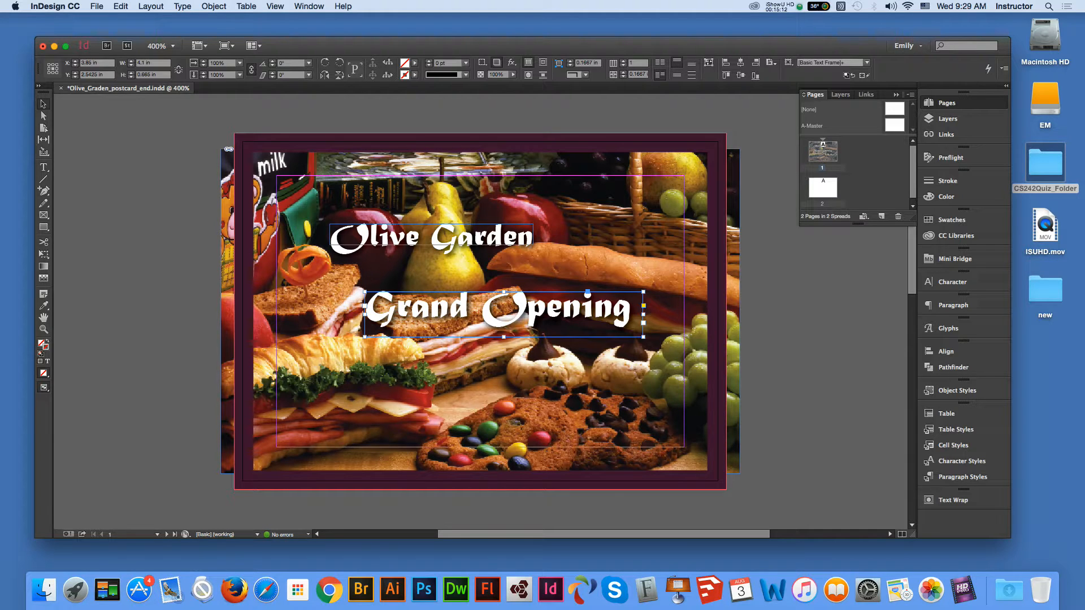
key(super+alt+c)
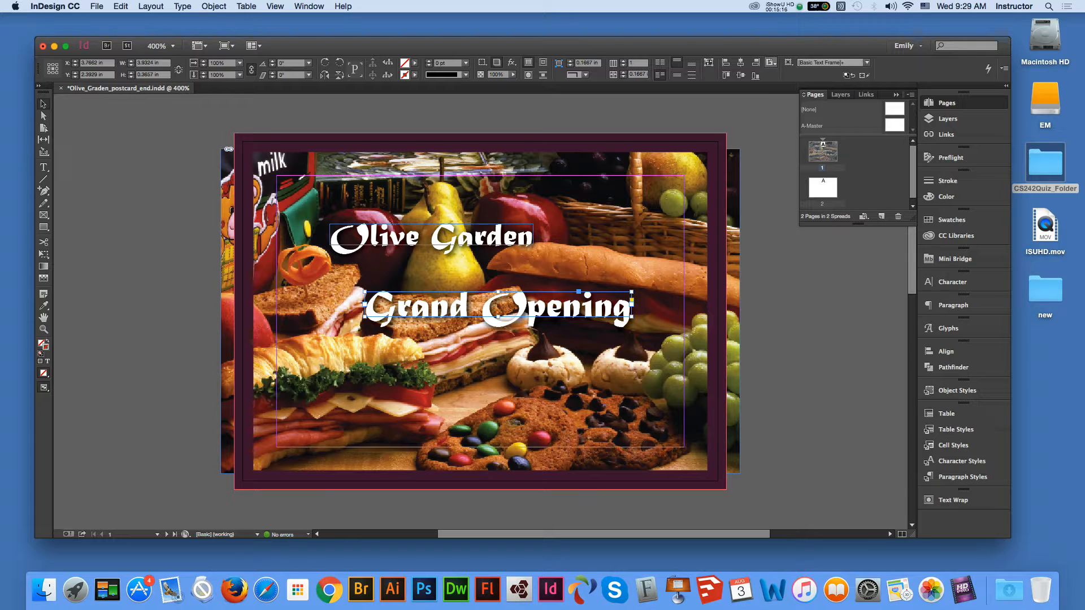
click(770, 62)
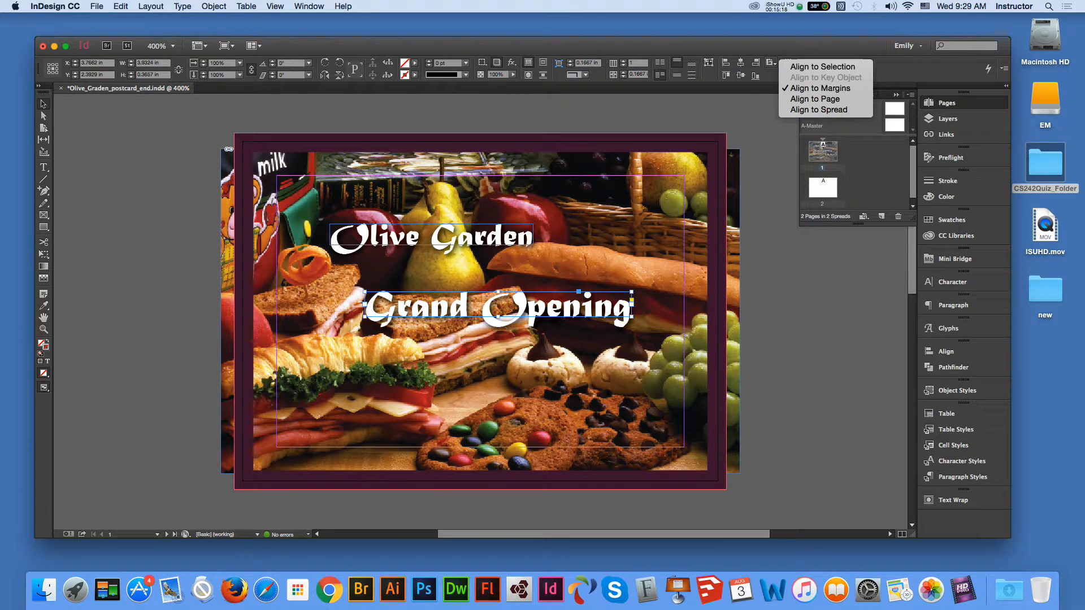
- Center Grand Opening to the margins, nudge it up, and nudge Olive Garden left
click(740, 63)
click(740, 63)
click(740, 75)
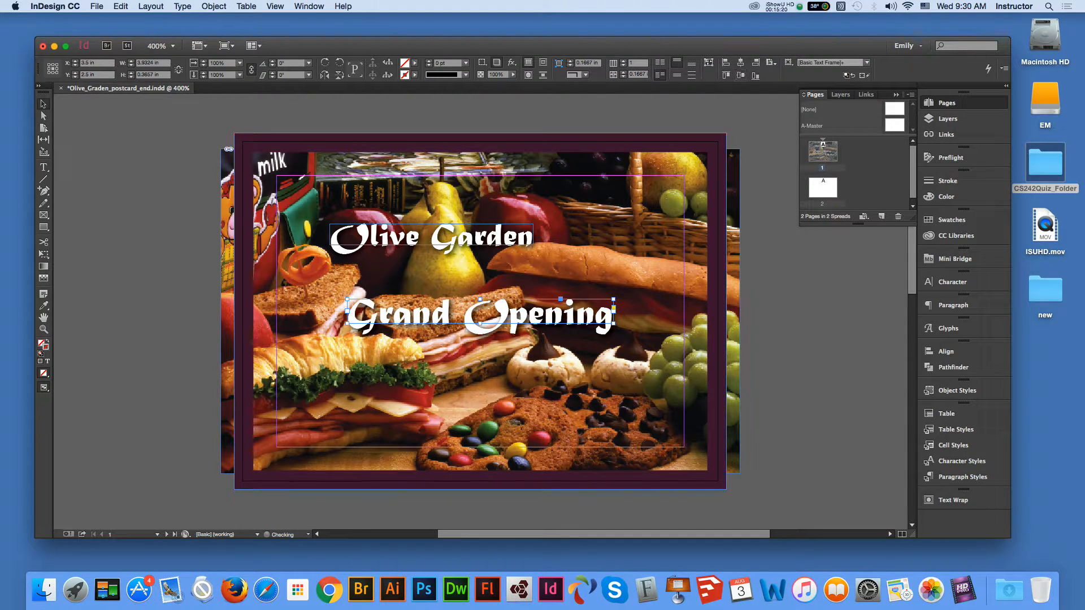
click(763, 130)
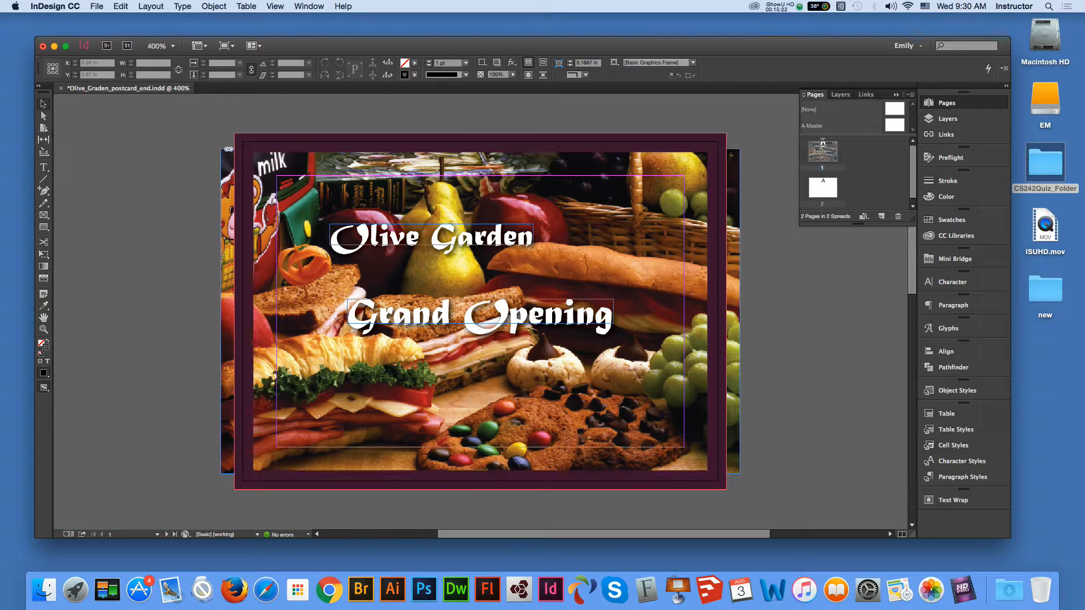
click(487, 314)
key(Up)
key(Up)
key(Up)
key(Up)
key(Up)
key(Up)
key(Up)
key(Up)
key(Up)
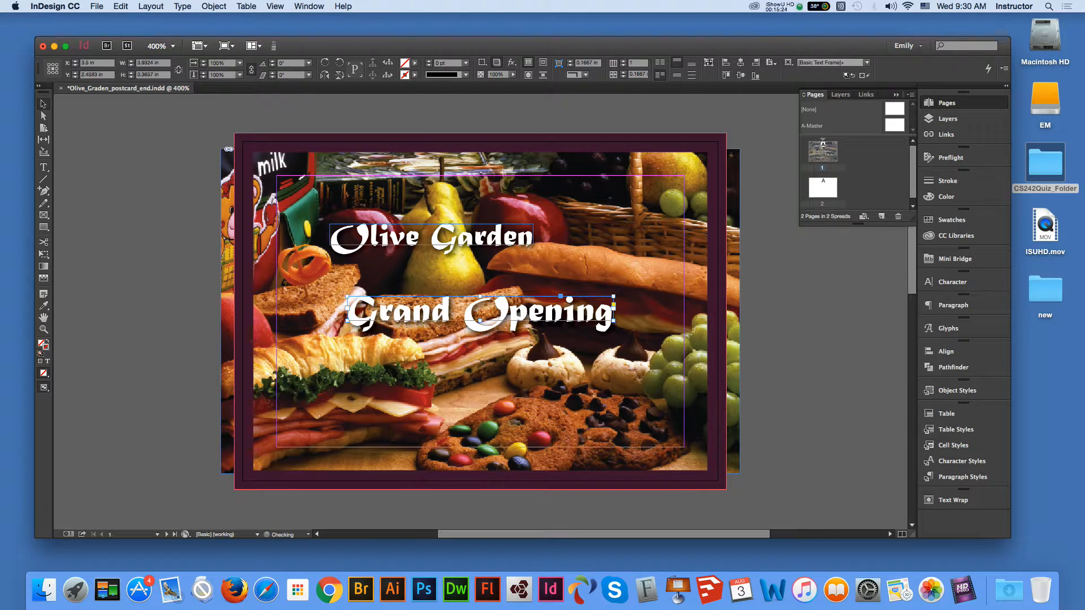
click(479, 392)
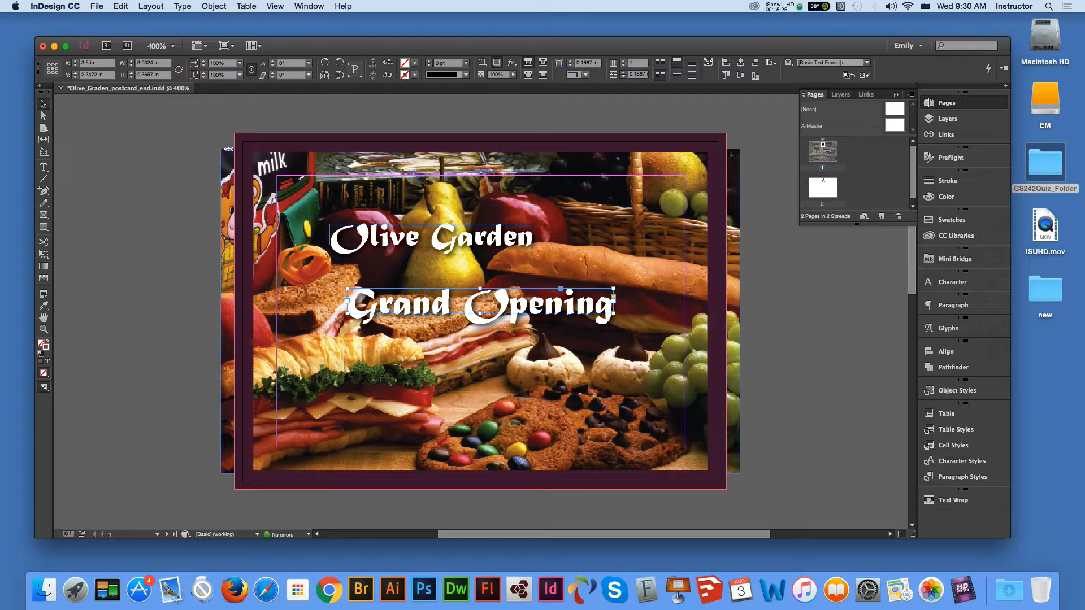
click(441, 236)
key(Left)
key(Left)
key(Left)
key(Left)
key(Left)
key(Left)
key(Left)
key(Left)
key(Left)
key(Left)
key(Left)
key(Left)
key(Left)
key(Left)
key(Left)
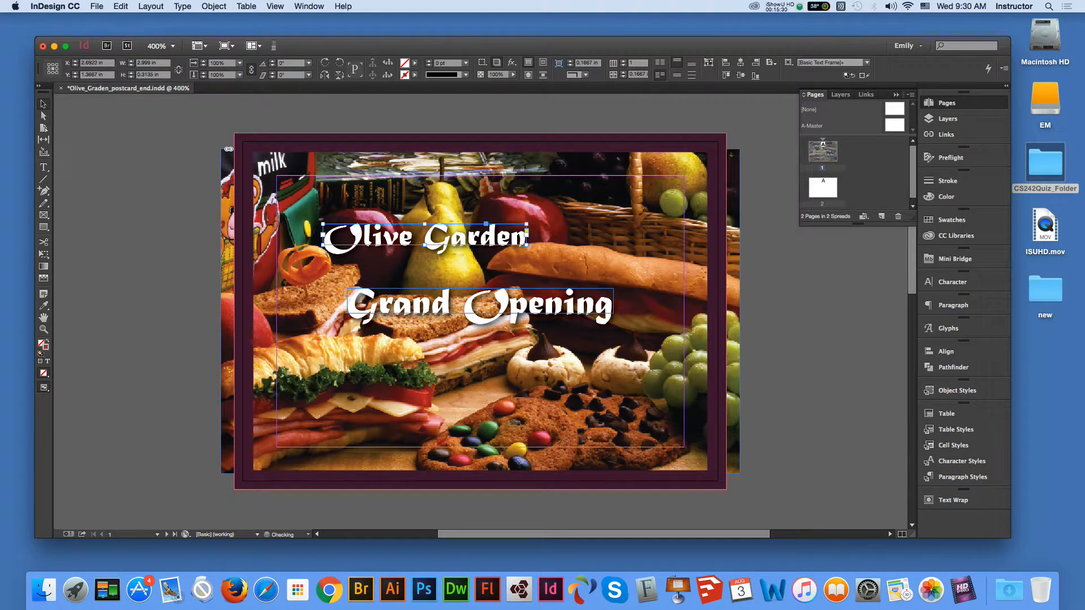
key(Left)
key(Left)
key(Left)
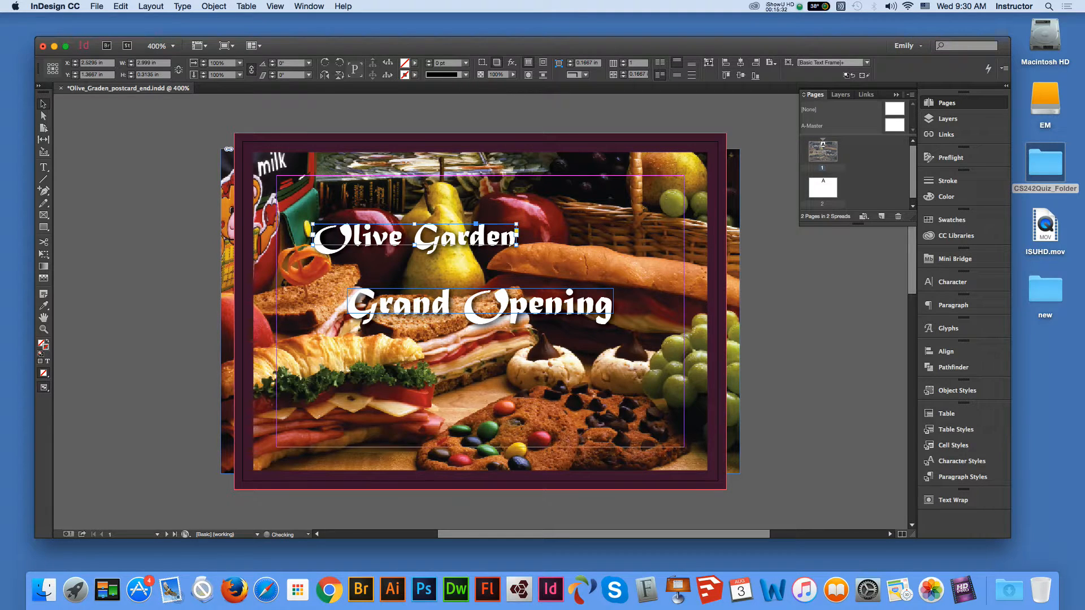
click(781, 360)
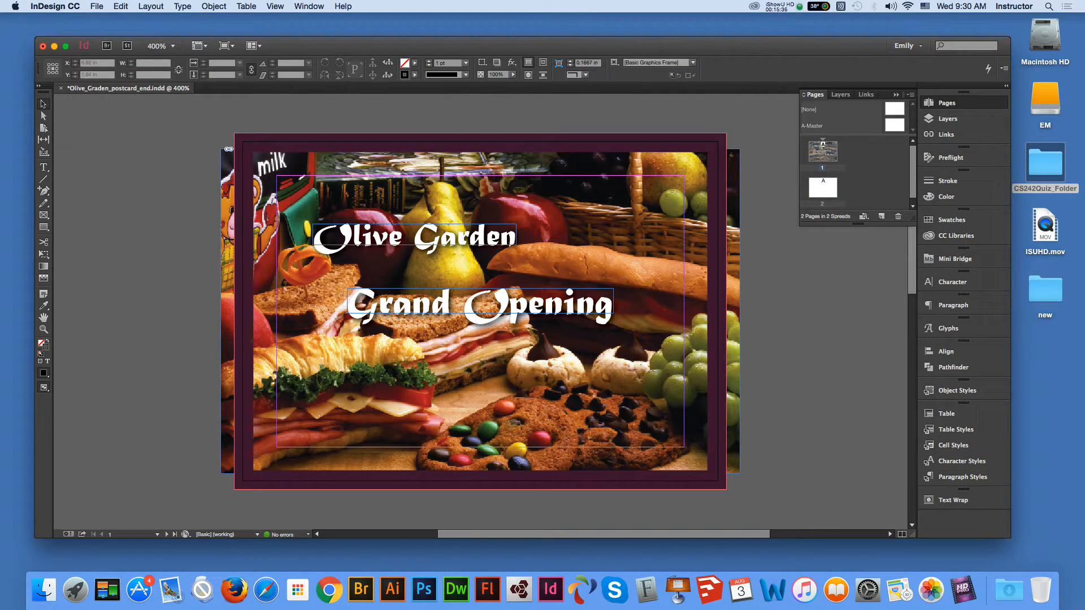
- Save the postcard as Olive_Graden_postcard_end.indd, replacing the existing file
click(97, 6)
click(114, 92)
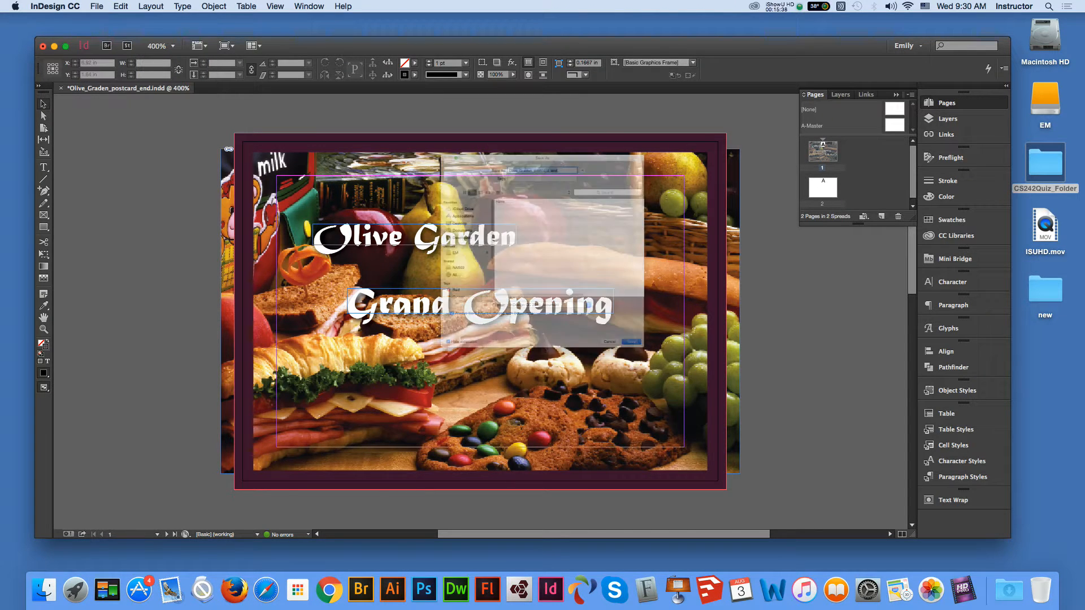
key(Return)
key(Return)
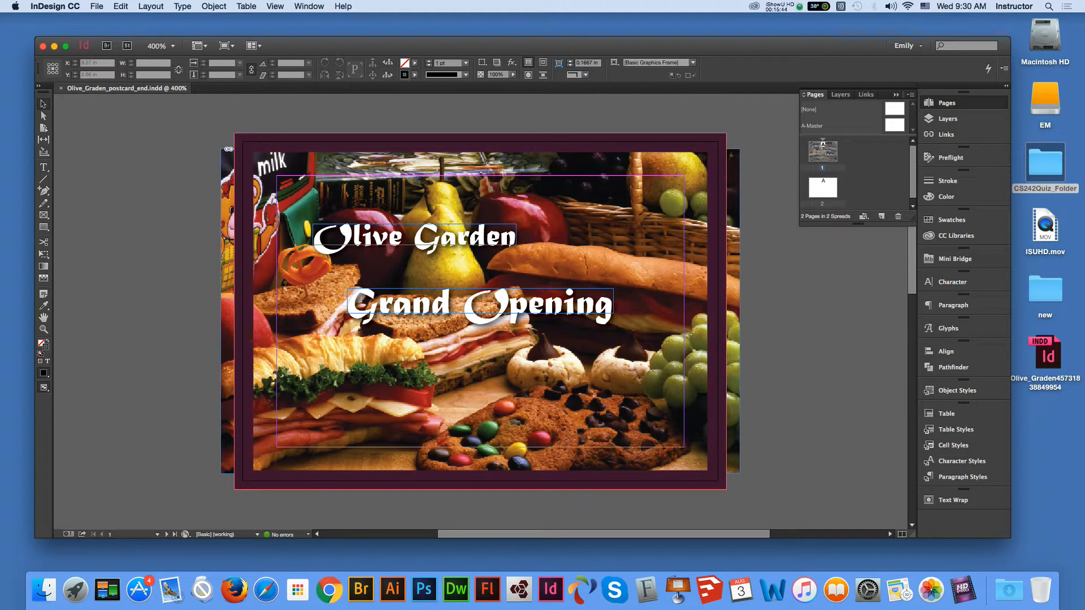
key(t)
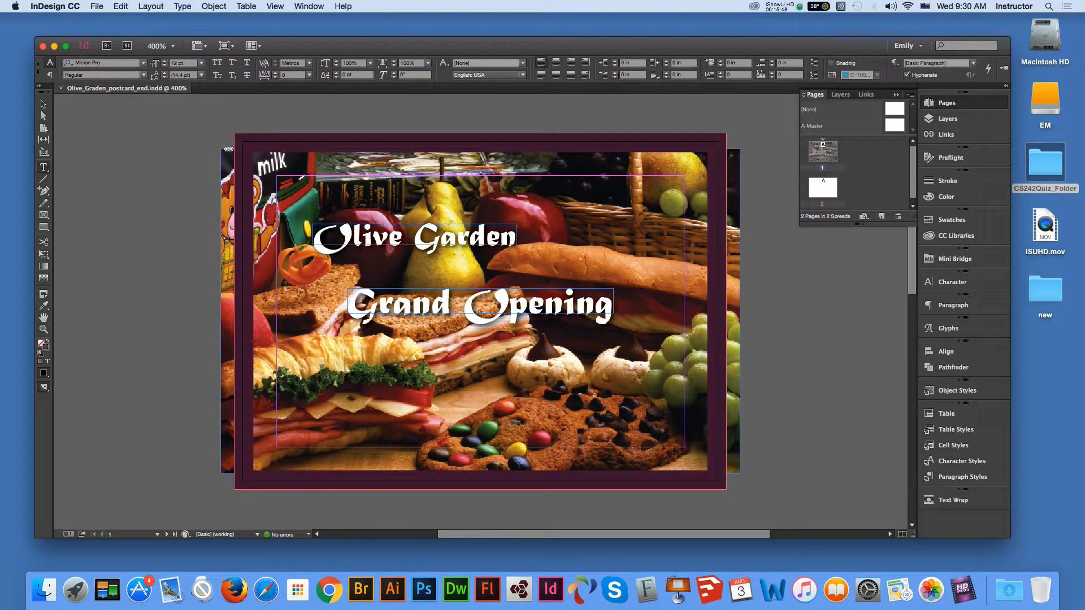
- Draw an empty text frame about 3.4 in wide below the Grand Opening title
drag(378, 337, 610, 447)
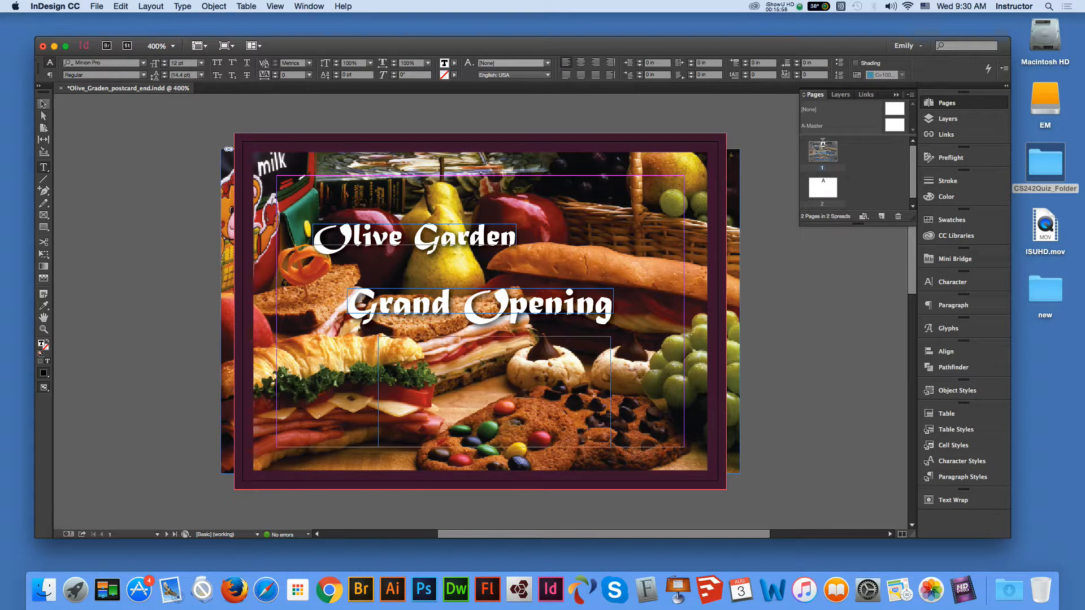
click(43, 104)
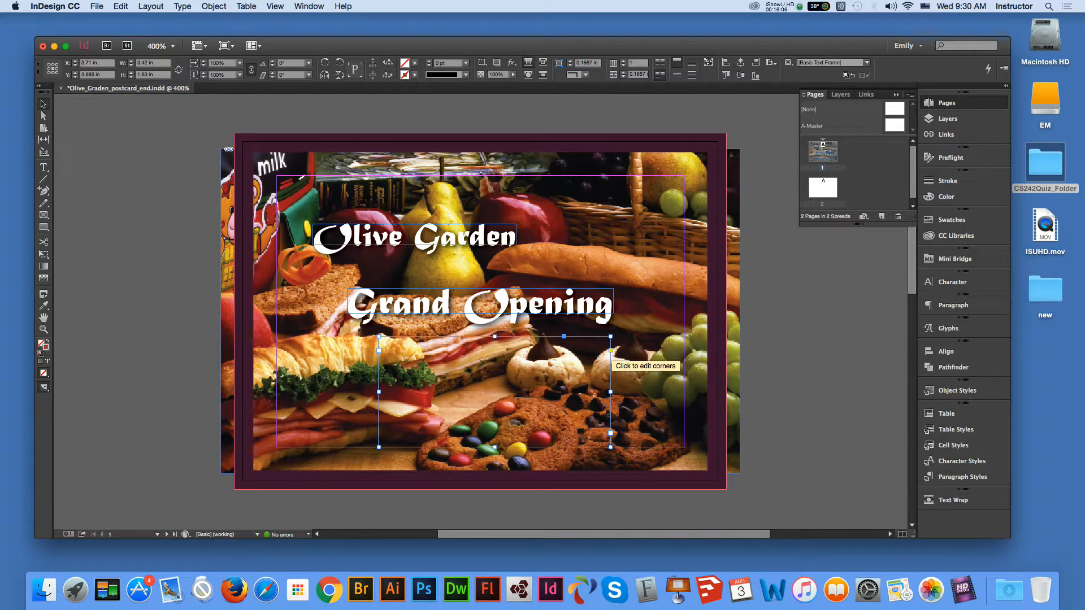
- Round the frame's corners slightly with the live-corner diamond and fill it with [Paper] white
click(611, 351)
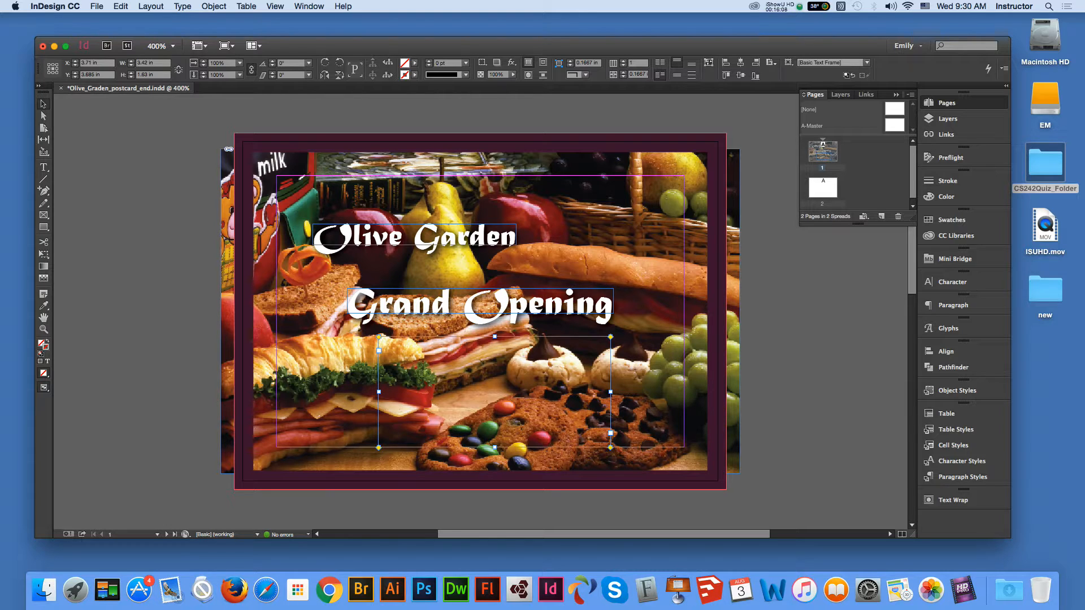
drag(610, 337, 601, 339)
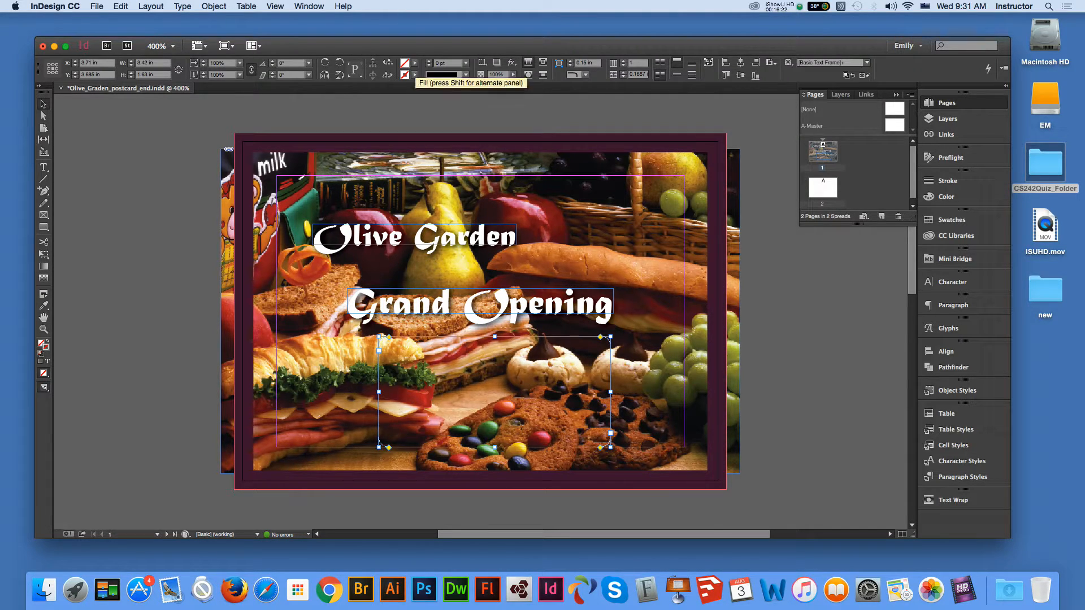
click(415, 74)
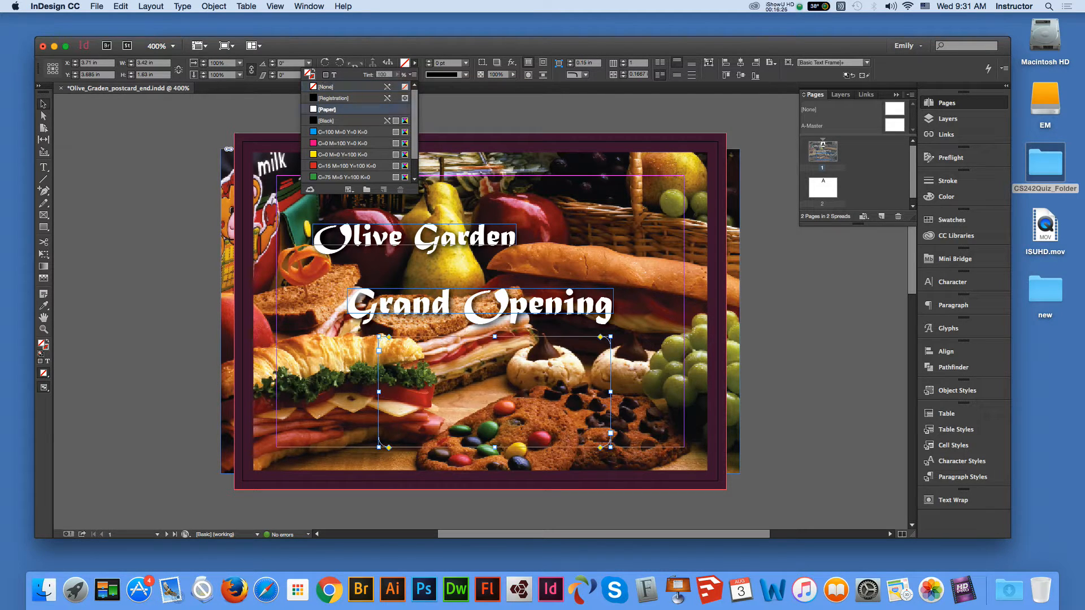
click(326, 109)
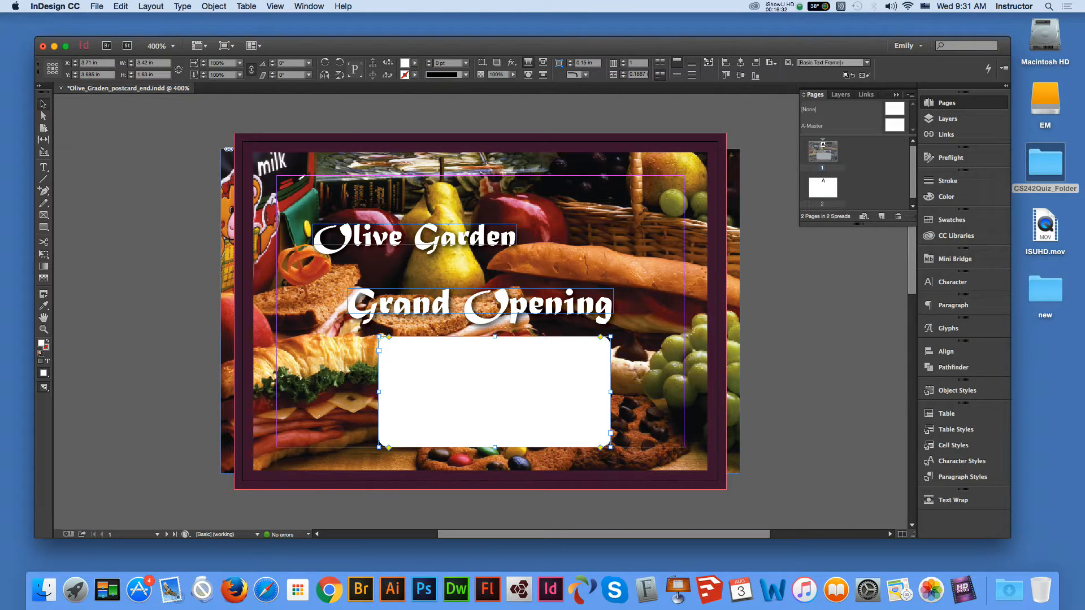
click(466, 74)
click(465, 74)
- Zoom in on the white rounded frame and place a text cursor inside it
click(779, 339)
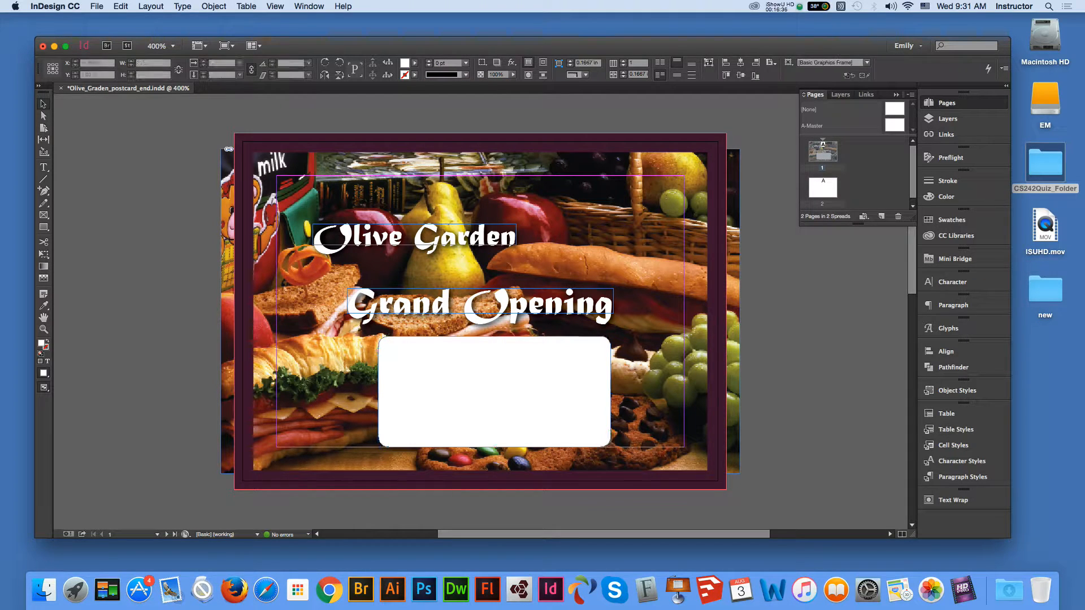
click(494, 391)
key(z)
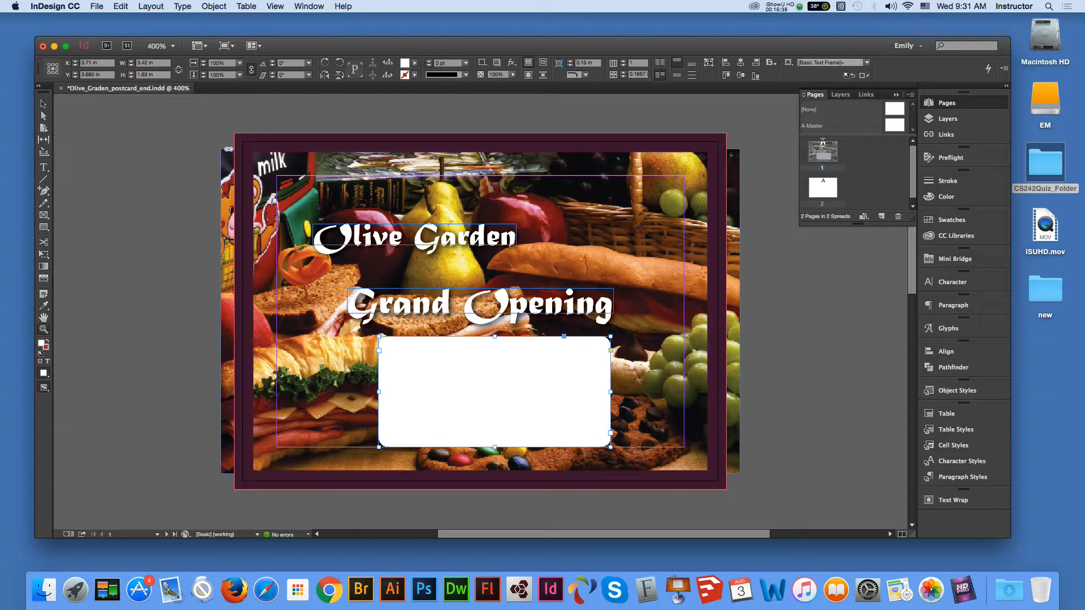
click(555, 384)
key(v)
click(582, 270)
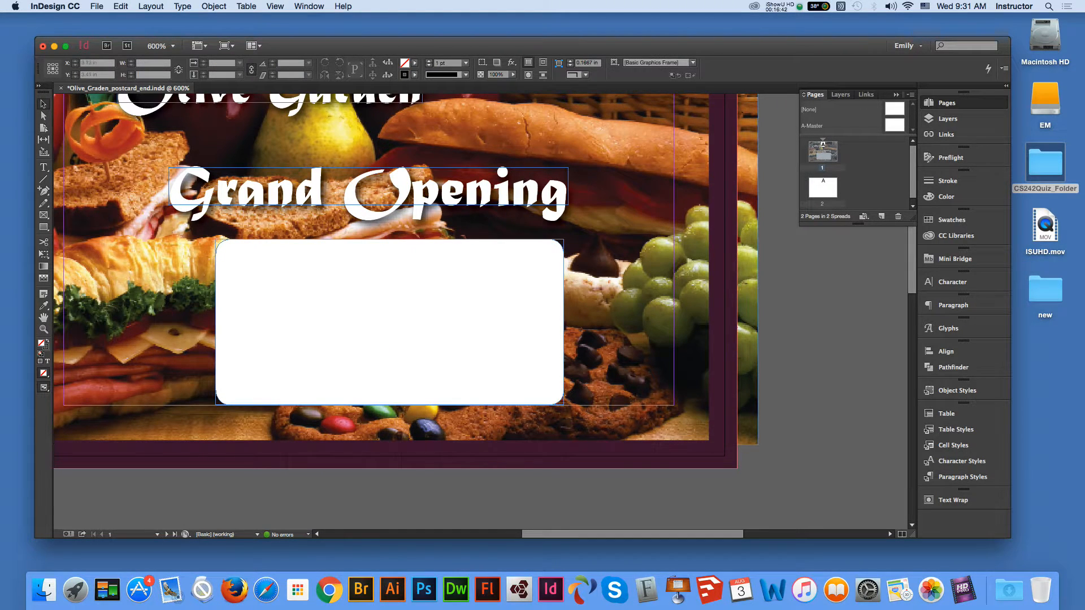
click(582, 269)
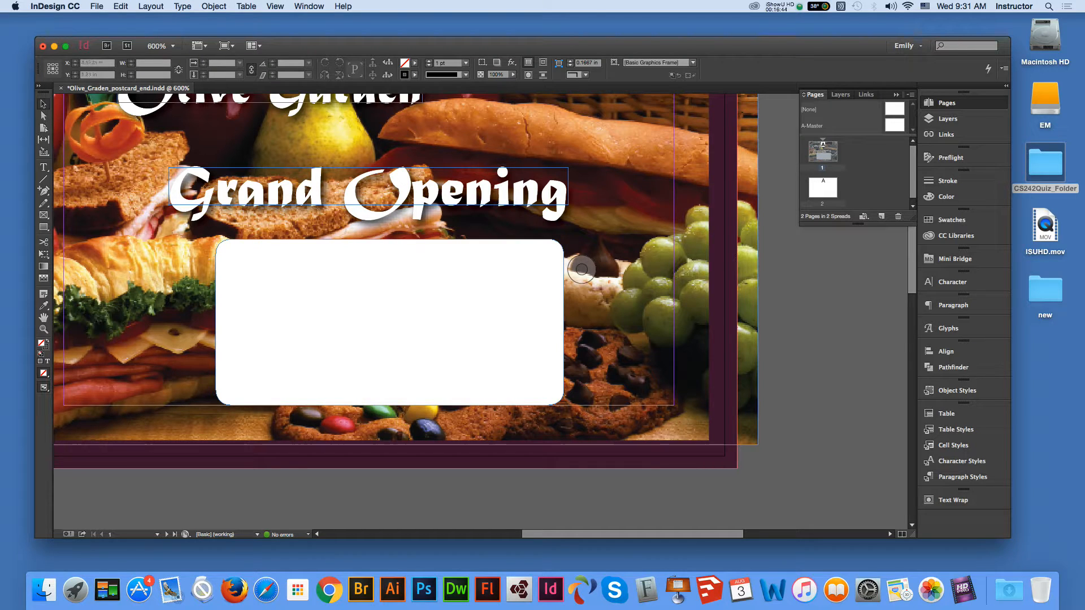
click(582, 269)
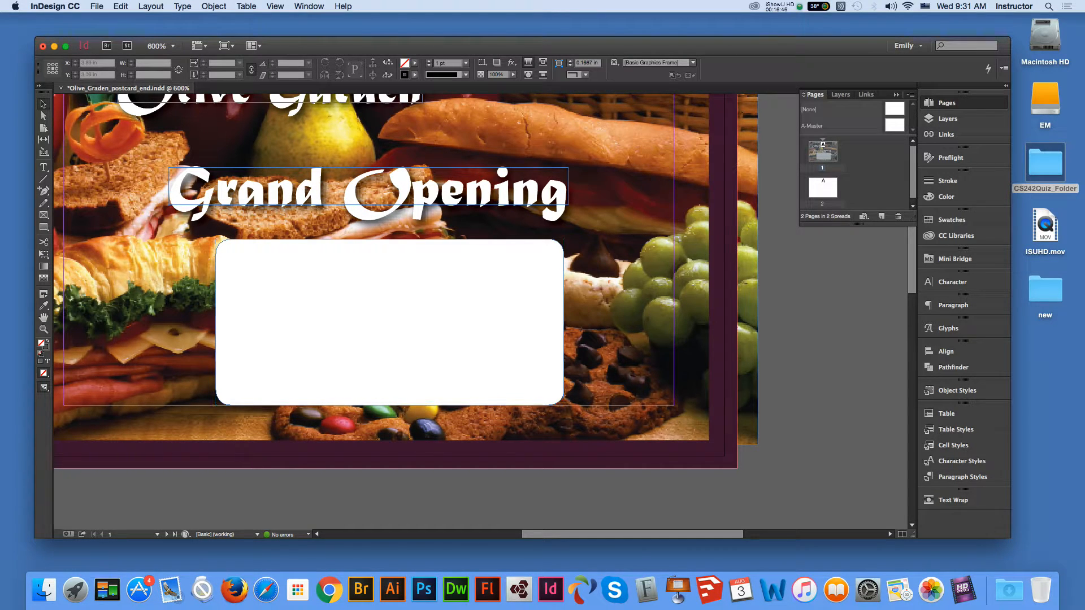
click(582, 270)
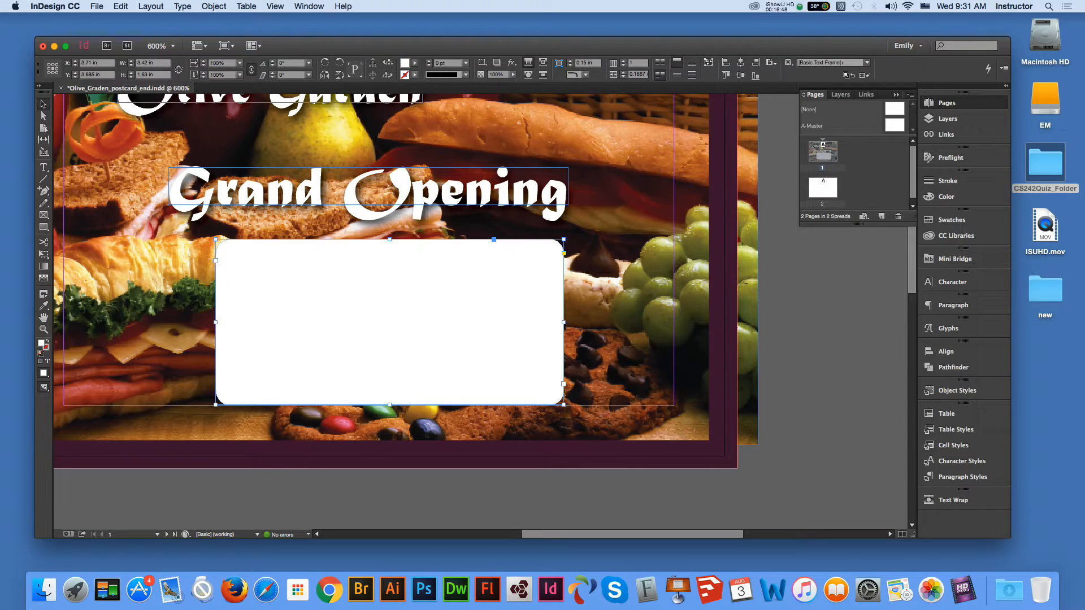
key(t)
click(230, 247)
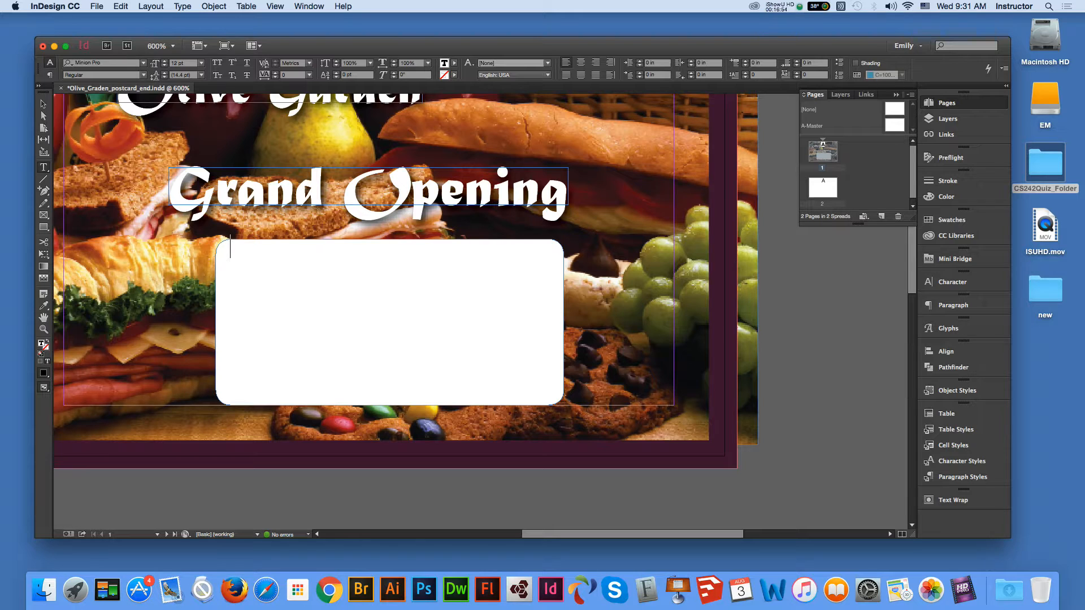
- Type 'Time: July 22nd 2016' and a Place line with the venue's address
text(Time)
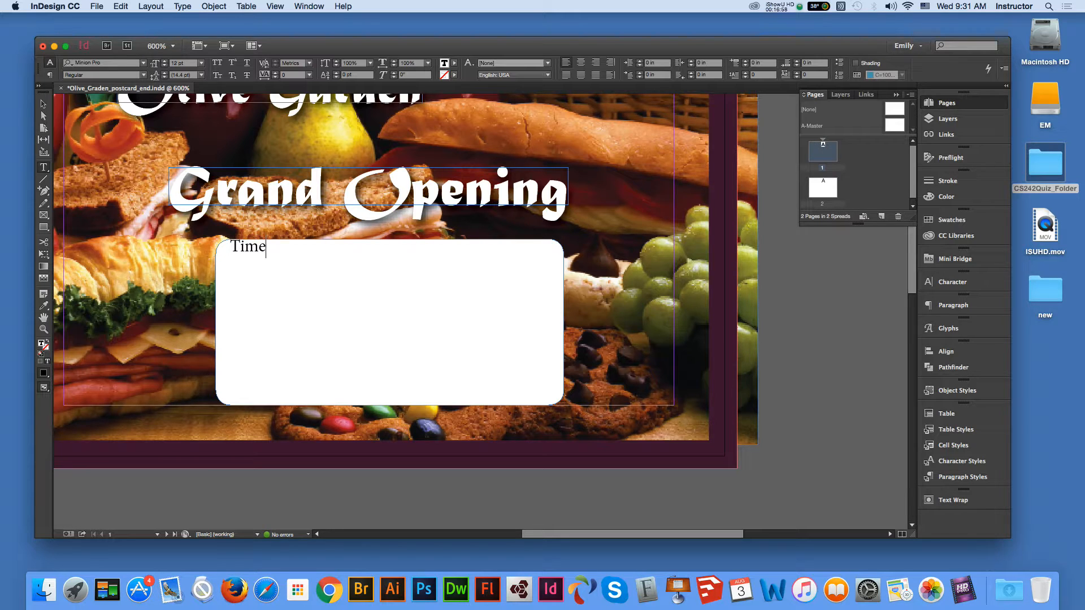
text(:)
key(Tab)
key(super+z)
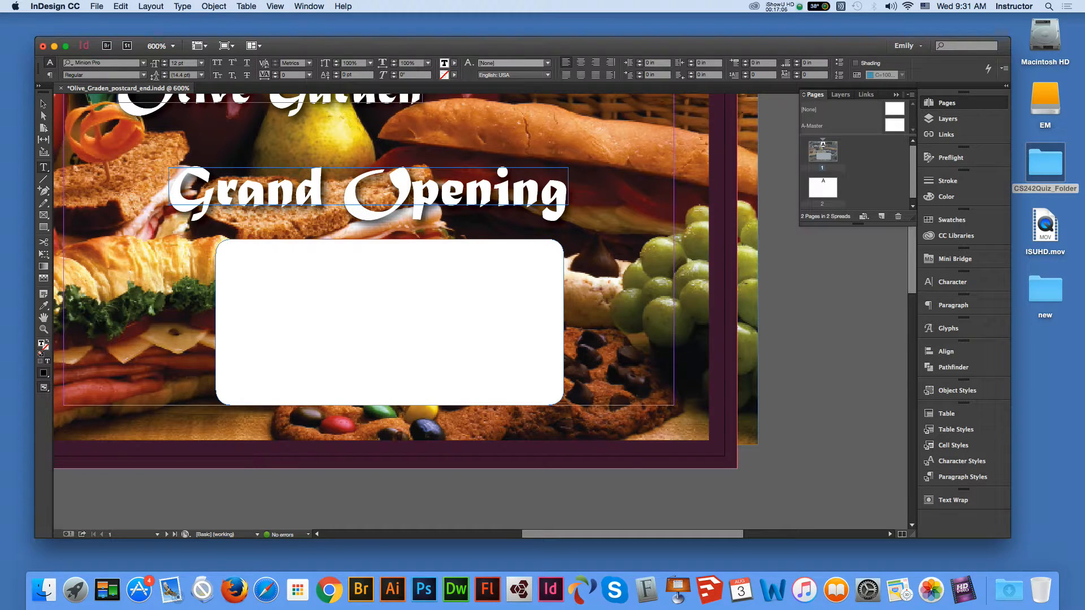
text(Time: )
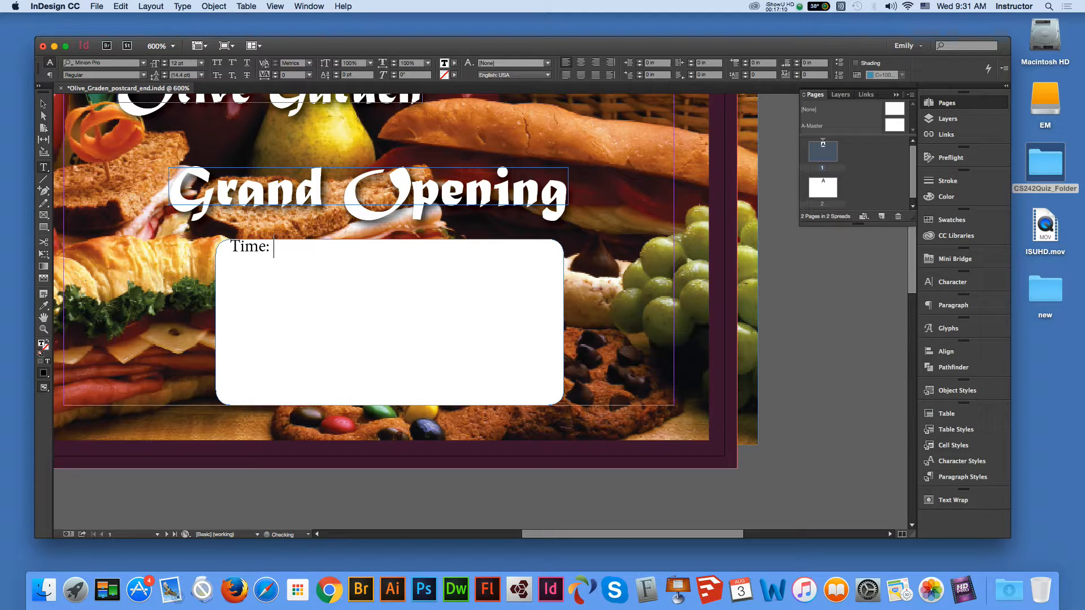
text(July 22nd 2016)
key(Return)
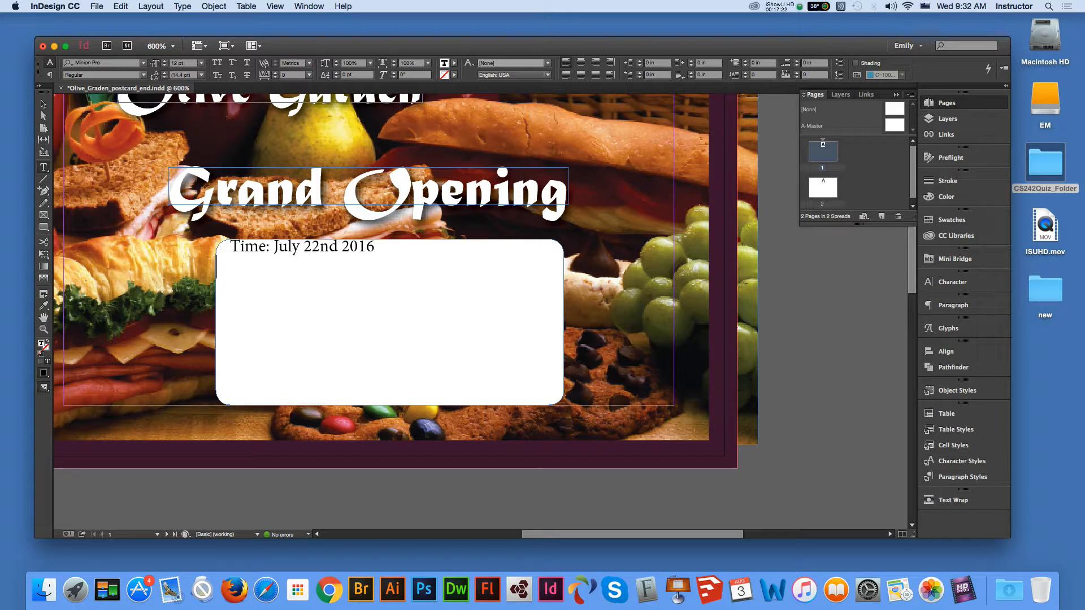
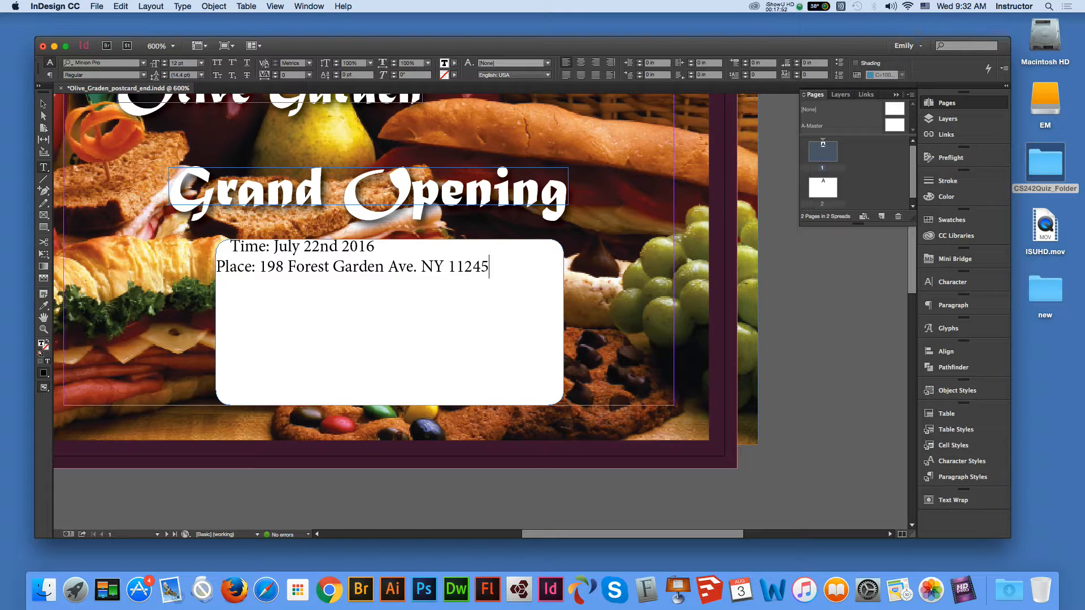
click(421, 267)
text(Long Isalnd)
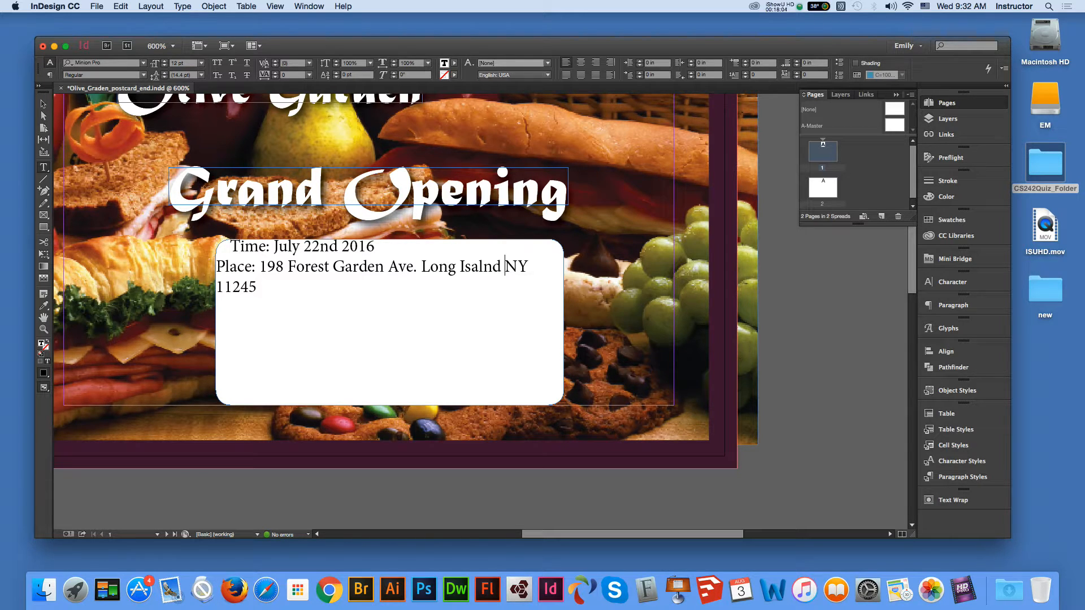
key(Escape)
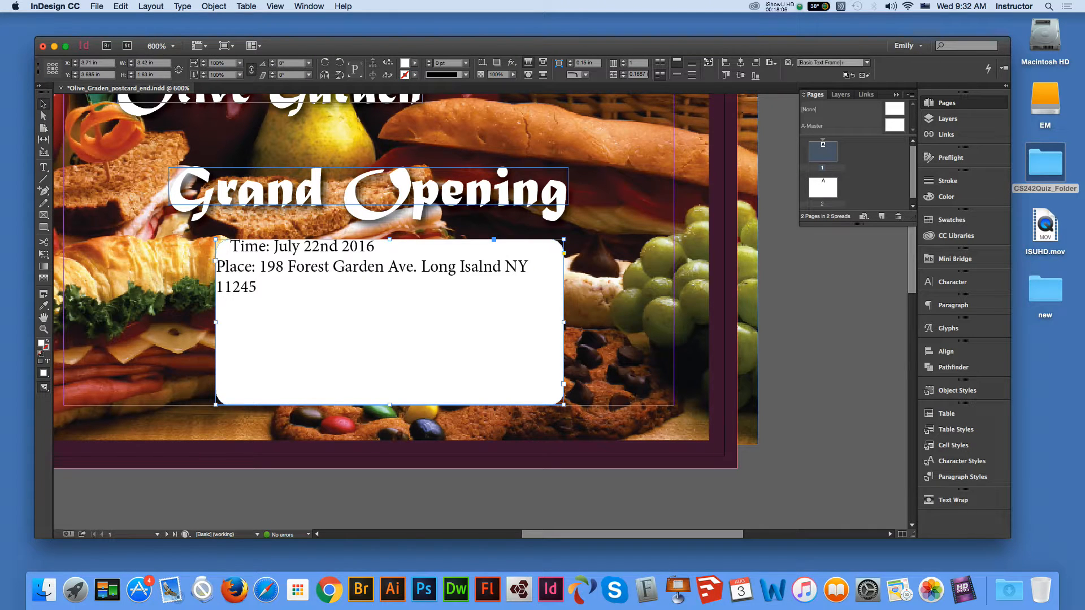
- Set the white box's Text Frame Options inset spacing to 0.2 in
right_click(370, 232)
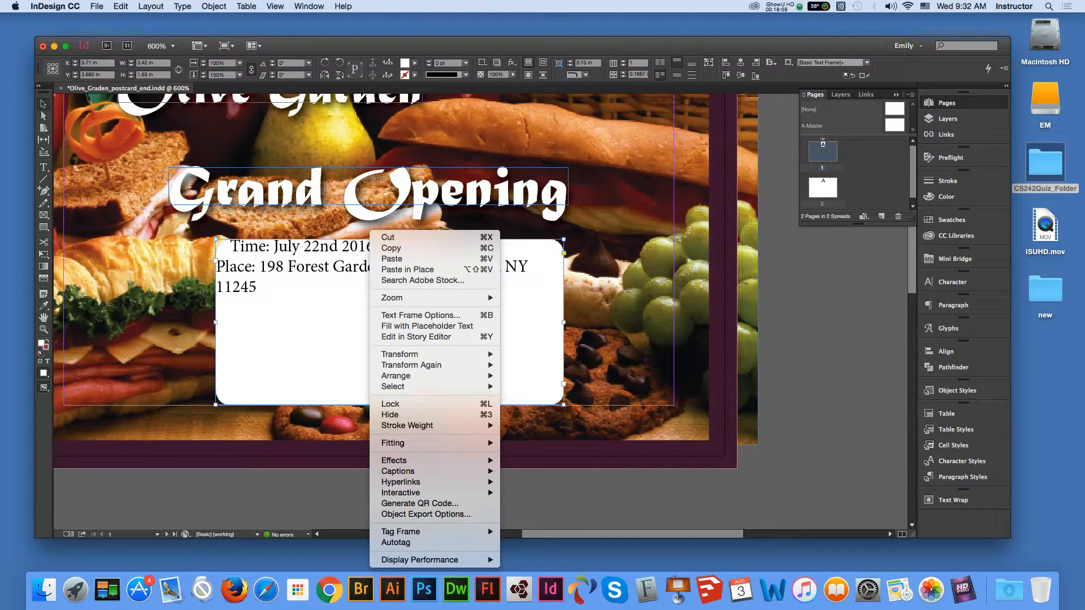
click(421, 315)
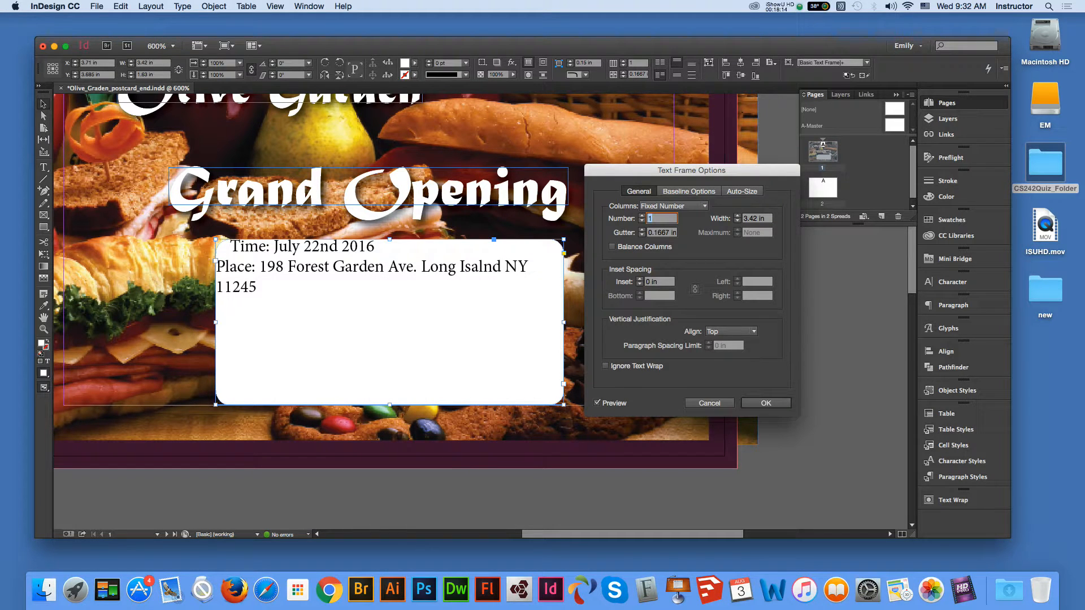
double_click(654, 282)
text(.)
text(1)
key(Tab)
drag(664, 281, 652, 282)
text(2)
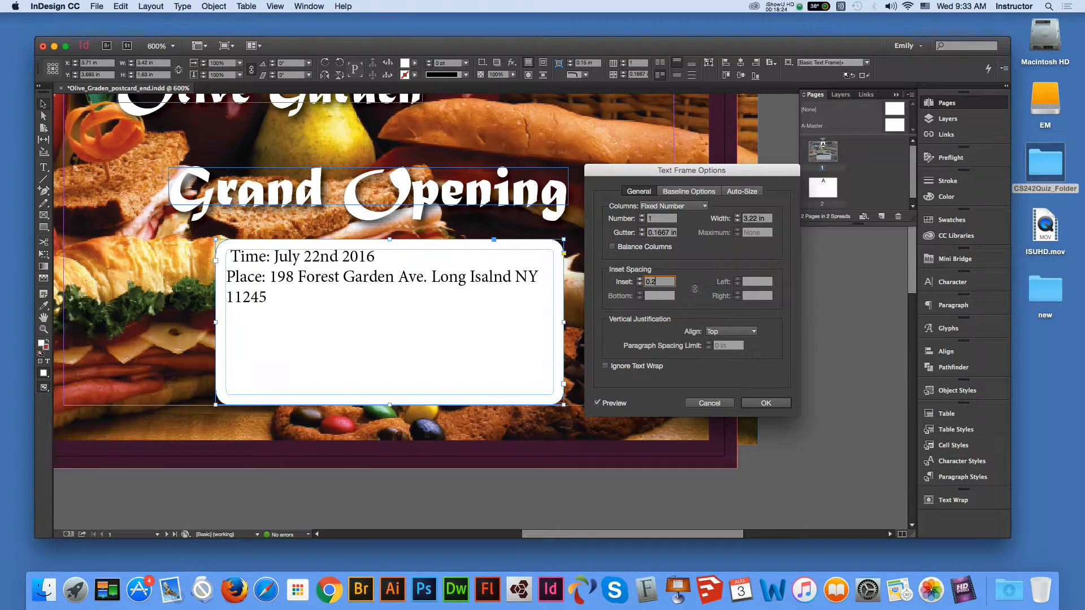
key(Tab)
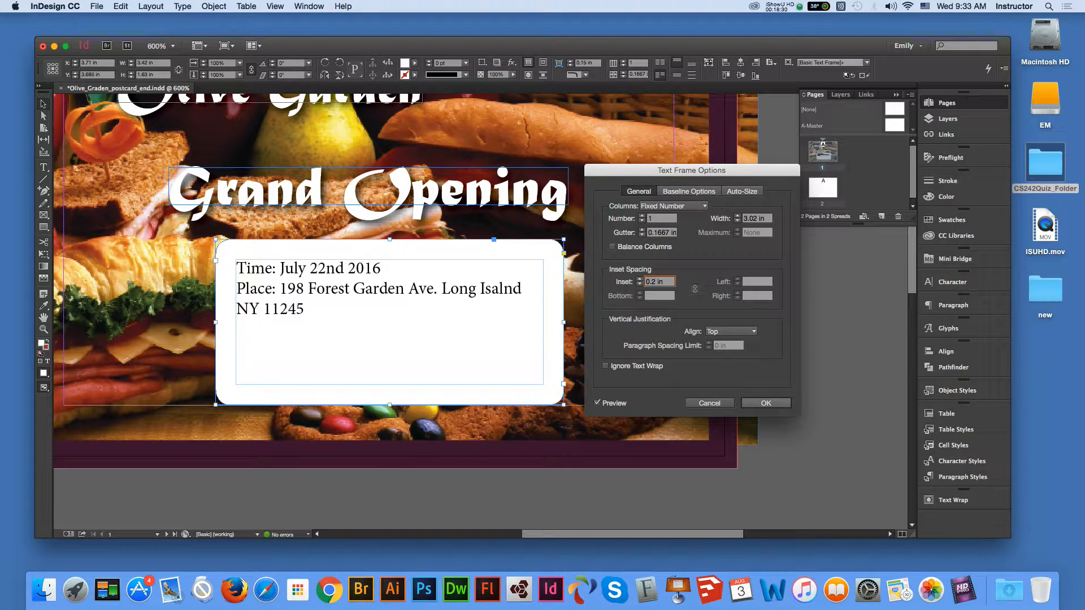
key(Return)
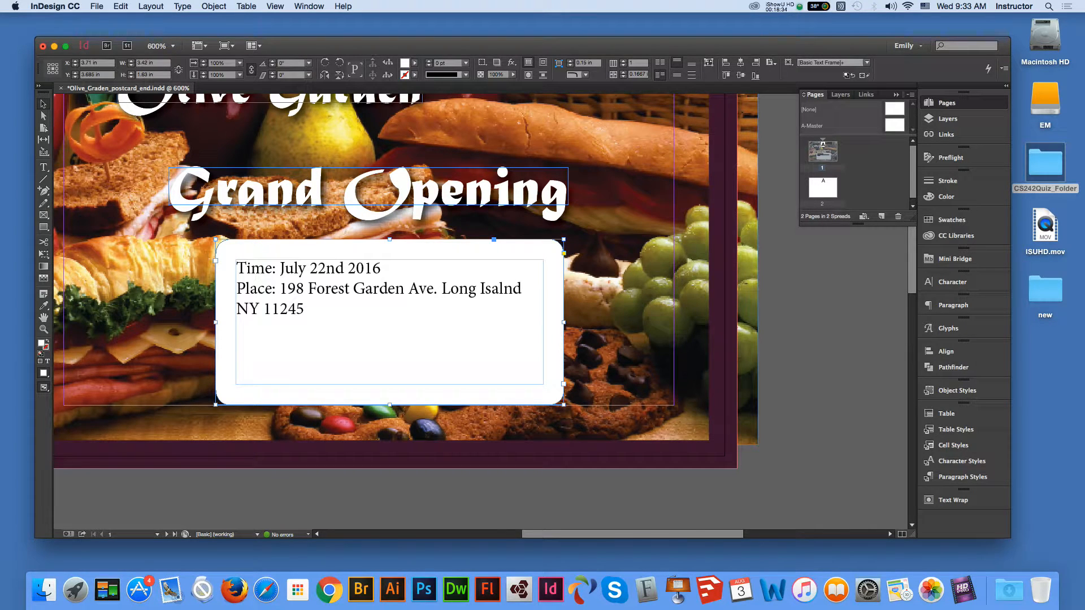
click(43, 115)
click(387, 322)
click(559, 309)
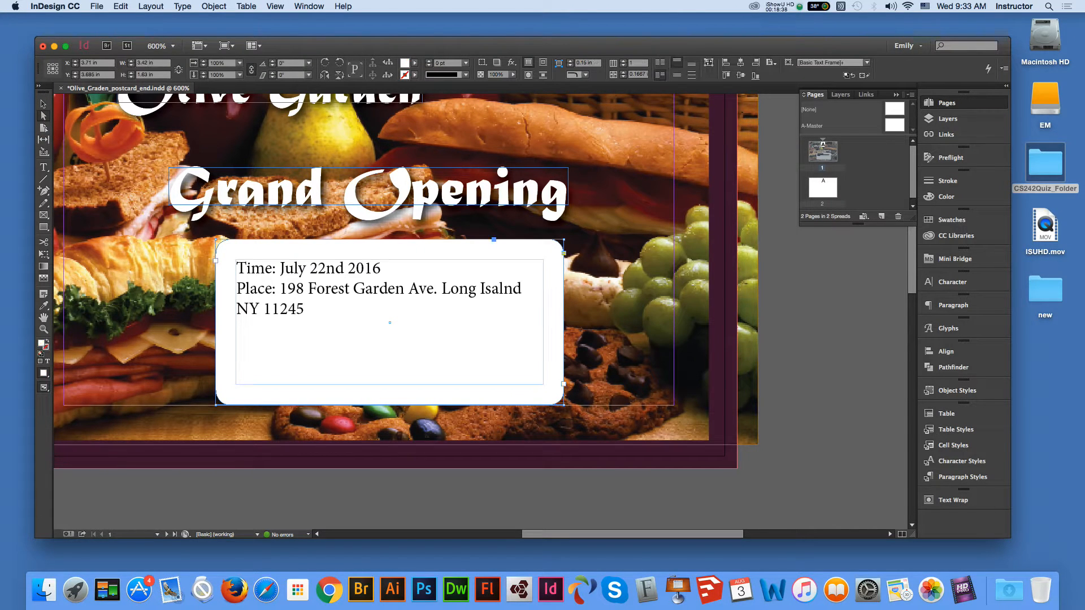
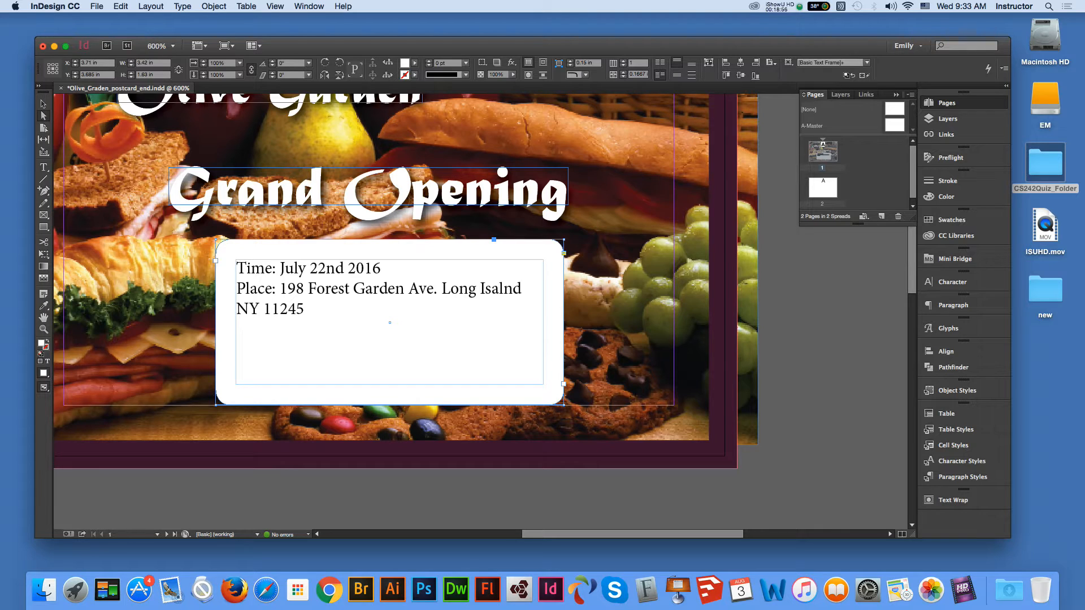
- Set the event-details panel's fill opacity to 70% and reselect the frame
click(481, 62)
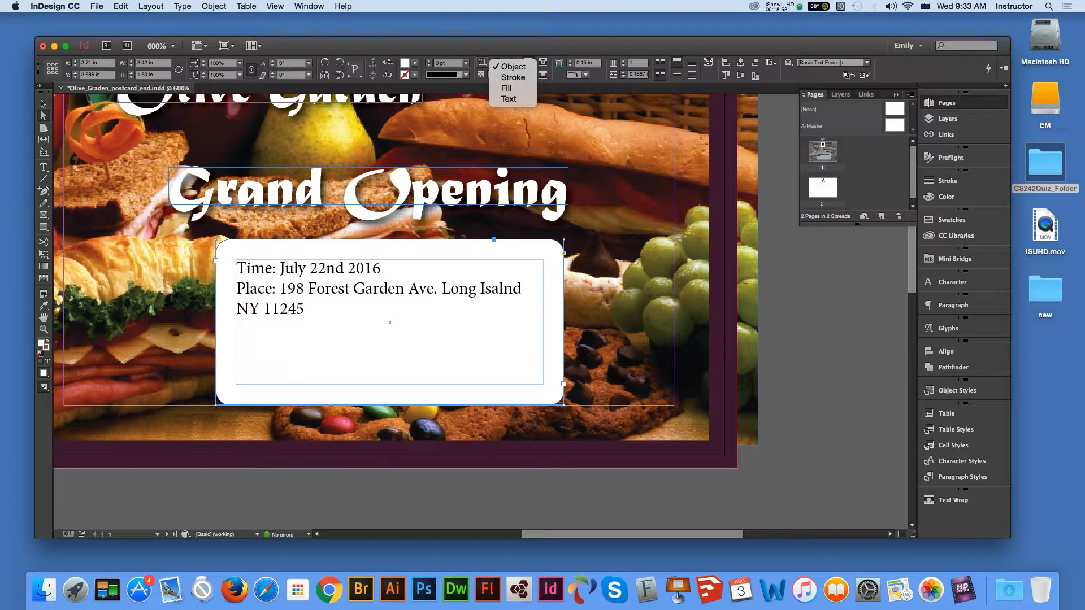
click(506, 89)
click(513, 74)
drag(513, 86, 495, 86)
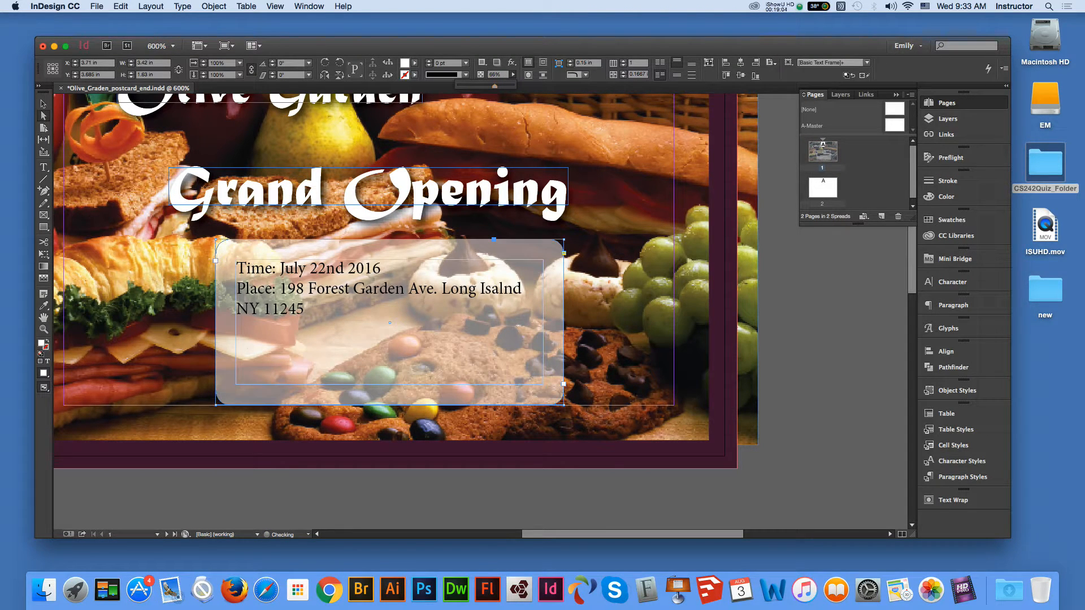
click(513, 75)
double_click(493, 75)
text(70)
key(Return)
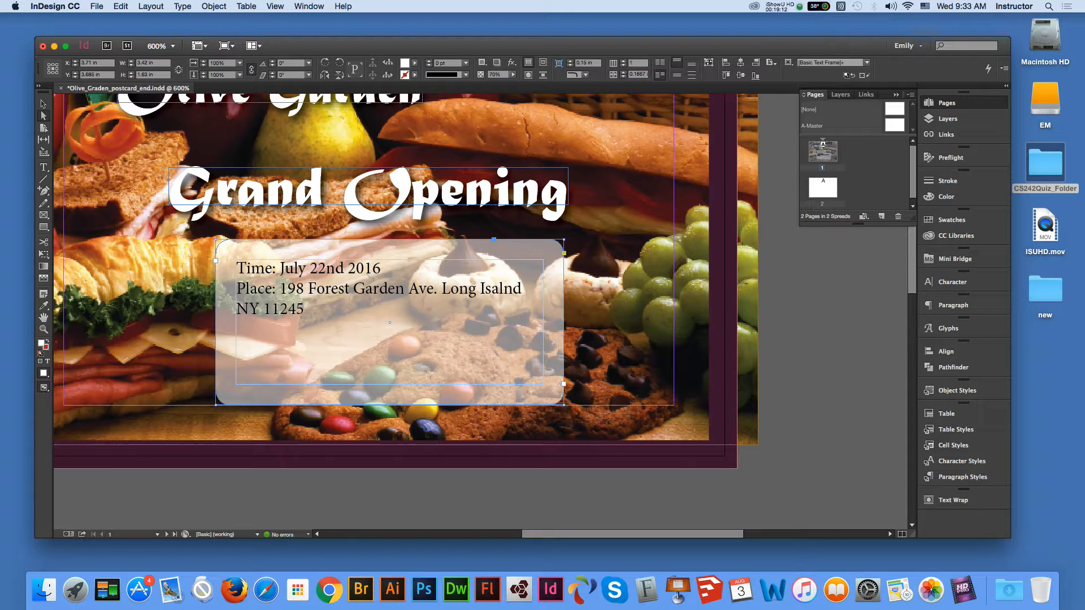
click(43, 104)
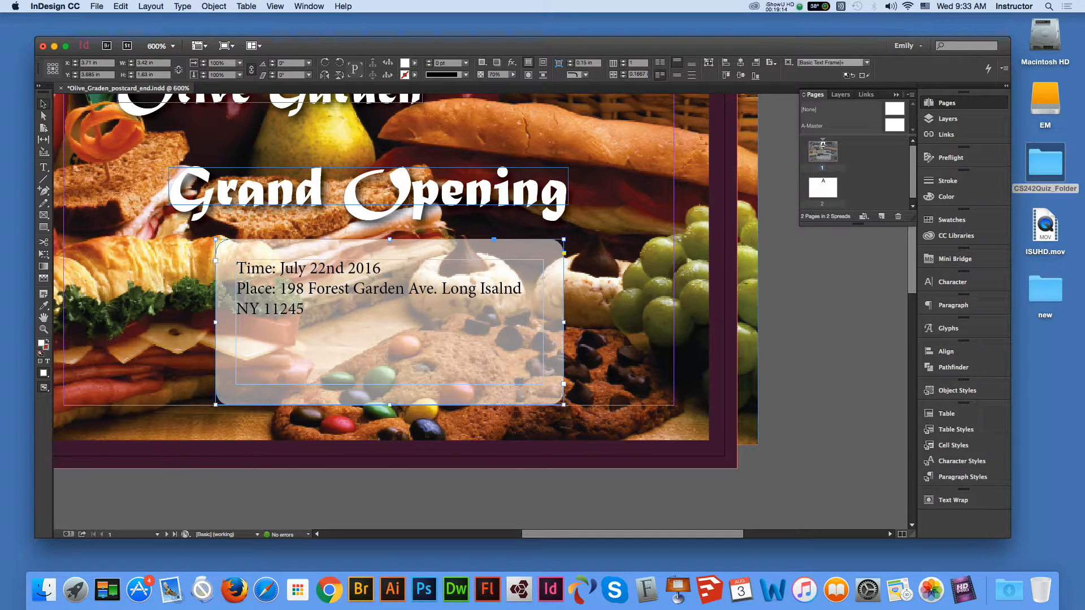
click(384, 497)
- Select all the event text and change its font to Garamond
click(384, 350)
key(t)
click(300, 308)
key(super+a)
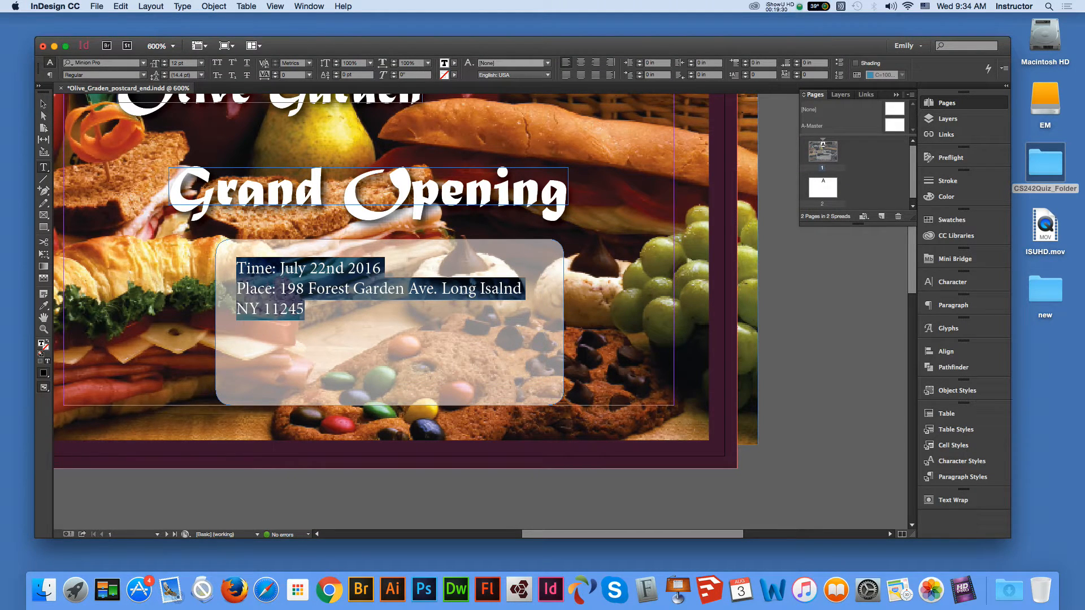
click(144, 64)
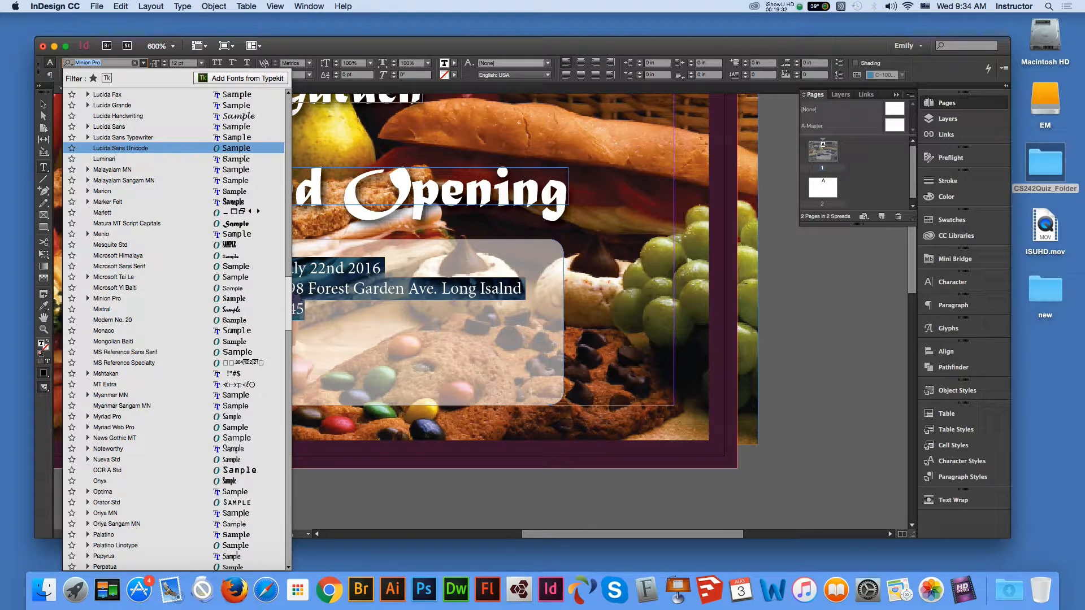
click(120, 148)
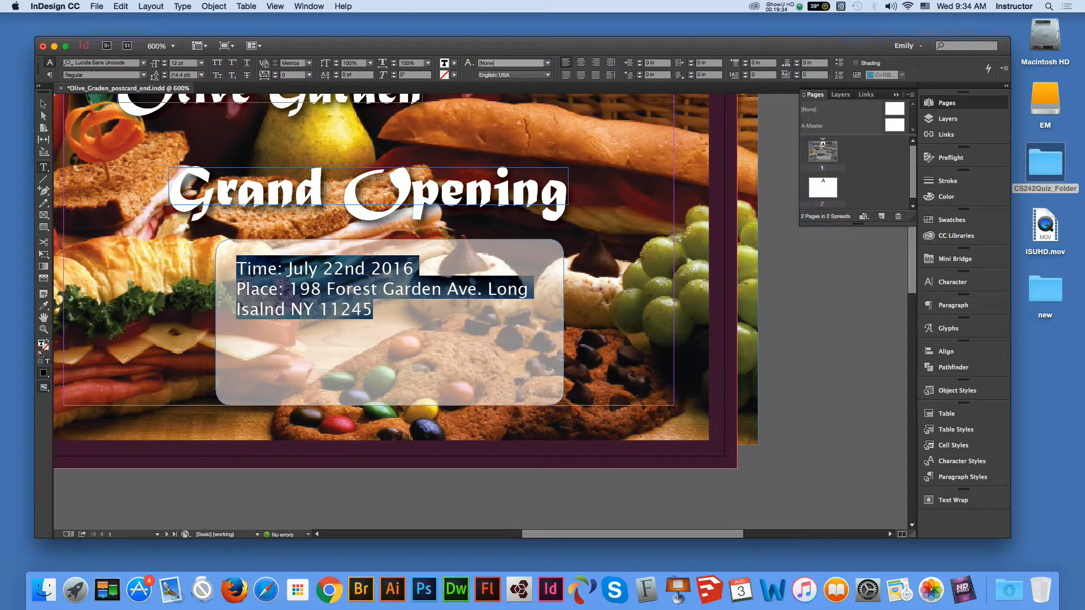
click(144, 63)
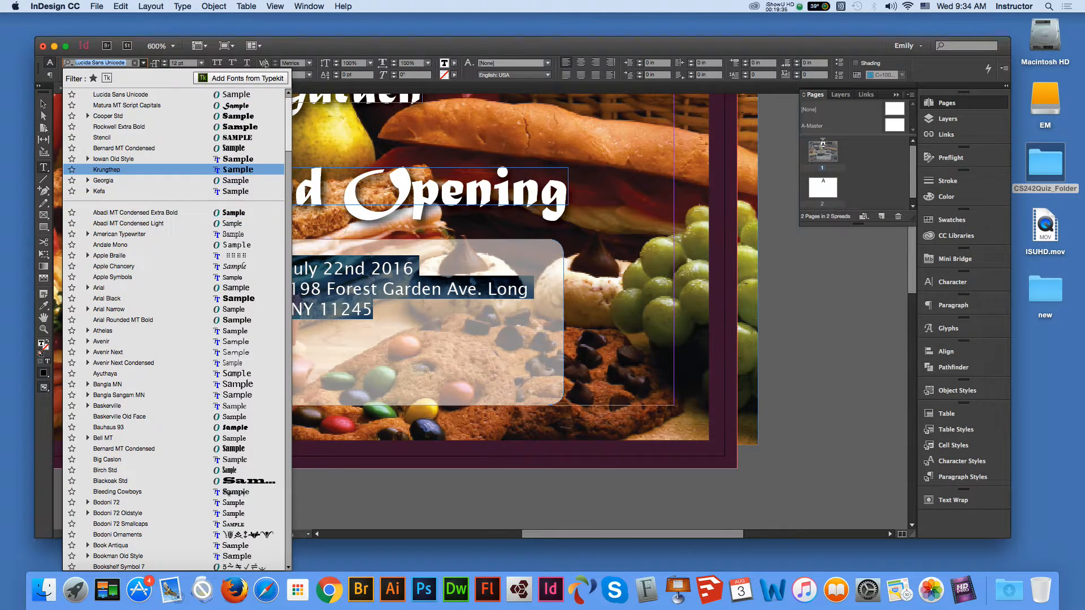
scroll(173, 331, down, 10)
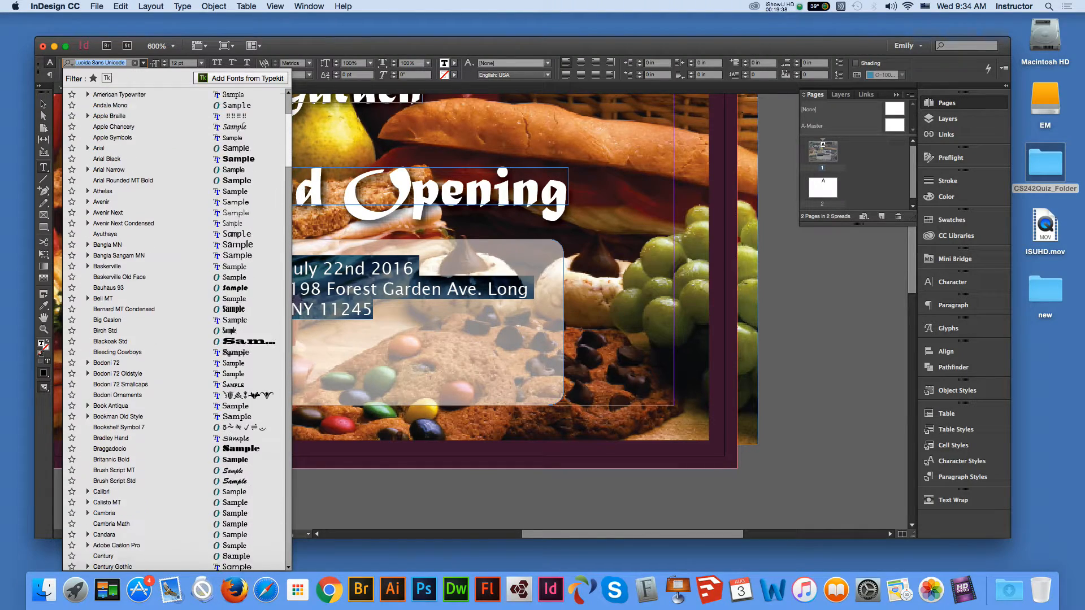
scroll(173, 331, down, 8)
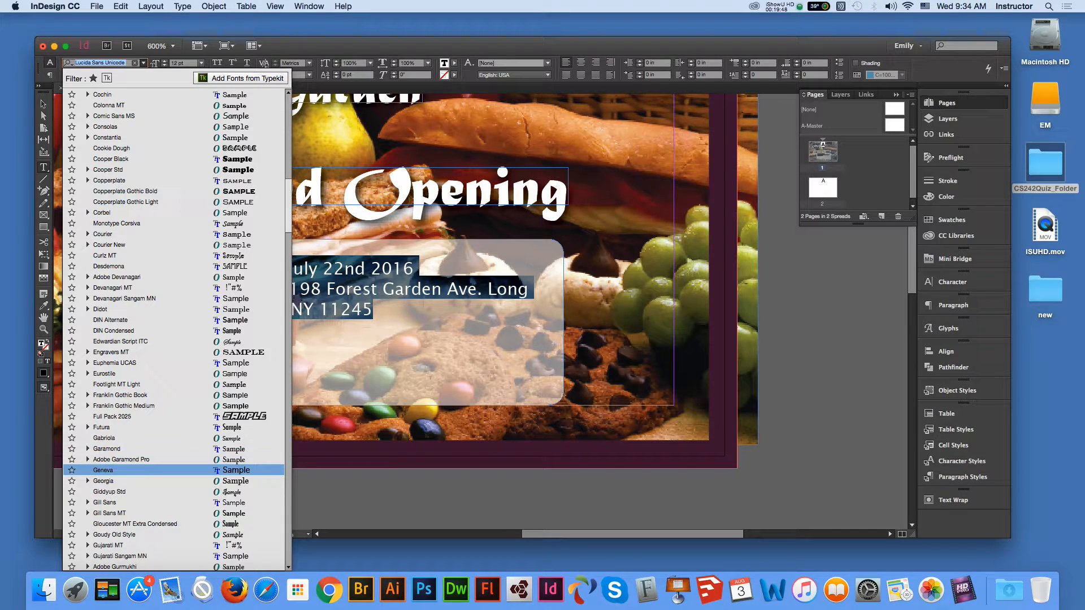
click(108, 449)
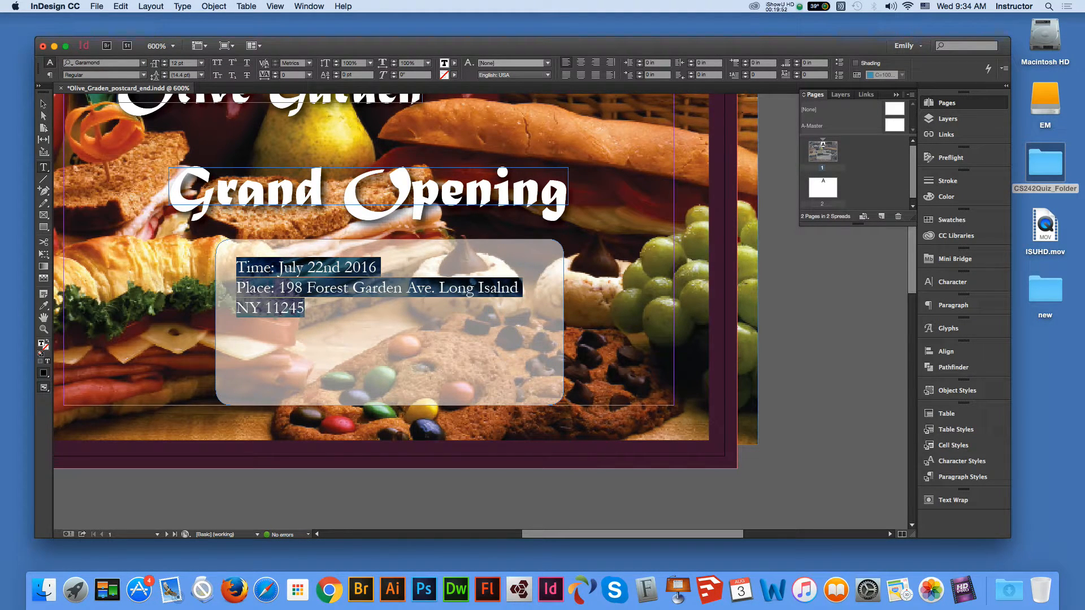
- Set the event text size to 14 pt and return to frame selection
click(384, 333)
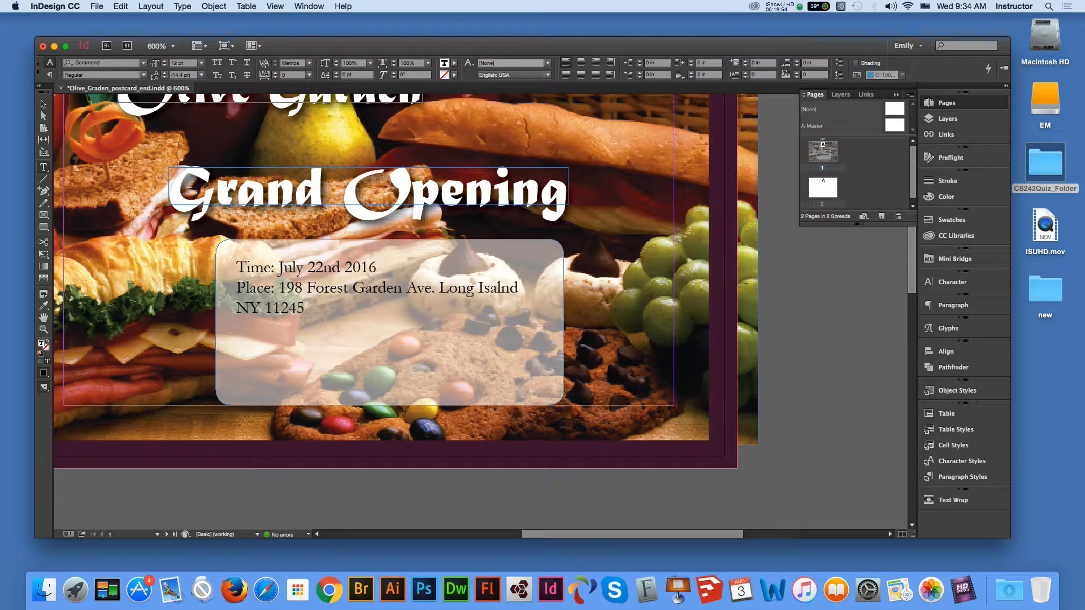
key(super+a)
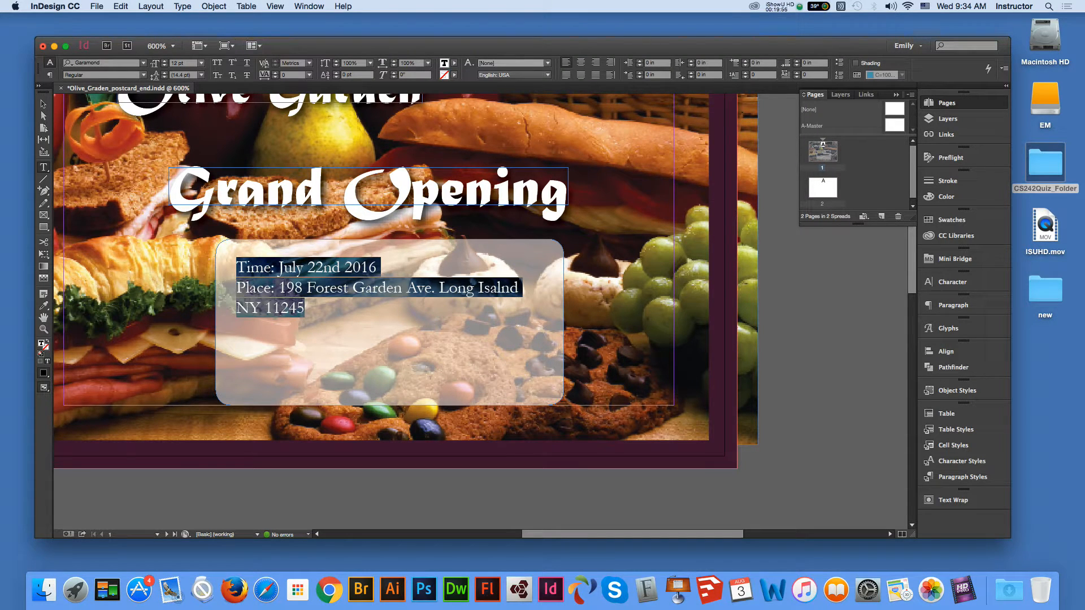
click(201, 62)
click(187, 155)
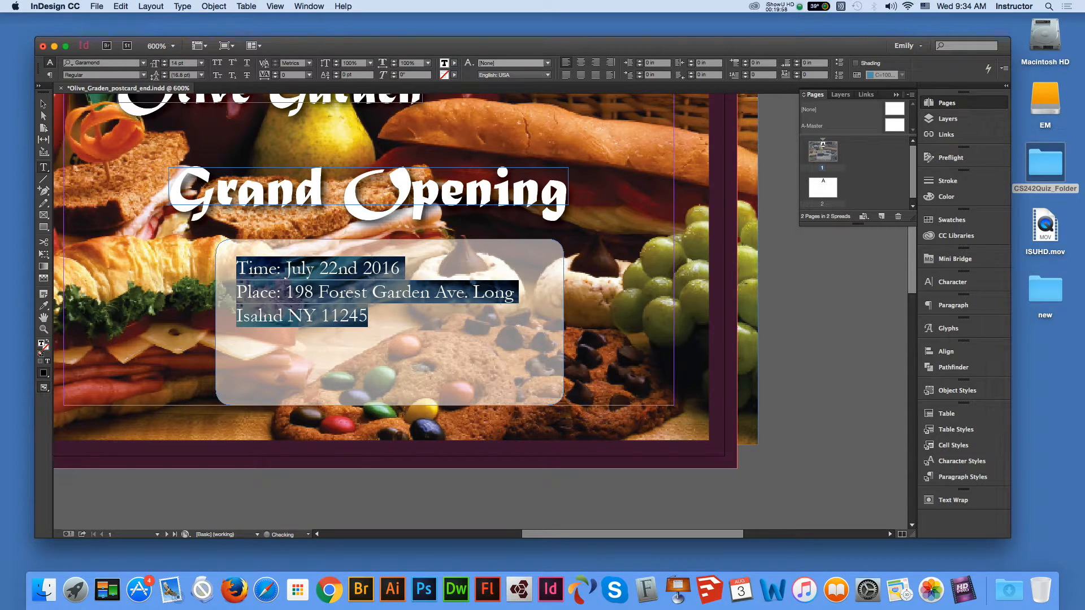
key(Escape)
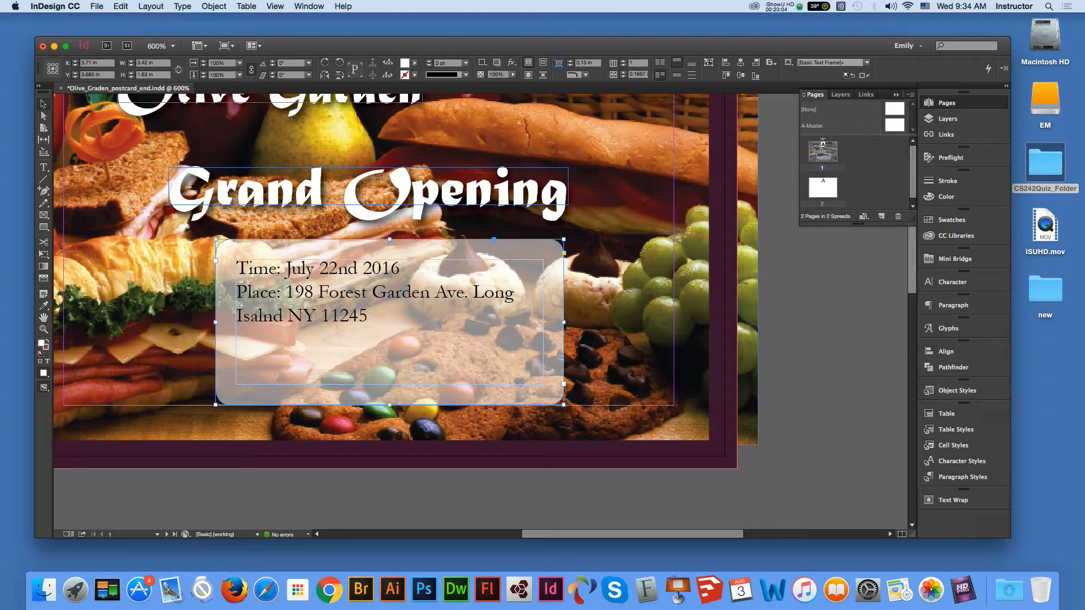
- Add a right-justified tab stop at 0.4583 in using Type > Tabs
click(182, 7)
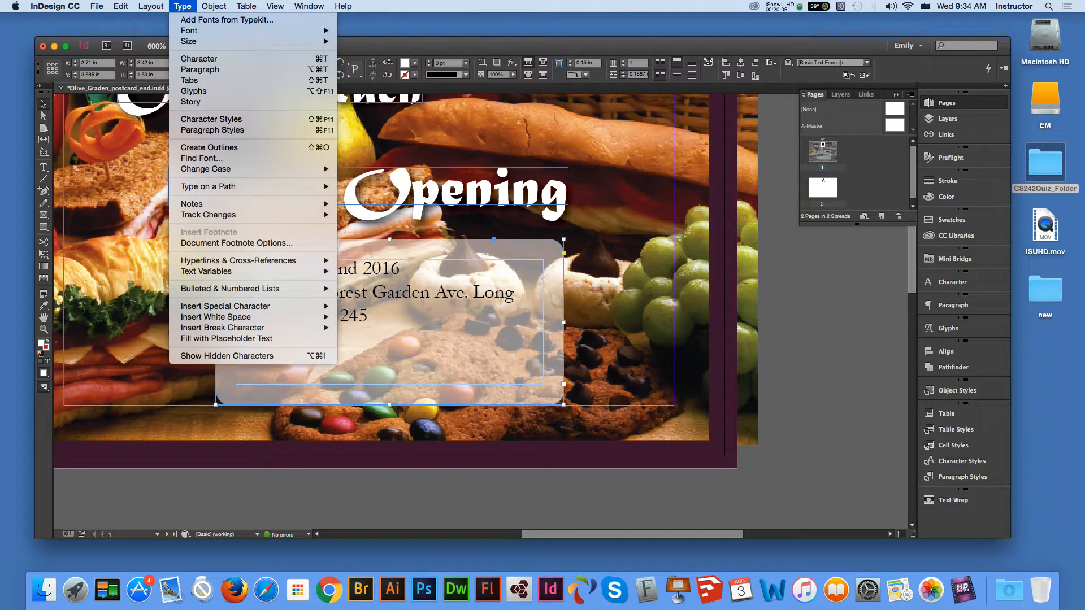
click(190, 79)
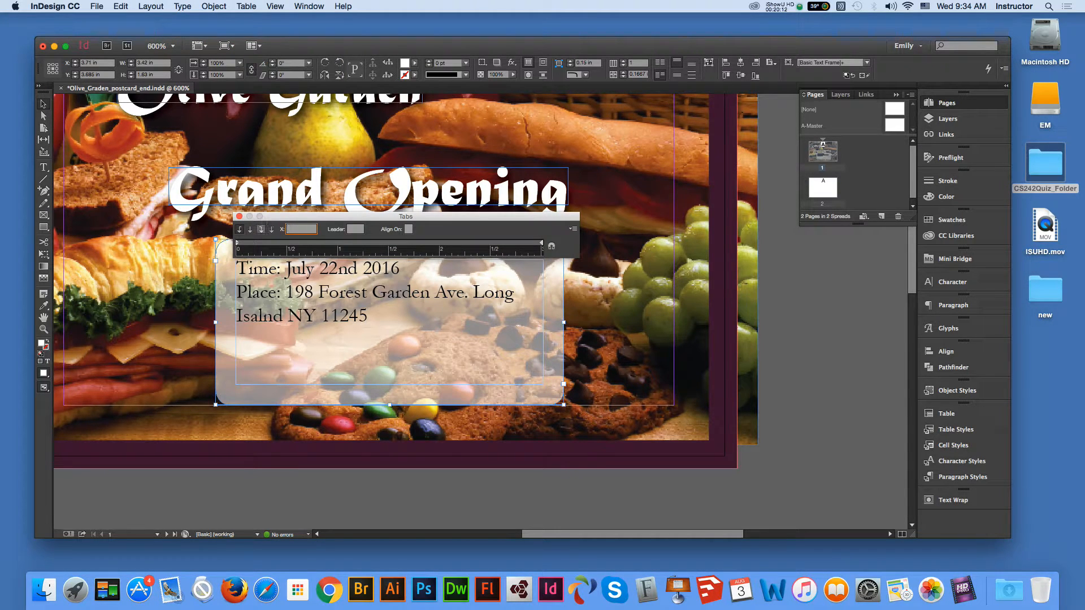
click(260, 229)
click(272, 242)
key(Return)
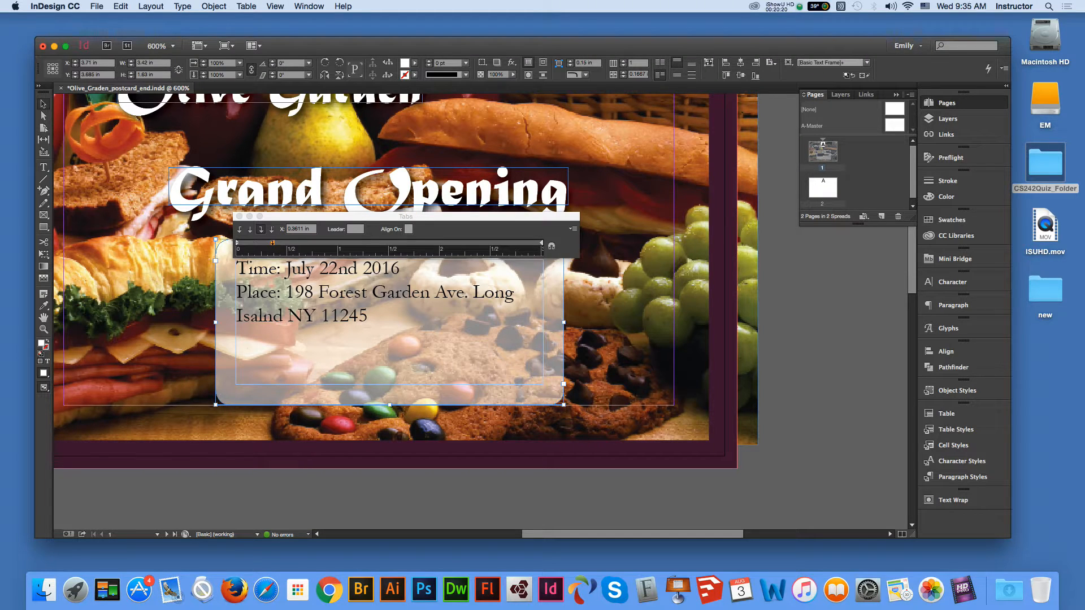
click(239, 216)
drag(272, 242, 282, 243)
click(239, 216)
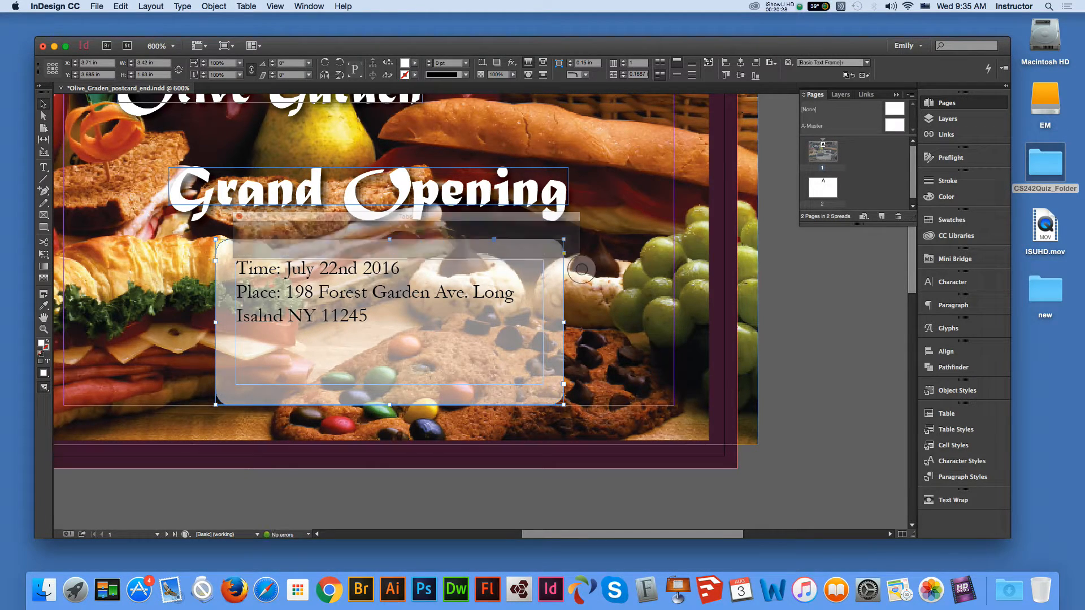
- Insert tabs before the date and before the address
double_click(286, 268)
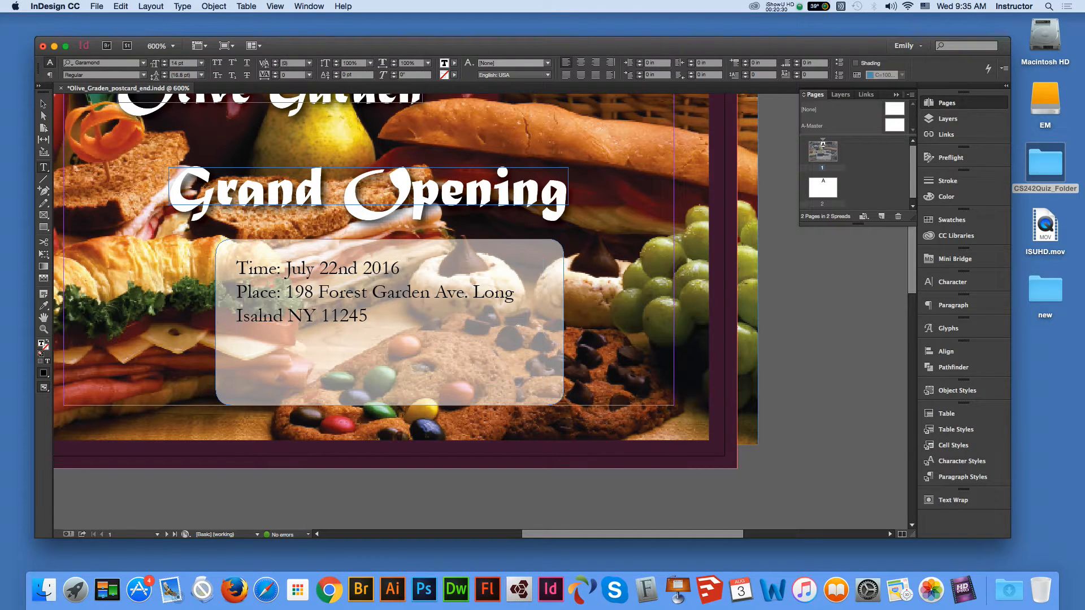
key(Tab)
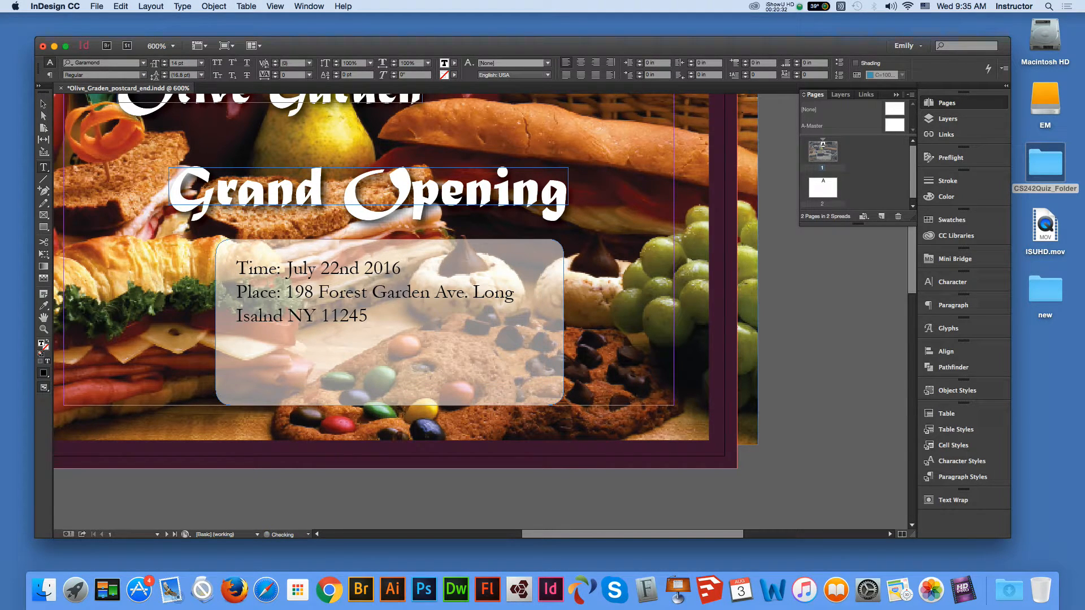
click(285, 292)
key(Tab)
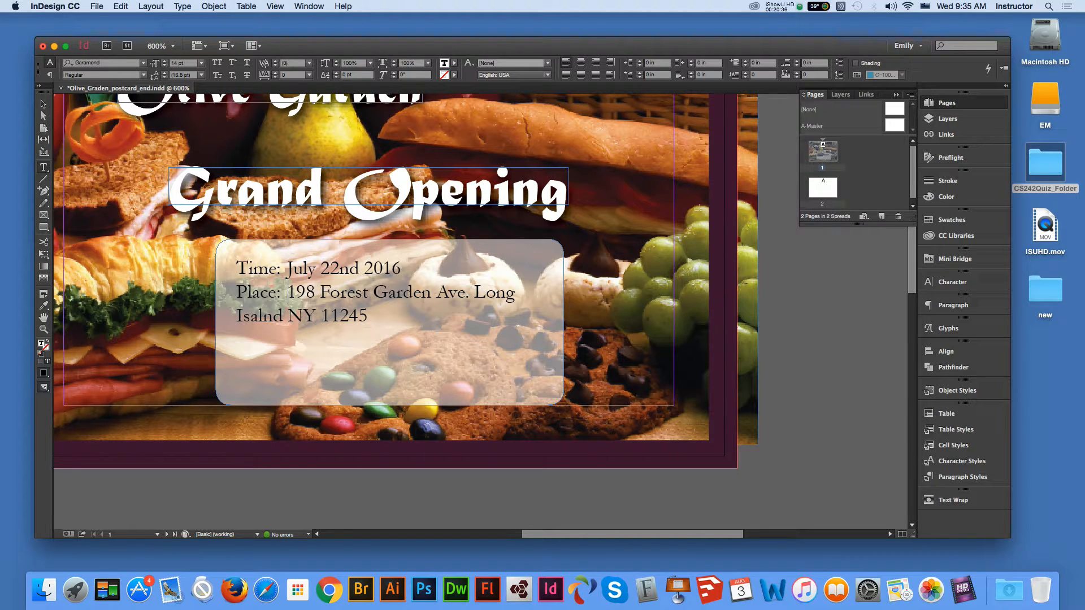
- Move the tab stop for all the event text to 0.6111 in
key(super+a)
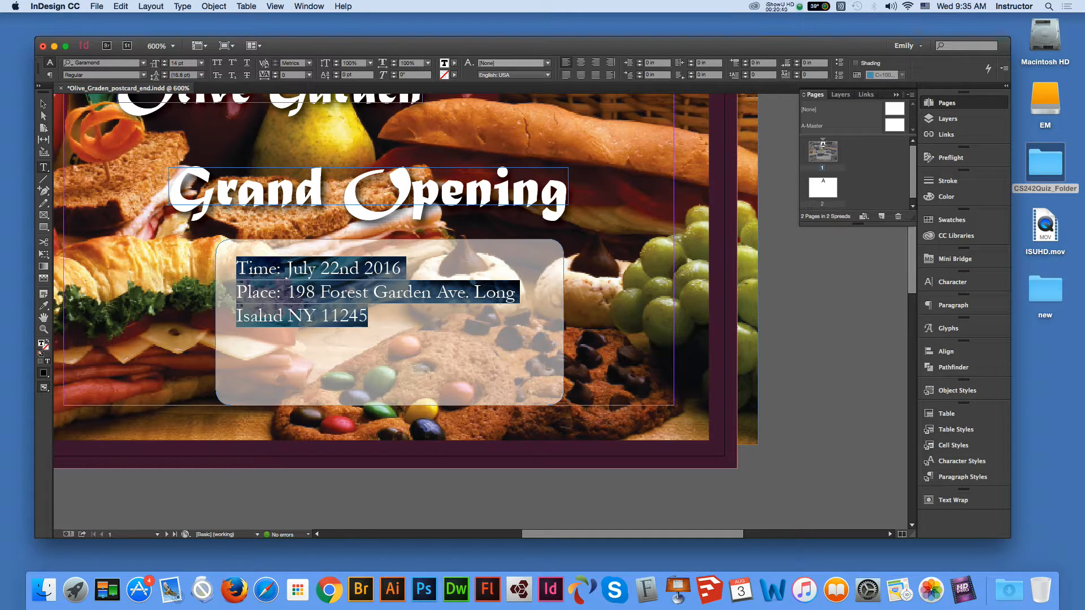
click(181, 6)
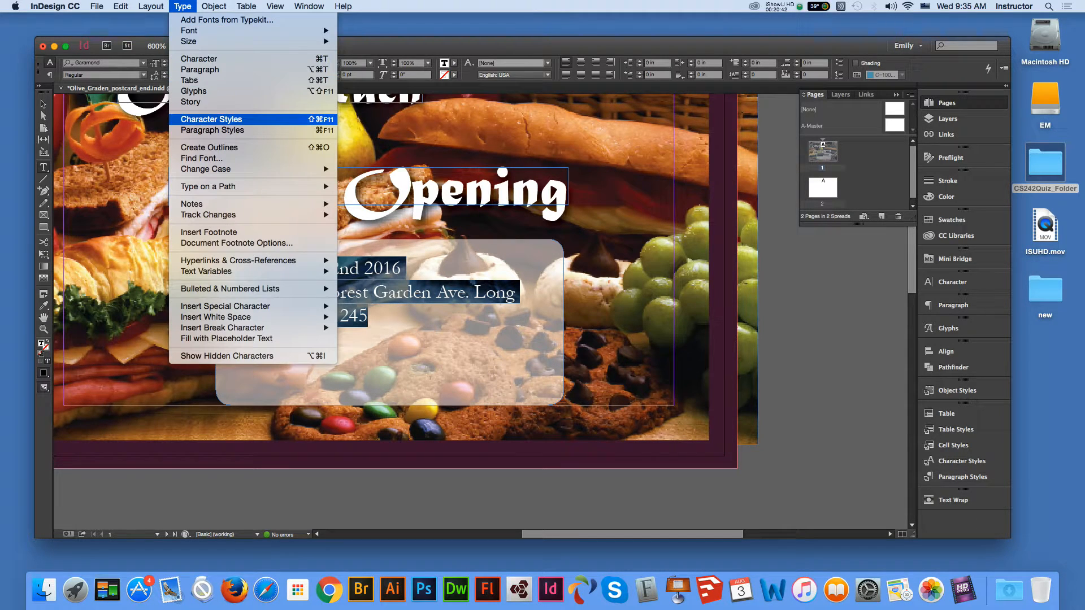
click(189, 81)
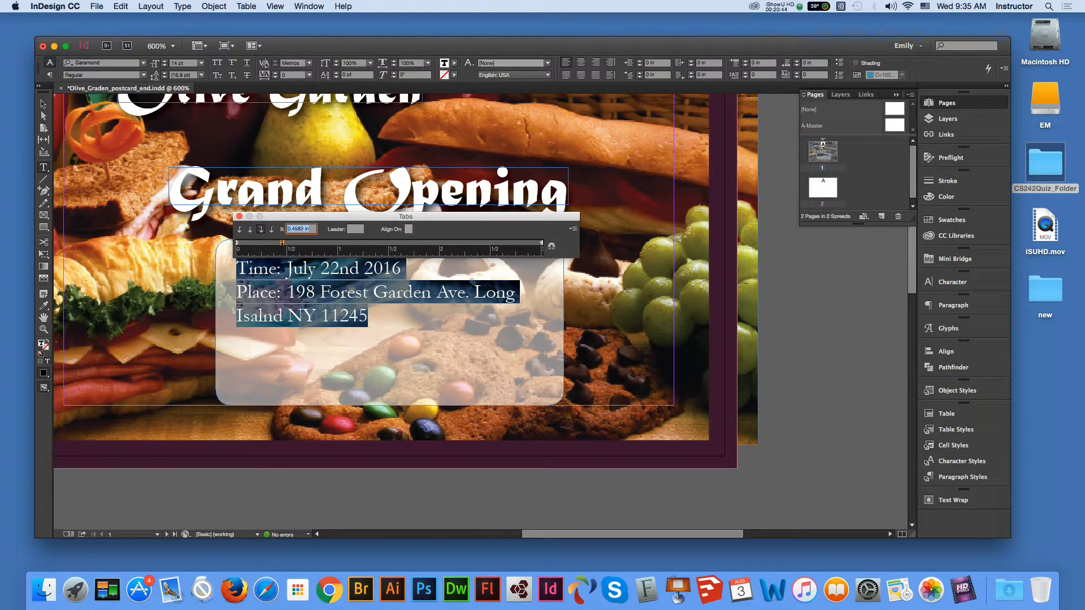
drag(282, 243, 296, 243)
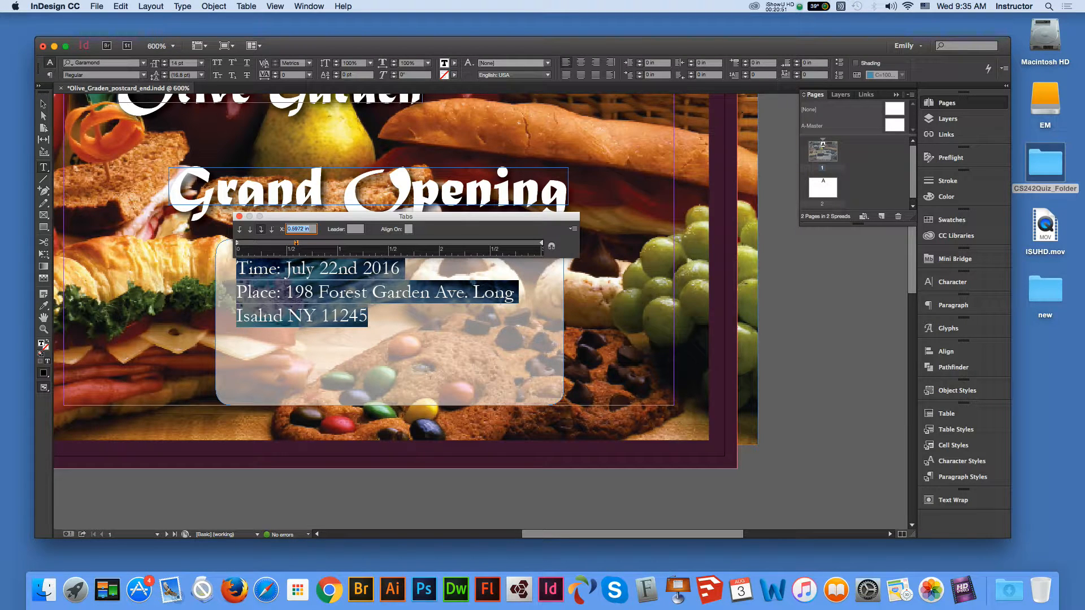
click(43, 104)
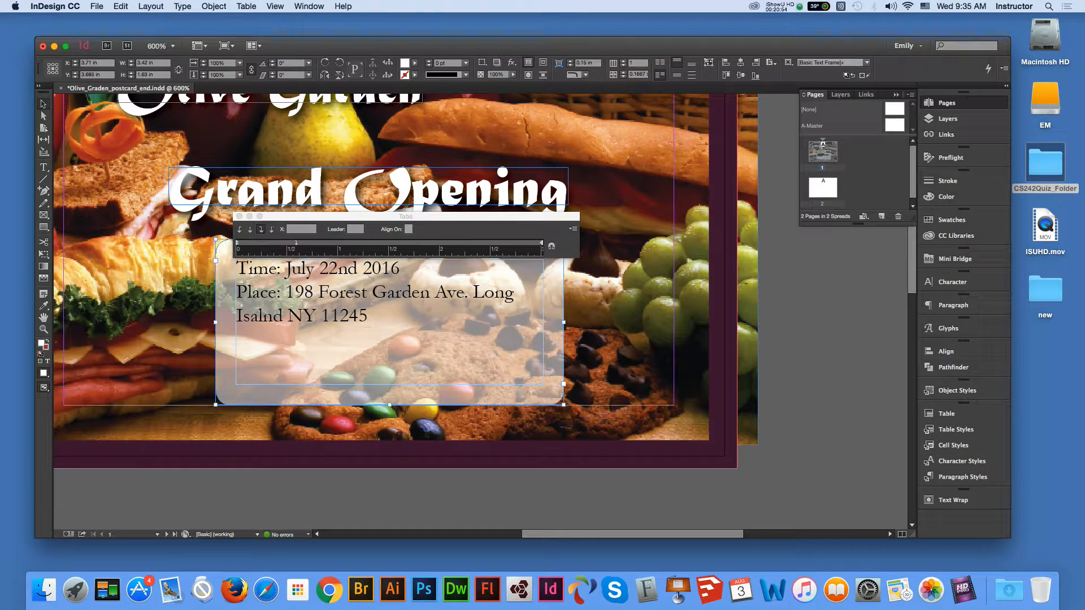
click(240, 217)
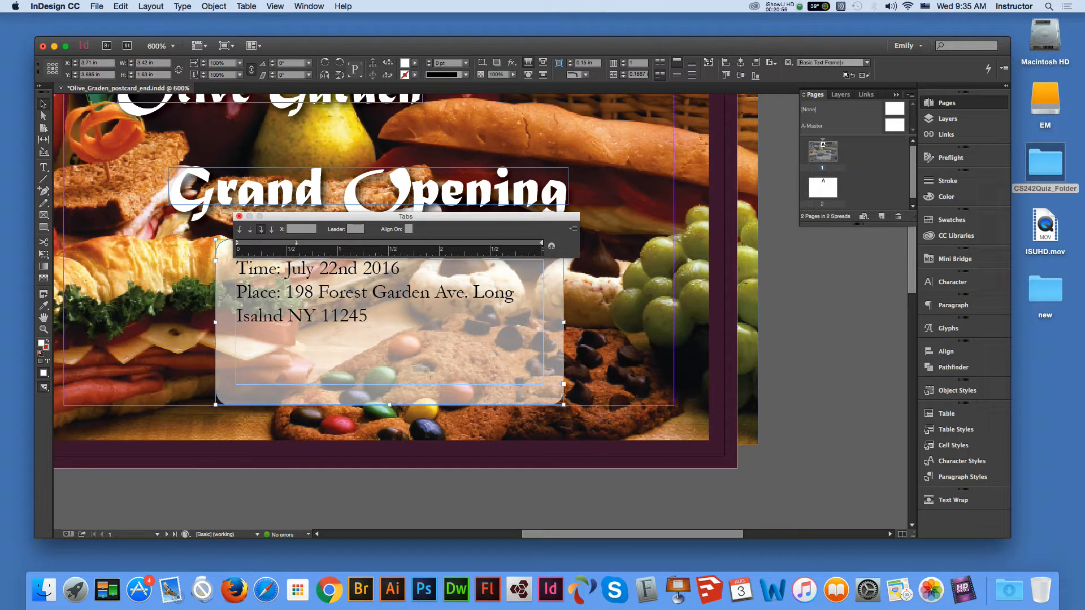
click(240, 216)
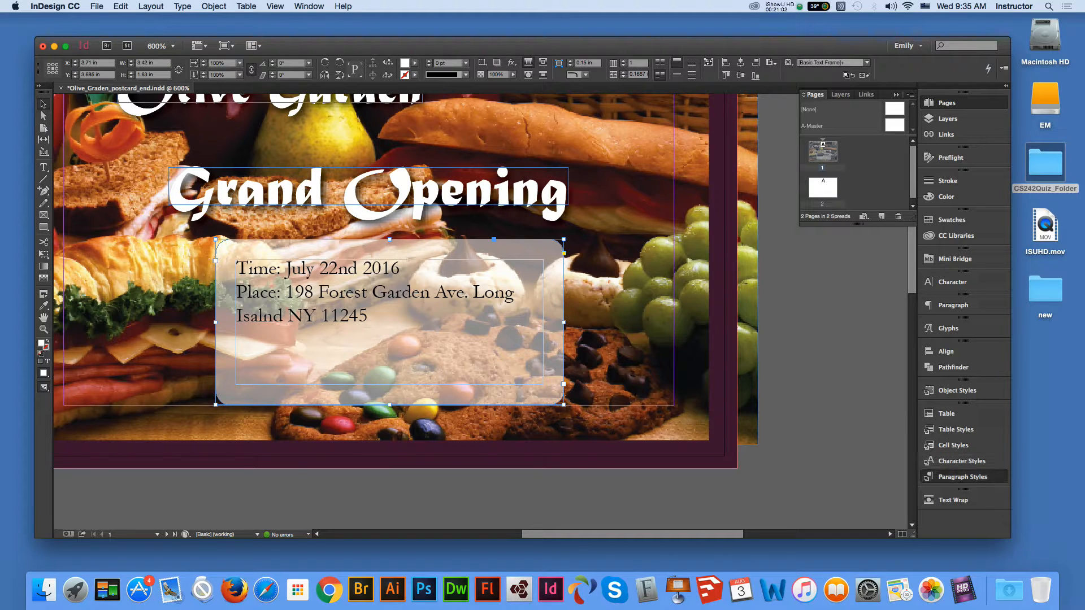
- Create a new paragraph style 'tabs' with a right tab stop at 0.5 in
click(962, 477)
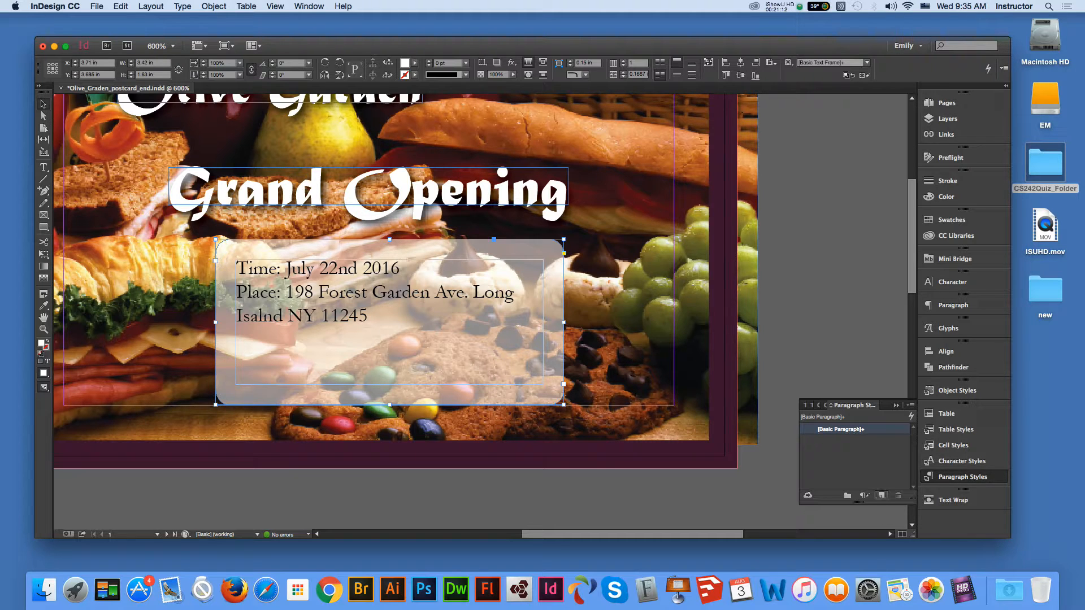
alt+click(881, 495)
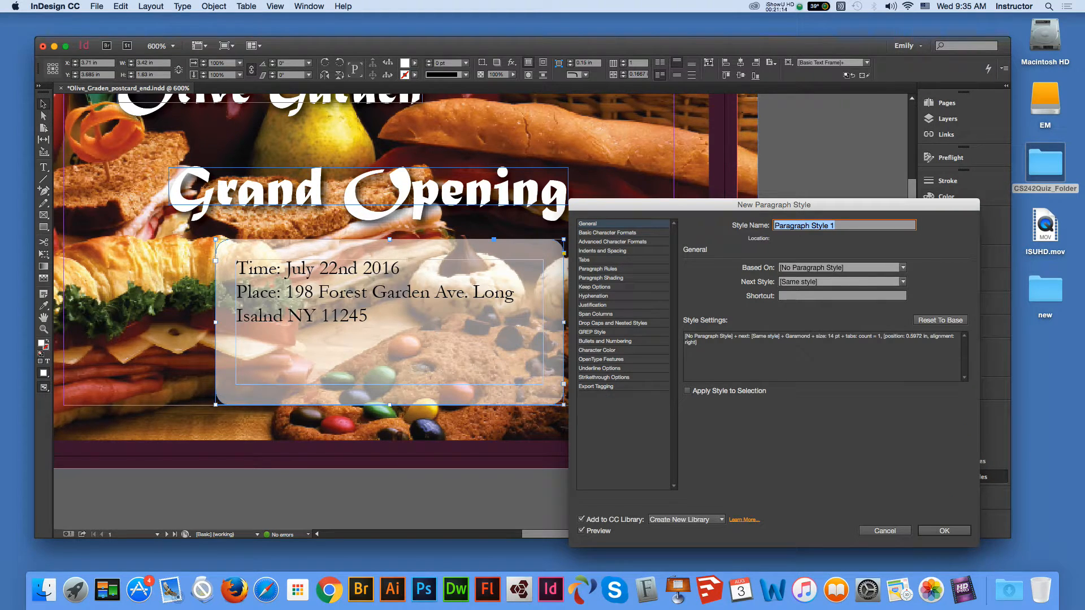
text(tabs)
click(585, 260)
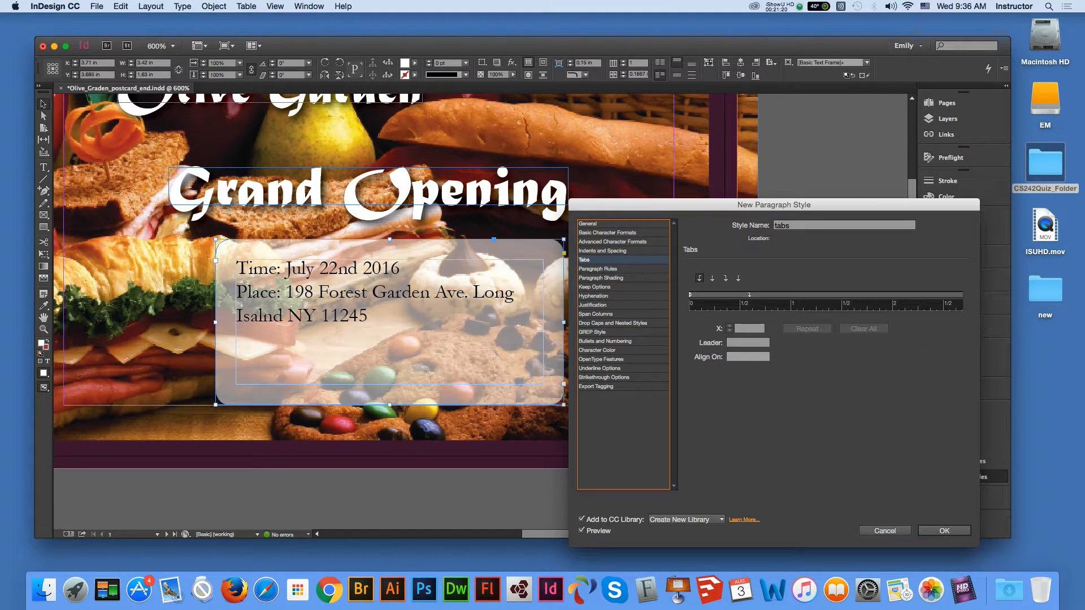
drag(749, 295, 757, 295)
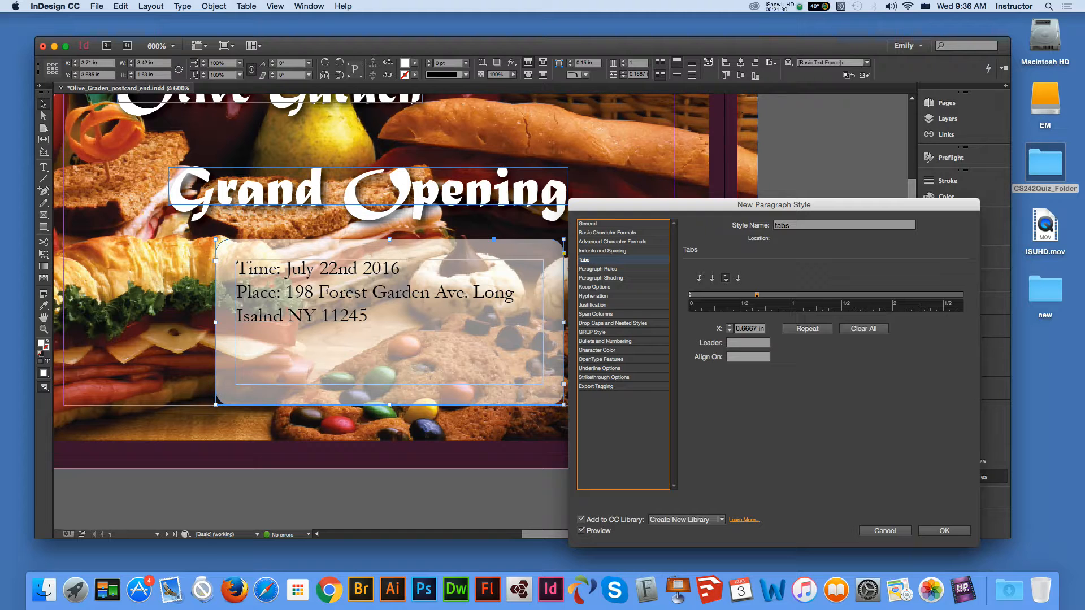
drag(739, 328, 764, 328)
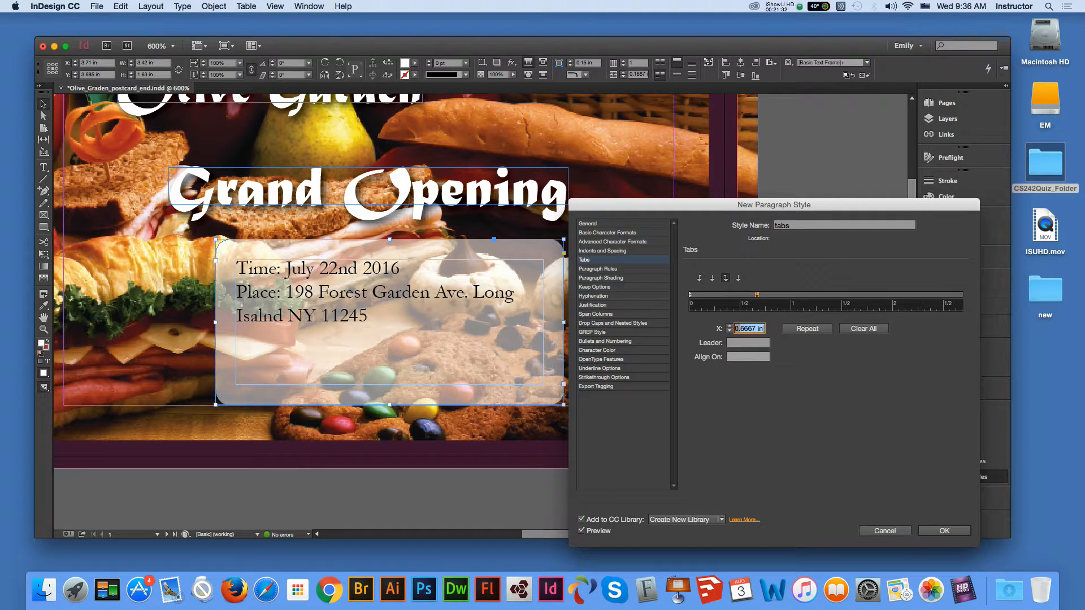
text(.5 in)
key(Return)
- Give the tabs style a 0.5 in left indent and -0.5 in first-line indent
click(603, 250)
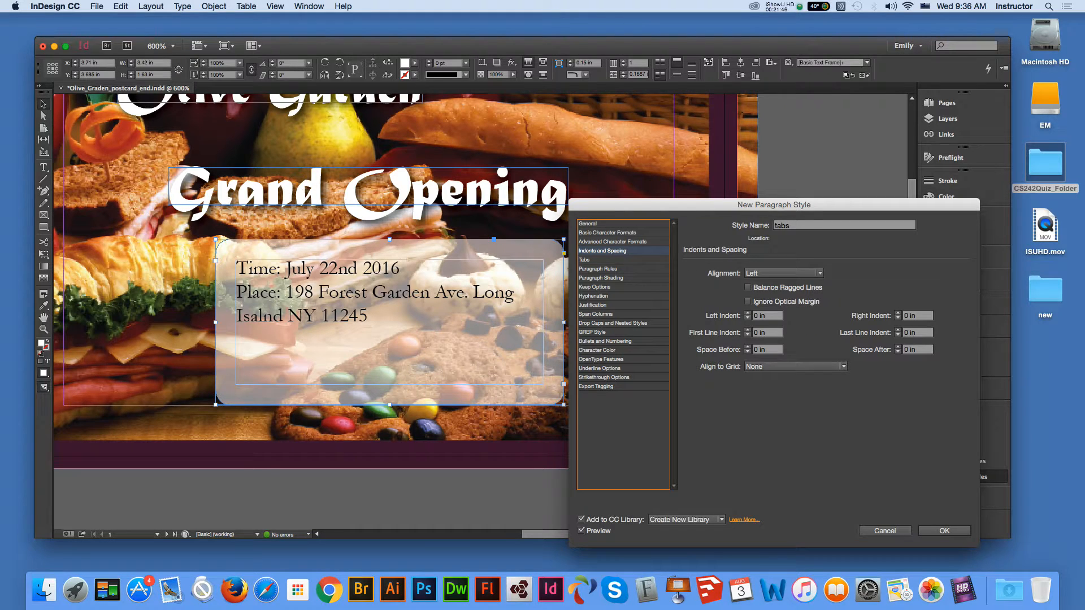
key(Tab)
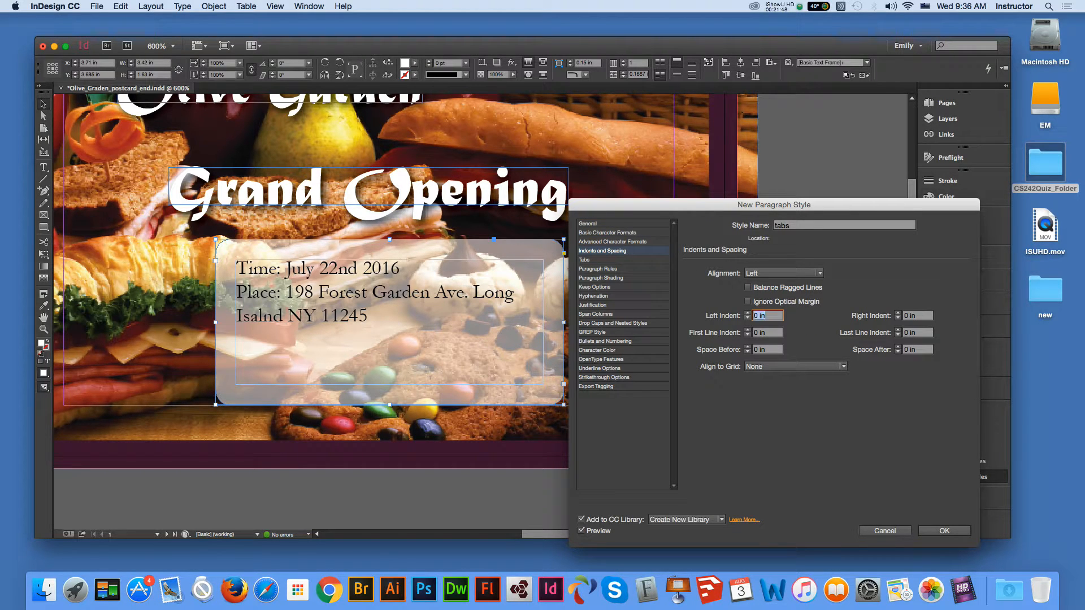
text(0.5)
key(Tab)
text(-0.5)
key(Return)
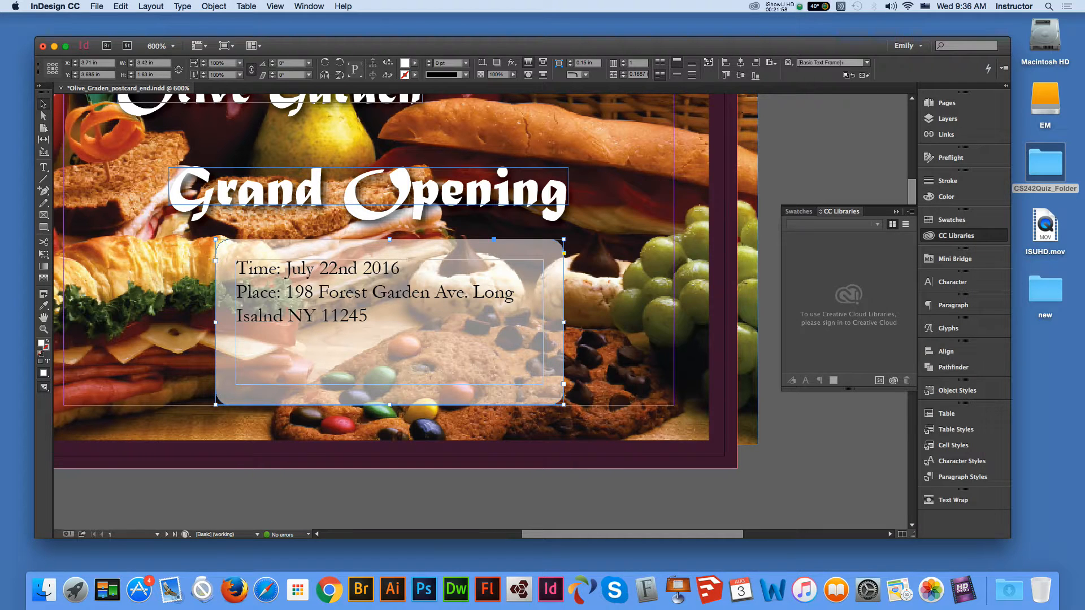
- Apply the tabs paragraph style to all three event-detail lines
double_click(369, 316)
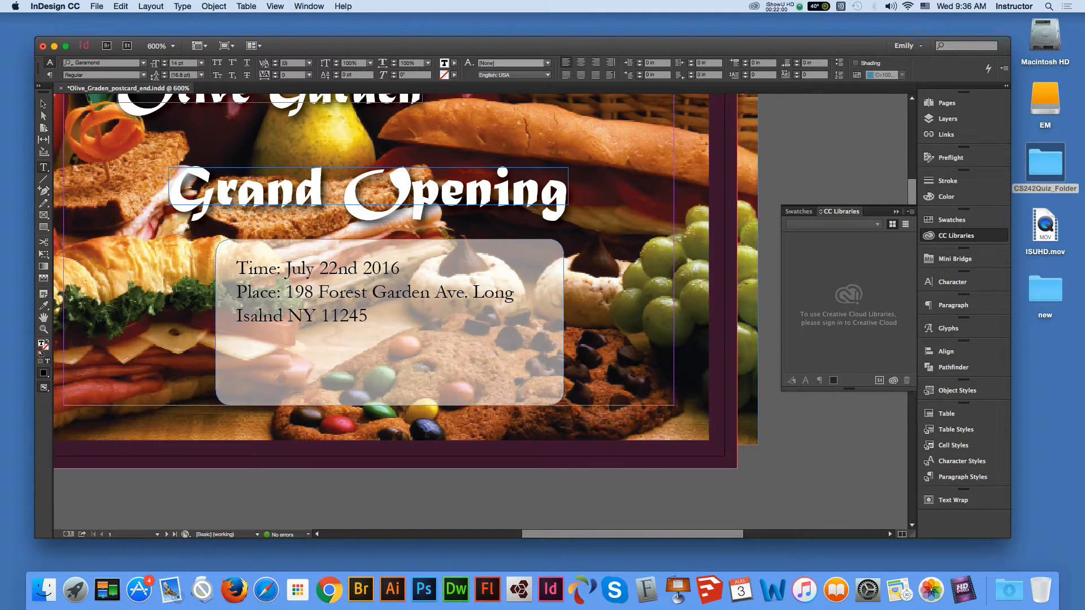
drag(369, 317, 236, 267)
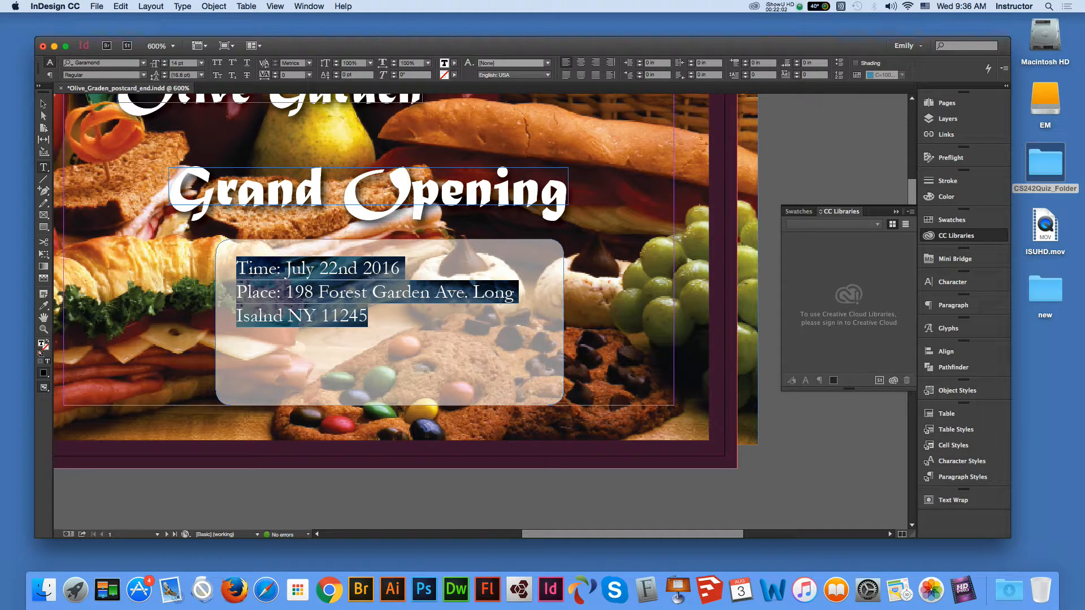
click(962, 476)
click(823, 441)
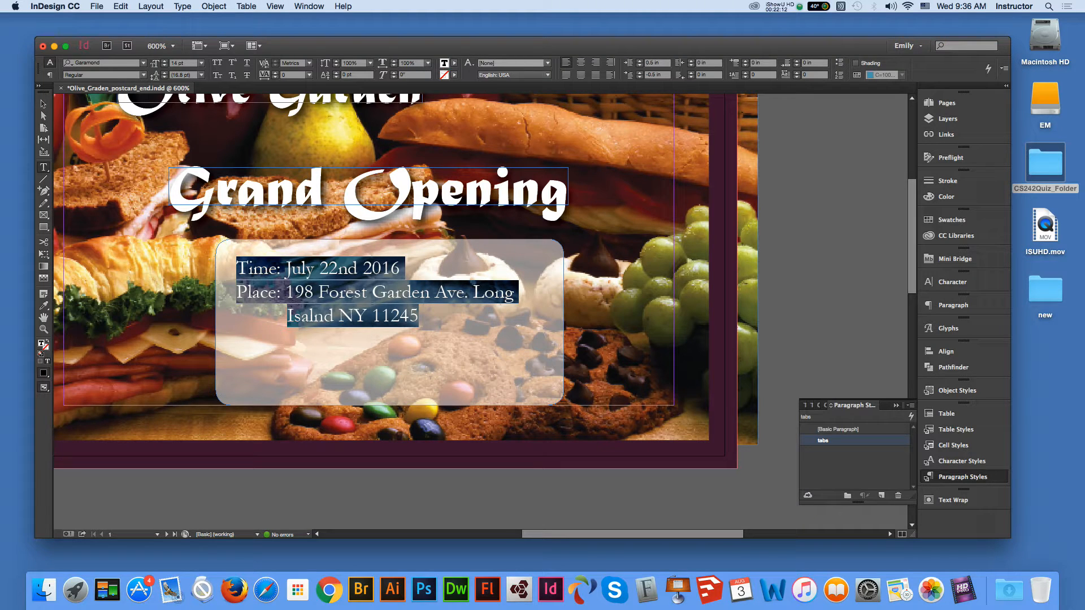
- Narrow the rounded frame so the address wraps, and centre it horizontally
key(Escape)
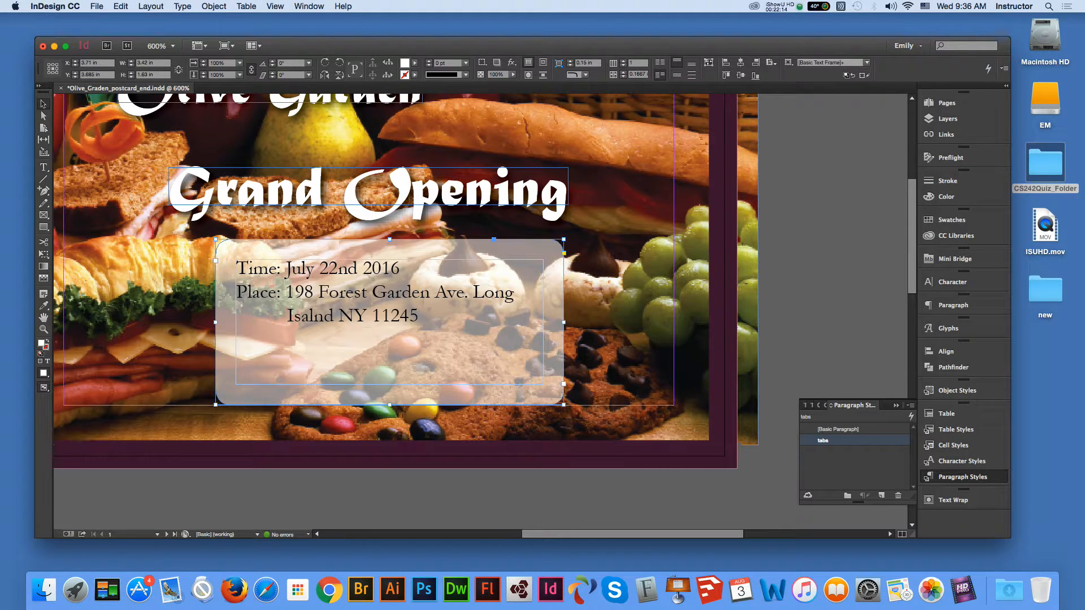
drag(564, 404, 517, 399)
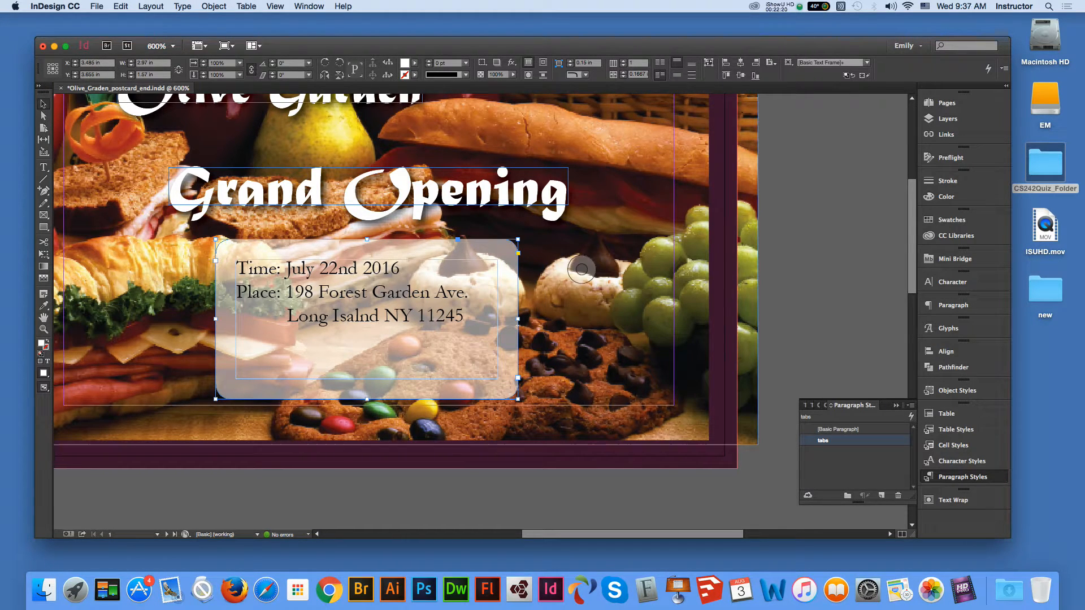
key(super+shift+a)
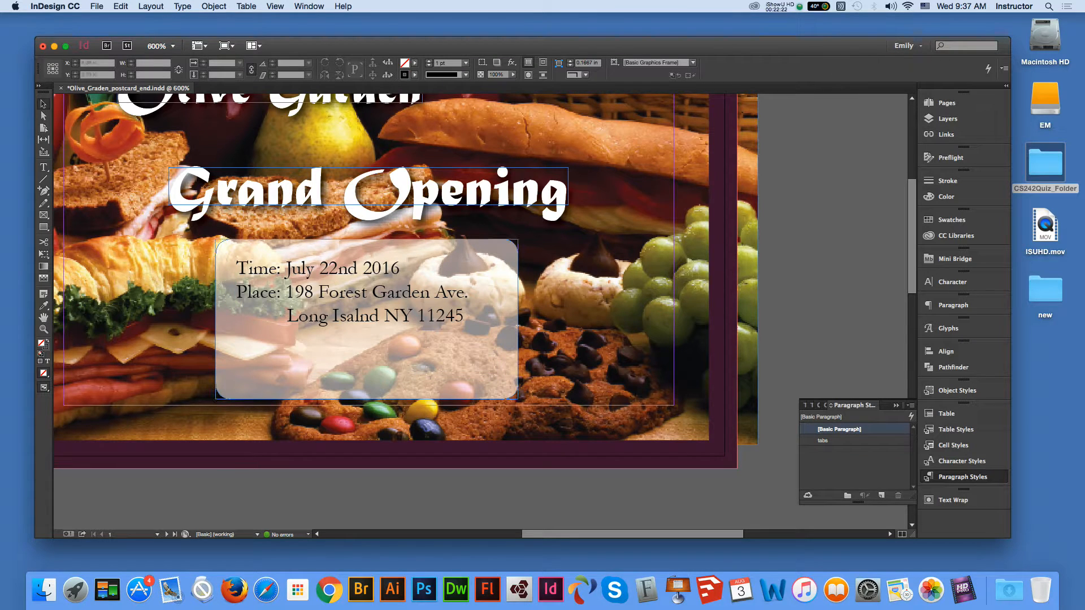
click(407, 339)
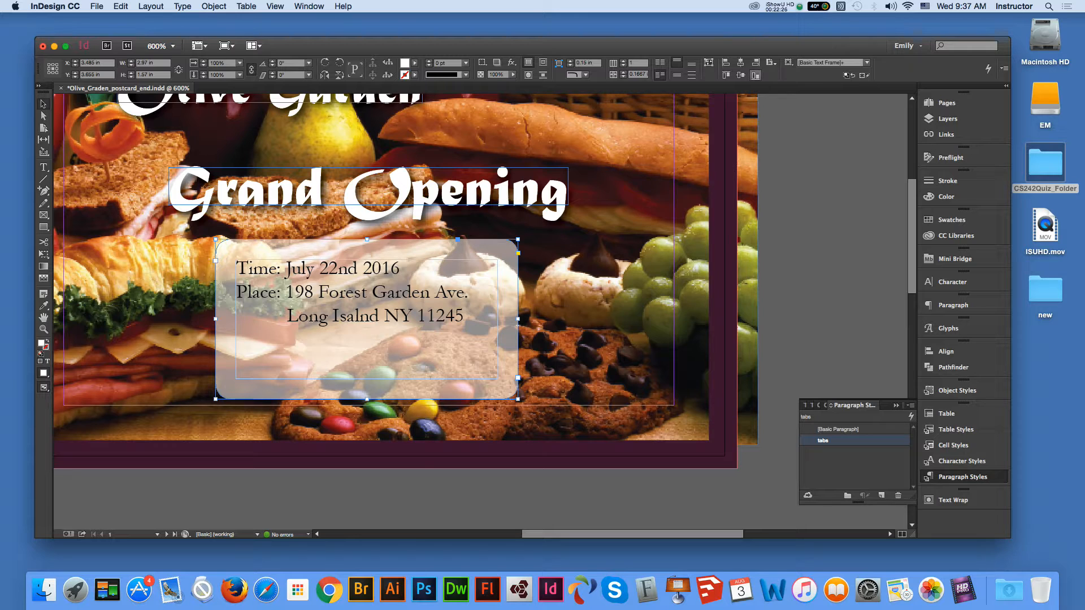
click(740, 62)
key(super+shift+a)
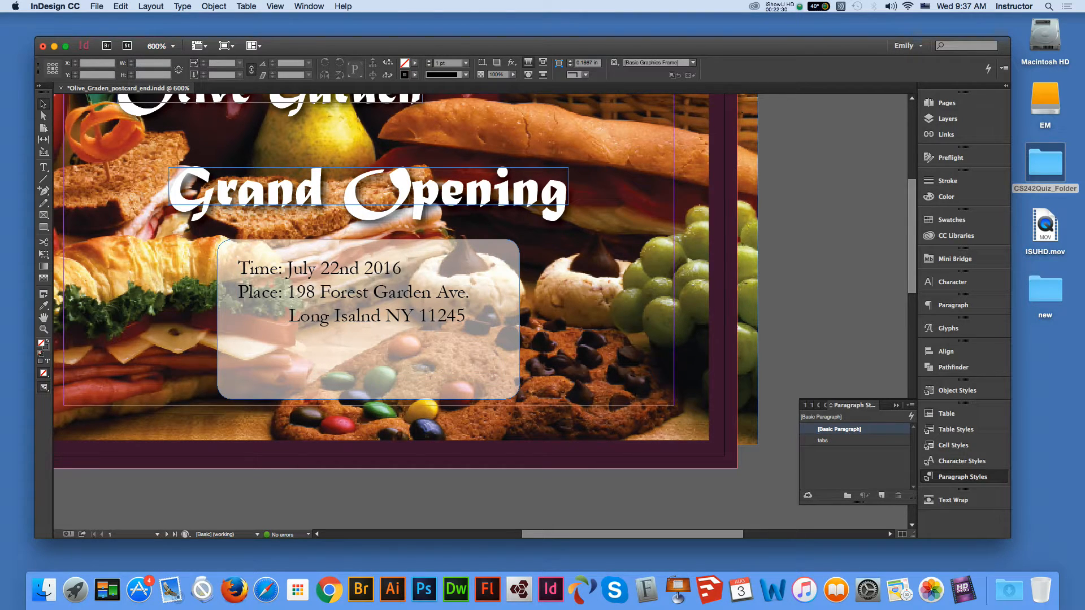
- Shorten the rounded frame by adjusting its bottom edge
click(369, 319)
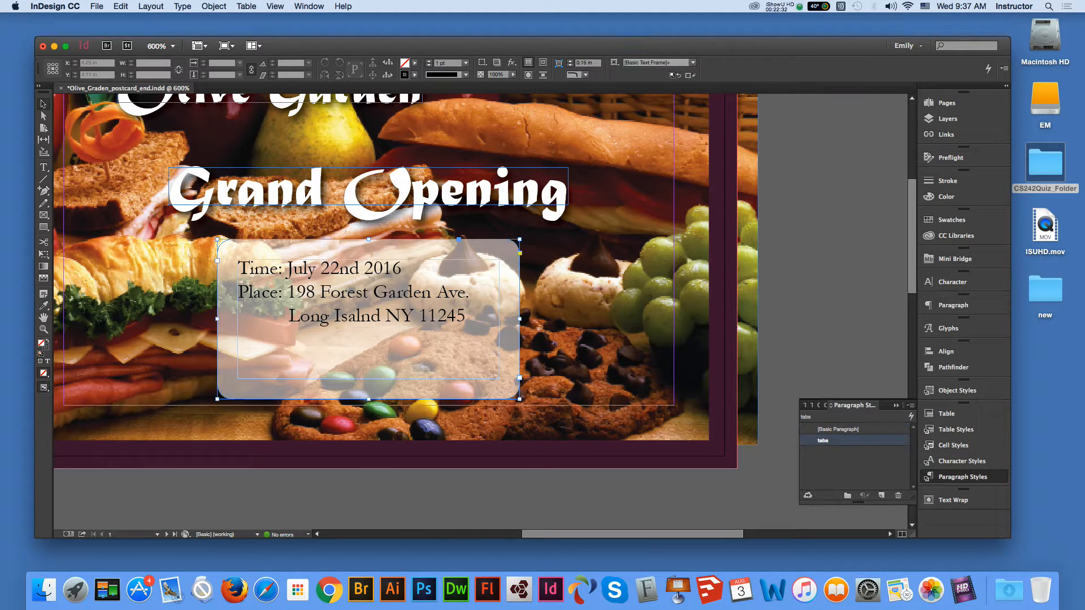
drag(368, 398, 369, 366)
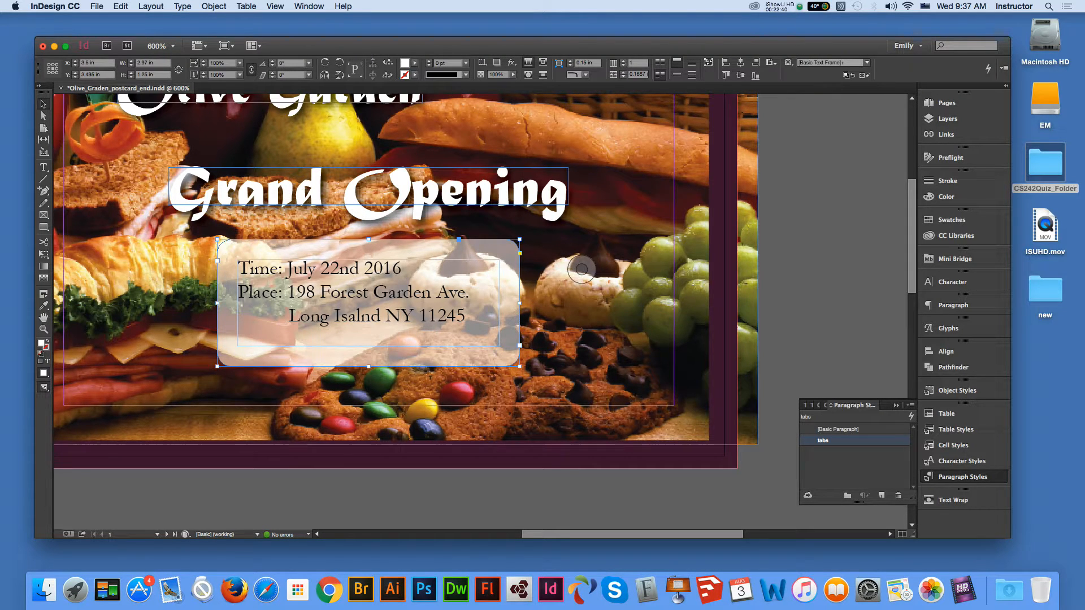
mouse_move(368, 366)
mouse_down()
mouse_move(369, 392)
mouse_move(368, 383)
mouse_up()
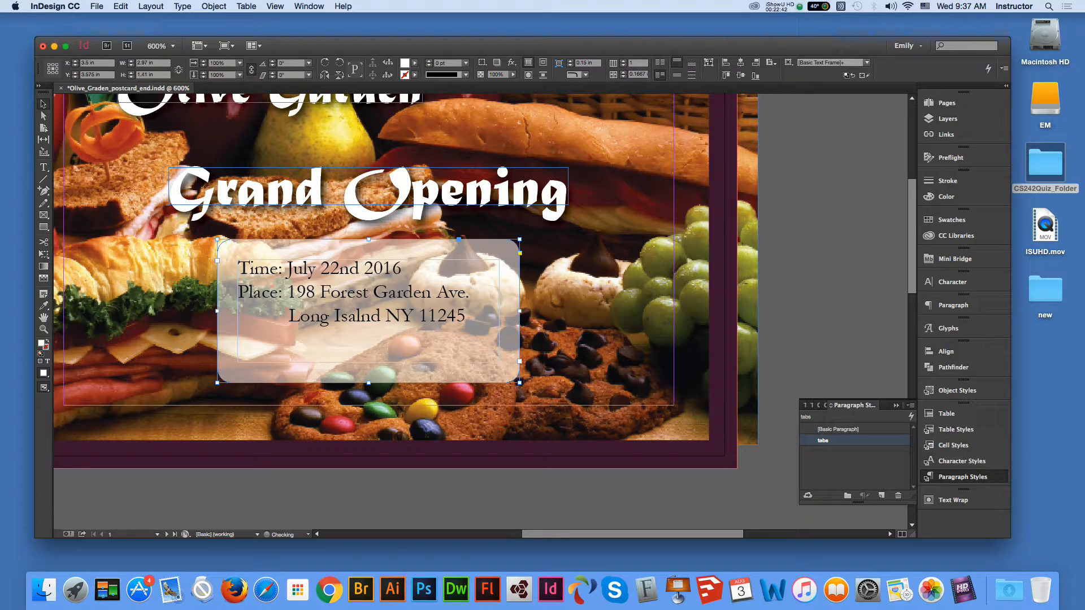
double_click(822, 441)
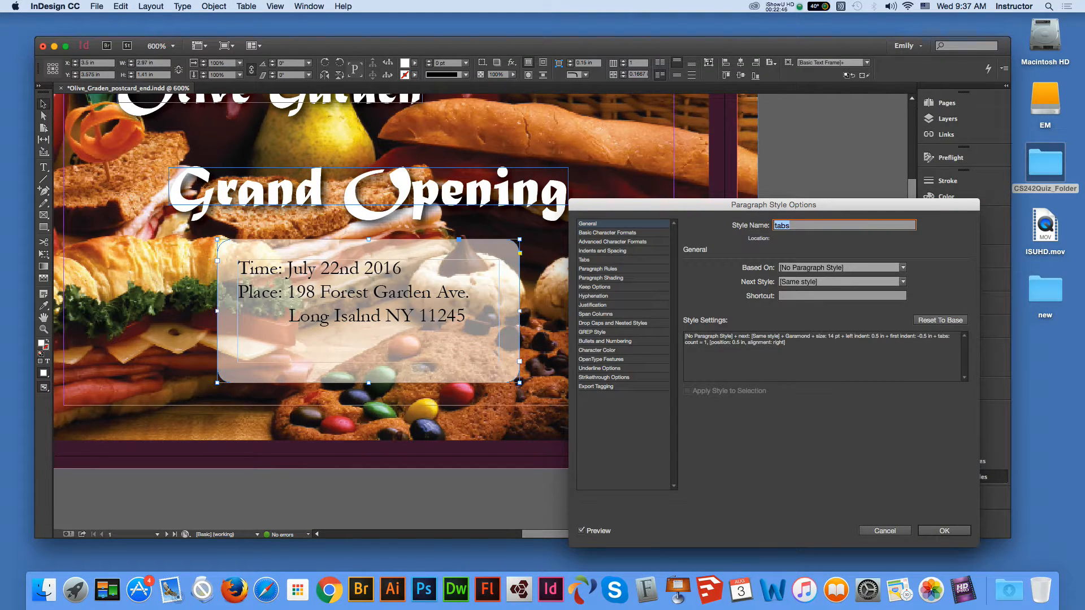
- Set the tabs style's leading to 20 pt in Basic Character Formats
click(607, 233)
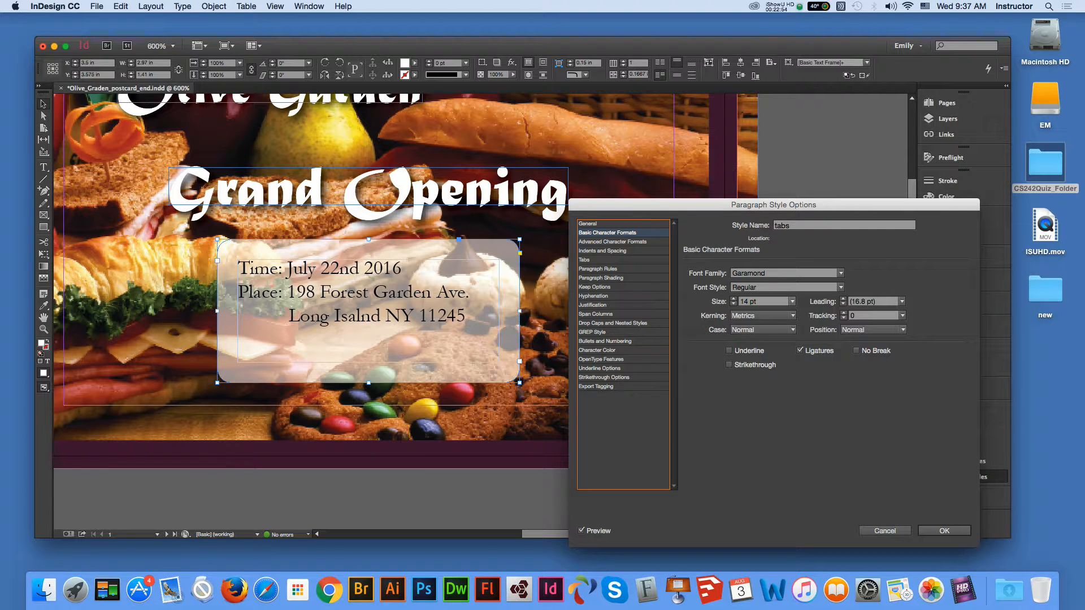
click(902, 302)
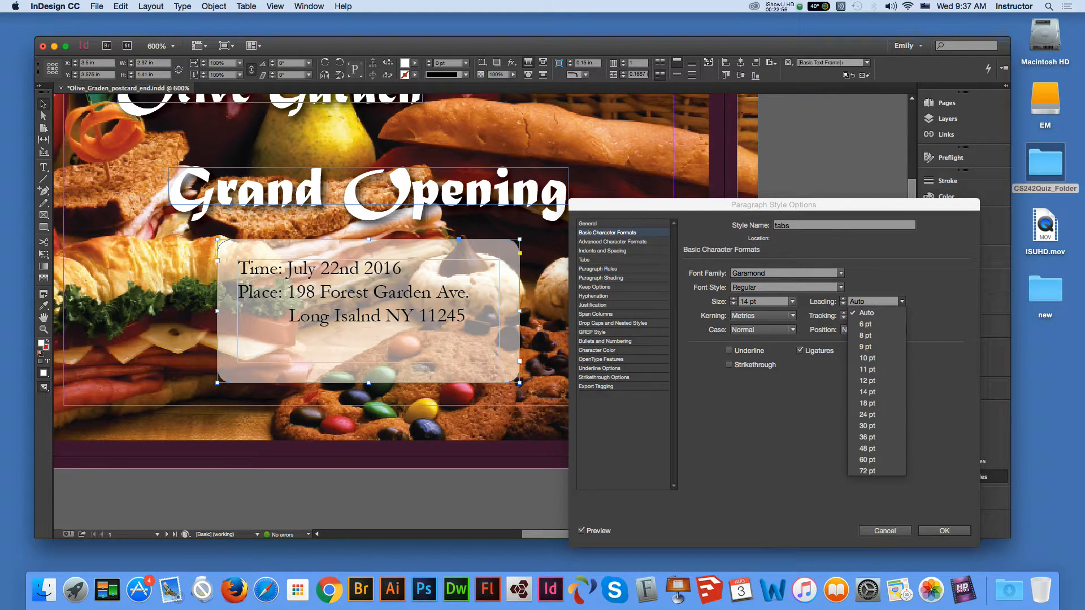
click(866, 403)
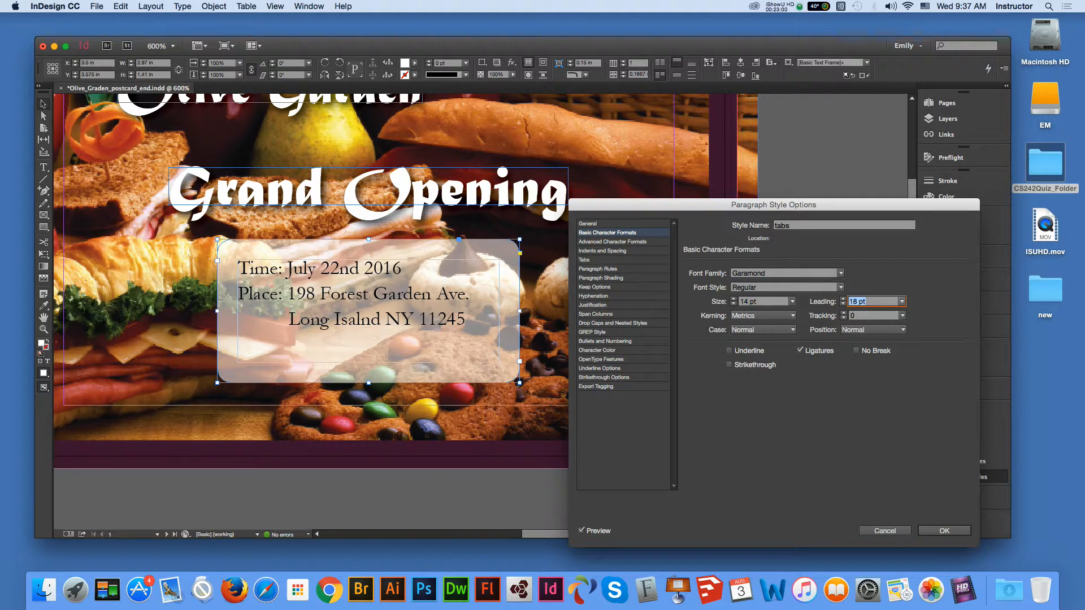
click(866, 302)
drag(866, 301, 848, 302)
text(20)
key(Tab)
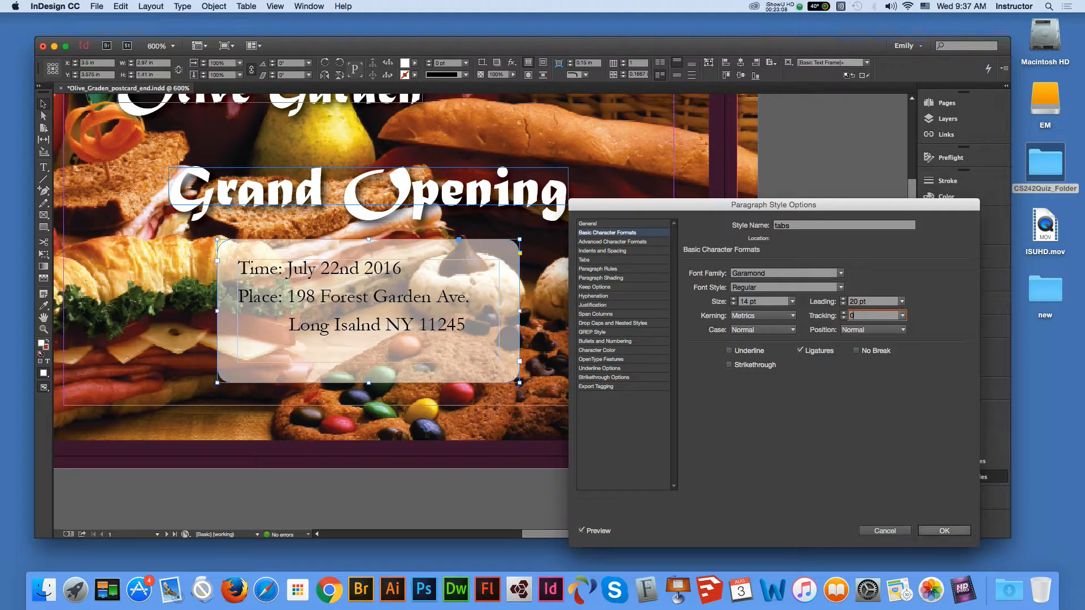
key(Return)
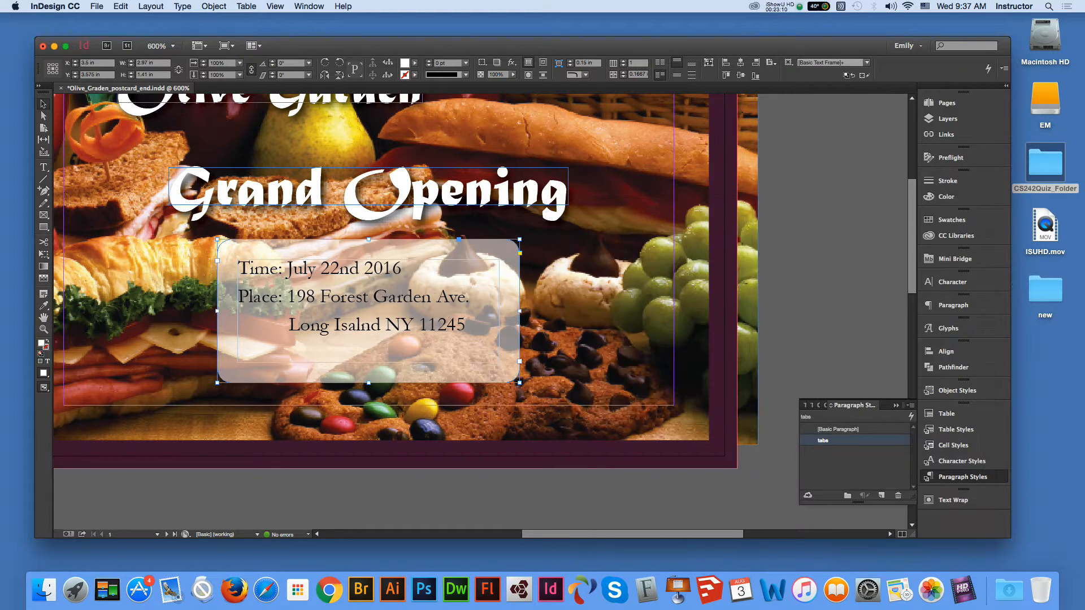
- Save the postcard, then pan down and zoom in on the blank page 2
key(super+shift+a)
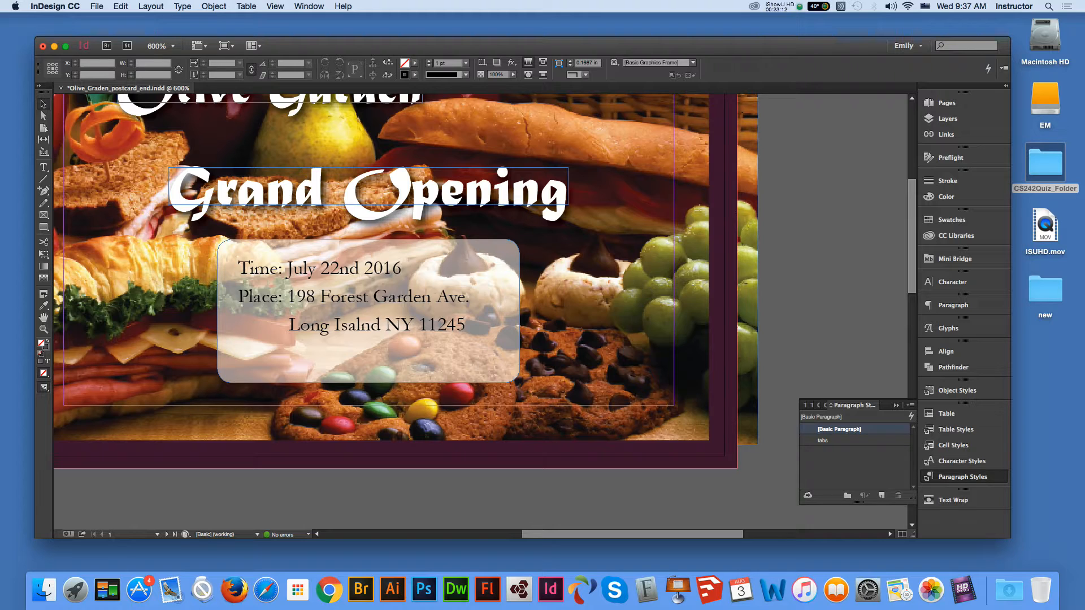
key(super+minus)
key(super+minus)
key(super+minus)
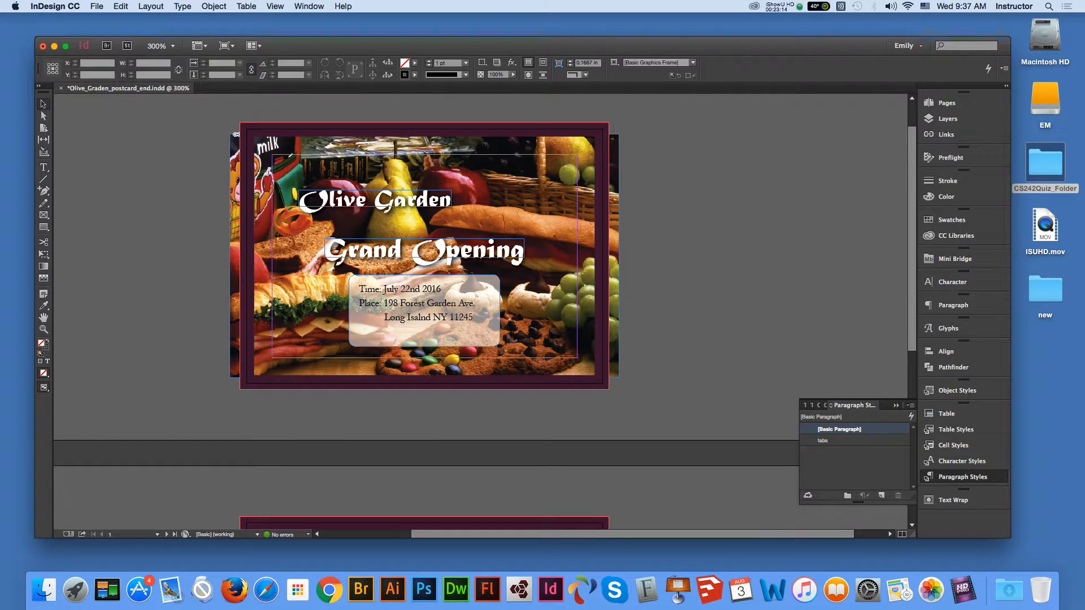
key(super+minus)
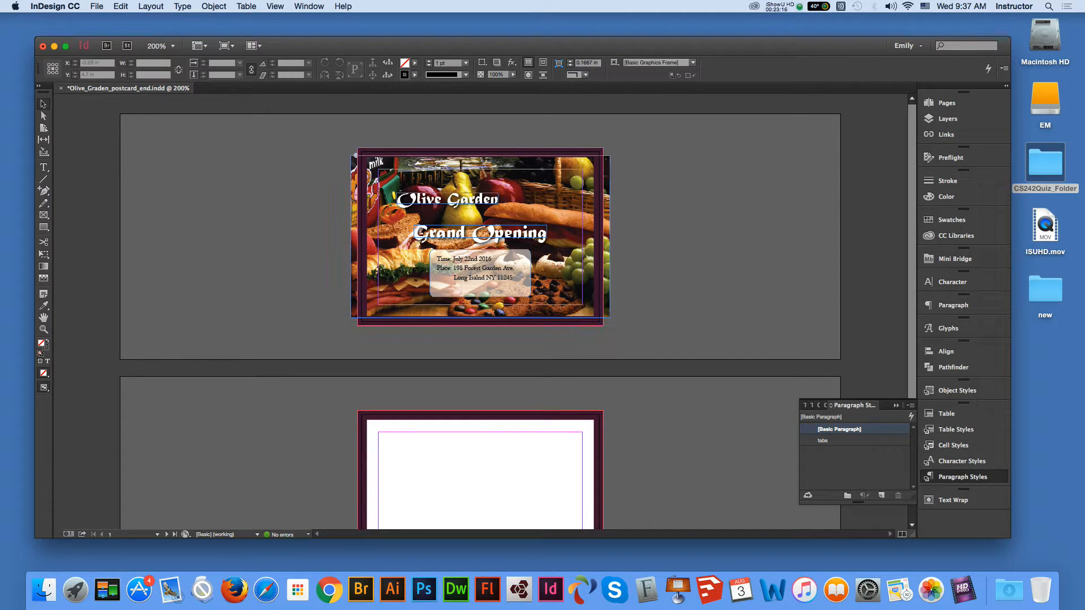
click(44, 317)
drag(550, 418, 551, 304)
click(44, 103)
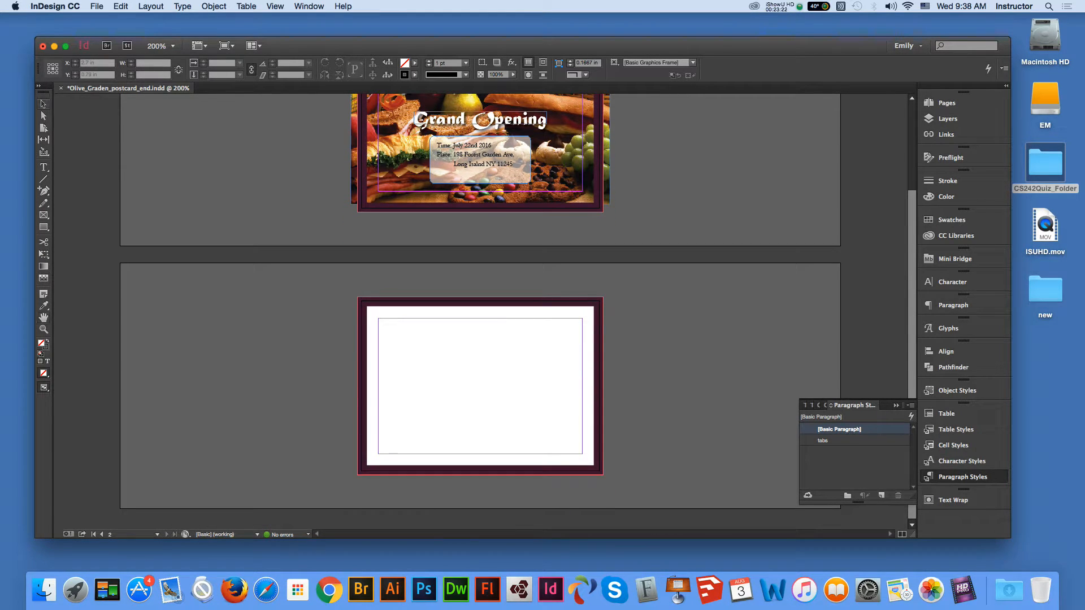
key(super+s)
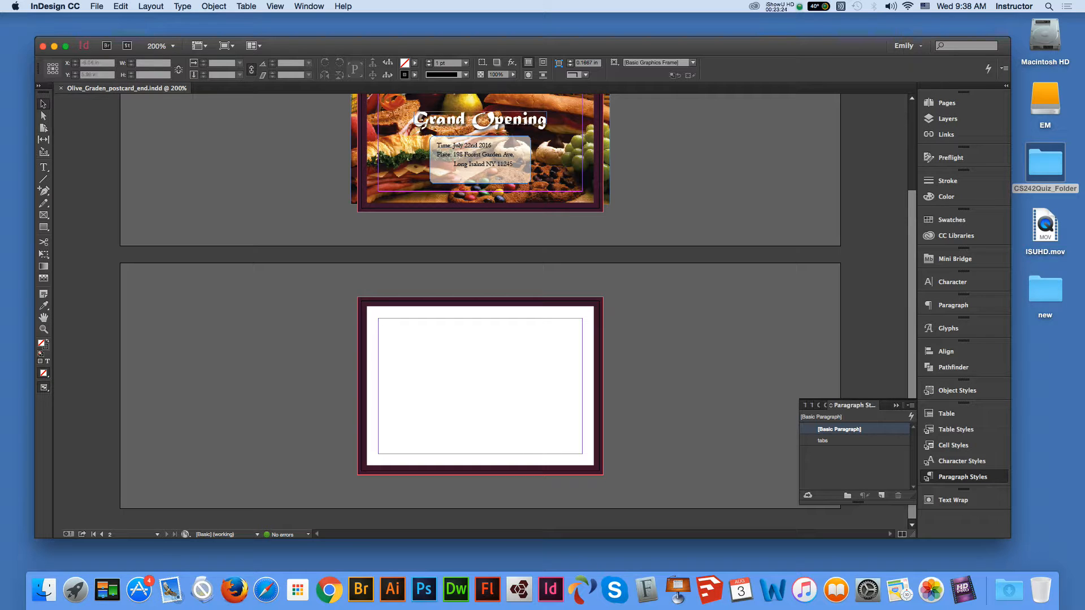
click(44, 329)
click(464, 376)
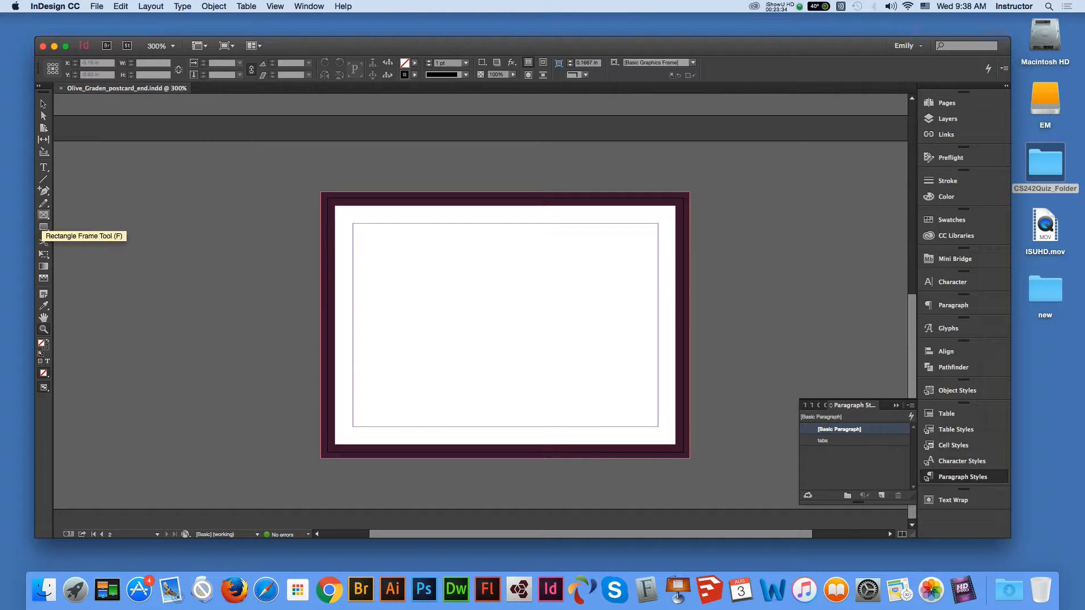
- Draw a text frame over the left half of the back page
click(43, 168)
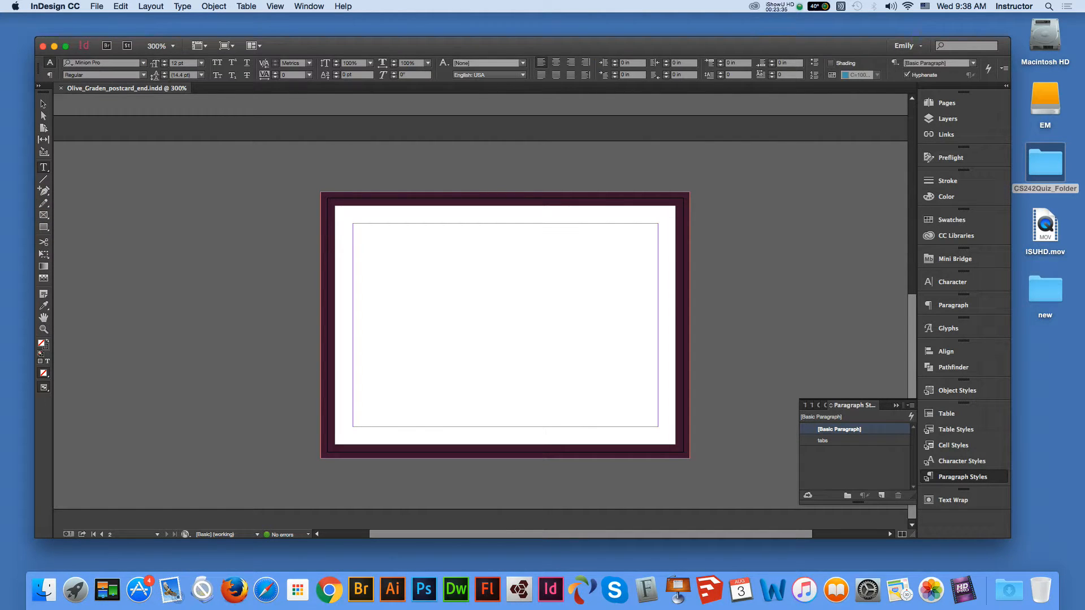
drag(327, 198, 499, 452)
key(Escape)
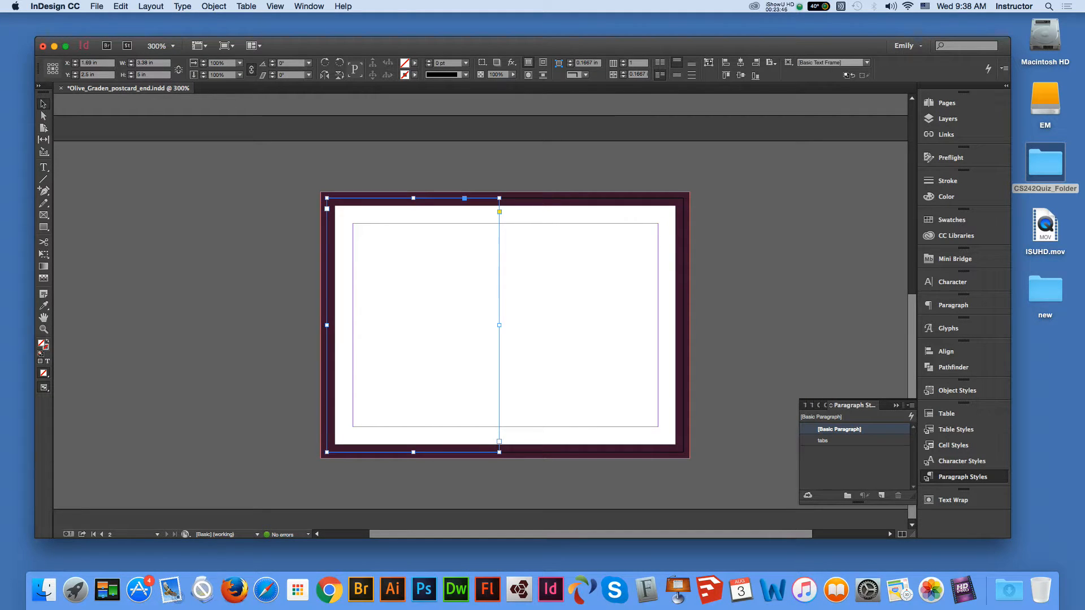
key(t)
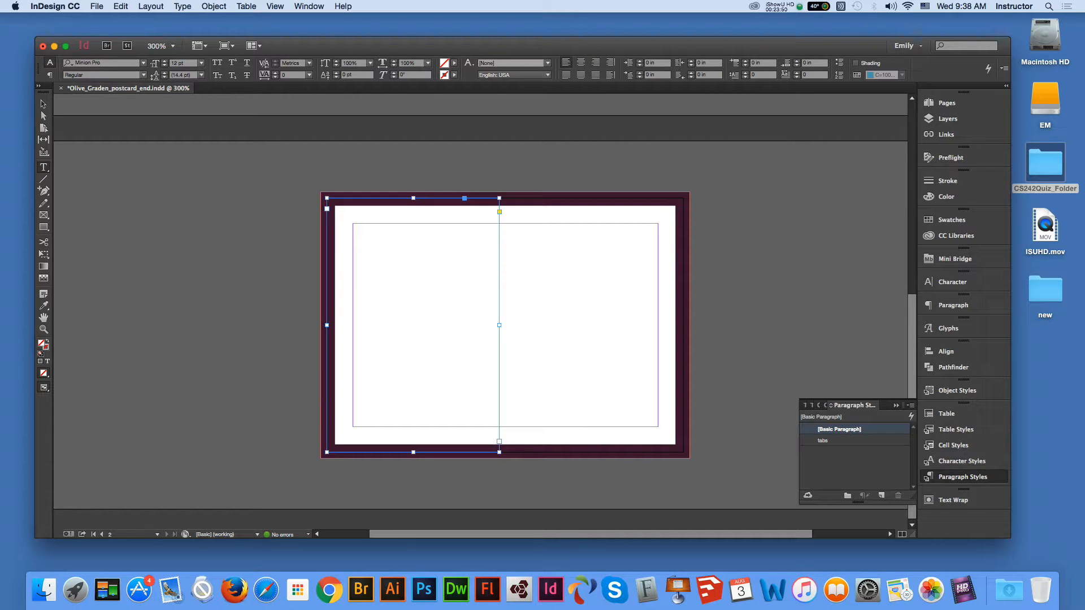
key(Escape)
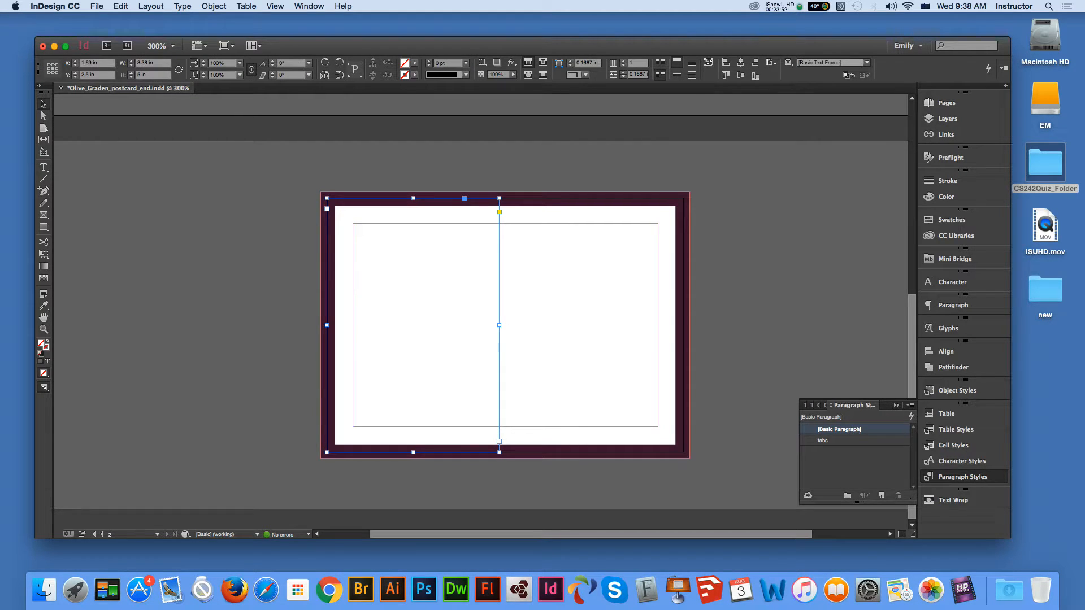
- Give the new frame 0.45 in inset spacing on all sides with centred vertical justification
right_click(477, 202)
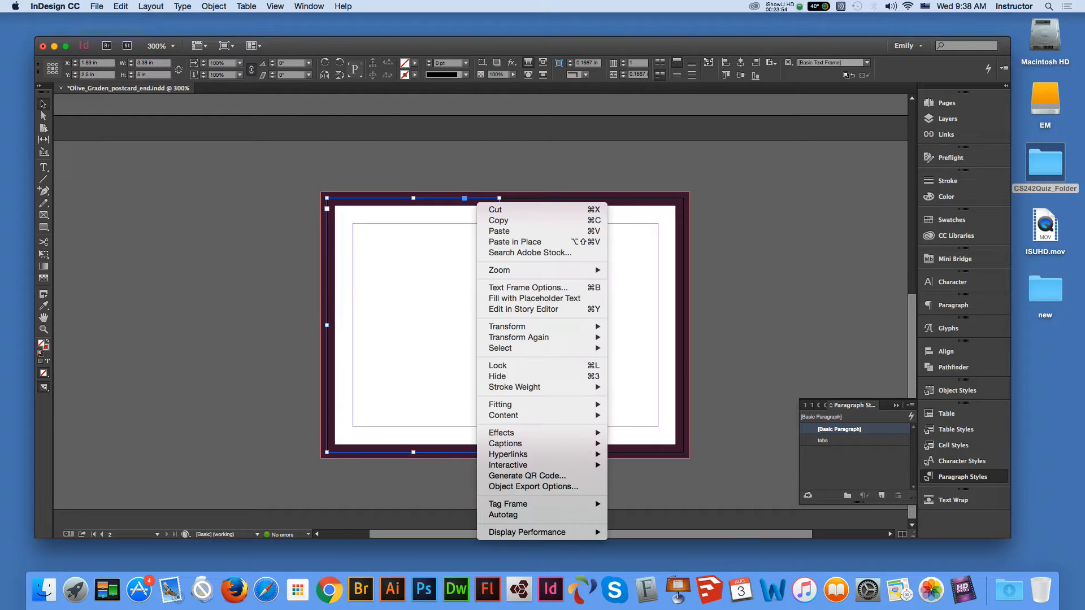
mouse_move(536, 387)
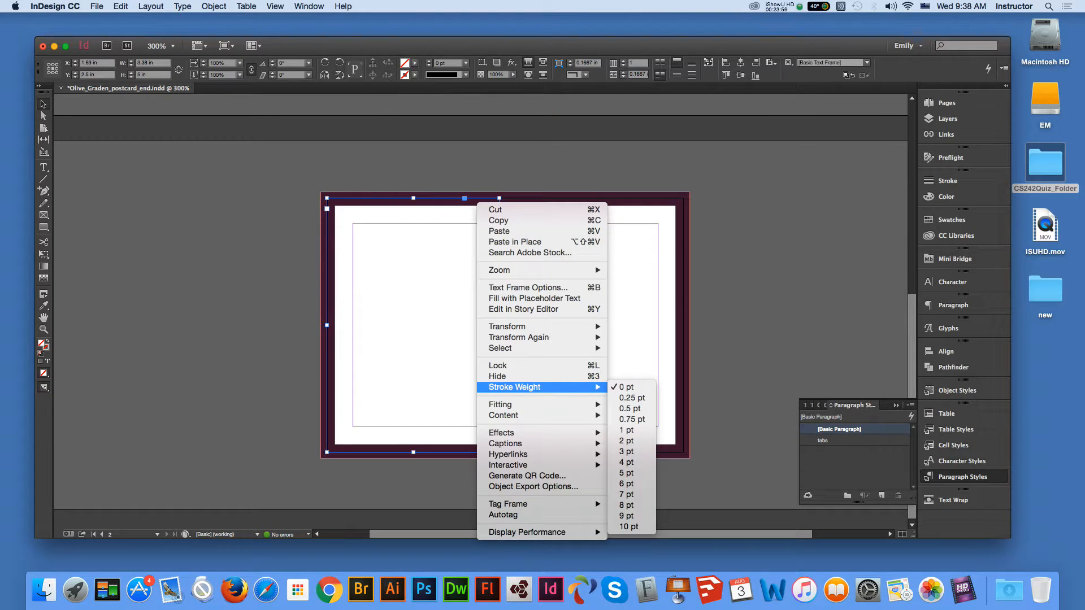
click(527, 287)
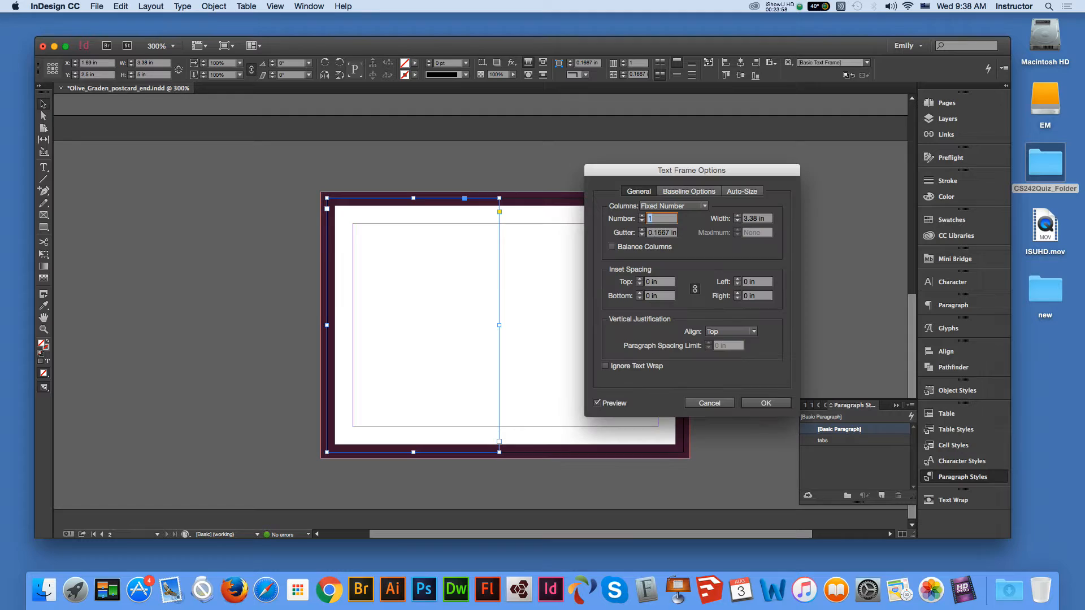
click(659, 282)
text(0.3)
key(Tab)
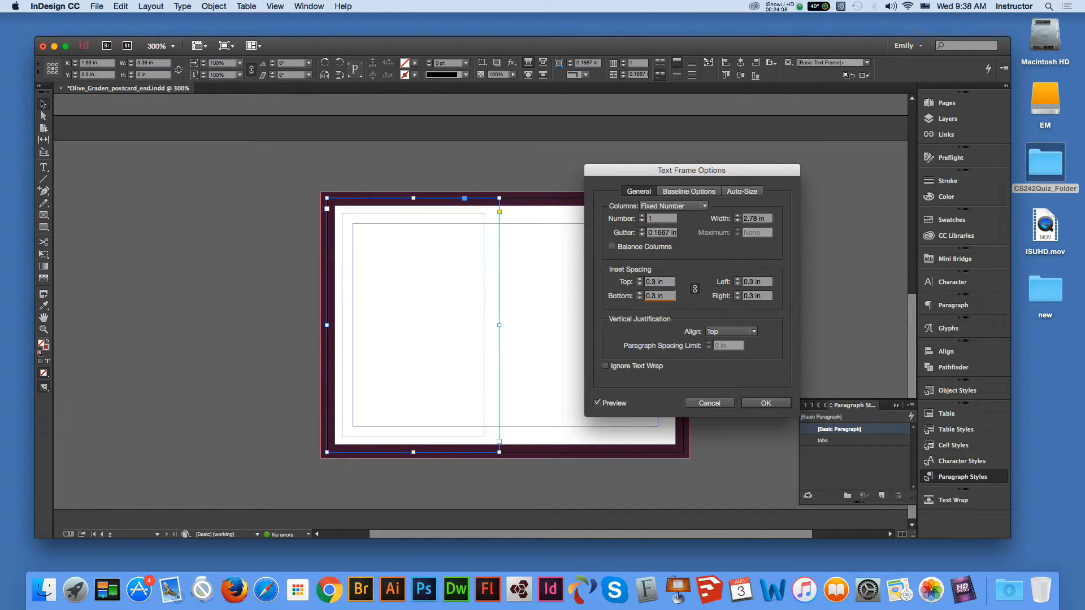
drag(656, 282, 651, 282)
text(4)
key(Tab)
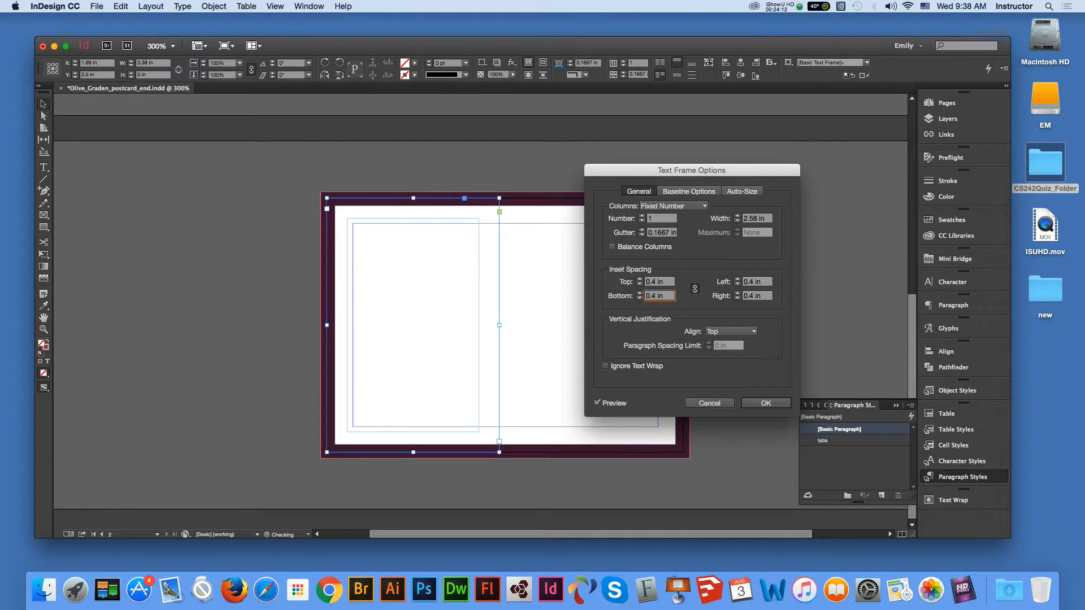
click(655, 282)
text(5)
click(662, 295)
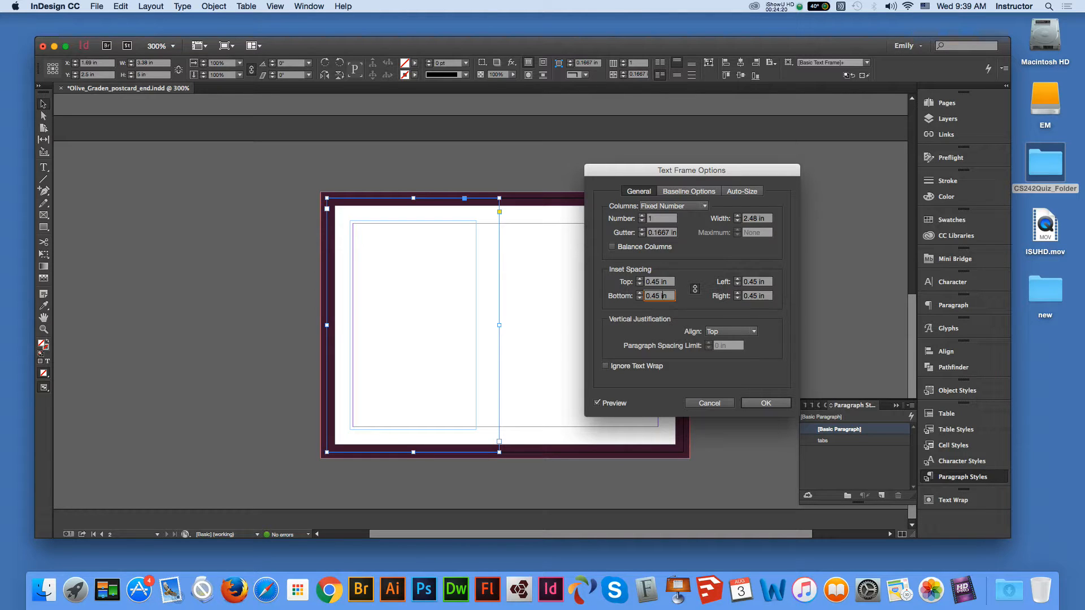
click(731, 331)
click(727, 353)
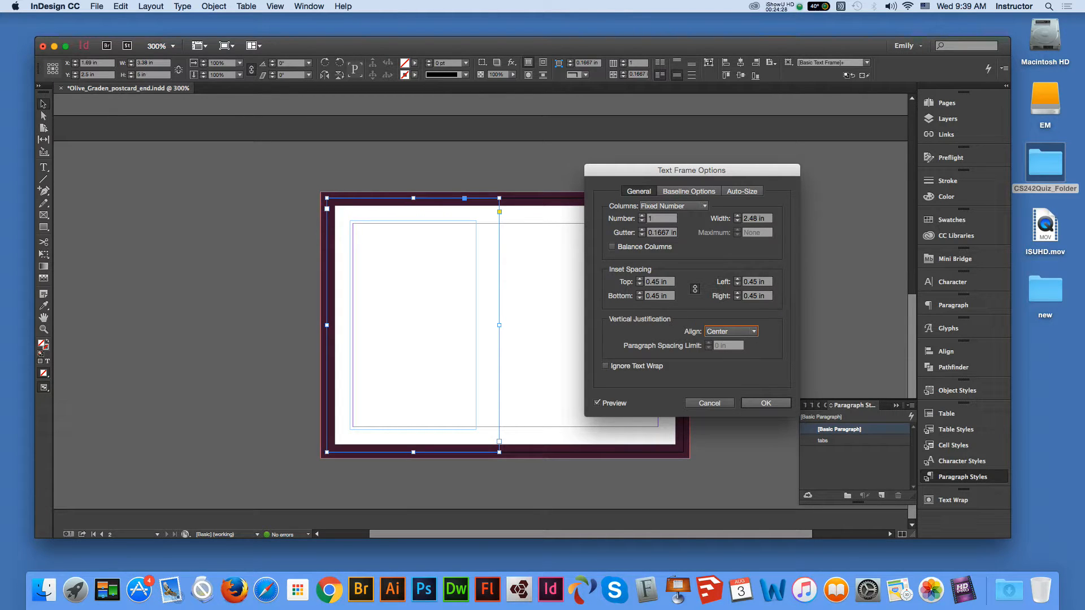
key(Return)
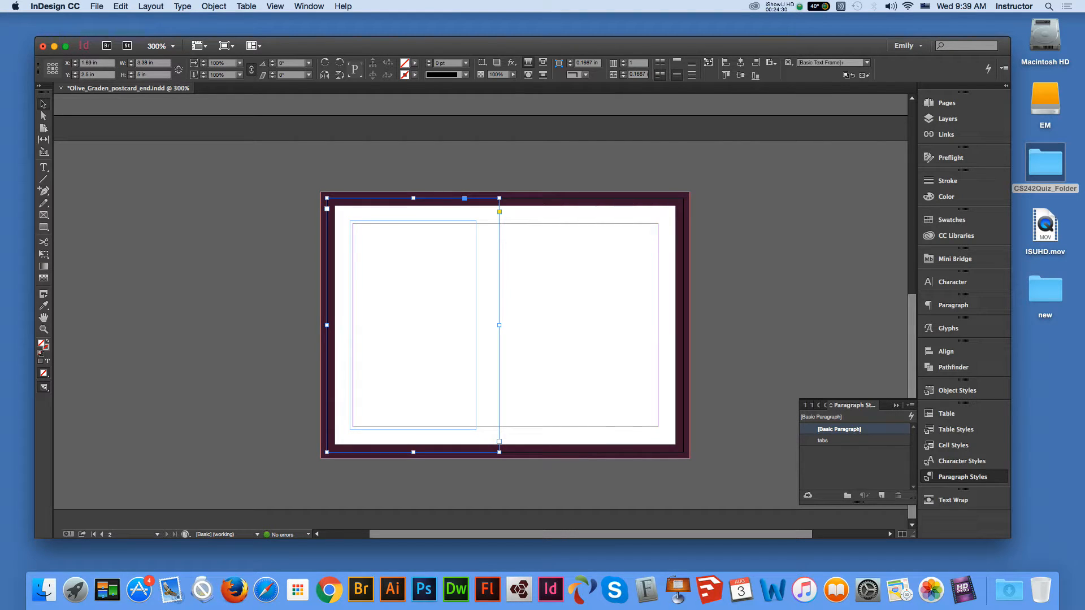
- Change the frame's vertical justification back to Top and place the text cursor inside
click(43, 167)
click(351, 326)
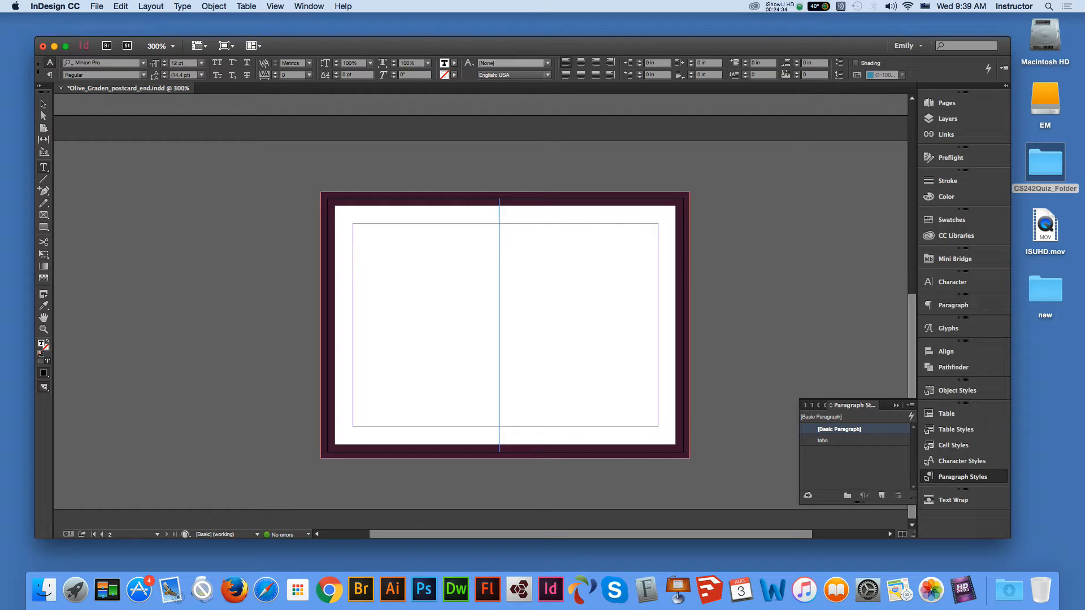
key(Escape)
right_click(413, 230)
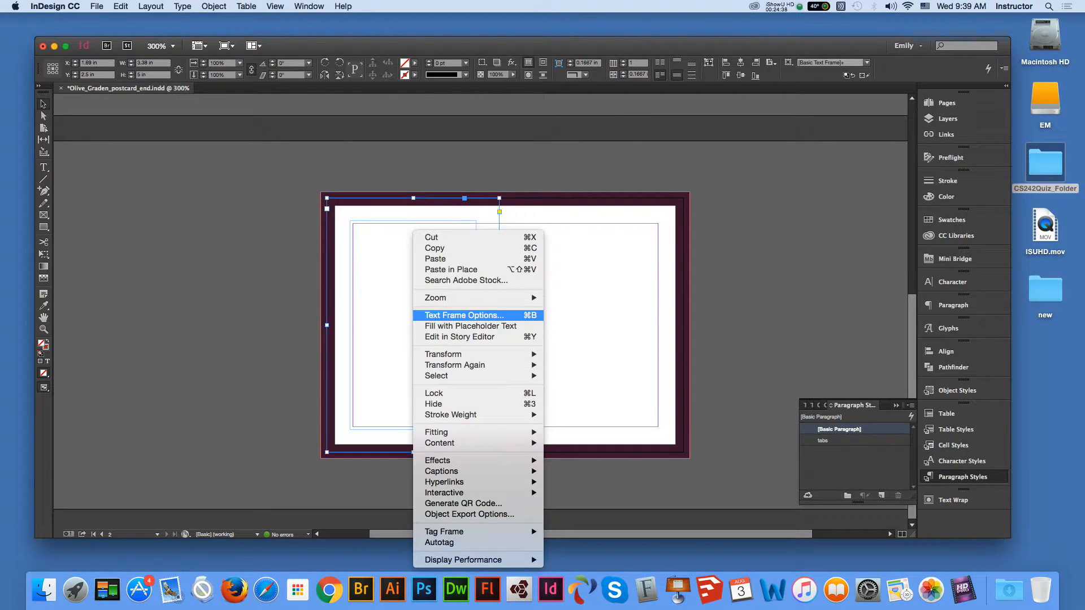
click(463, 315)
click(731, 331)
click(722, 343)
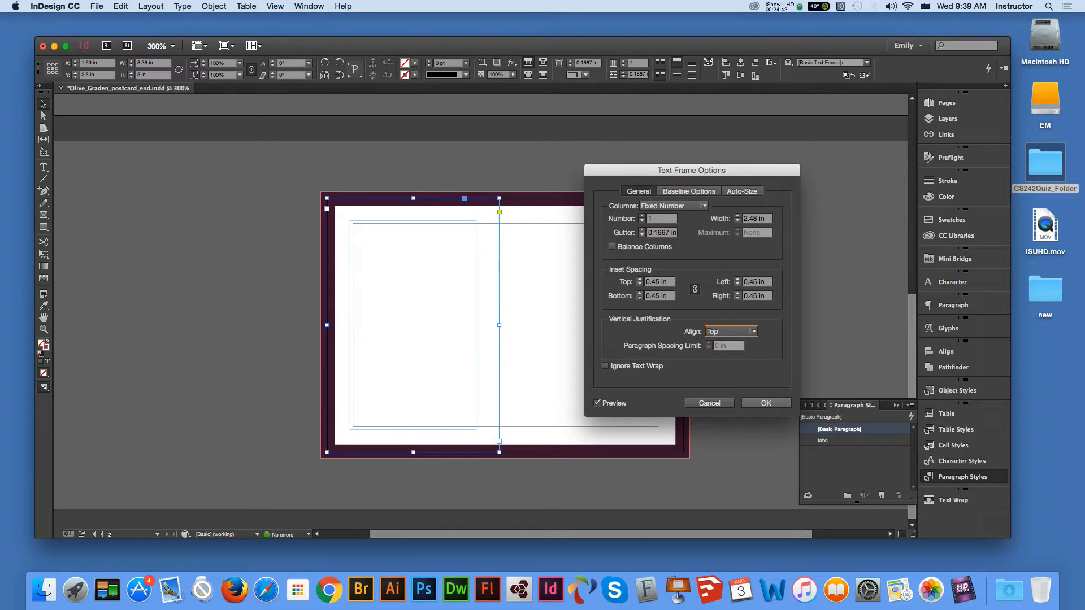
key(Return)
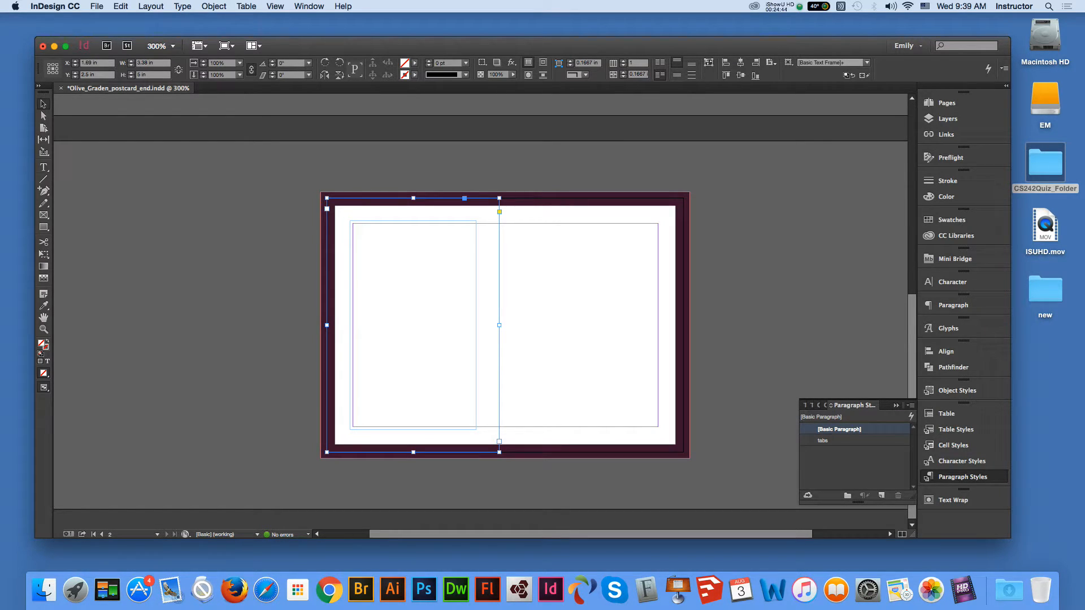
key(t)
click(395, 271)
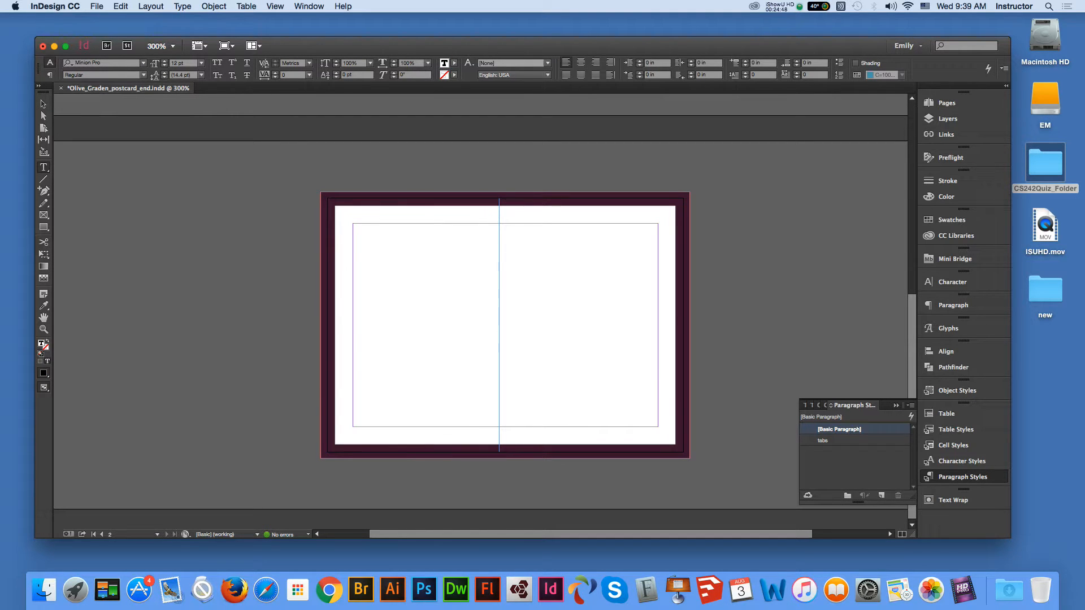
- Type the lines 'Join us for our', 'Garnd Opening' and 'Friends & Family Night'
text(Join us for our)
key(Return)
text(Garnd Opening)
key(Return)
text(Friend)
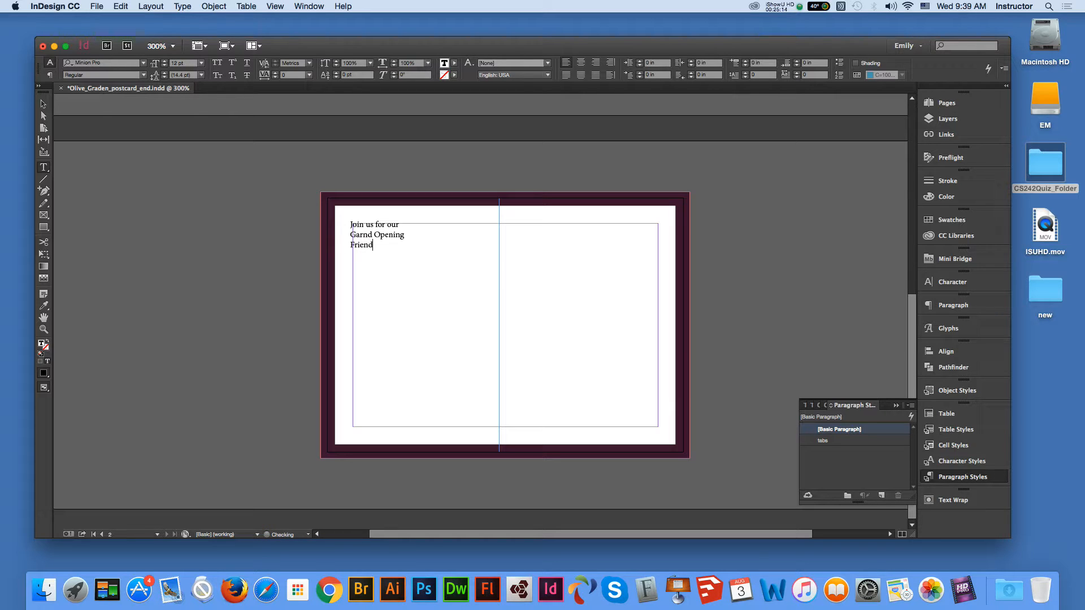
text(s & Family Night)
key(Return)
key(Return)
- Add the date 'Saturday. July 22nd 2016' and the time '3~9 pm.'
text(Satur)
text(day)
text(.)
text( Jy)
key(BackSpace)
text(uly 22)
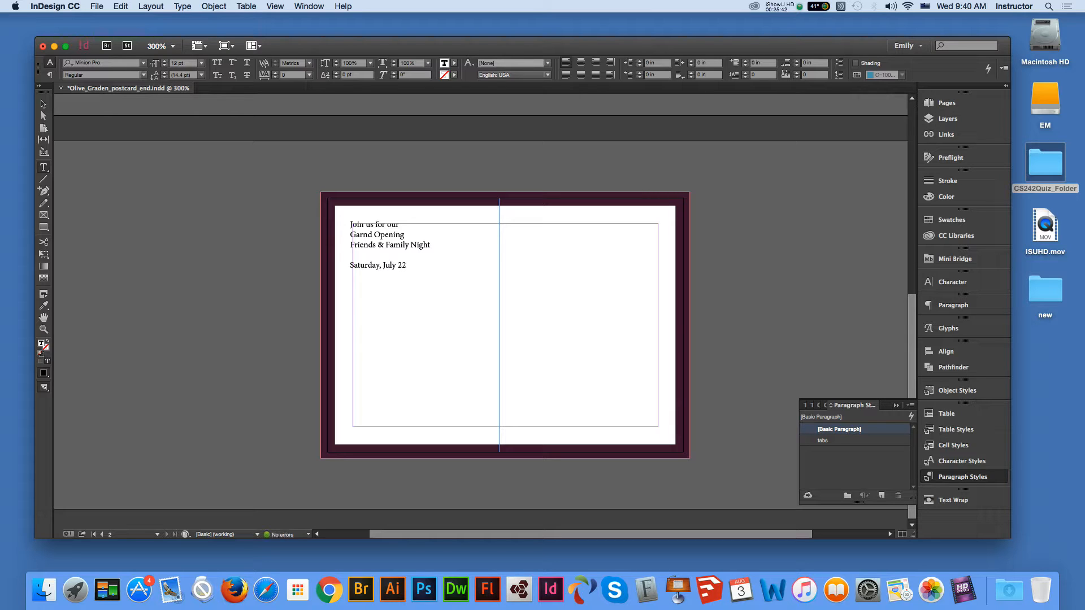
text(nd 2016)
key(Return)
text(3~9 pm.)
key(Return)
- Type the description about free food, wine tasting samples and desserts
text(Experience our gradn)
key(BackSpace)
key(BackSpace)
text(nd)
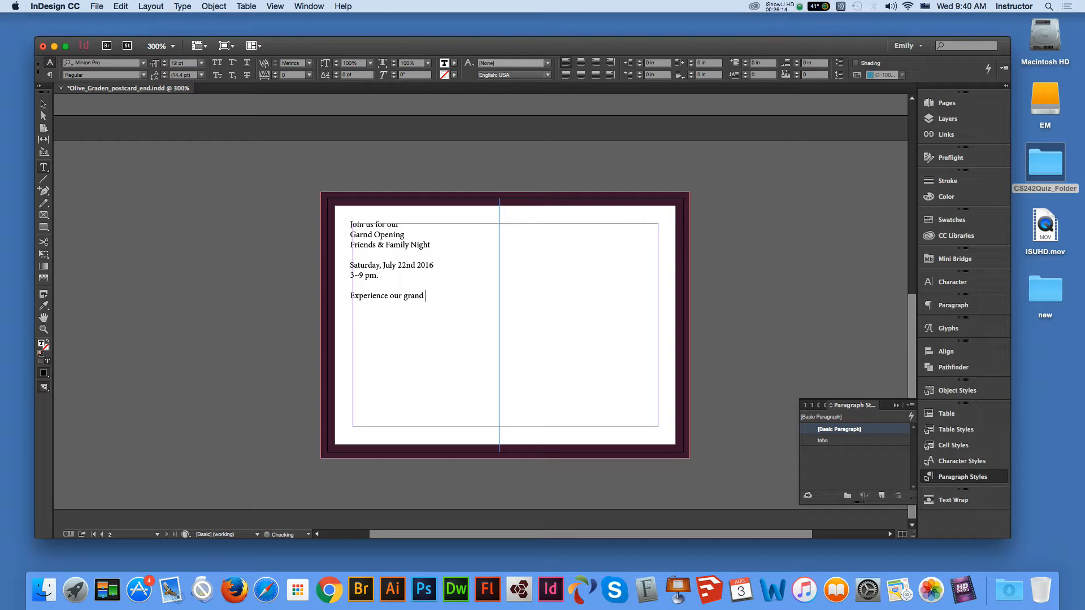
text( openign )
text(while)
text( e)
text(njoy)
text( dozens)
text( of fr)
text(ee)
text( food)
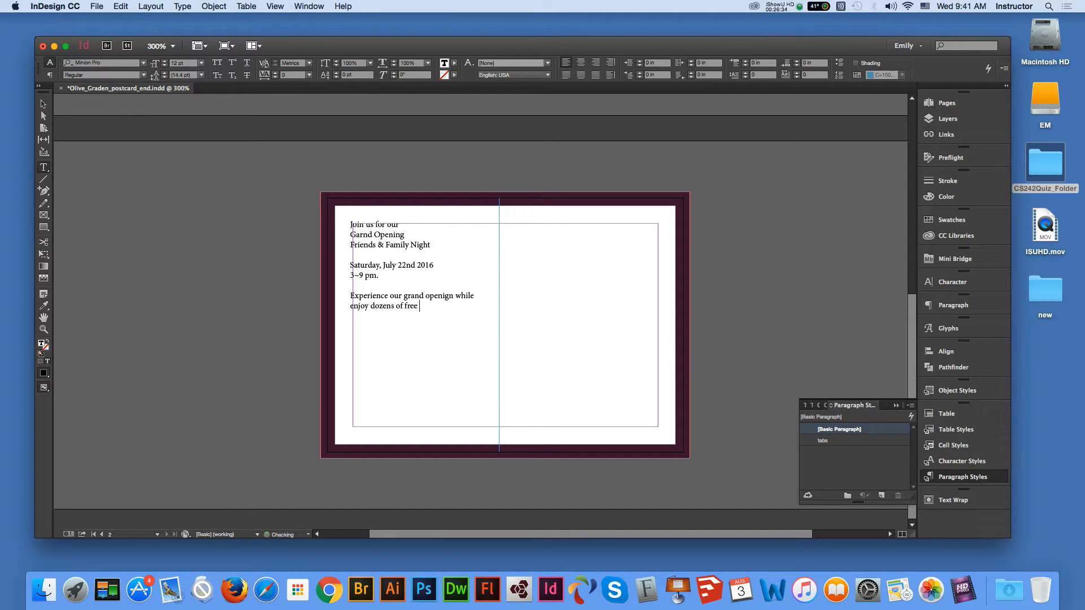
text( and )
text(win)
text(nie t)
text(asting)
text(sa)
text(mple a)
text(pp)
text(re)
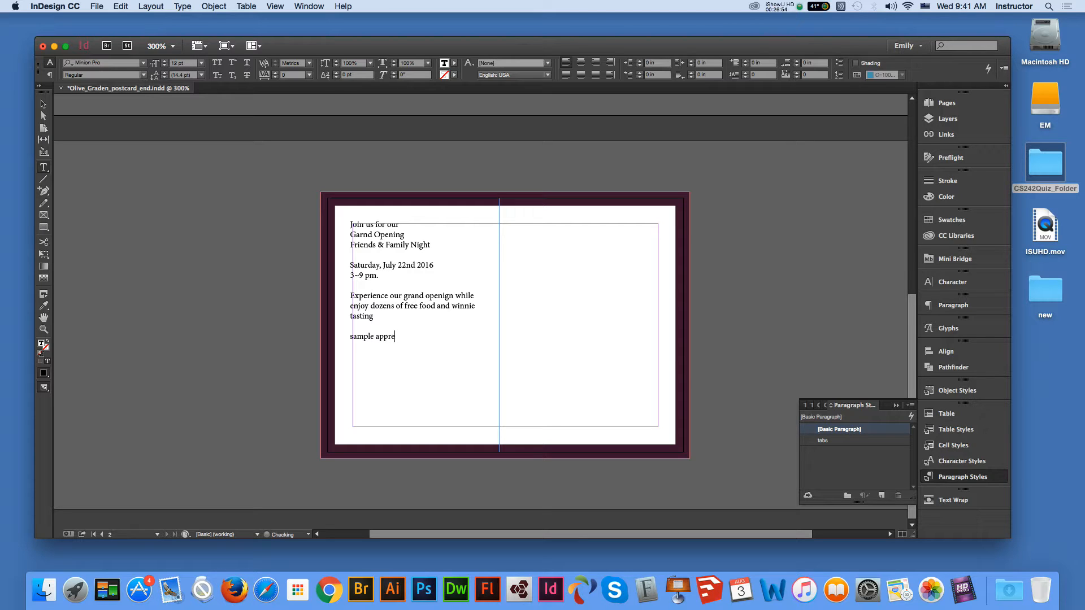
text(tizes and deserts are availe.)
key(Escape)
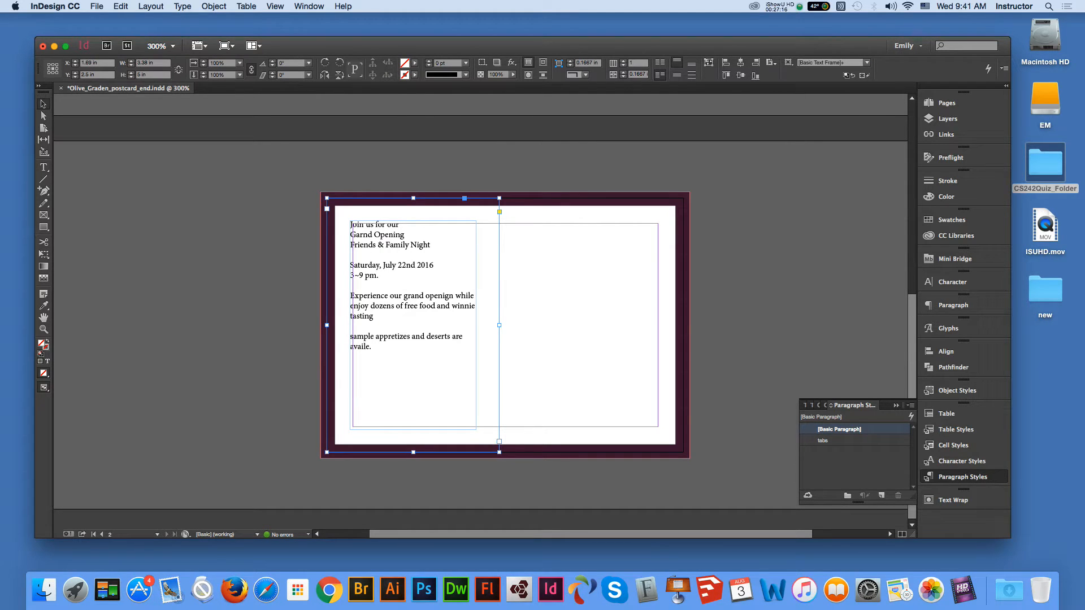
- Run Check Spelling on the invitation text and correct Garnd to Grand, openign to opening, winnie to Winnie
click(120, 6)
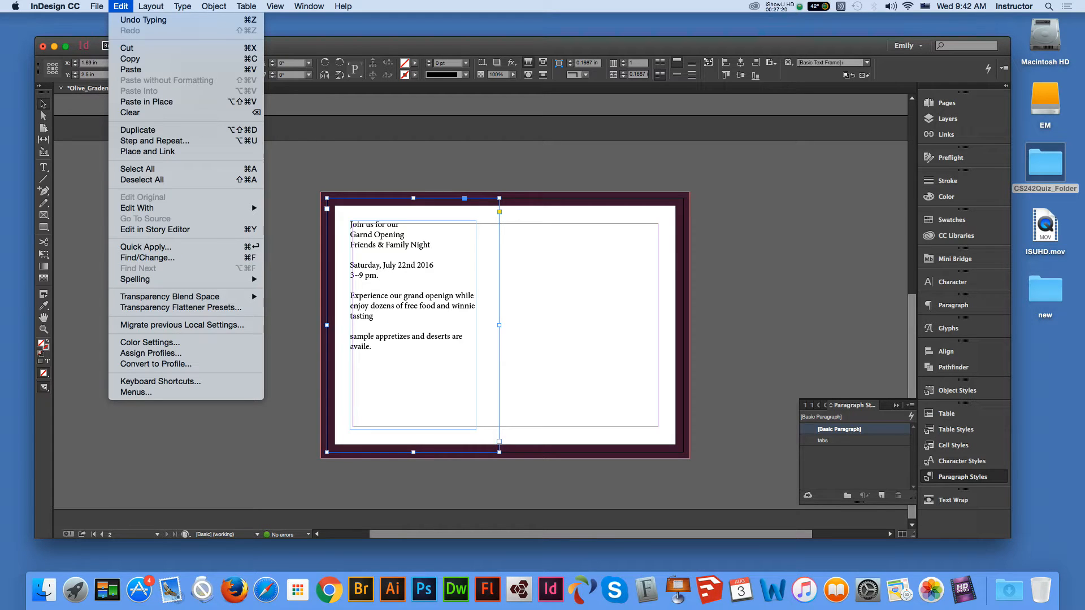
mouse_move(135, 279)
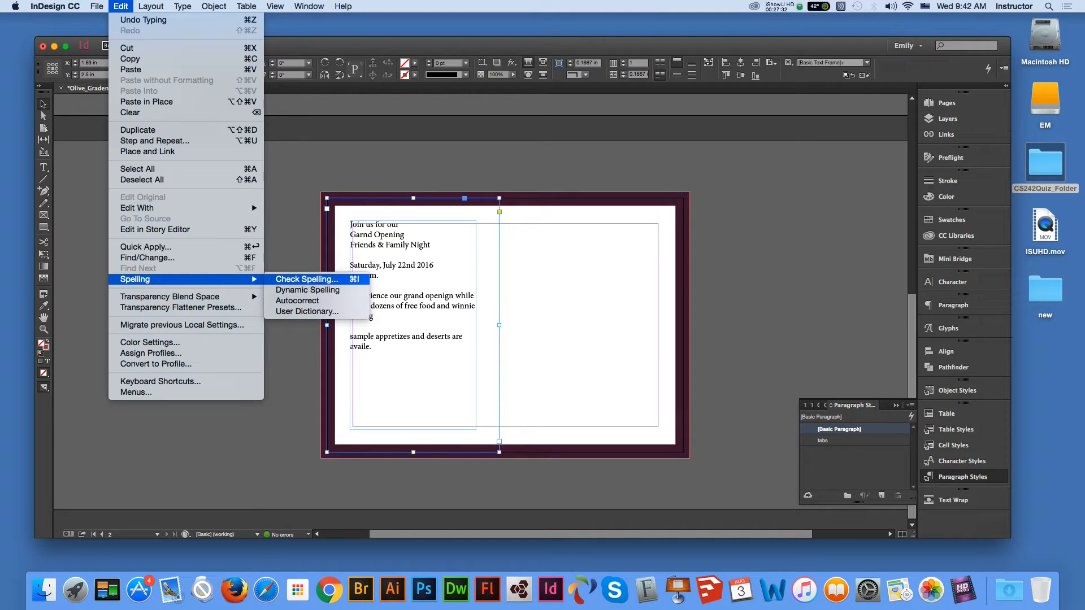
click(307, 279)
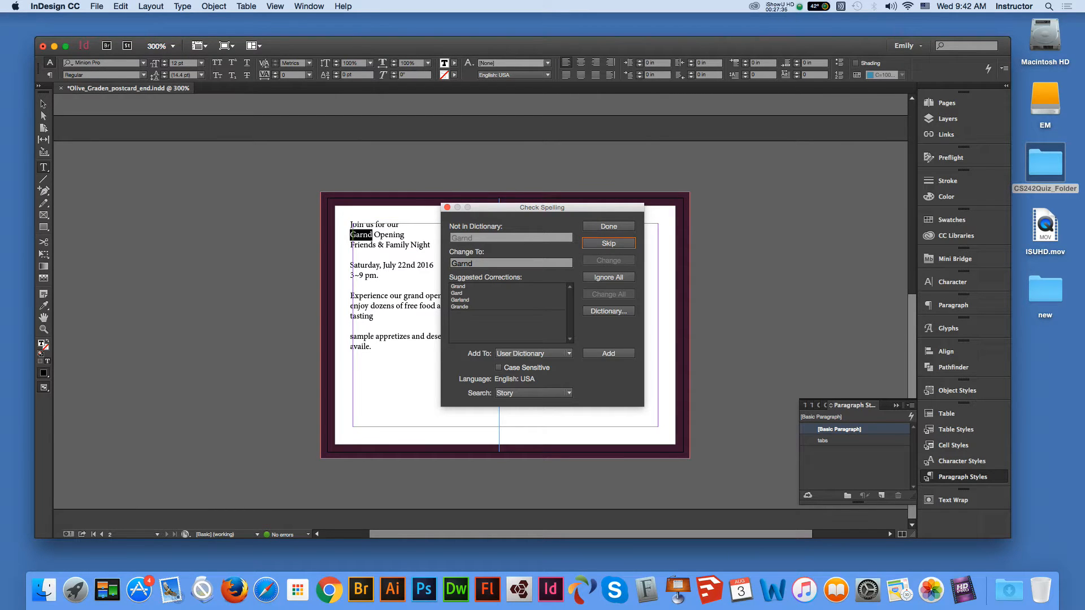
click(458, 286)
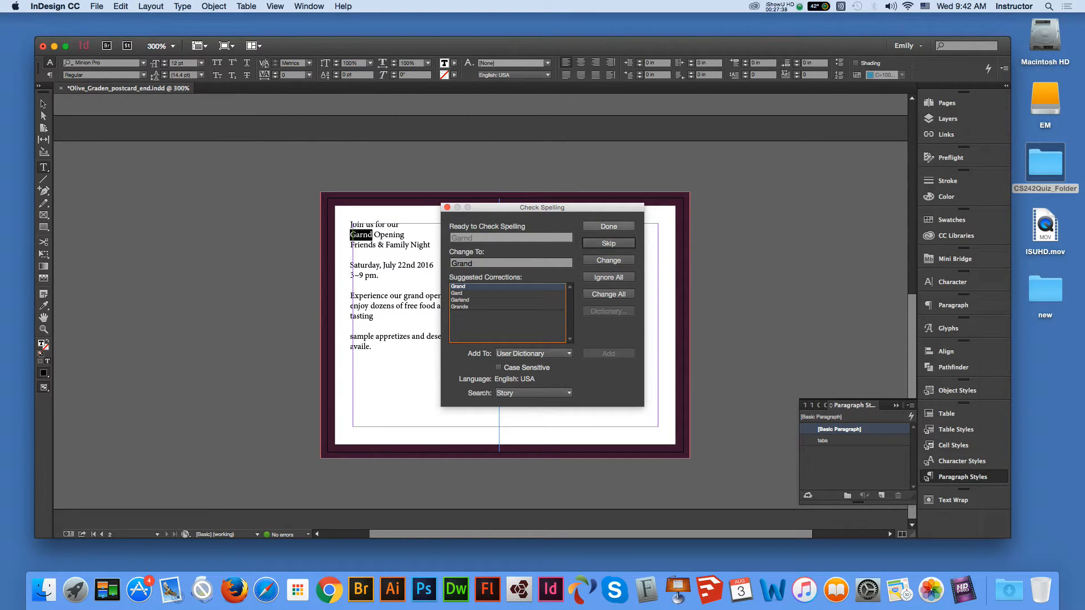
click(608, 260)
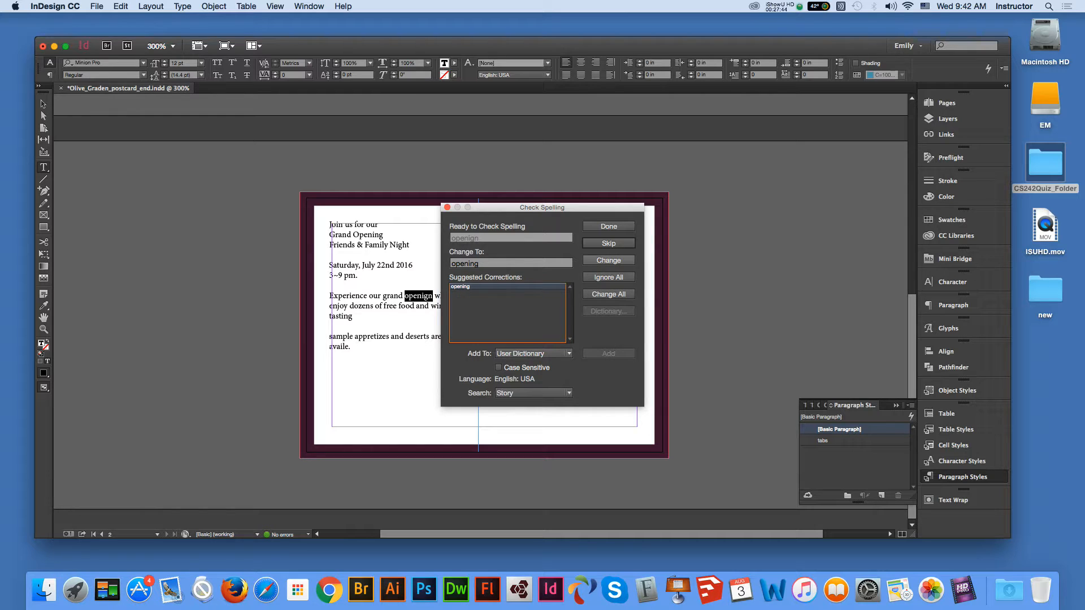
click(608, 259)
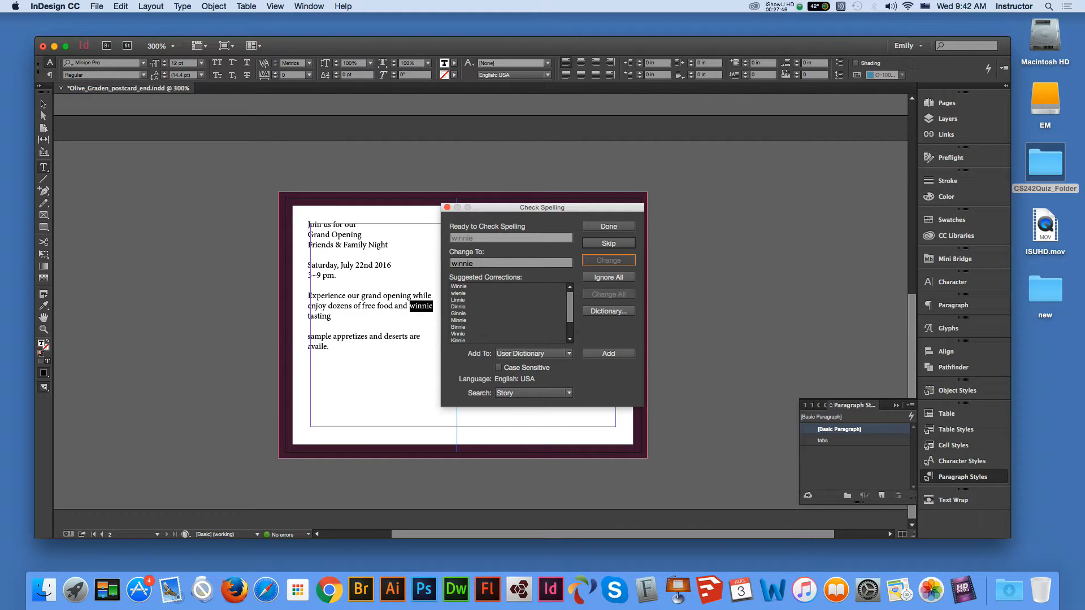
click(458, 286)
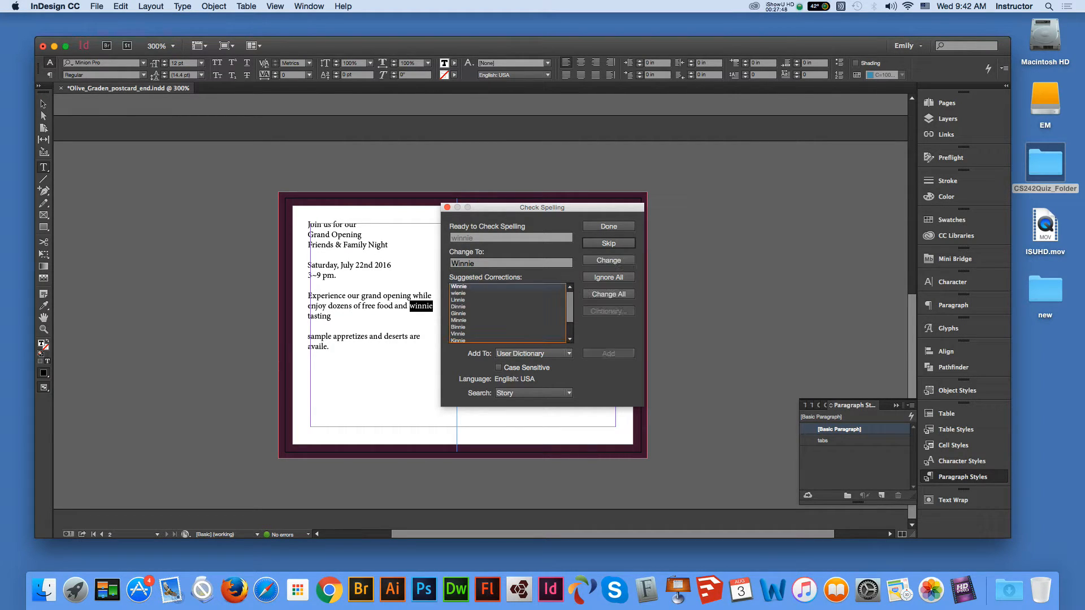
click(609, 259)
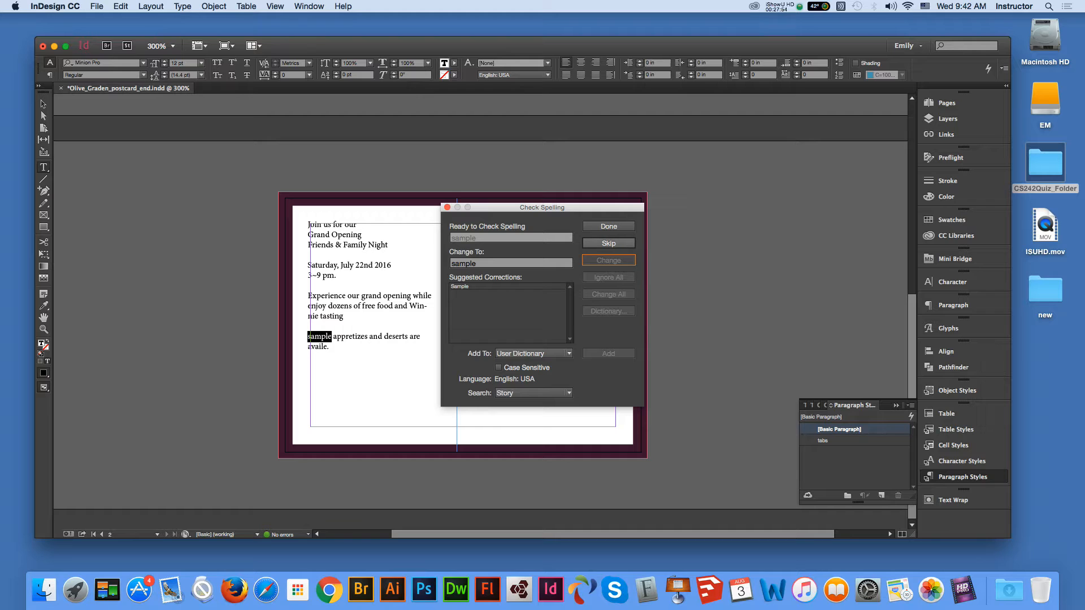
- Correct sample to Sample, appretizes to appetizers and availe to available, then close the spell checker
click(460, 287)
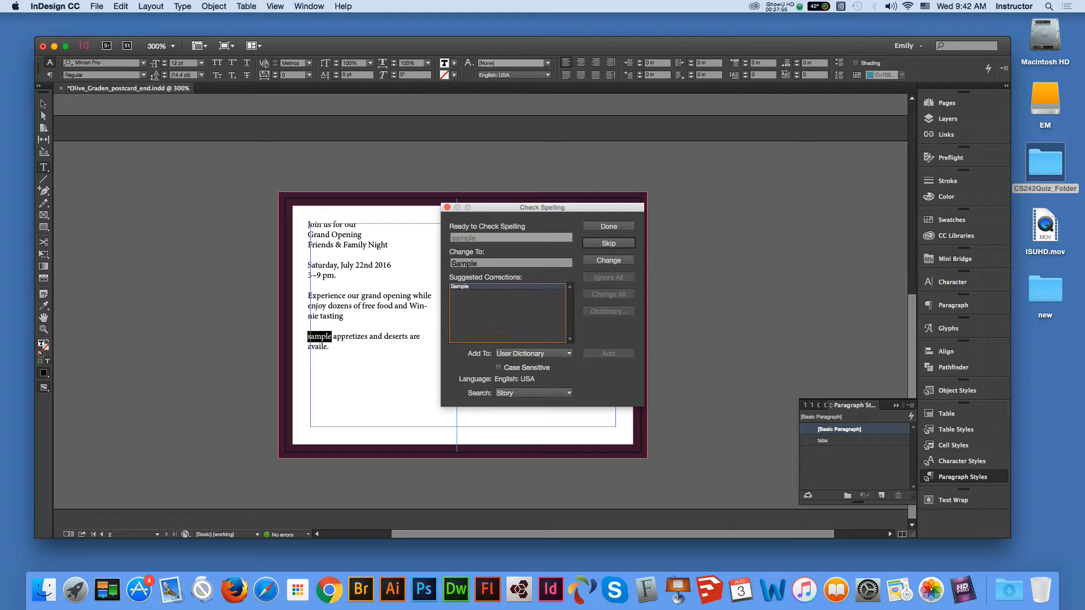
click(608, 259)
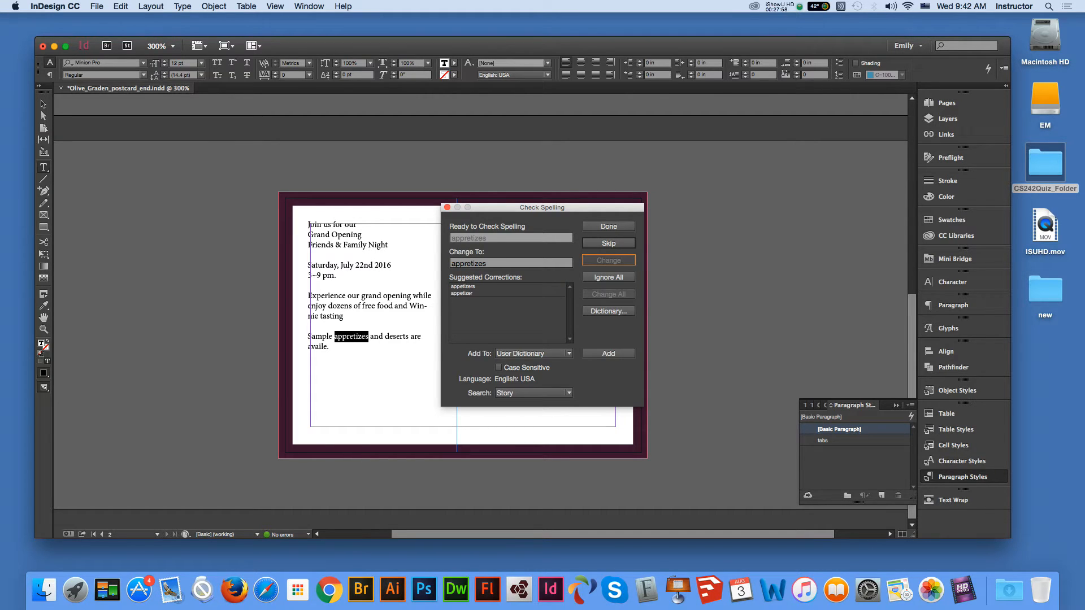
click(463, 286)
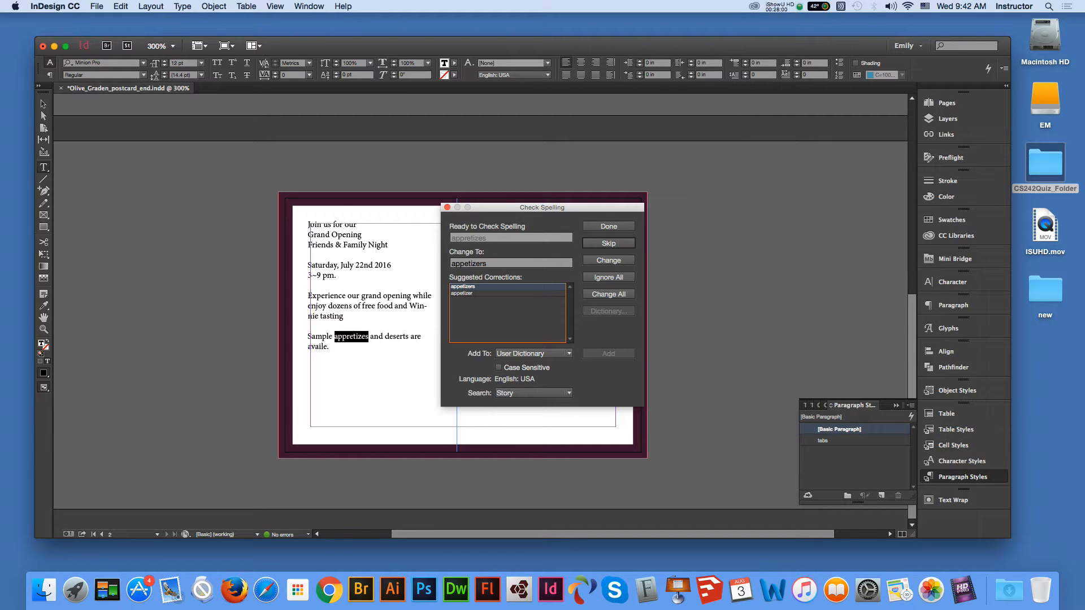
click(608, 260)
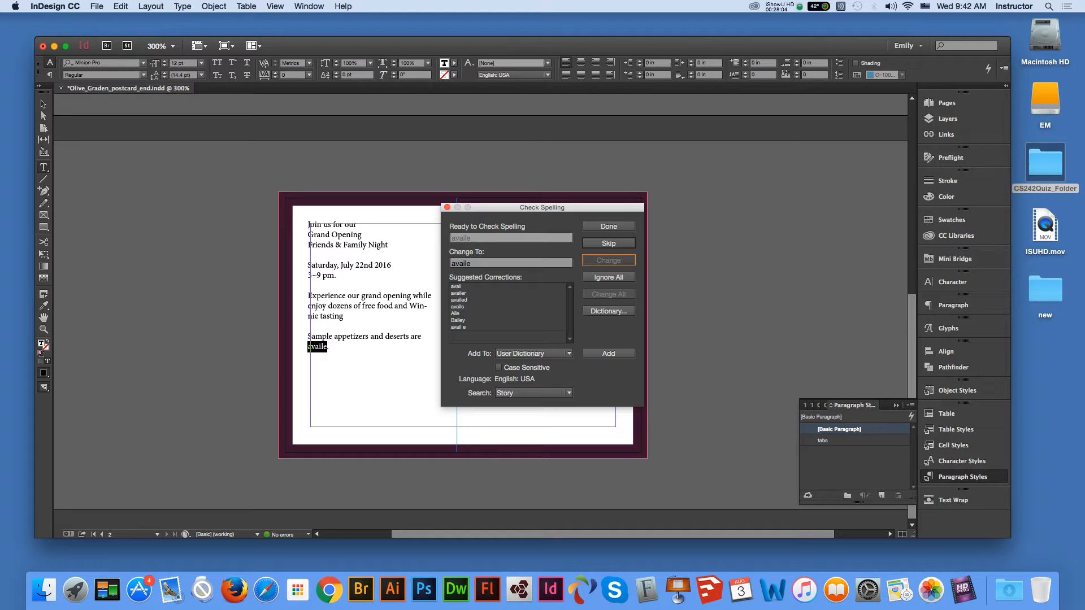
click(472, 263)
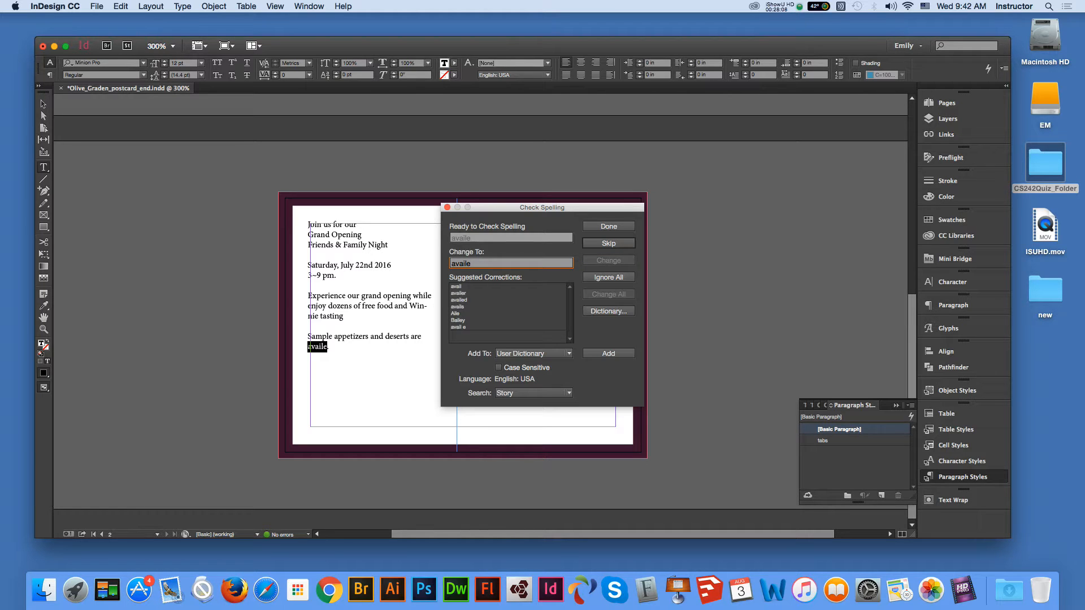
drag(471, 263, 458, 263)
text(a)
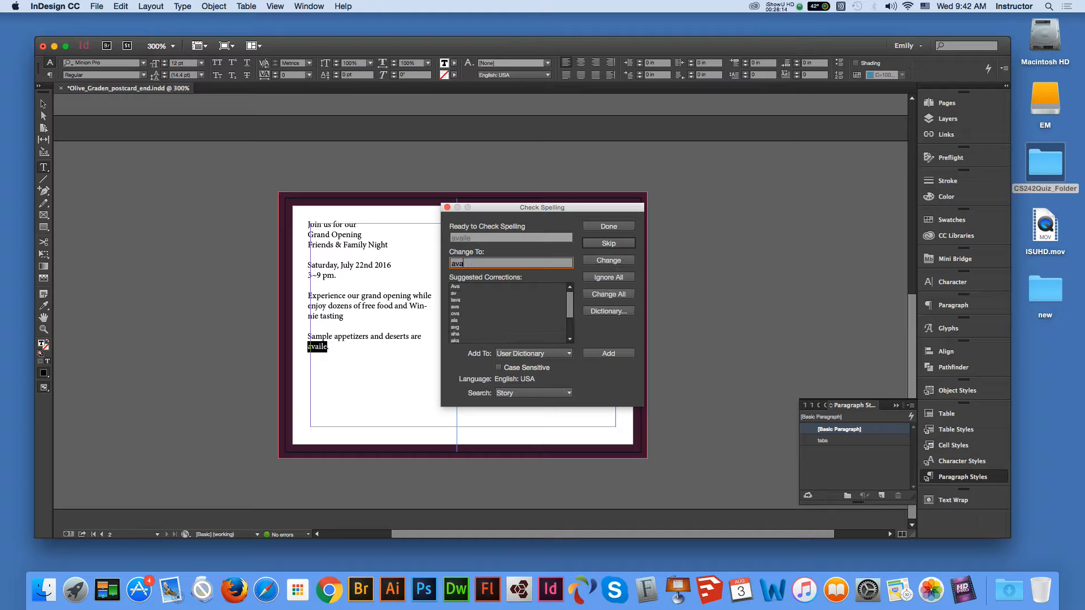
text(liable)
key(Return)
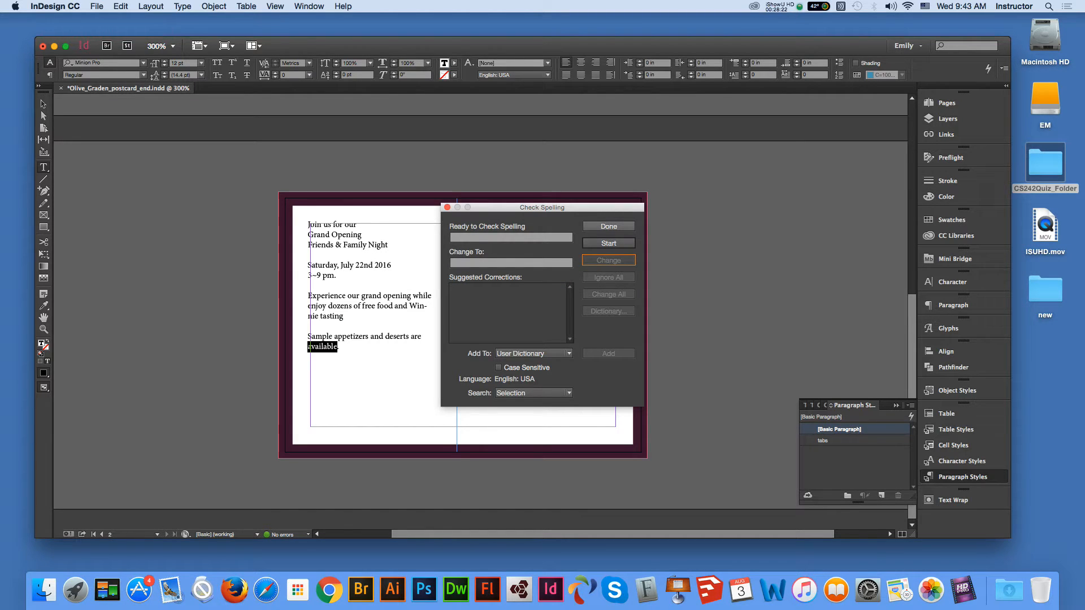
click(609, 226)
key(Escape)
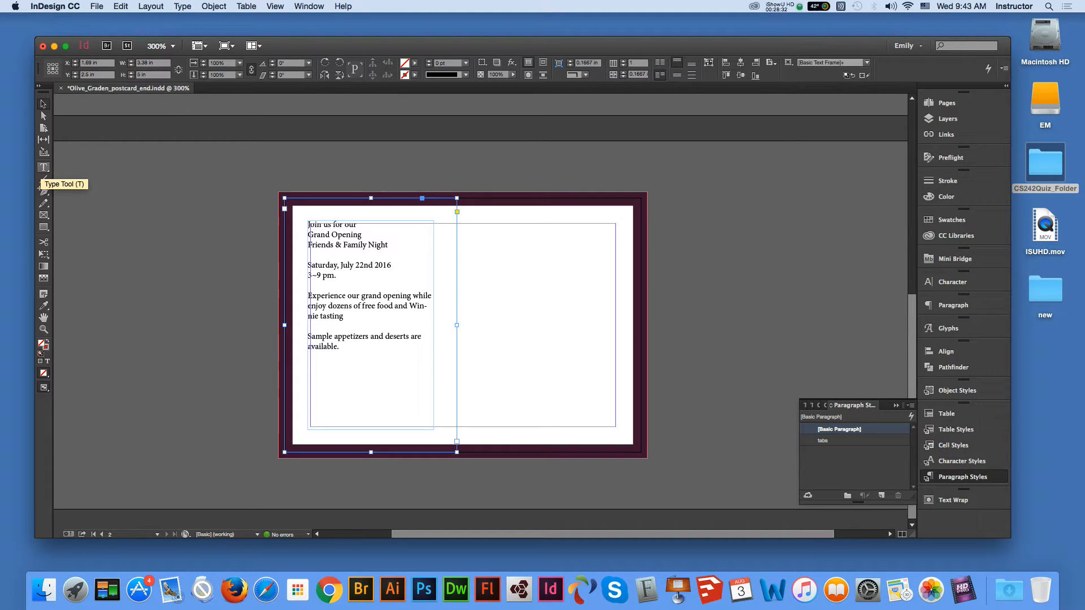
- Apply Align Center to the invitation copy in the left-half frame, then select all its text
click(43, 167)
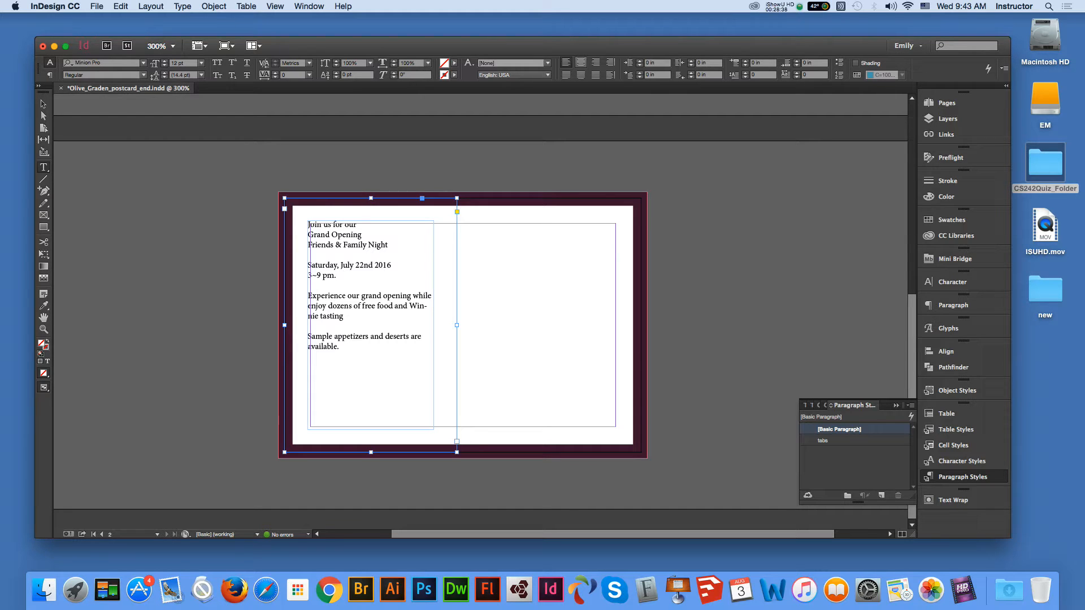
click(580, 62)
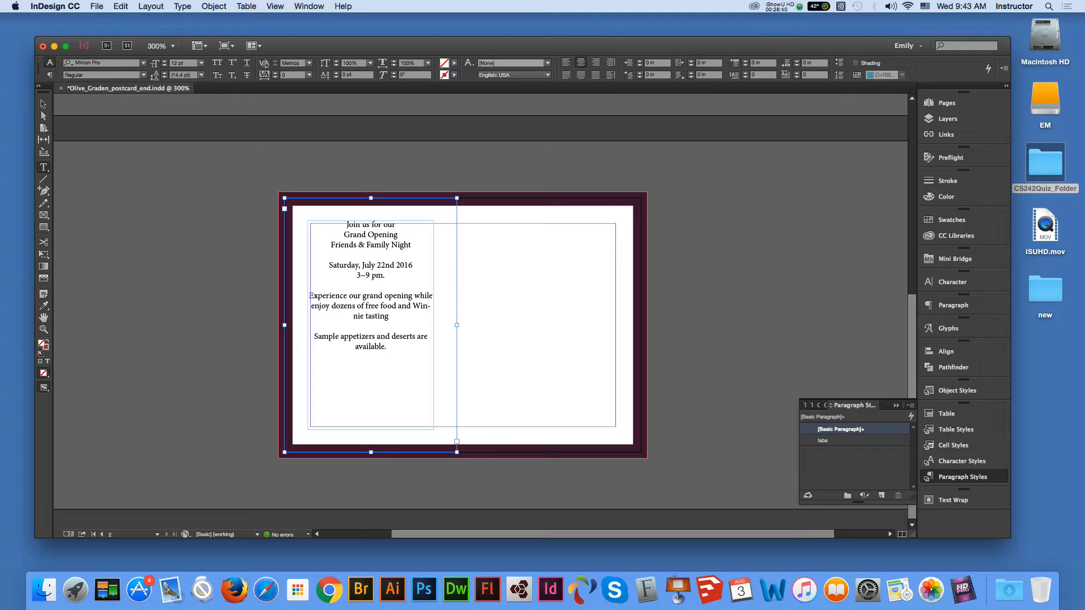
drag(345, 225, 398, 225)
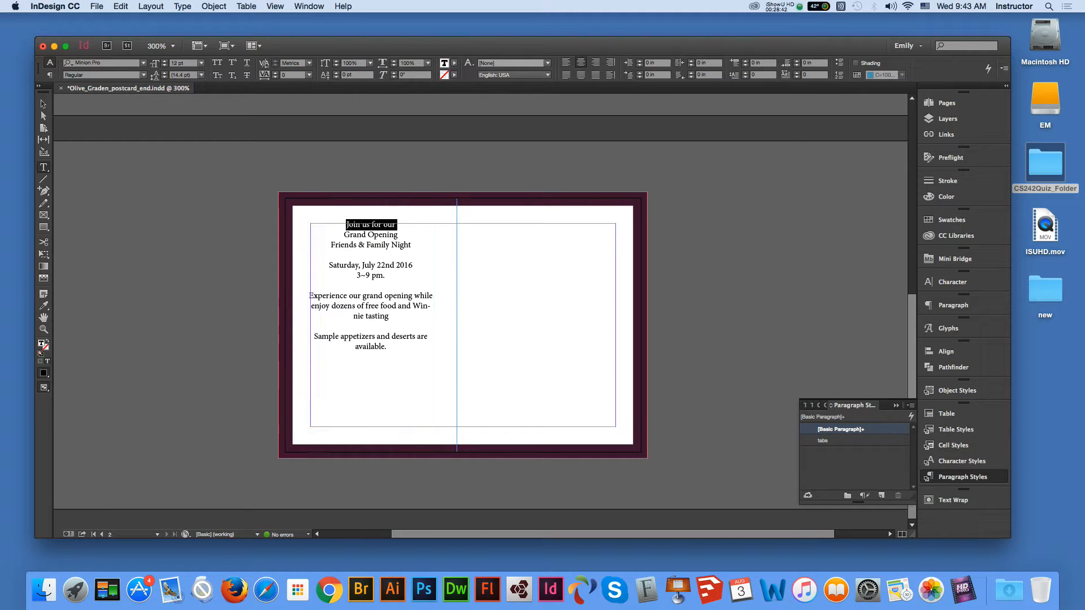
key(Escape)
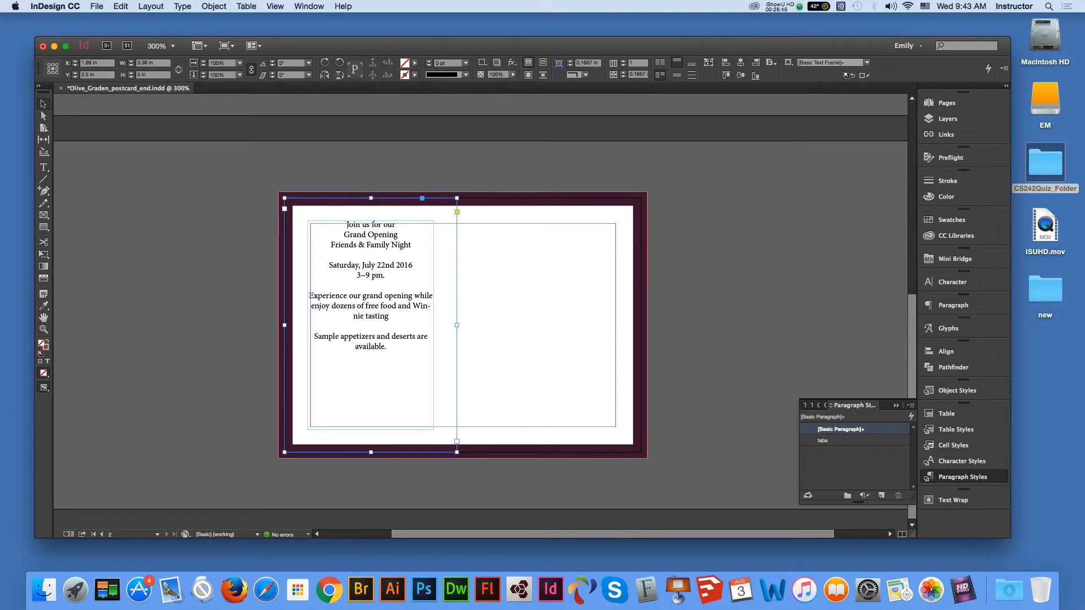
key(t)
click(362, 234)
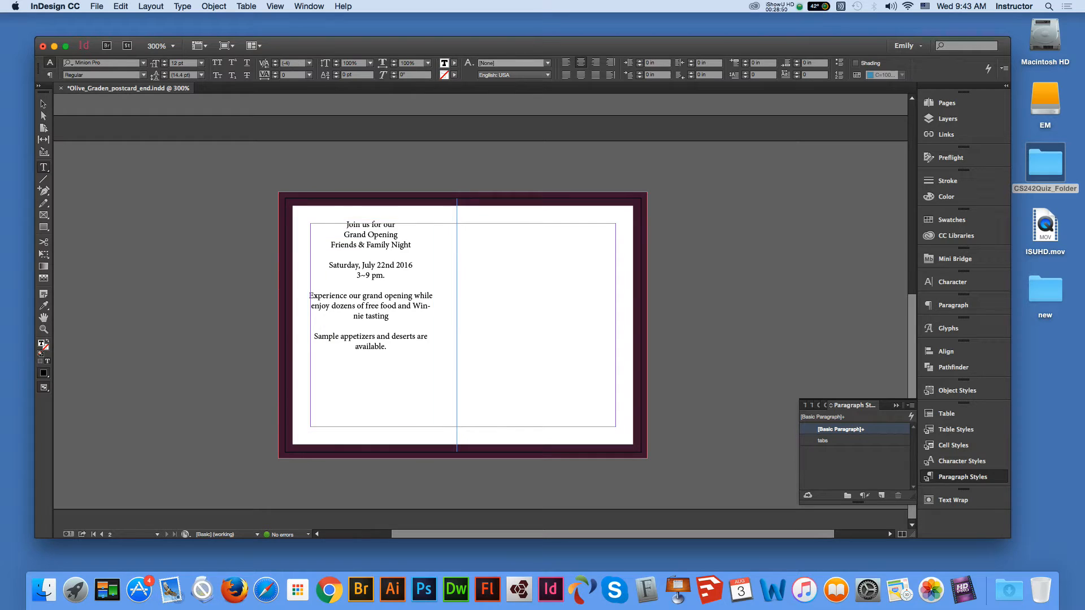
key(super+a)
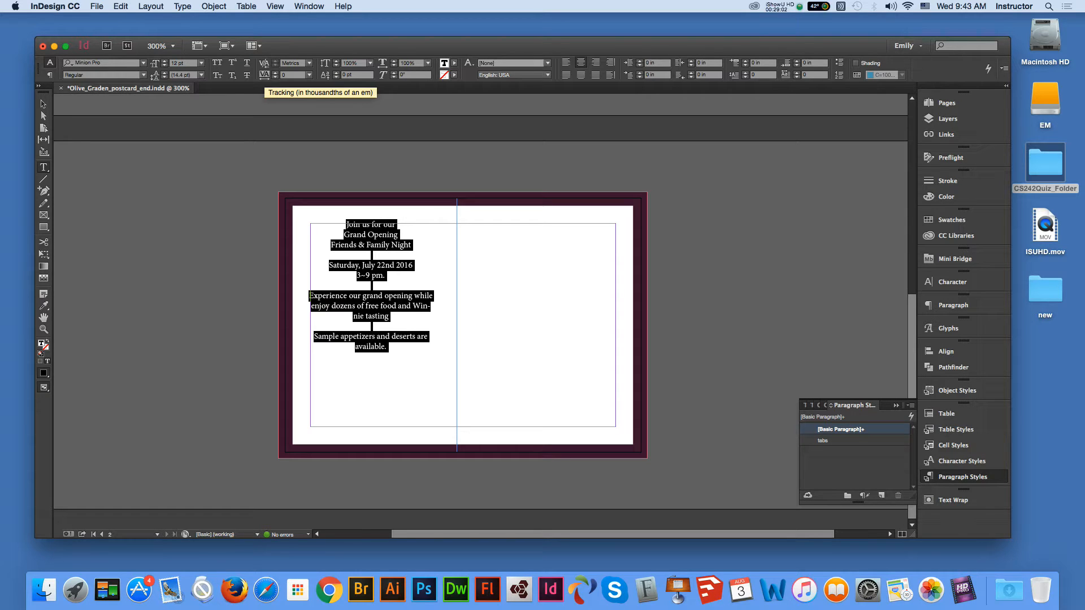
- Set tracking to 25 on all invitation text, then select the 'nd' in the date's 22nd
click(309, 74)
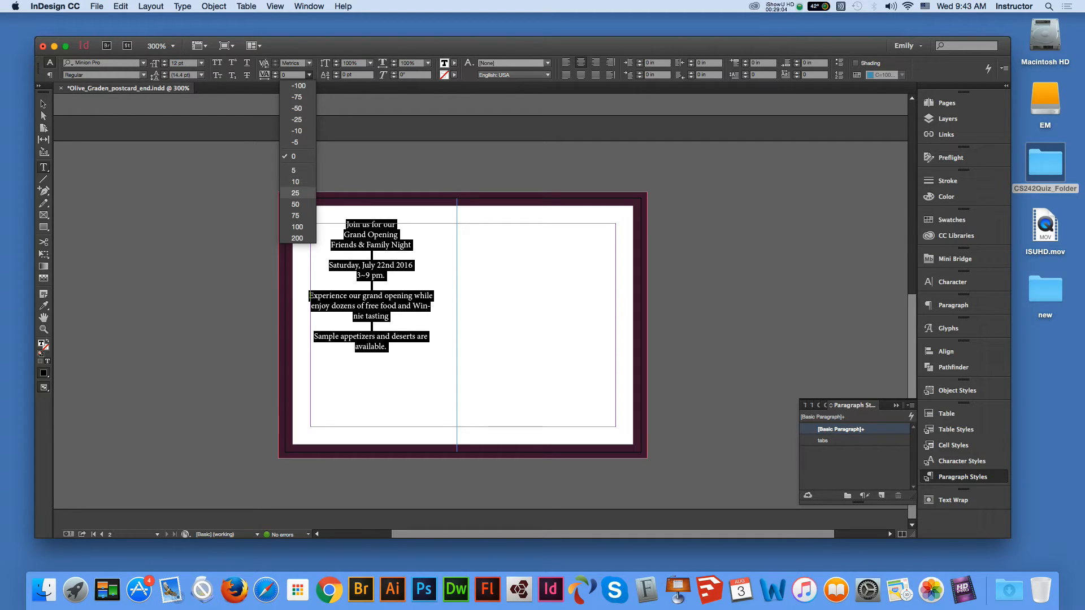
click(296, 192)
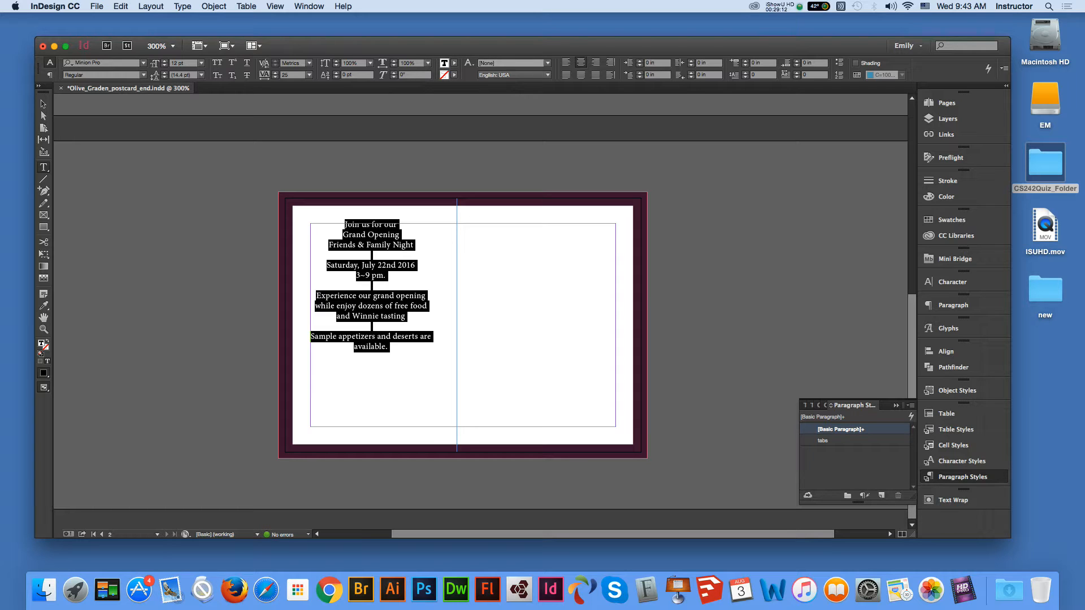
click(387, 266)
drag(386, 266, 396, 266)
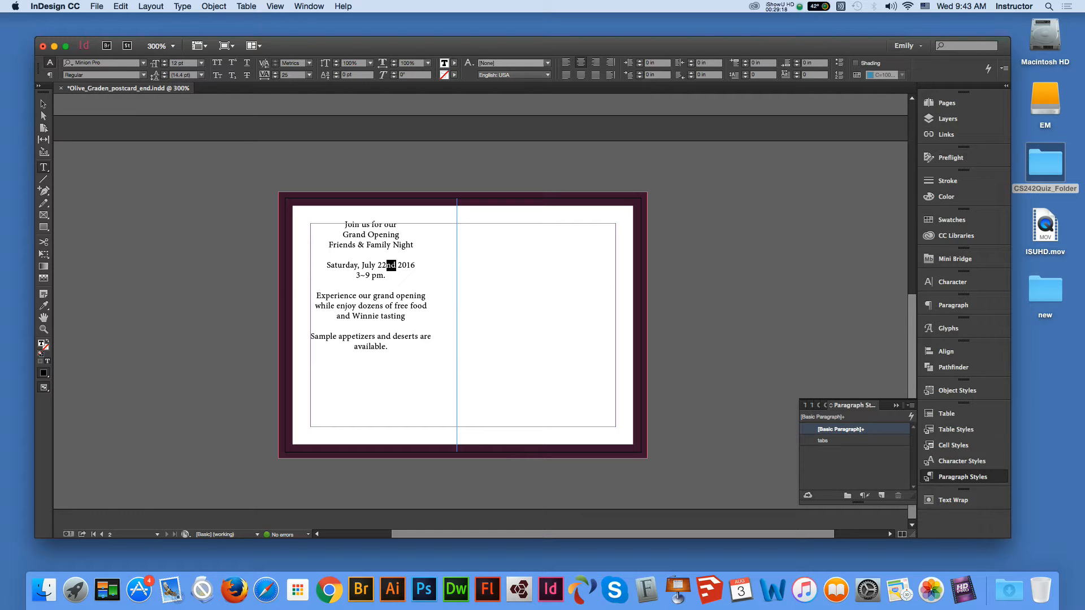
- Raise the 'nd' in the back-page date 22nd with a 6 pt baseline shift
click(336, 73)
click(336, 73)
click(336, 73)
click(336, 73)
click(336, 73)
click(43, 104)
click(130, 215)
- Raise the 'nd' after July 22 on the front page with a 7 pt baseline shift
click(43, 317)
drag(559, 99, 549, 313)
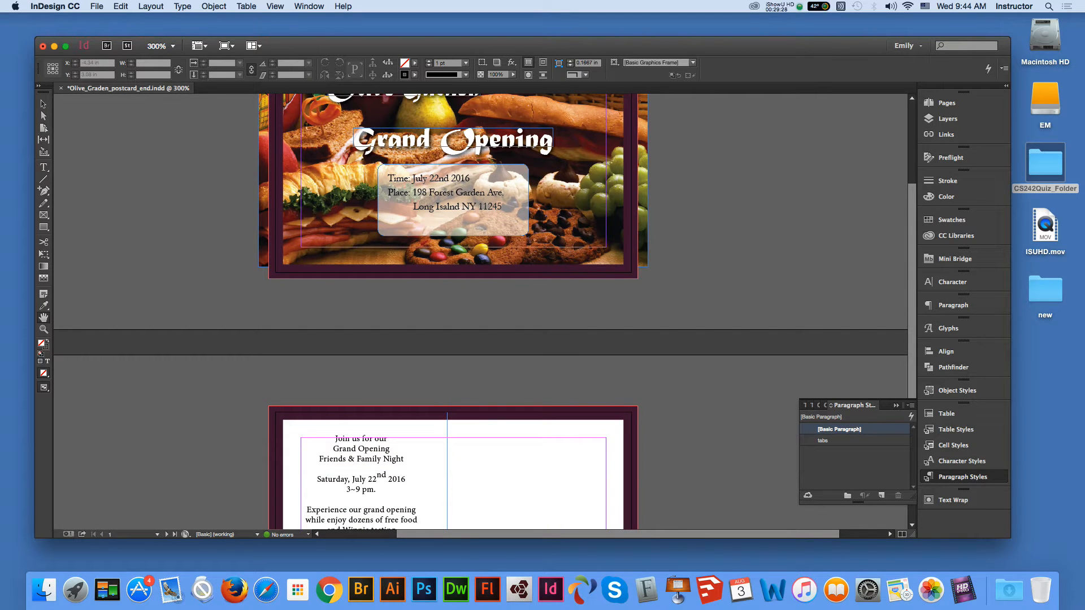
click(43, 167)
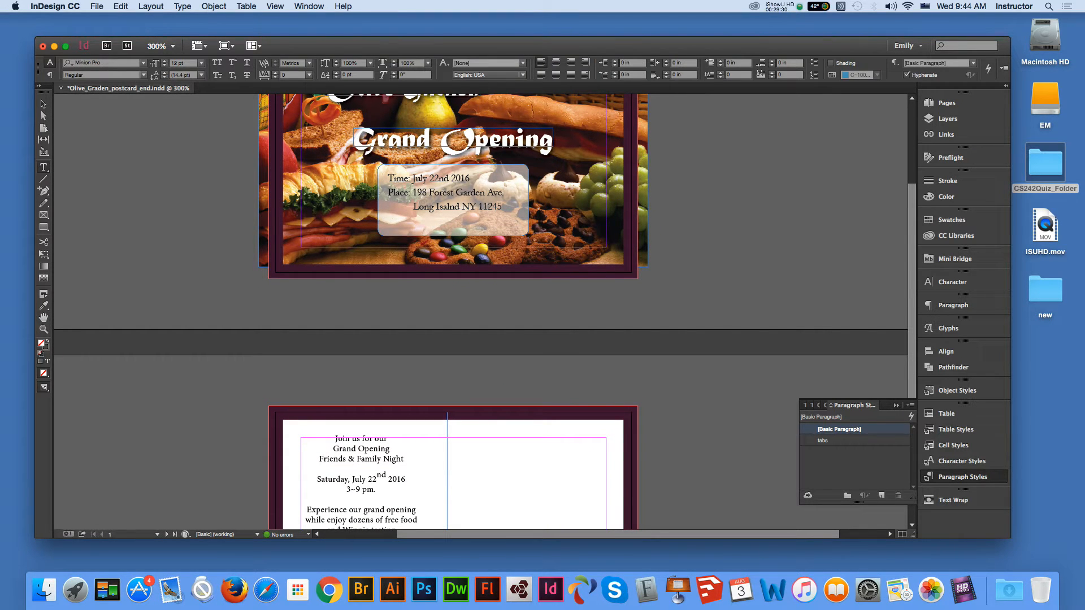
drag(439, 179, 449, 178)
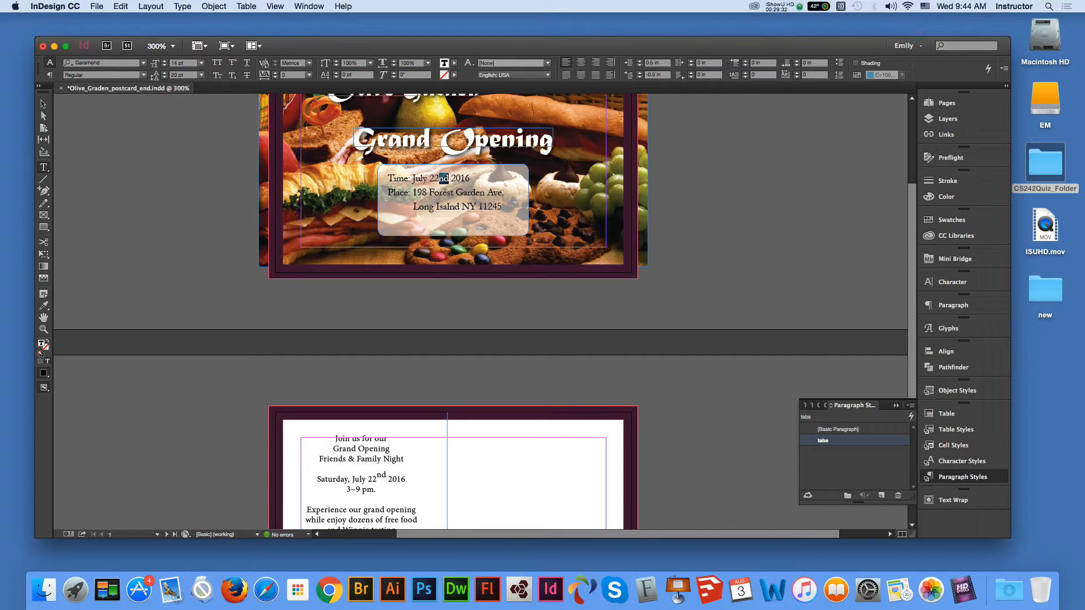
click(336, 72)
click(44, 104)
click(182, 260)
click(44, 318)
drag(394, 415, 402, 241)
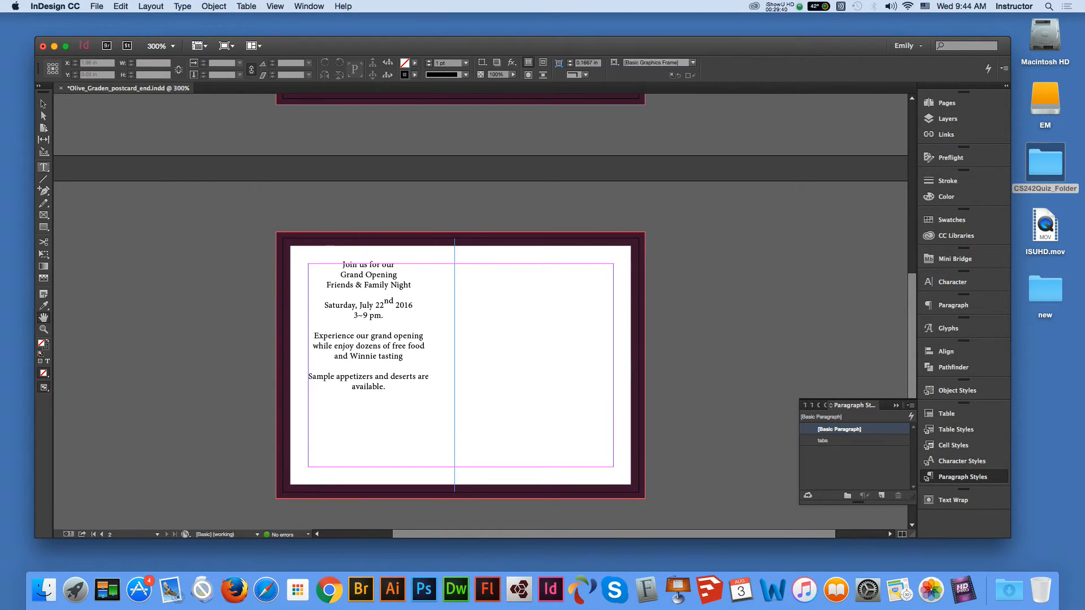
click(43, 168)
- Select the 'Join us for our' line, apply Brush Script MT, and size it to 24 pt
triple_click(368, 265)
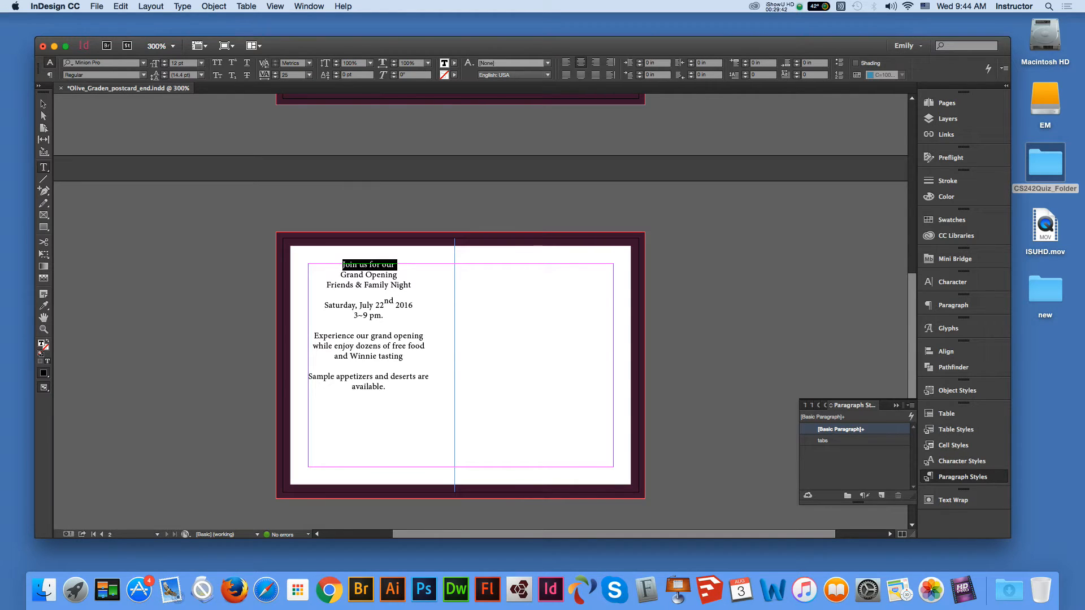
click(143, 62)
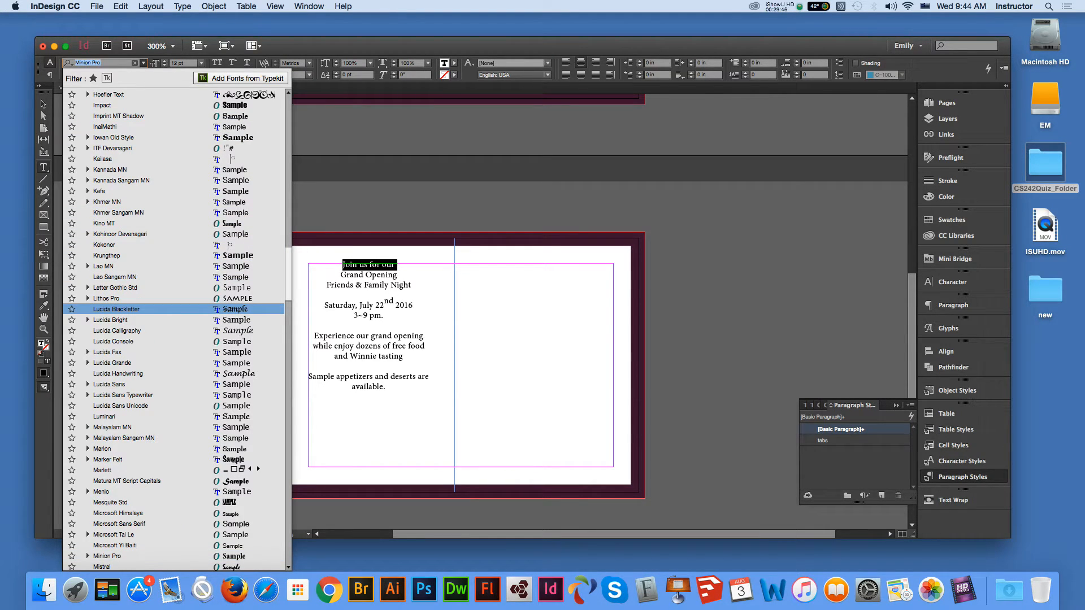
scroll(175, 331, up, 15)
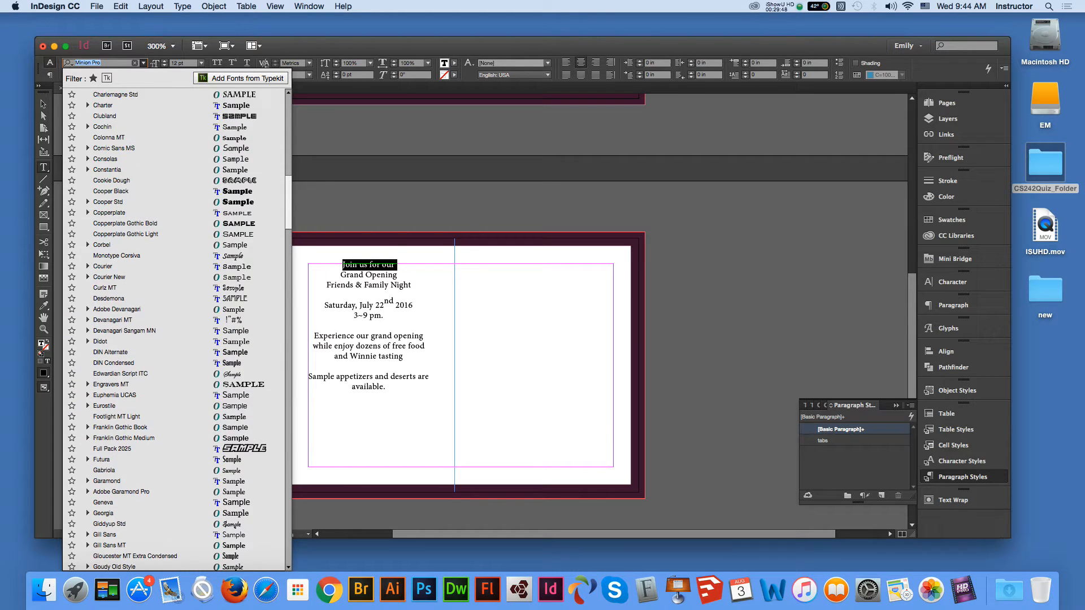
scroll(175, 331, up, 8)
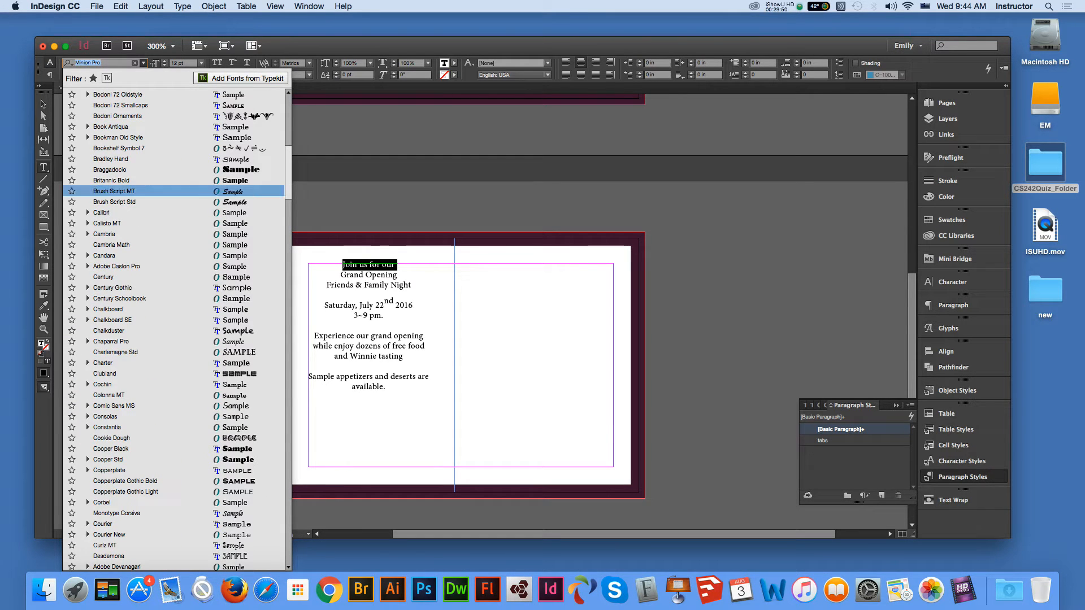
click(115, 190)
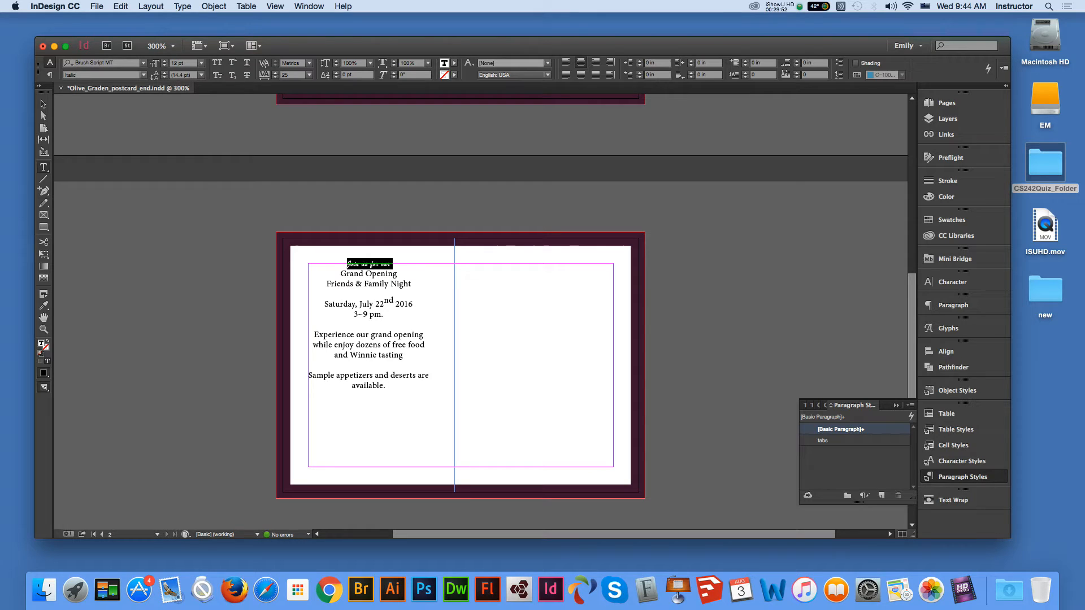
click(201, 63)
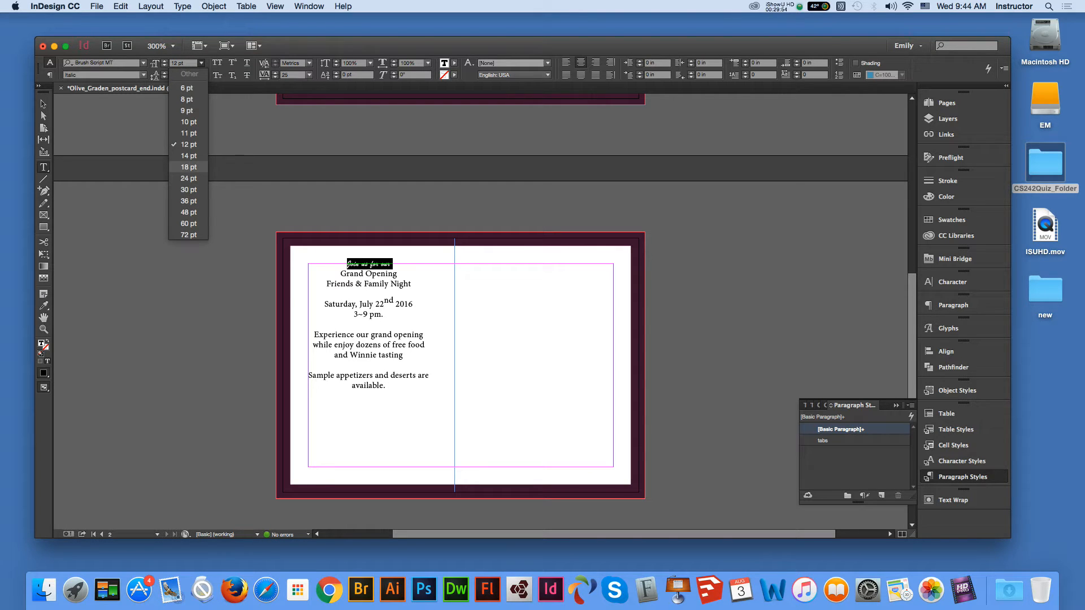
click(188, 166)
click(201, 63)
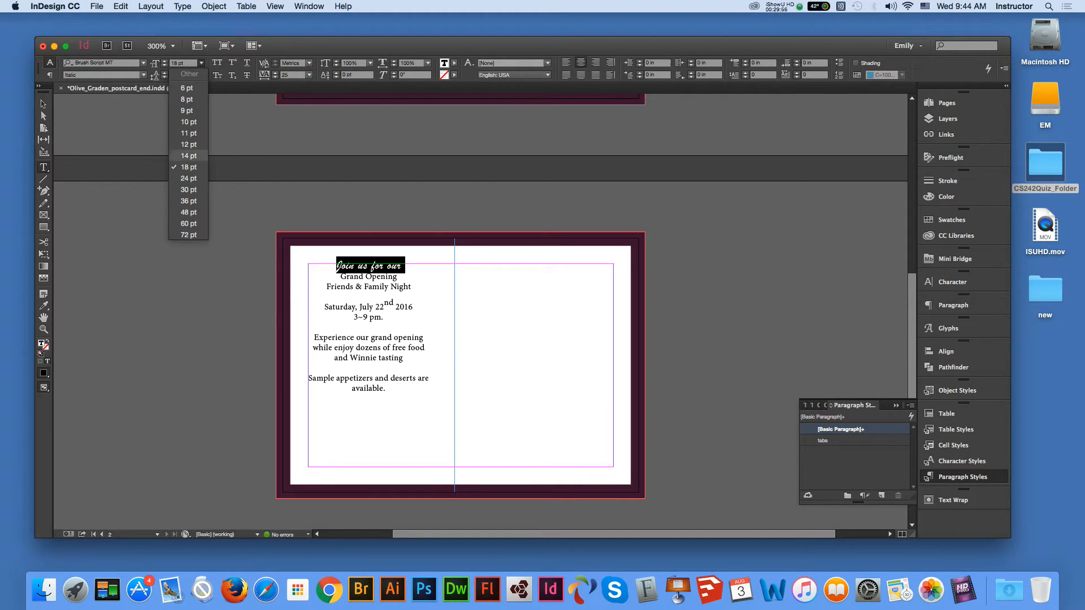
click(188, 178)
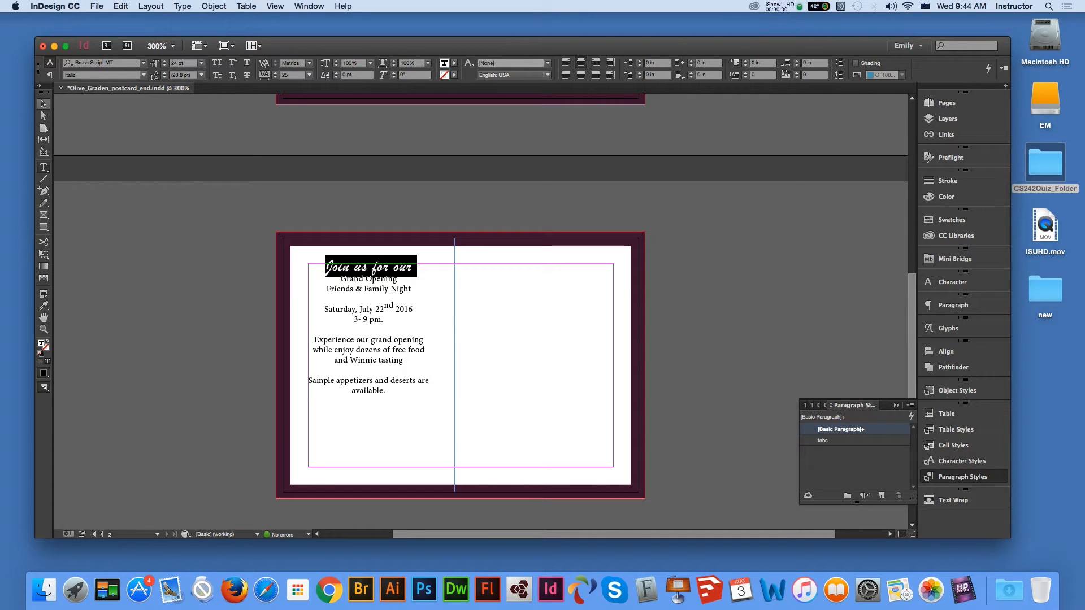
- Select all the invitation text and set its fill colour to white
click(43, 104)
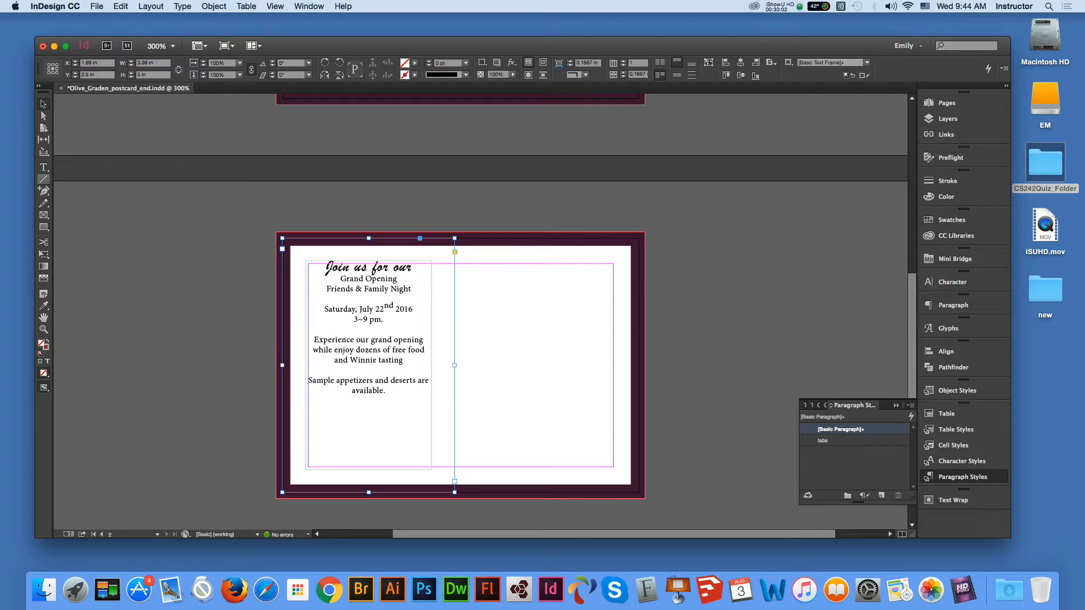
click(43, 168)
drag(325, 263, 387, 391)
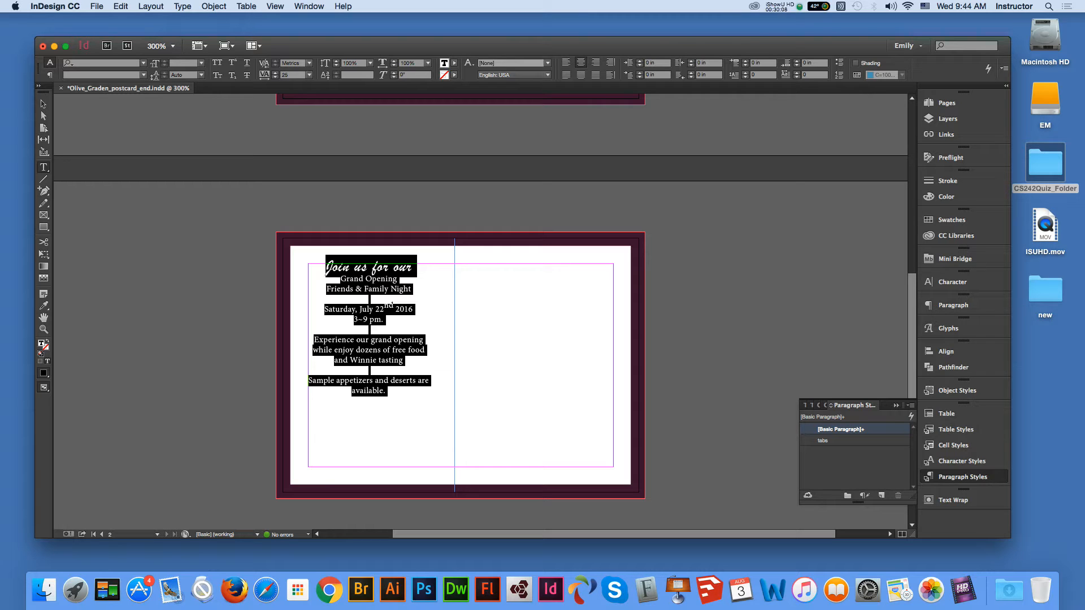
click(50, 75)
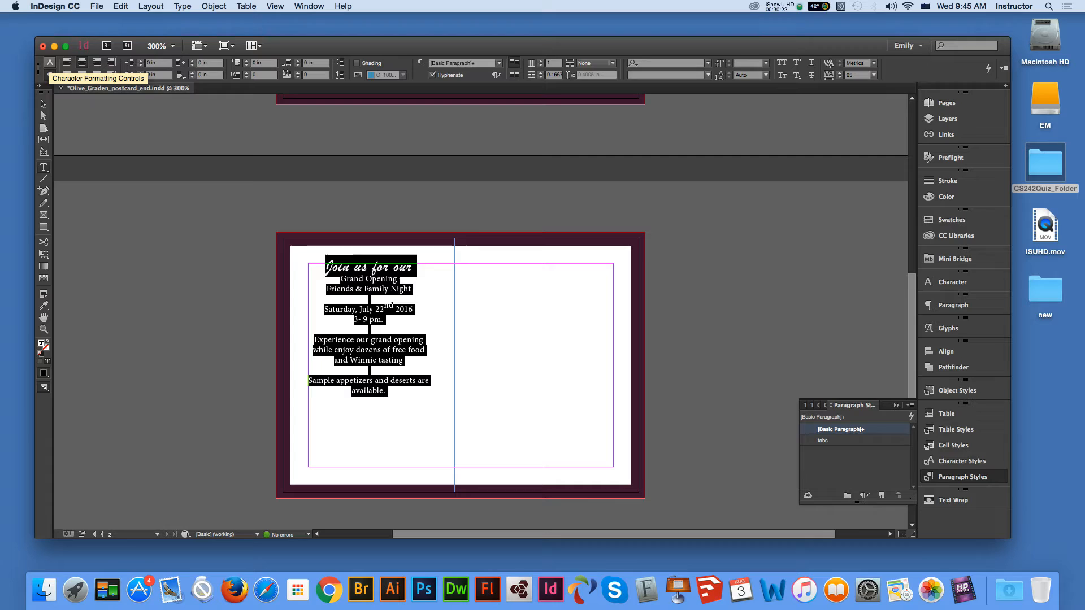
click(49, 63)
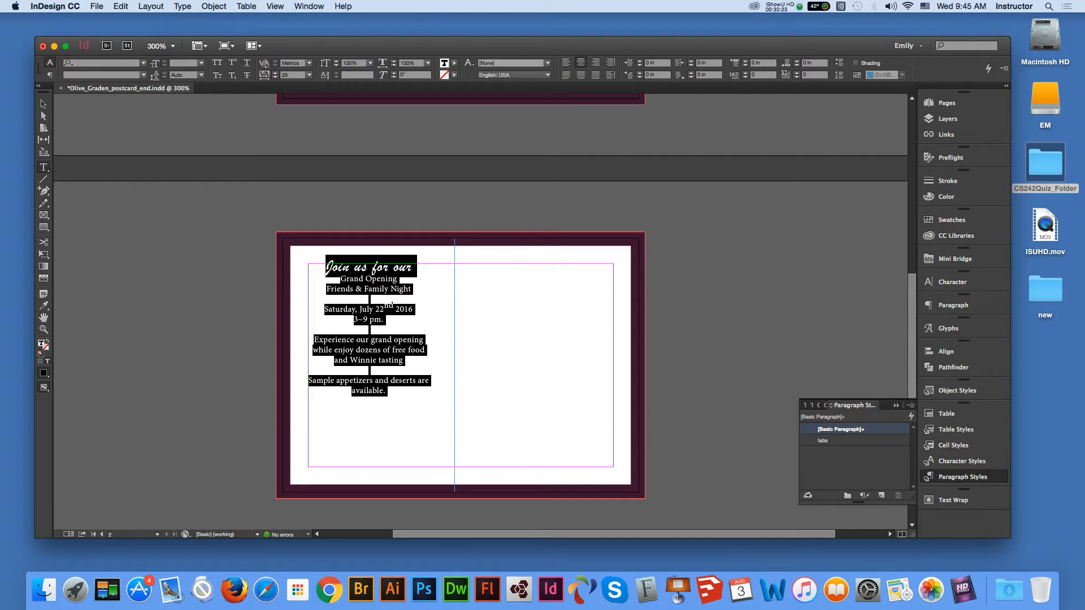
click(43, 105)
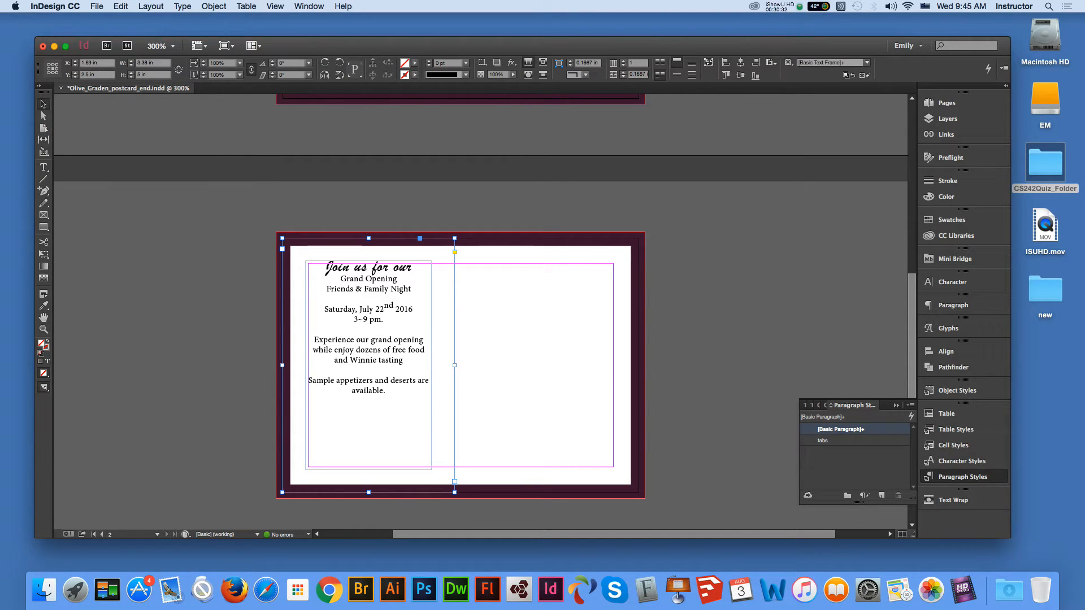
click(43, 167)
mouse_move(326, 268)
mouse_down()
mouse_move(383, 290)
mouse_move(388, 392)
mouse_up()
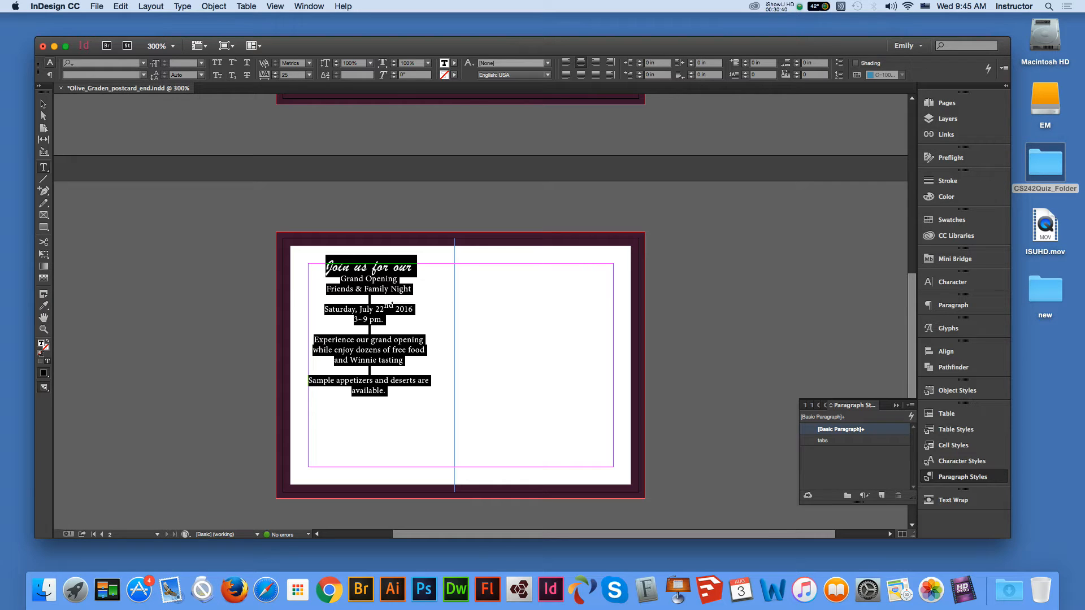
click(50, 76)
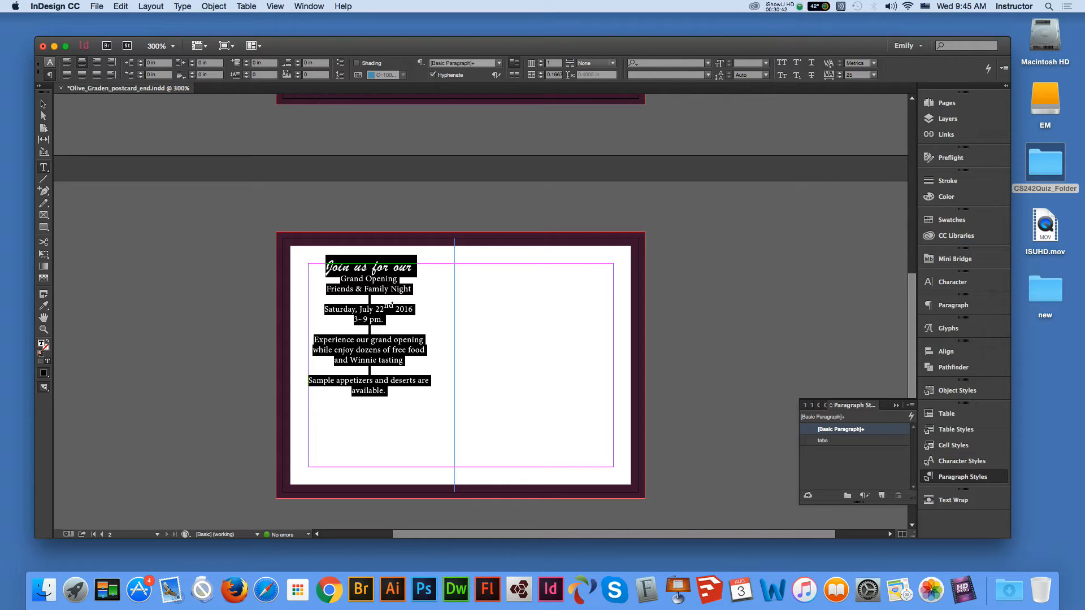
click(50, 63)
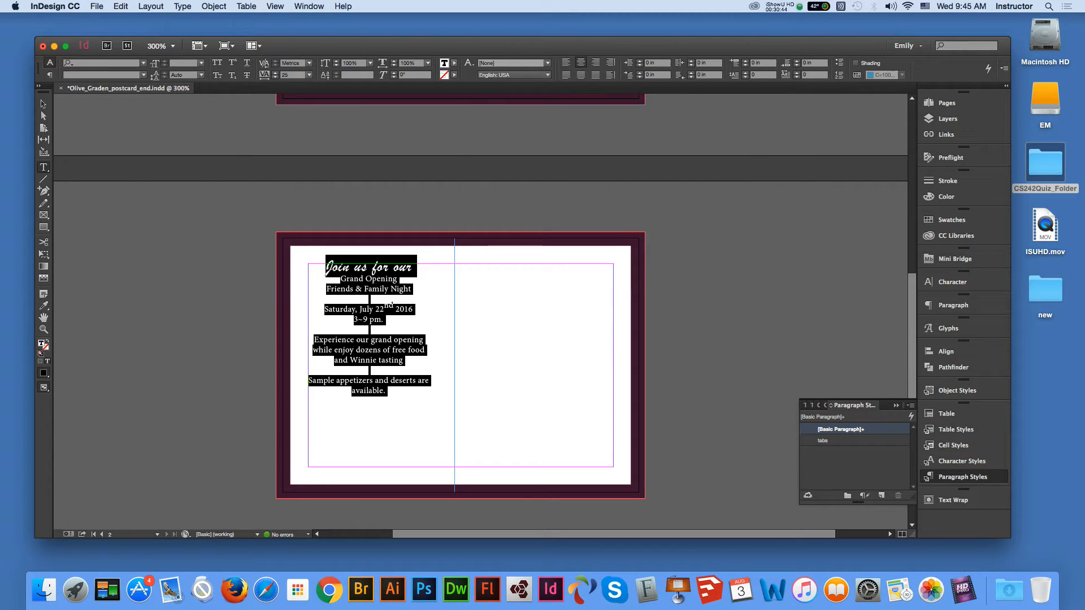
click(454, 62)
click(398, 110)
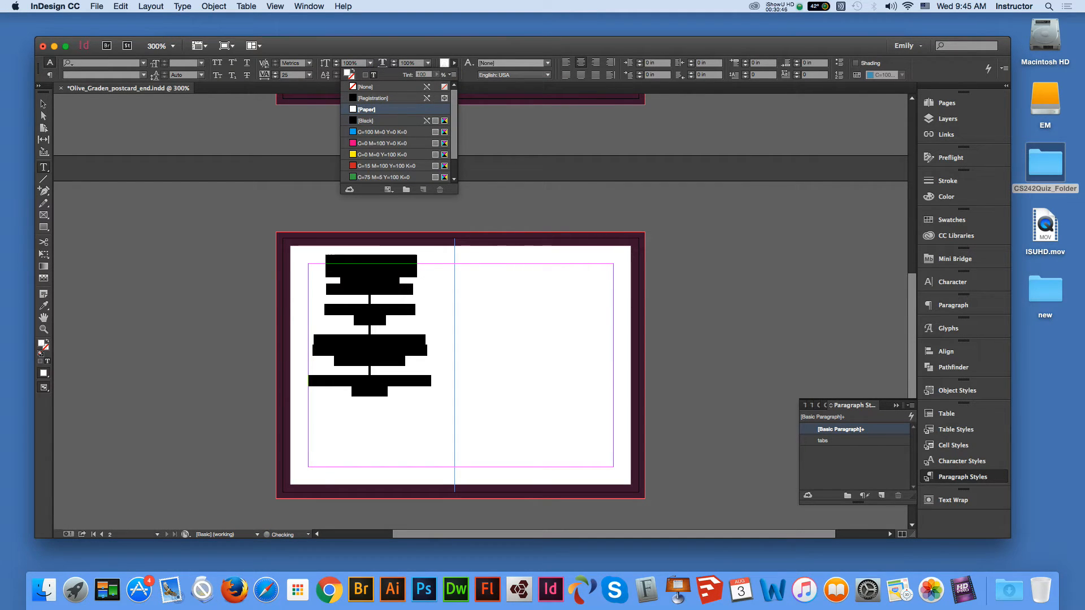
- Fill the invitation frame with the dark purple C=36 M=79 Y=17 K=74 swatch
click(44, 104)
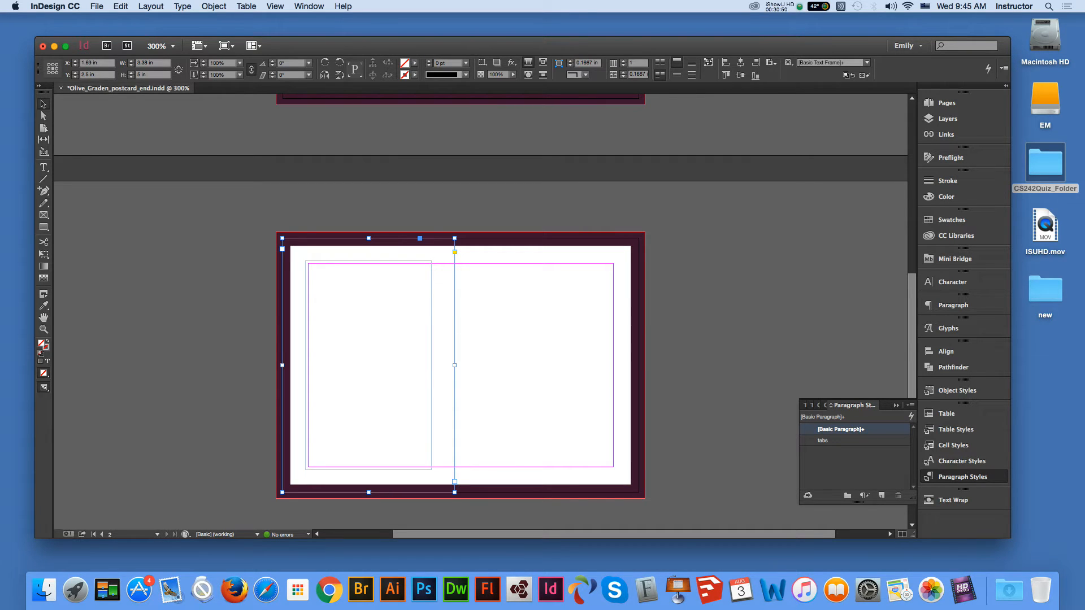
click(414, 63)
drag(414, 124, 414, 141)
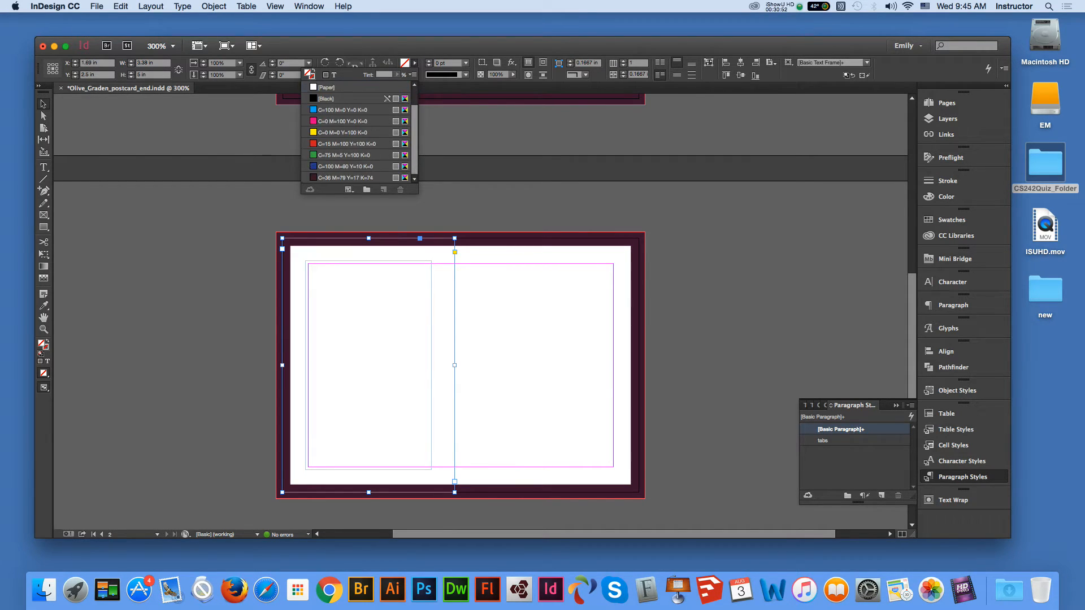
click(345, 178)
key(Escape)
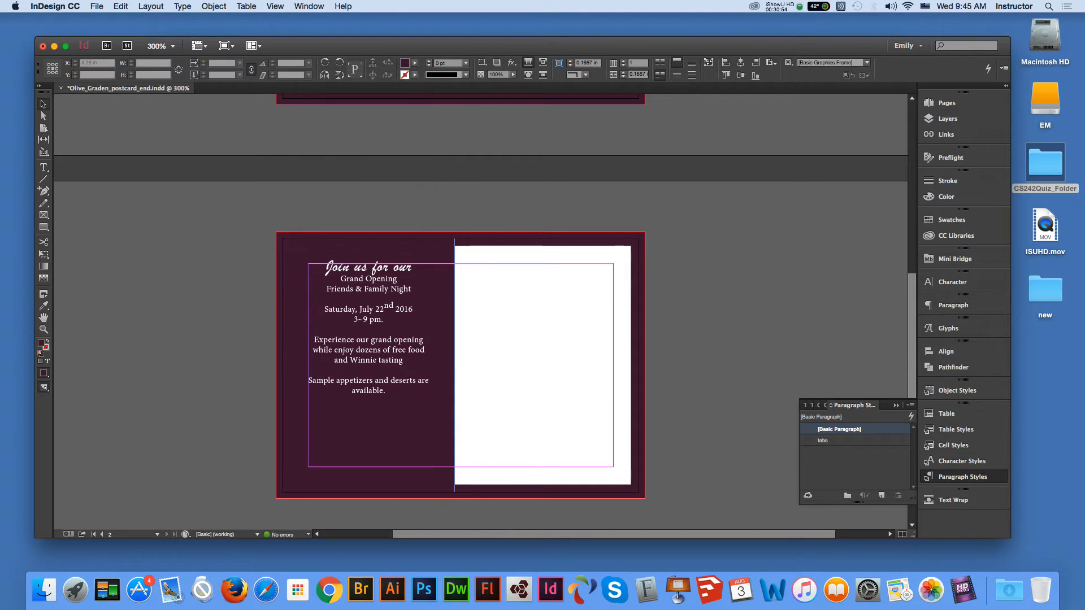
click(370, 361)
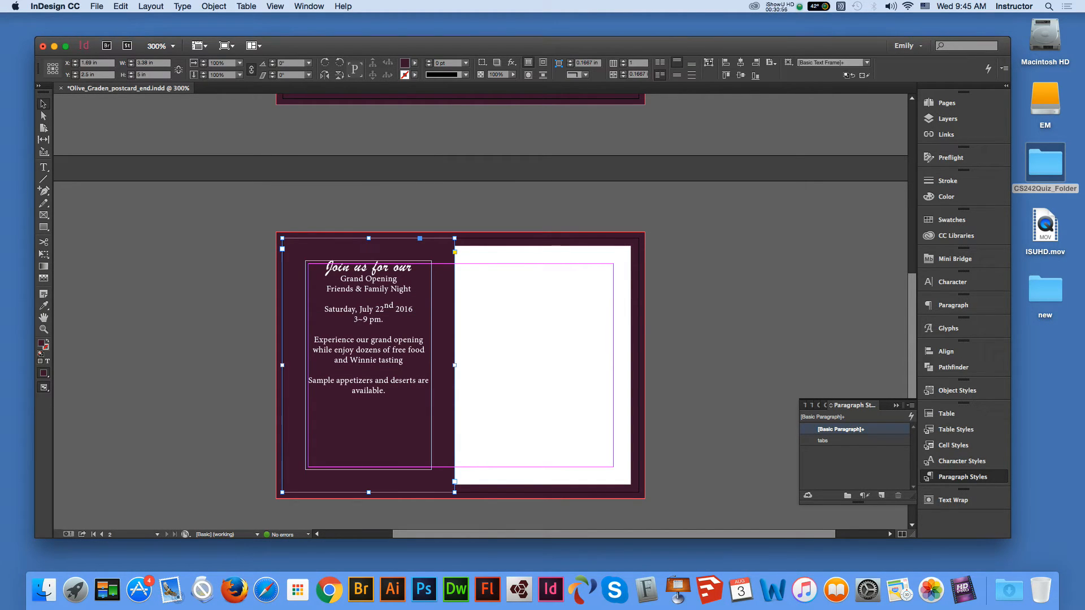
- In Text Frame Options for the invitation frame, keep vertical alignment set to Top
right_click(358, 243)
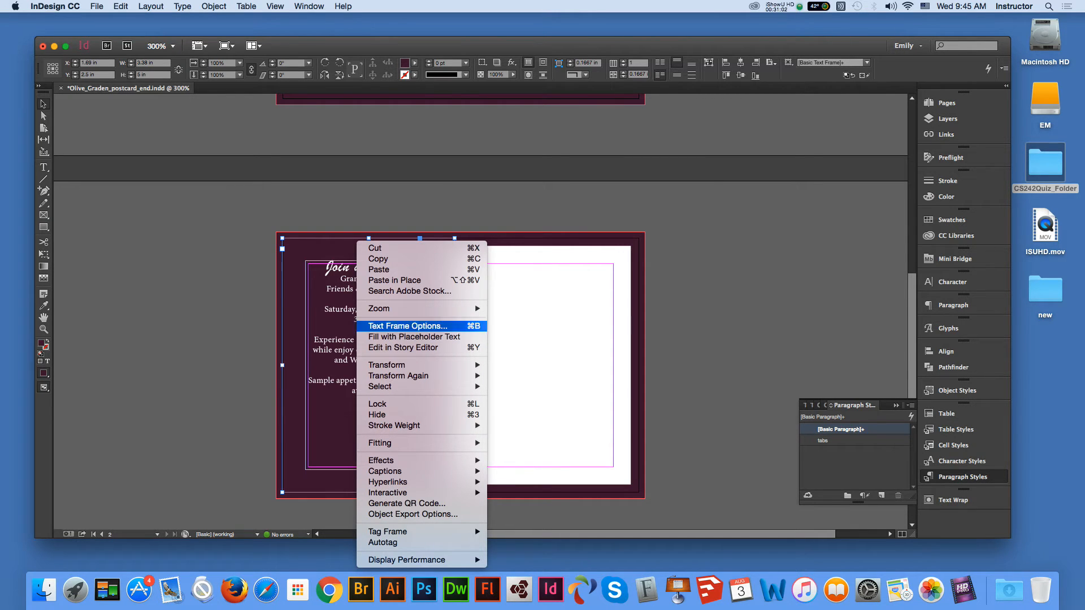
click(406, 326)
click(730, 331)
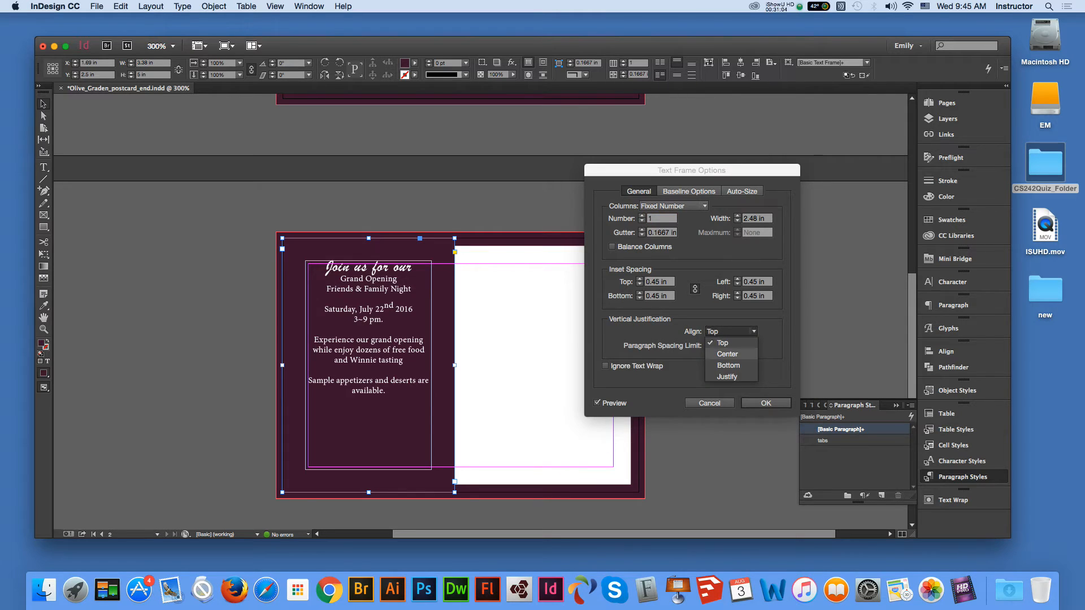
click(729, 352)
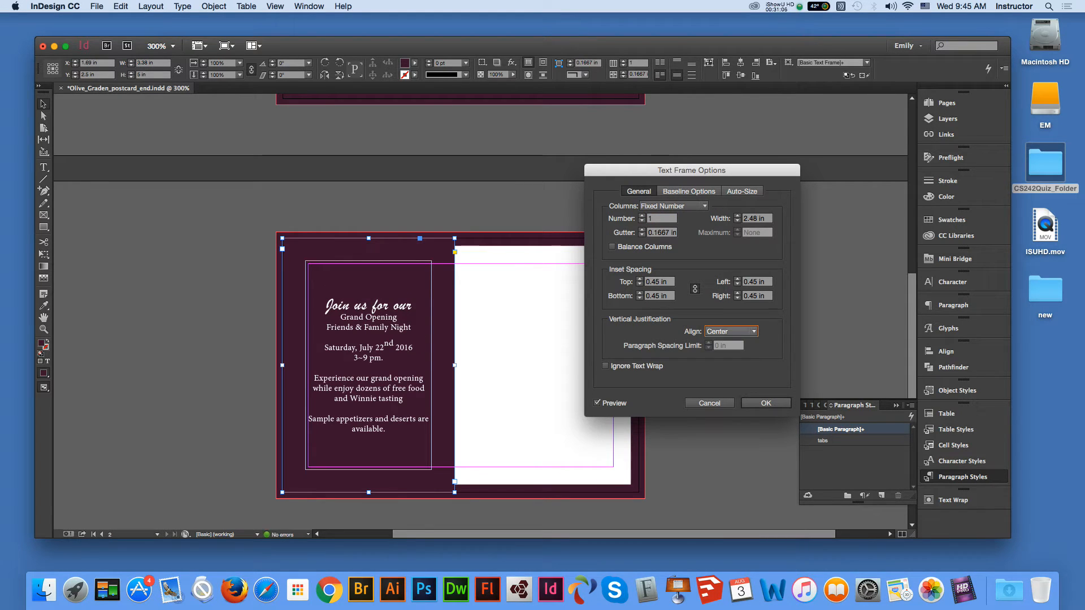
click(730, 332)
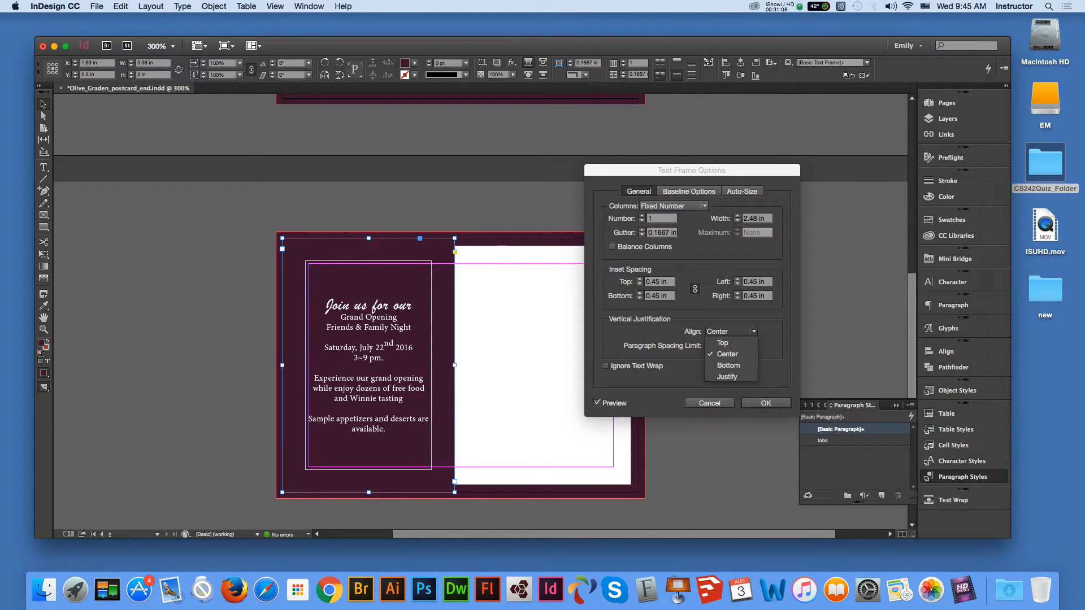
click(729, 342)
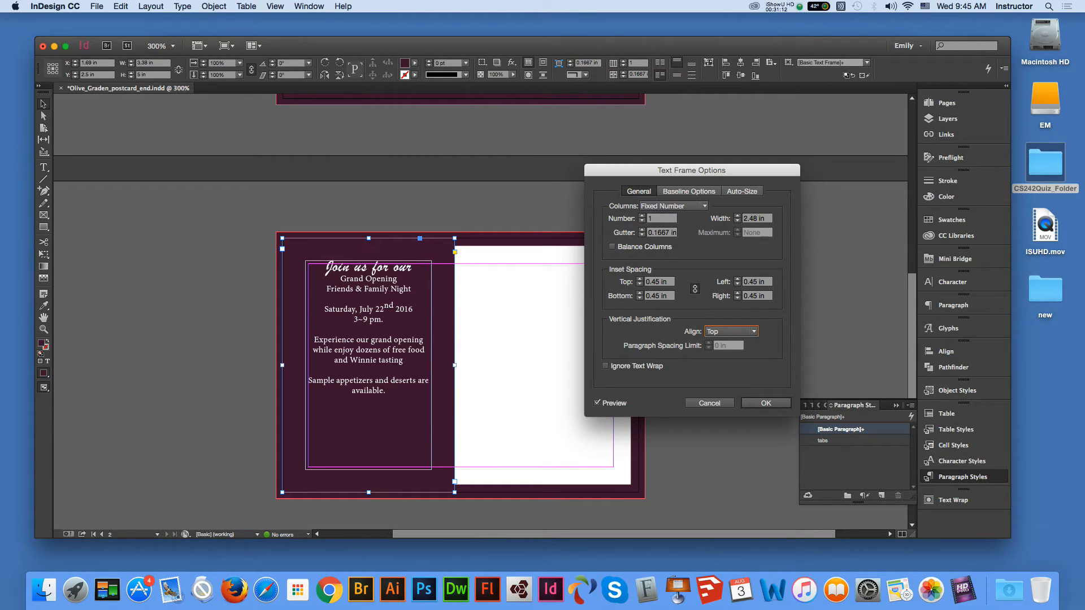
- Unlink the inset spacing, set the top inset to 0.7 in, and confirm
click(667, 282)
drag(667, 282, 655, 282)
click(694, 289)
click(654, 281)
double_click(652, 281)
text(0.6)
key(Tab)
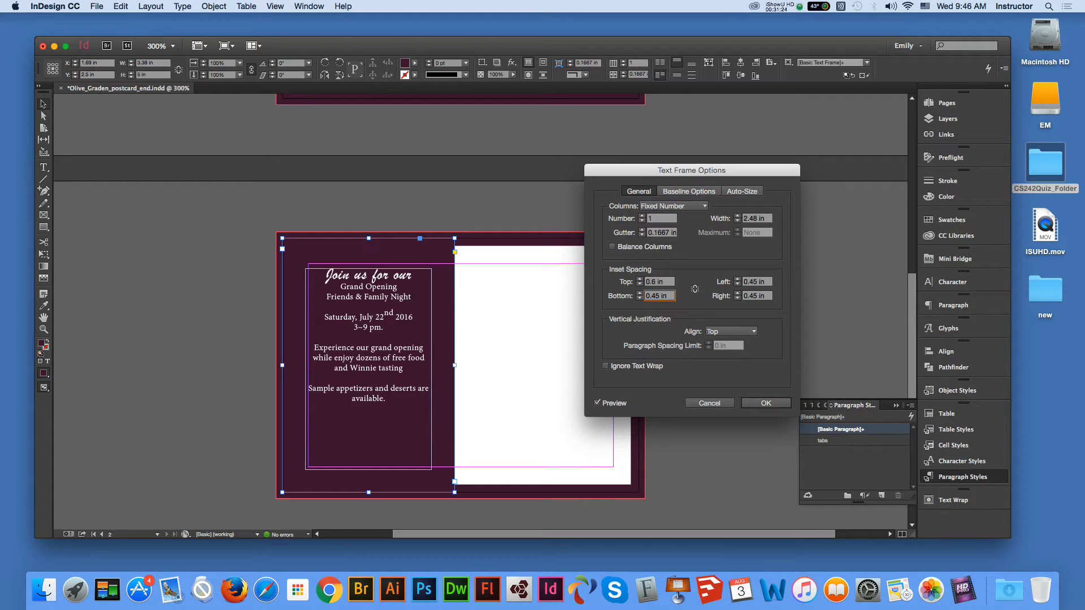
double_click(653, 282)
text(0.7)
key(Tab)
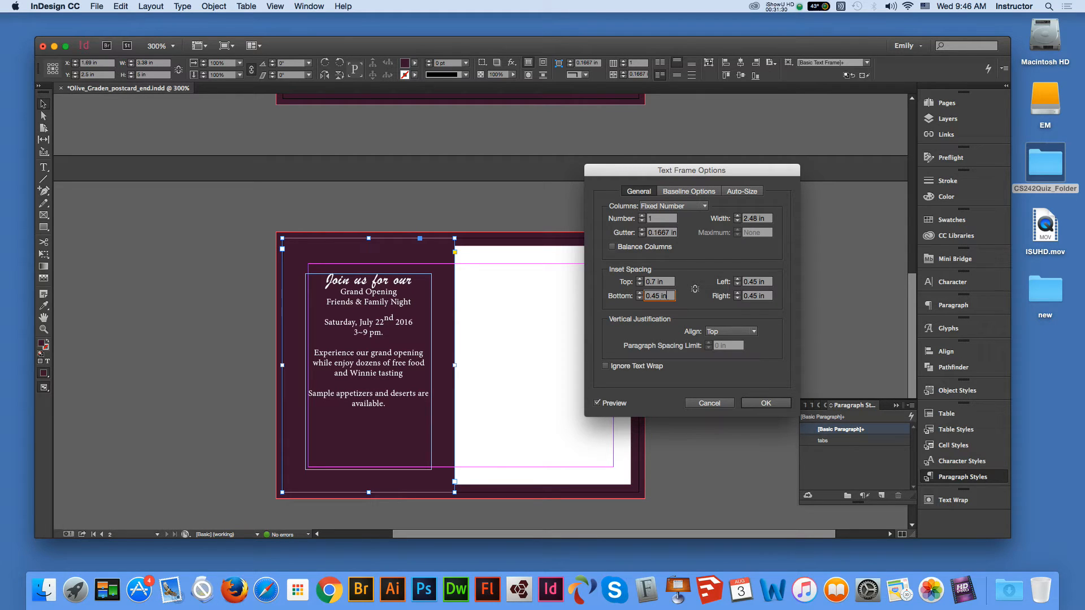
key(Return)
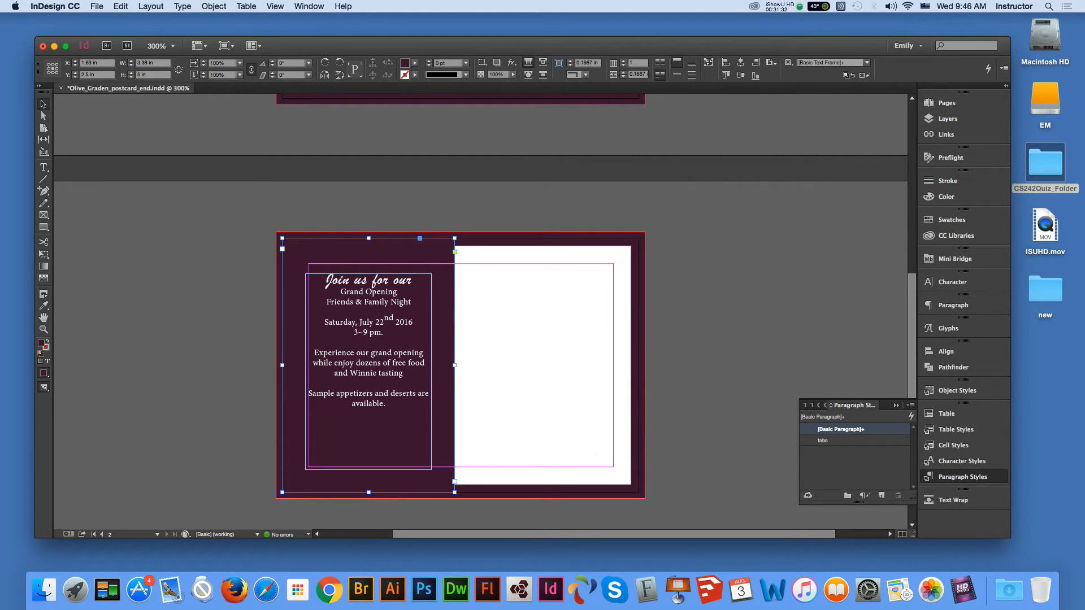
click(706, 339)
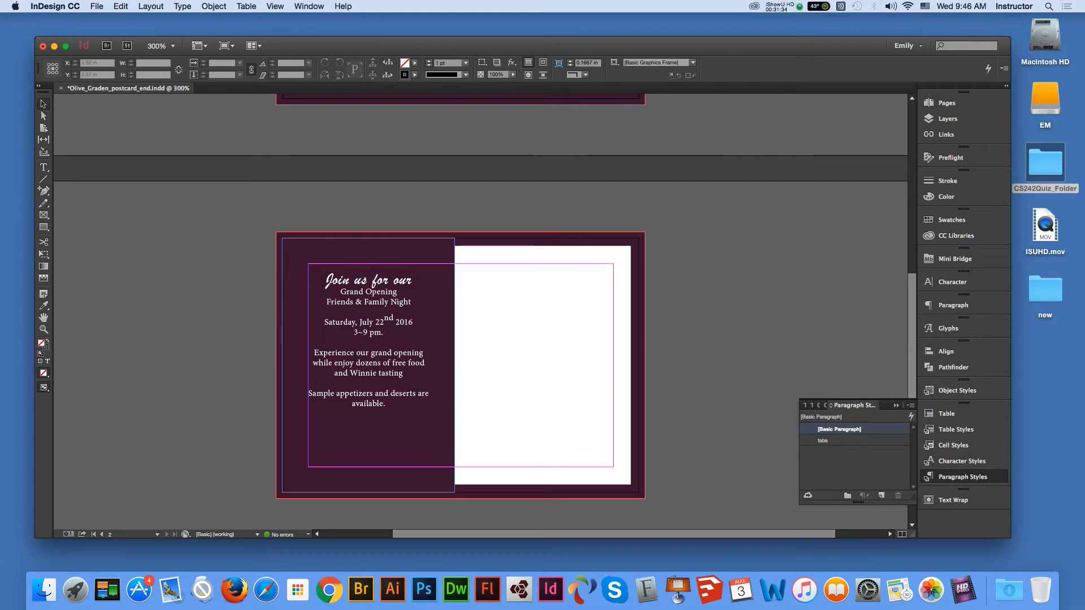
- Draw a text frame at the top of the back page's white panel and type 'Olive Garden'
click(373, 408)
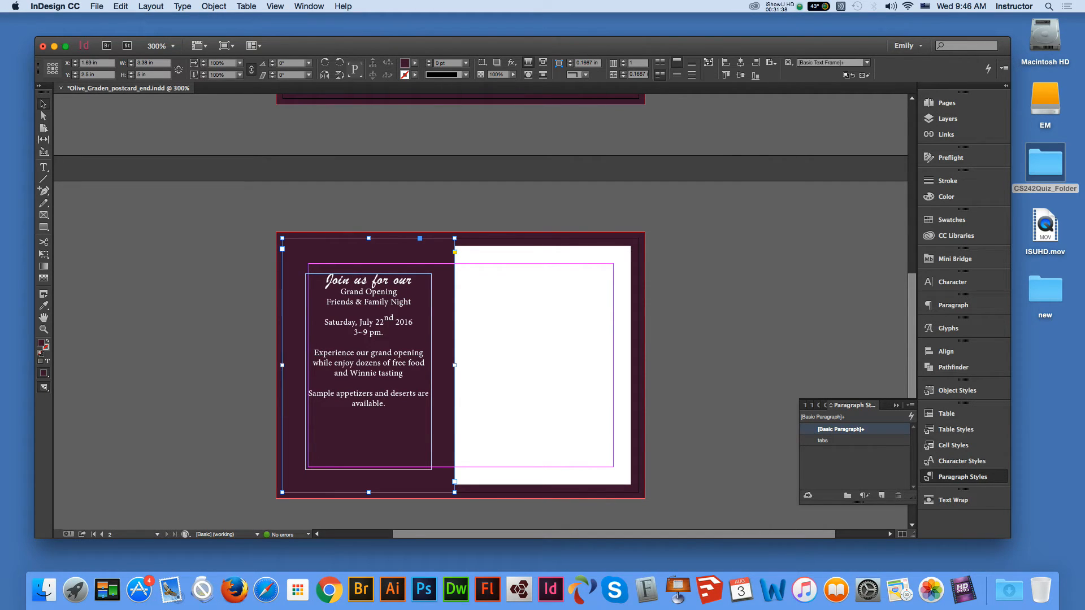
click(698, 368)
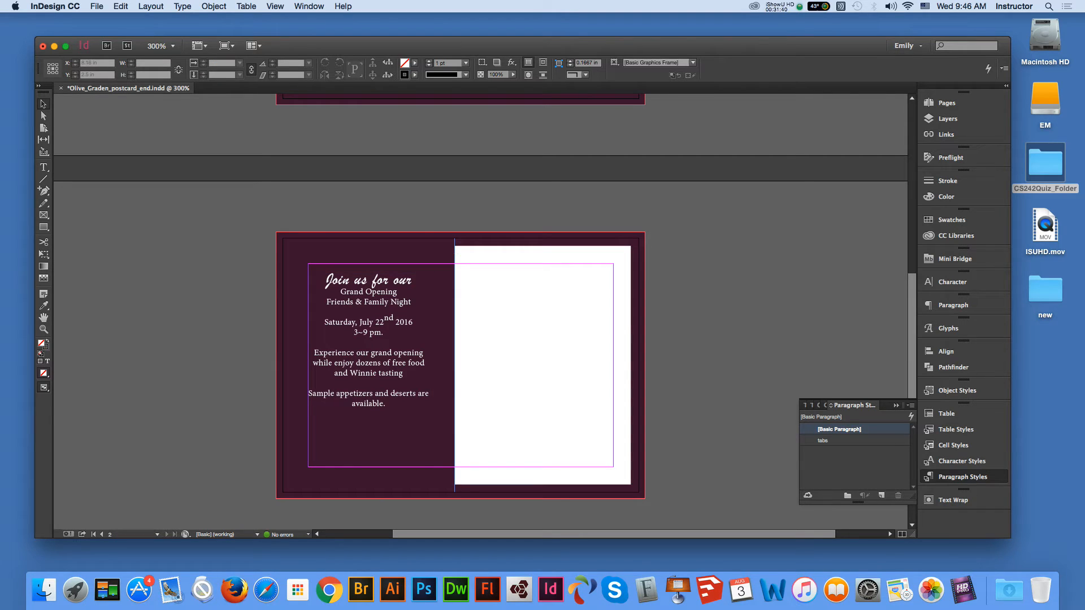
key(t)
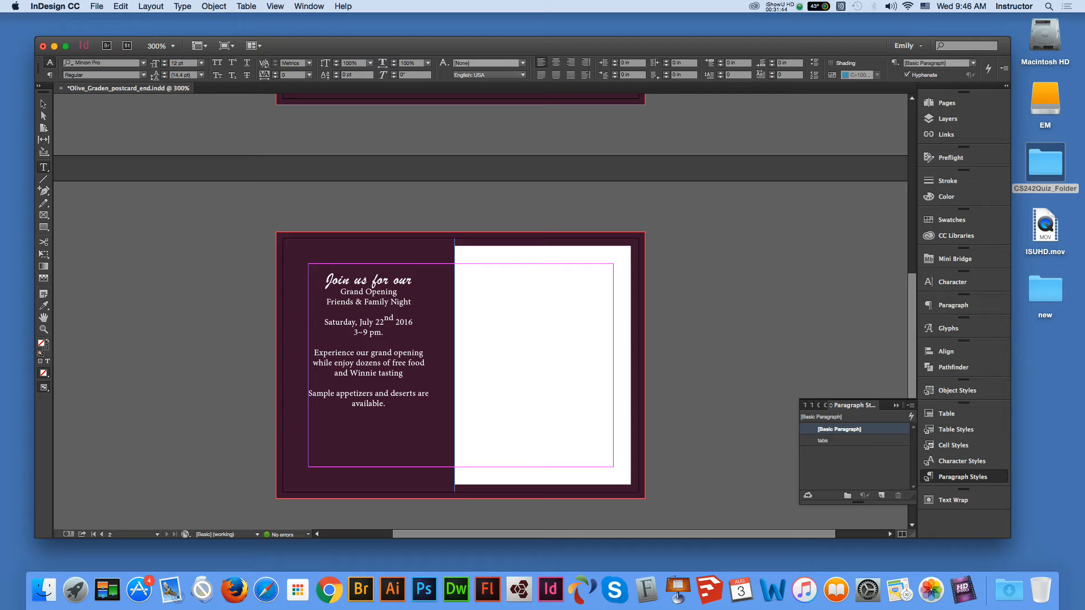
drag(467, 254, 586, 278)
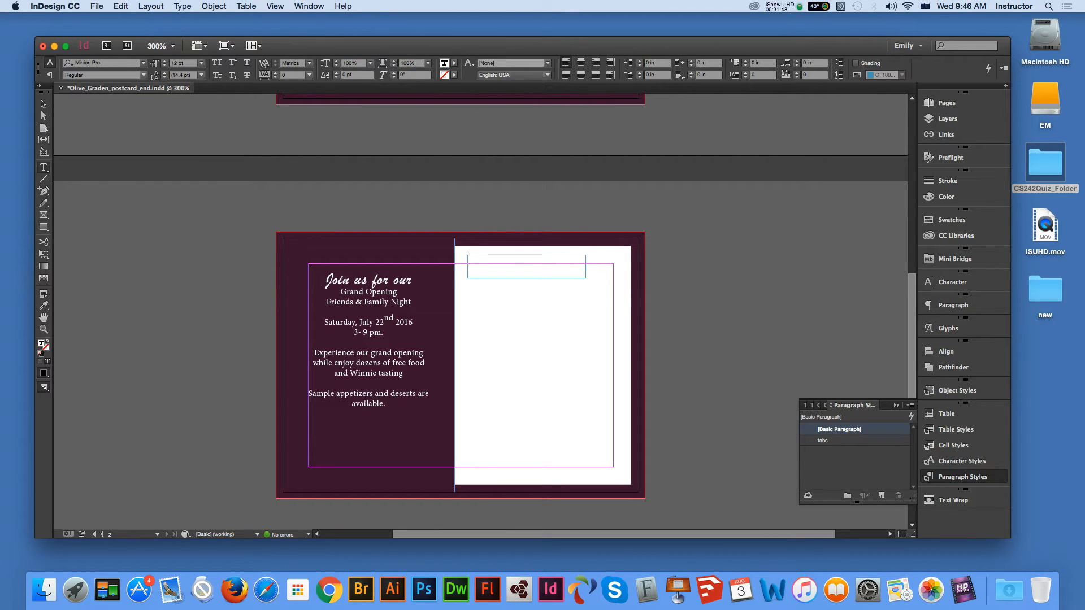
text(Olive Garden)
key(Escape)
click(44, 306)
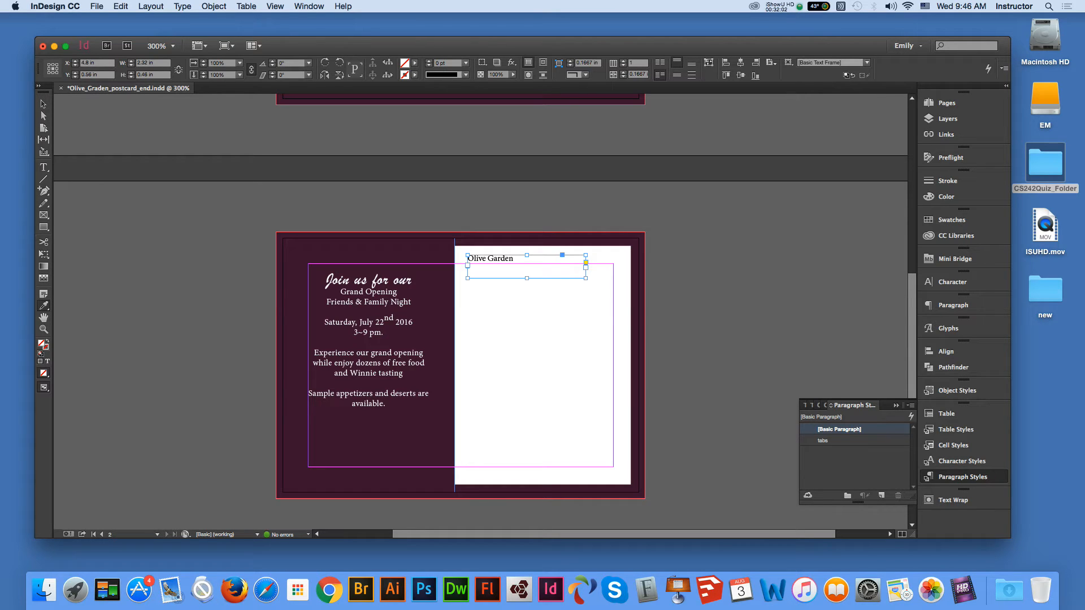
click(43, 103)
click(43, 318)
- Eyedropper the front title's script formatting onto 'Olive Garden' and set it to 18 pt
scroll(480, 300, up, 10)
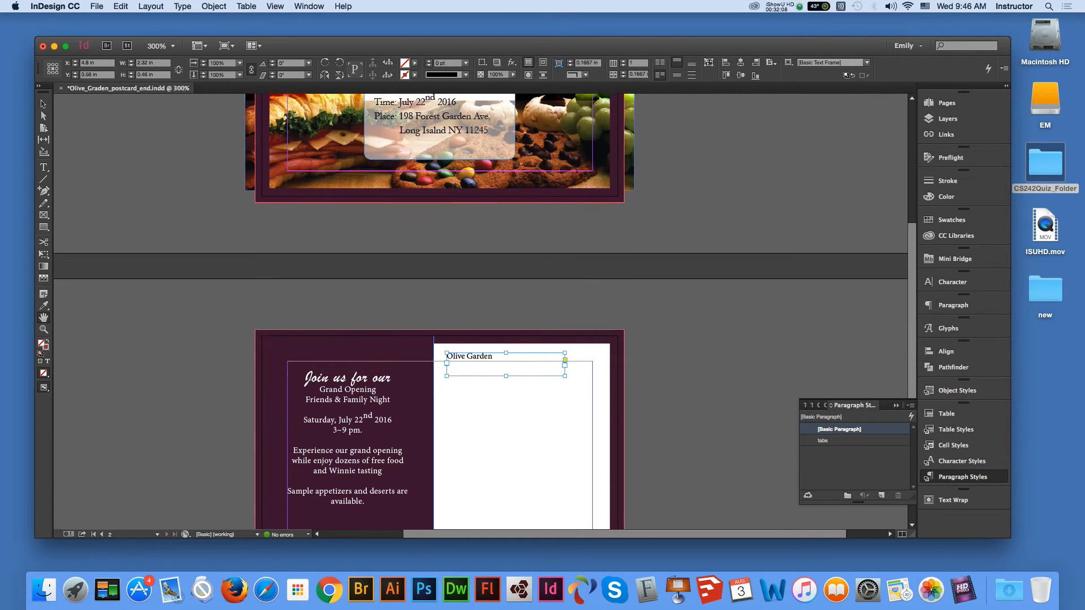
click(44, 104)
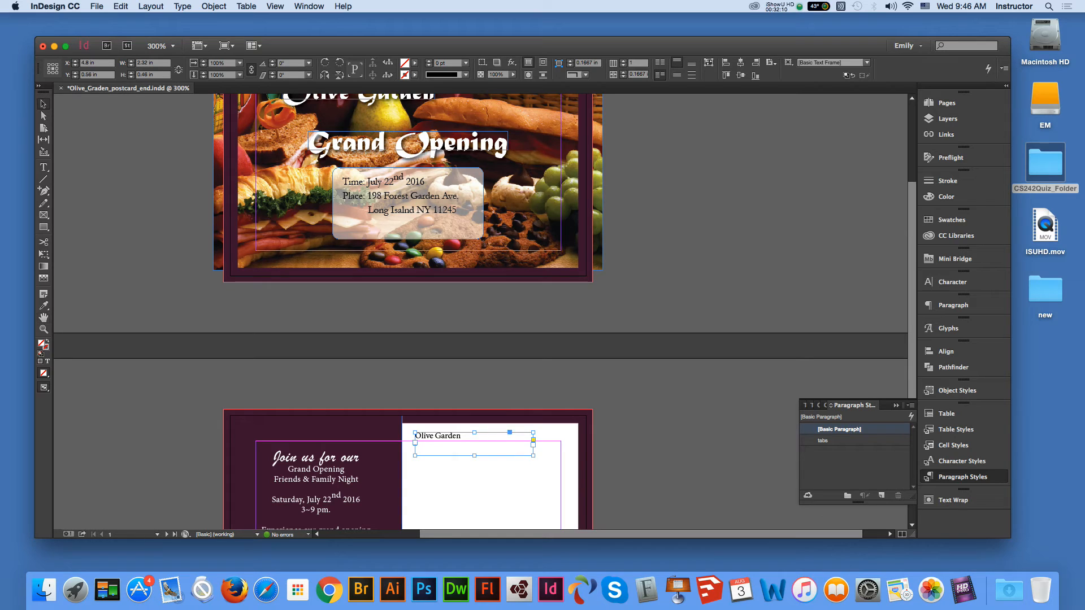
click(44, 167)
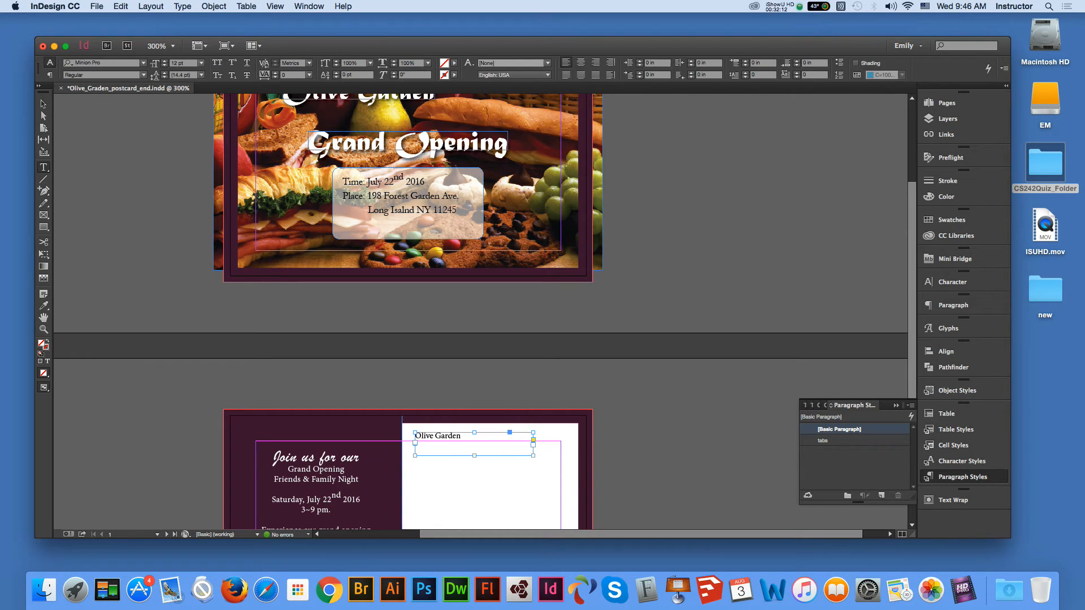
drag(461, 435, 414, 435)
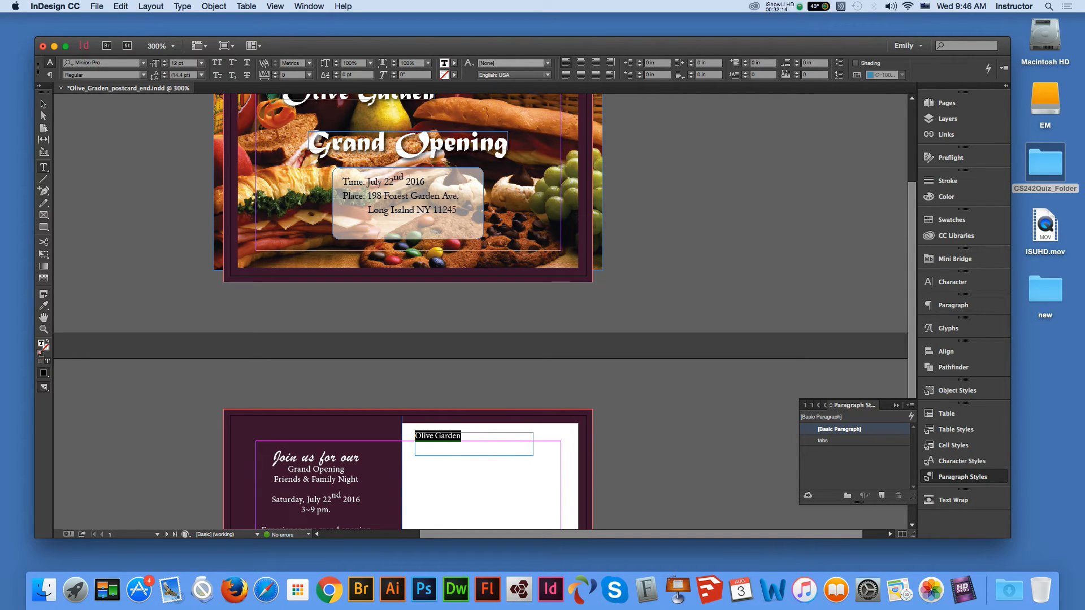
click(43, 305)
click(408, 143)
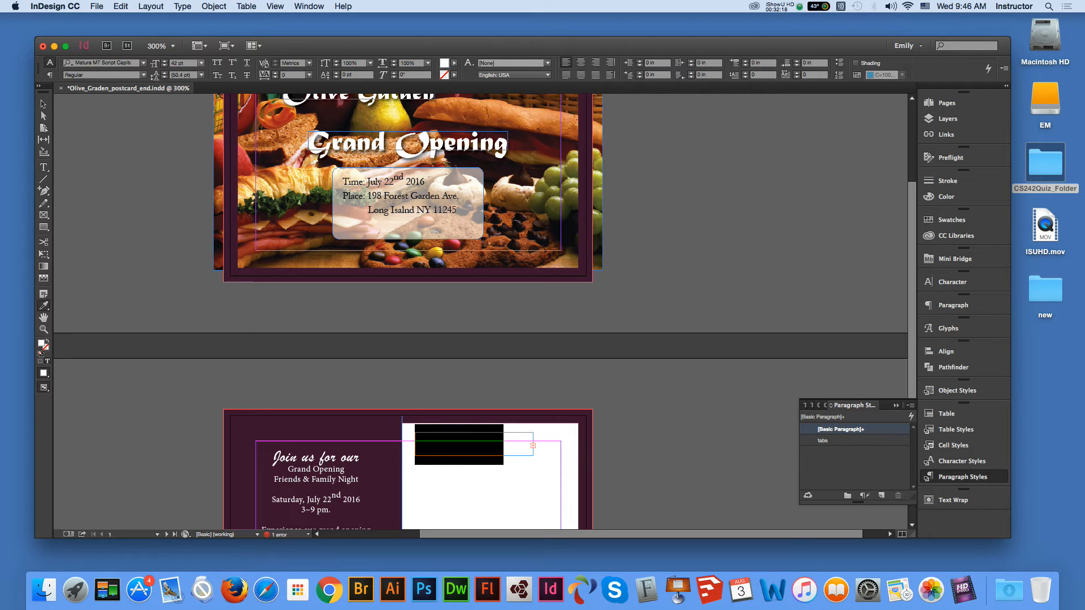
click(201, 62)
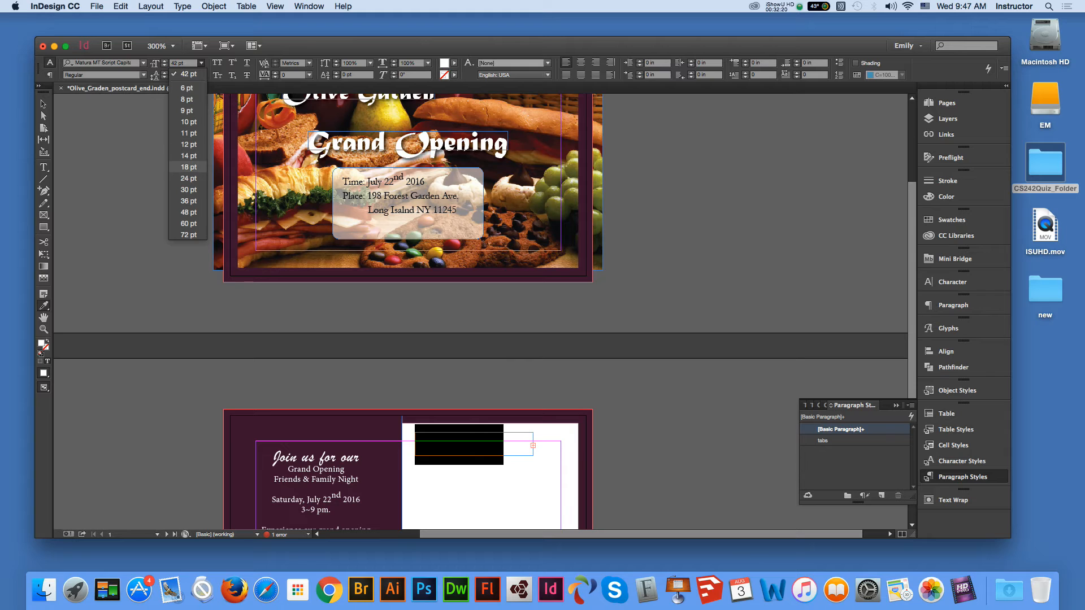
click(188, 166)
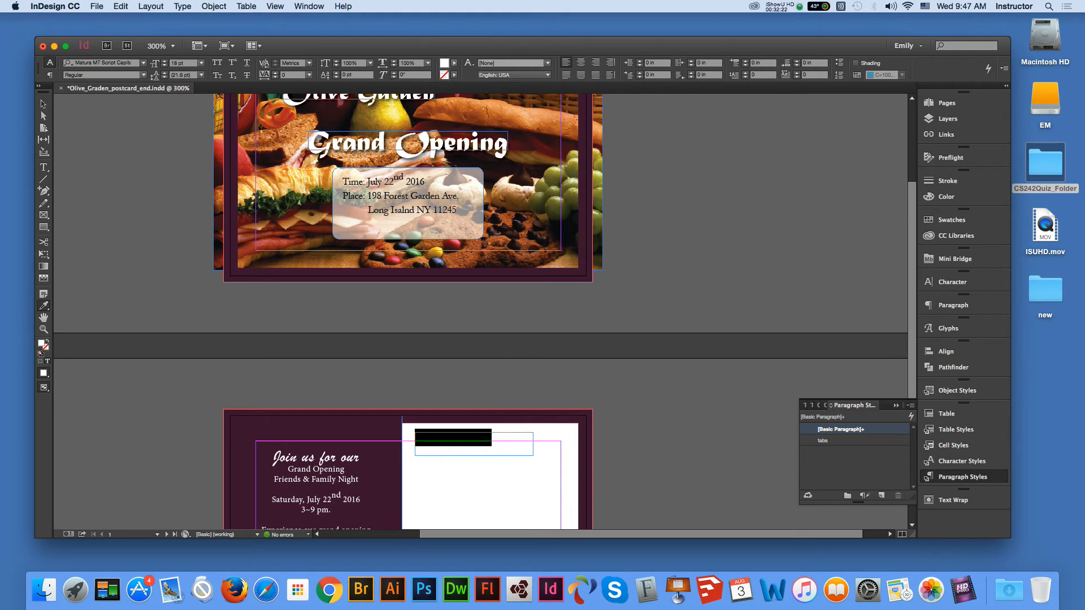
- Colour the heading dark purple C=36 M=79 Y=17 K=74 and fit its frame to the text
click(454, 63)
drag(454, 128, 454, 148)
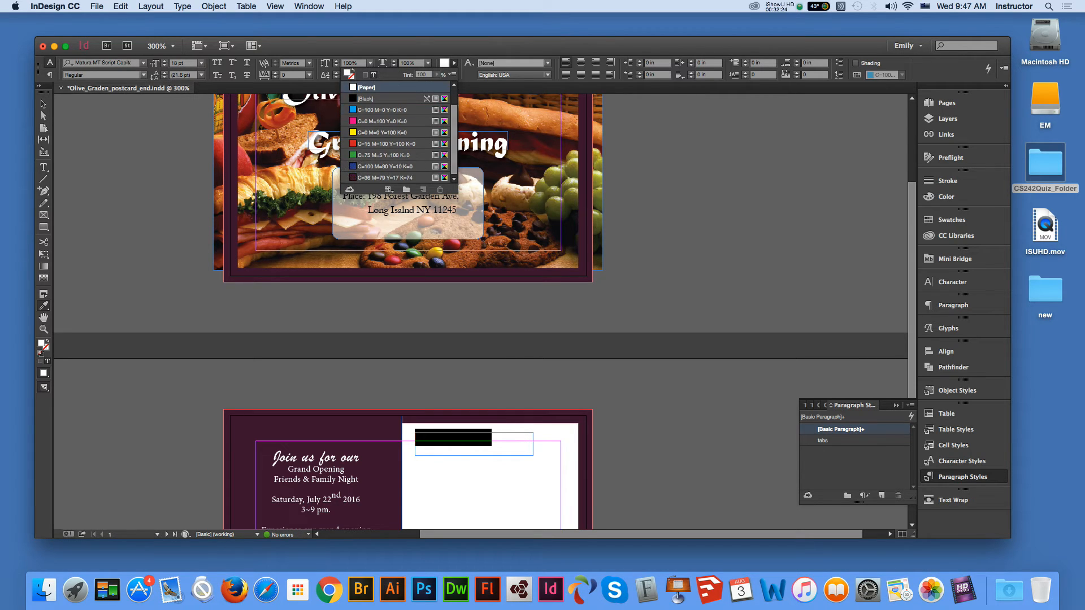
click(389, 178)
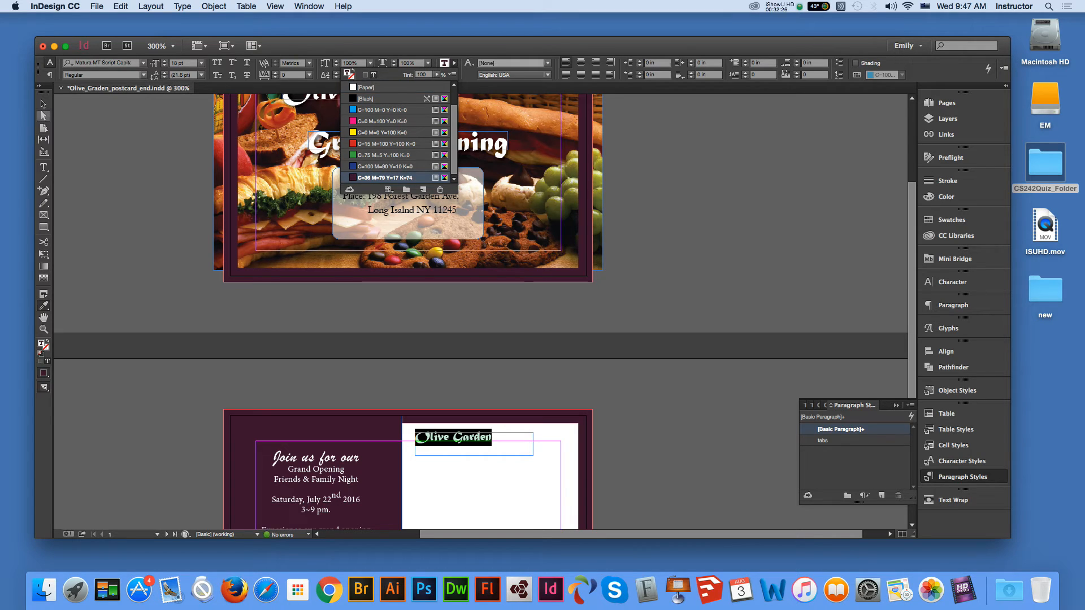
click(44, 105)
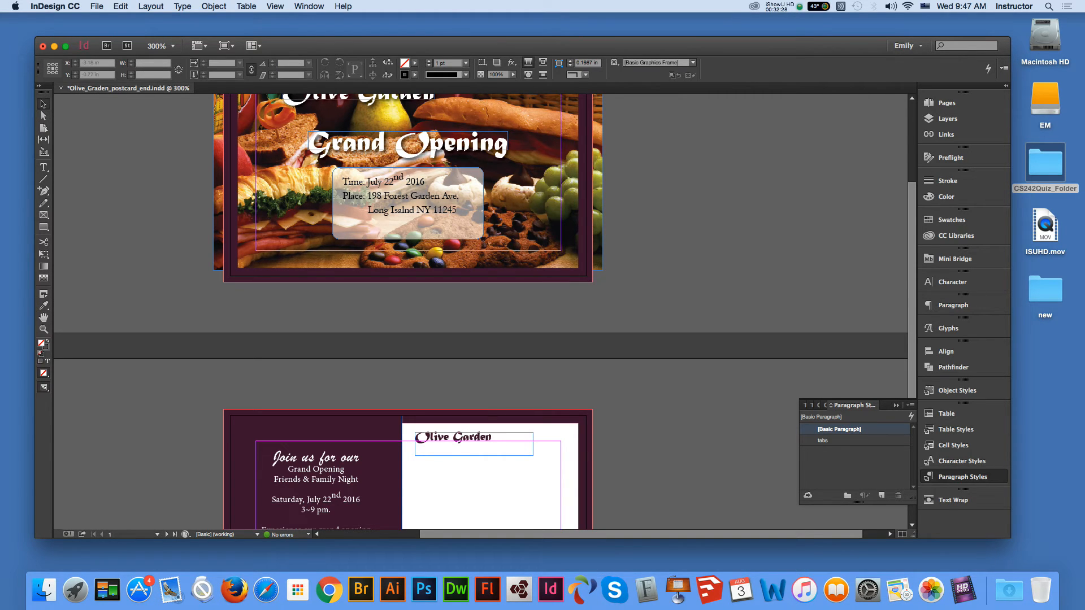
click(44, 318)
scroll(480, 310, down, 3)
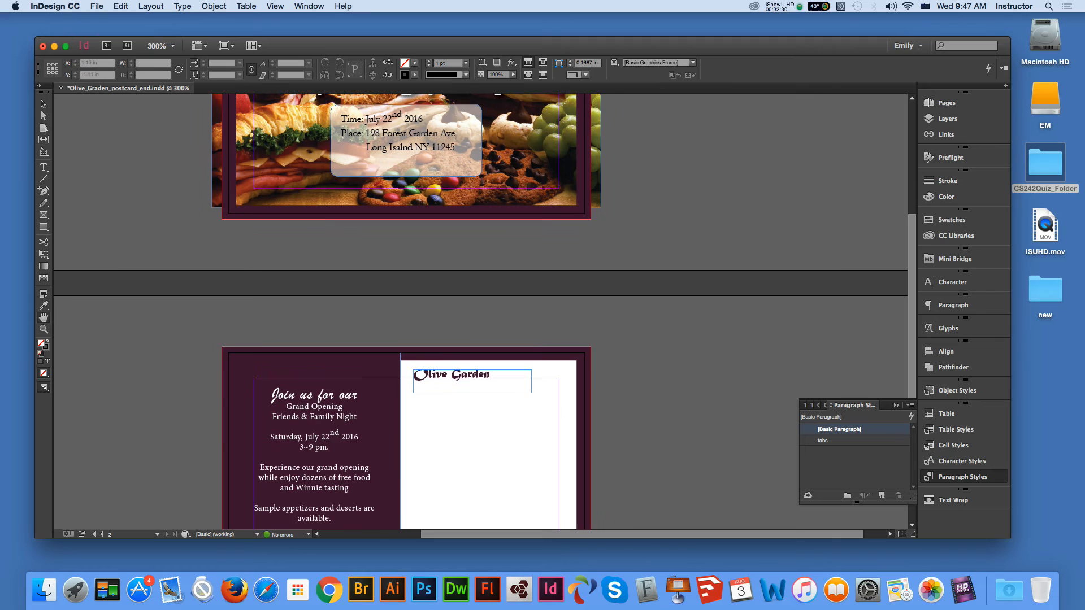
click(43, 104)
click(530, 379)
double_click(531, 393)
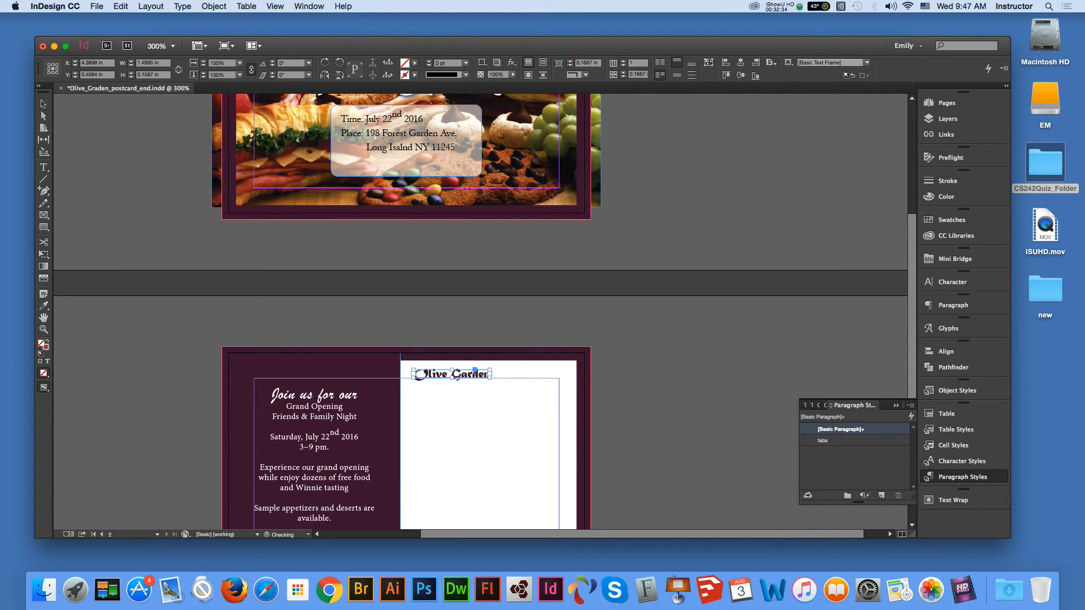
click(142, 135)
click(333, 108)
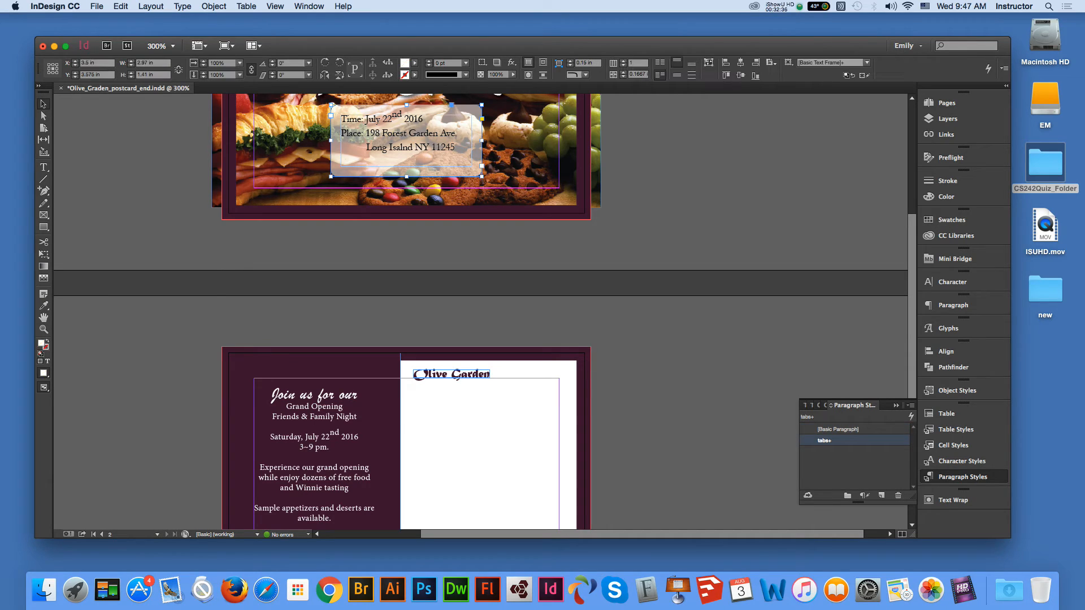
- Paste the front Time/Place box's address lines into a new frame below the Olive Garden heading
key(t)
drag(366, 133, 456, 148)
key(super+c)
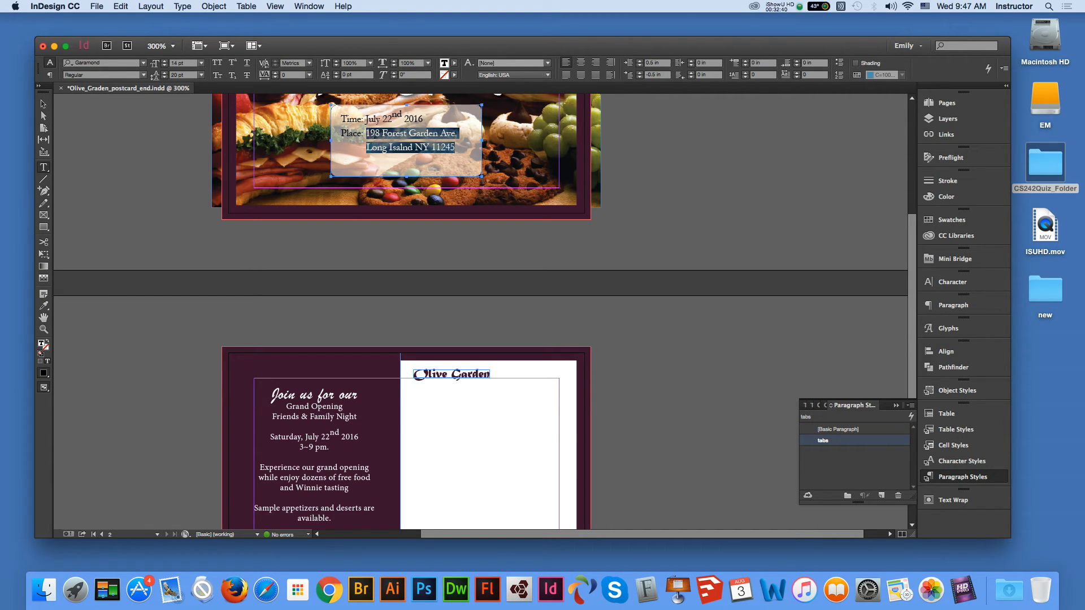
click(43, 104)
click(68, 317)
click(43, 318)
drag(66, 262, 61, 167)
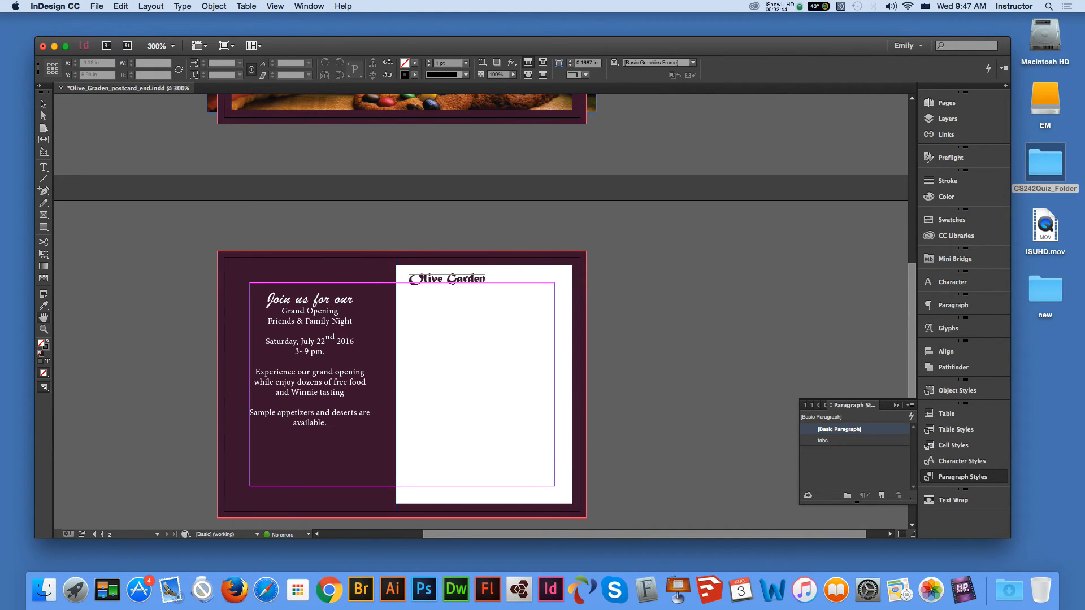
key(t)
drag(413, 303, 528, 326)
key(super+v)
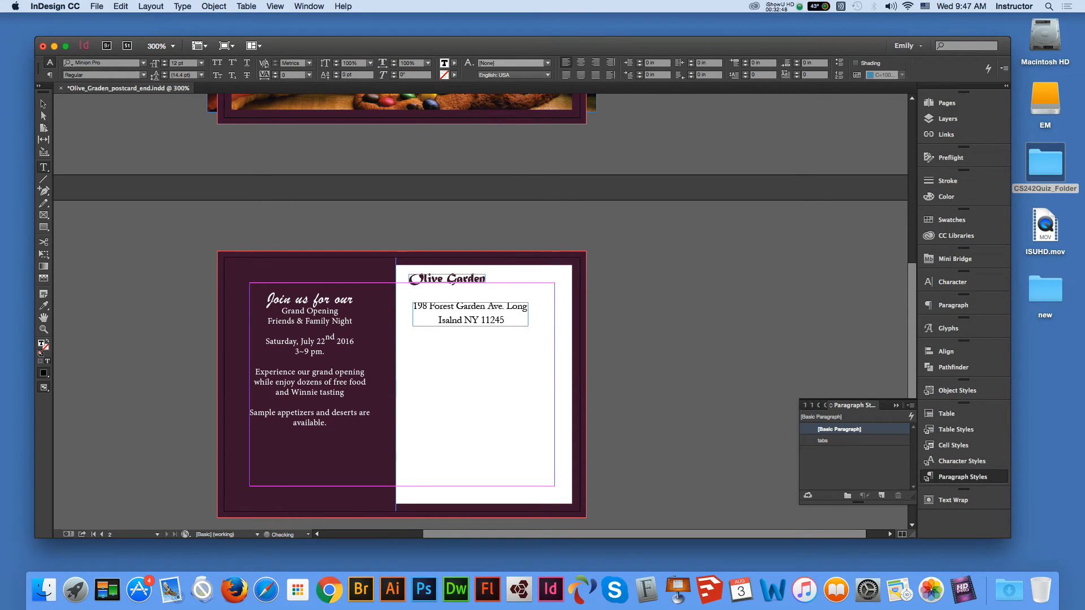
- Reset the address to [Basic Paragraph], split it onto two lines, and fit the frame
key(shift+Home)
key(shift+Up)
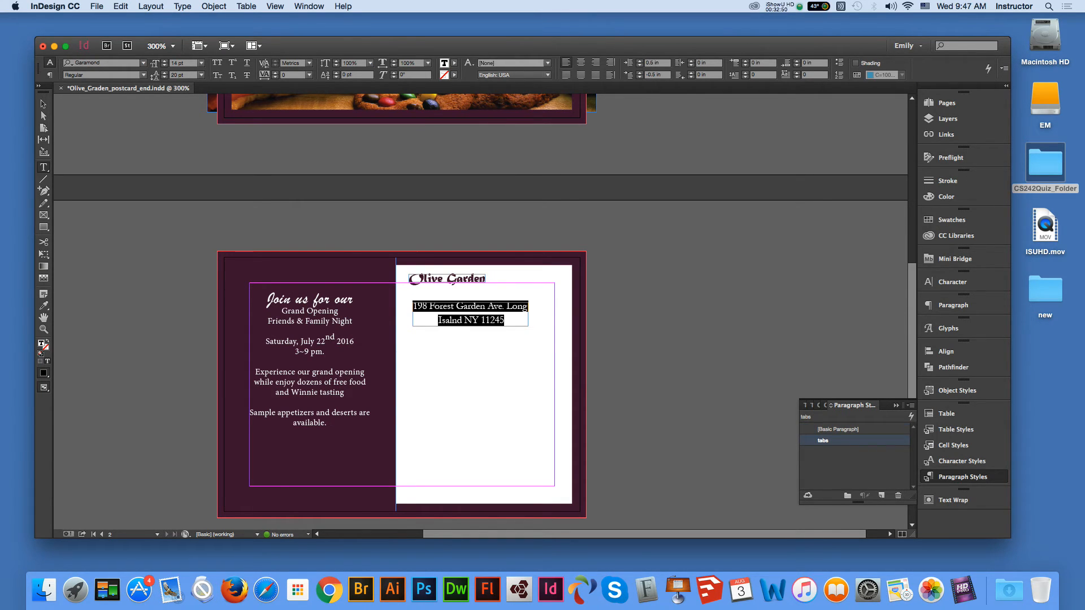
click(838, 428)
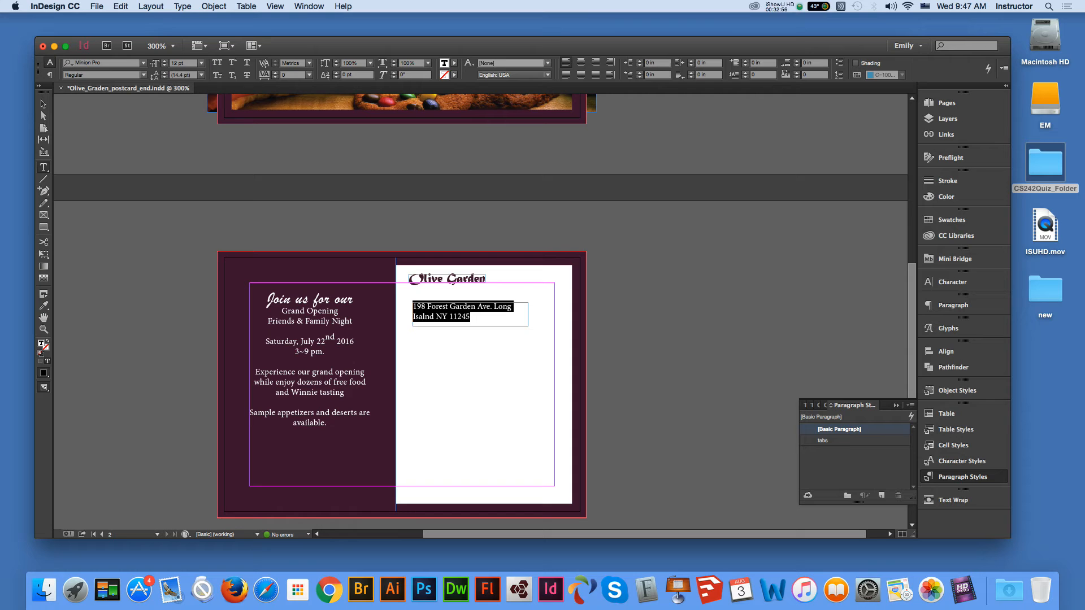
click(493, 306)
key(Return)
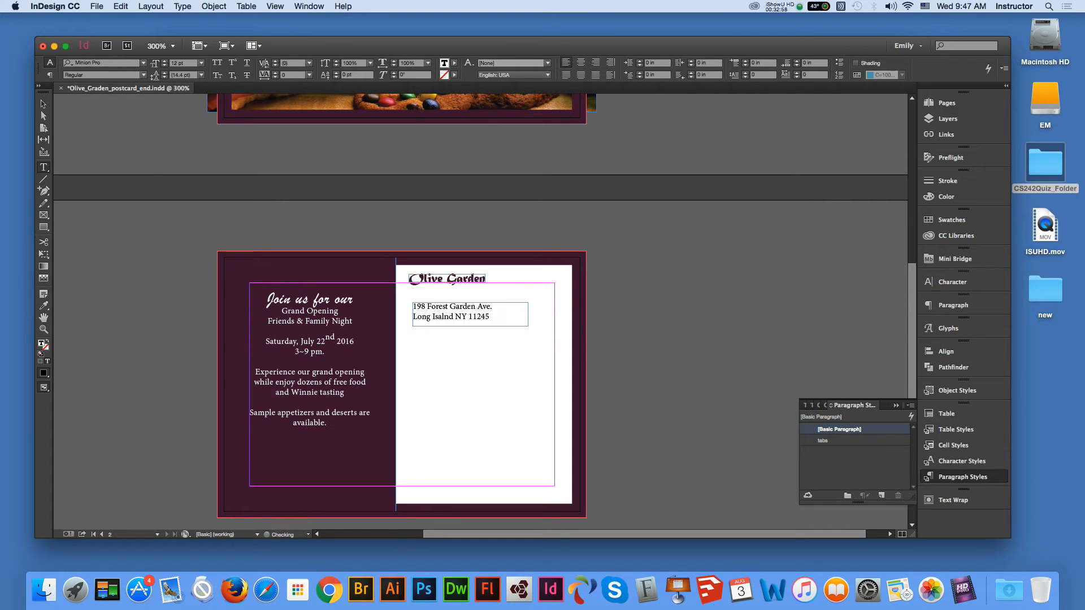
key(Escape)
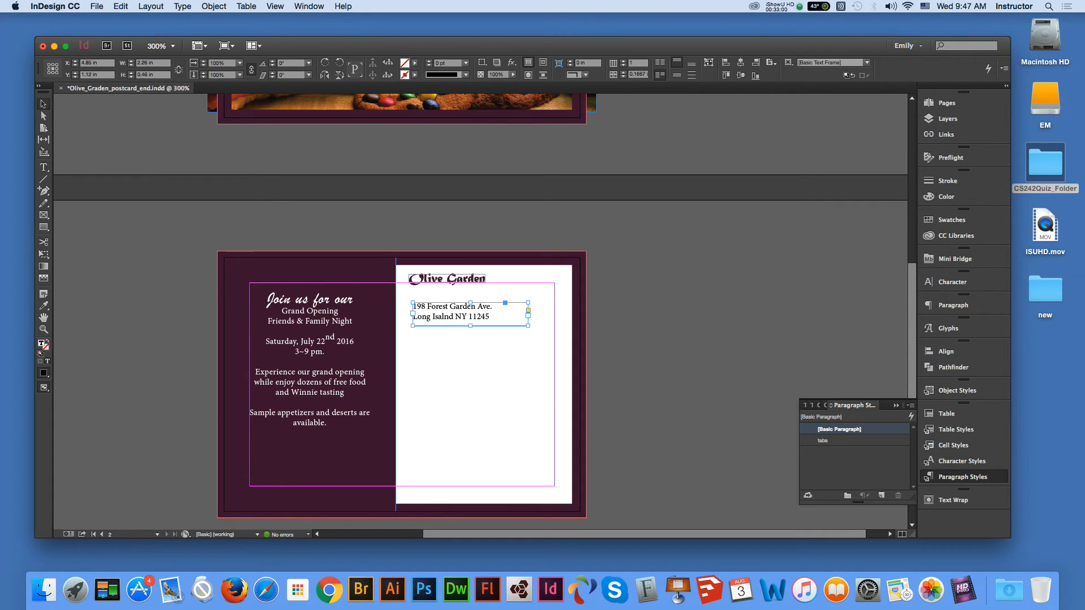
double_click(528, 326)
click(650, 339)
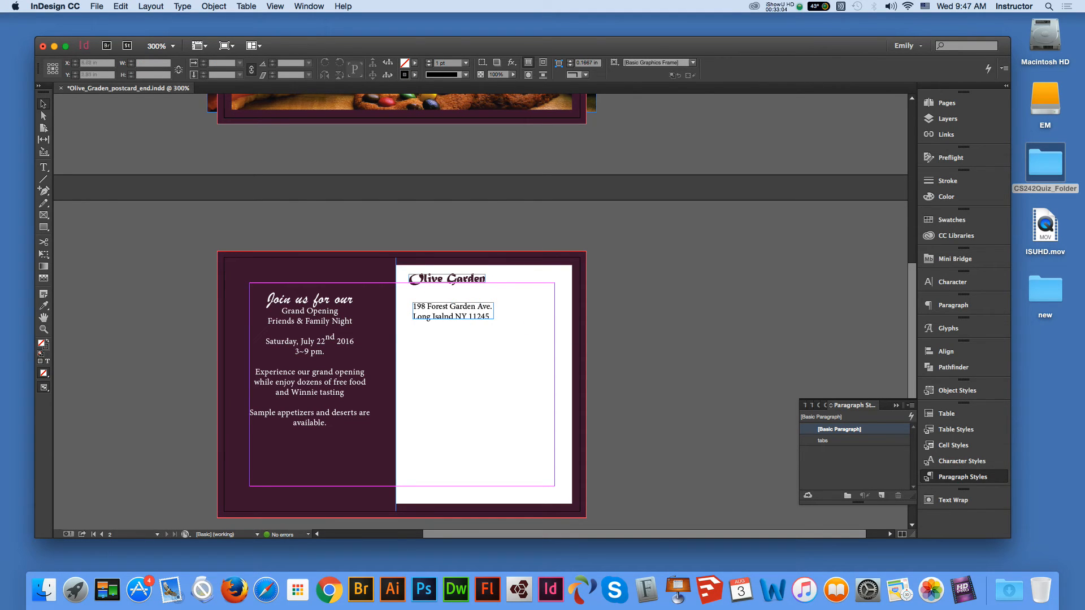
click(44, 317)
drag(356, 395, 367, 354)
click(43, 104)
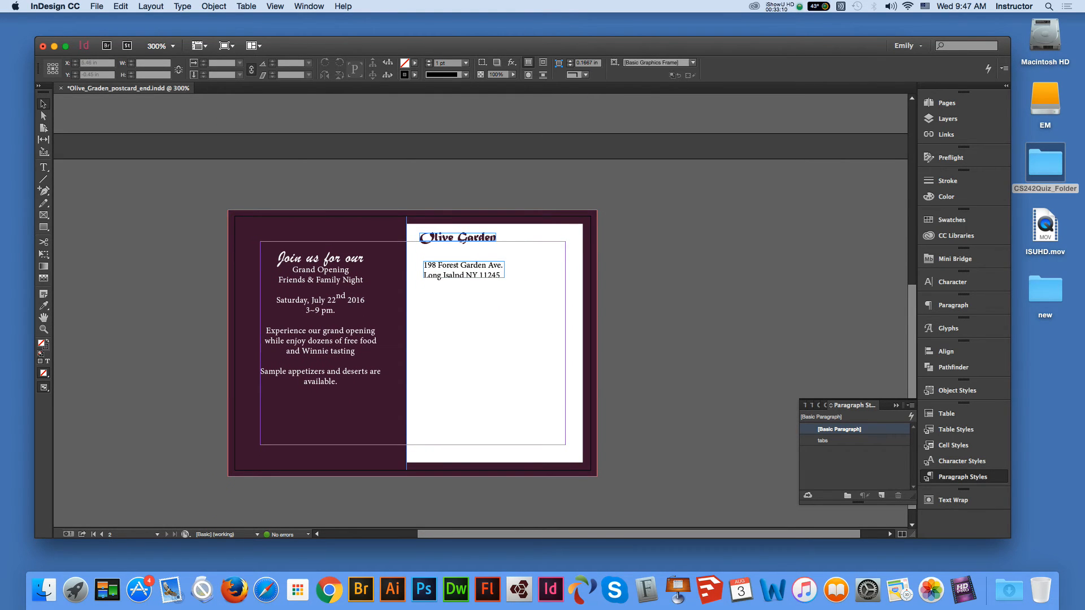
click(214, 7)
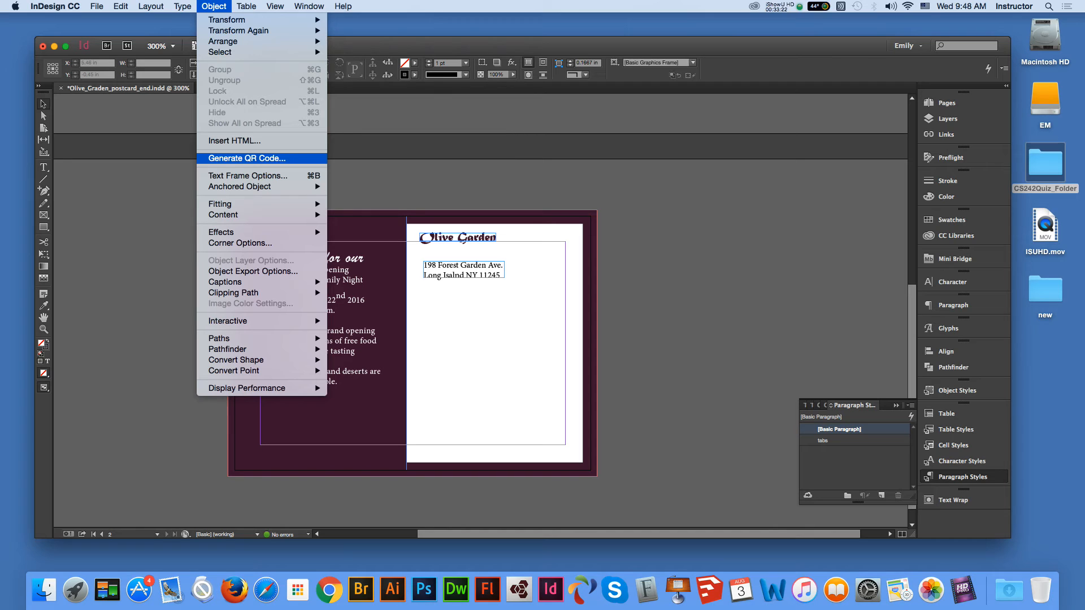
click(246, 159)
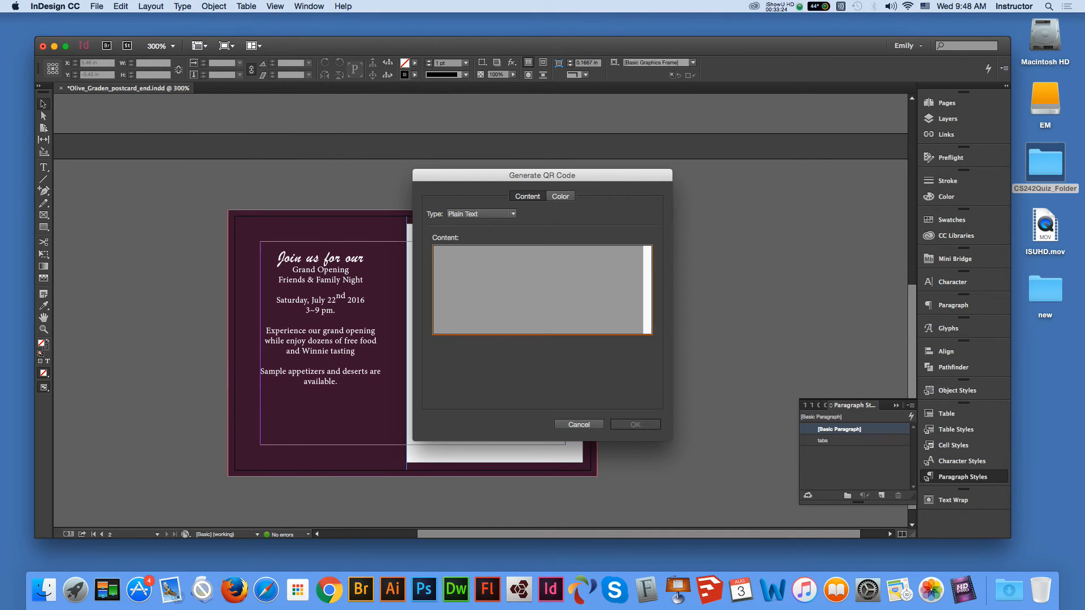
click(491, 214)
click(480, 225)
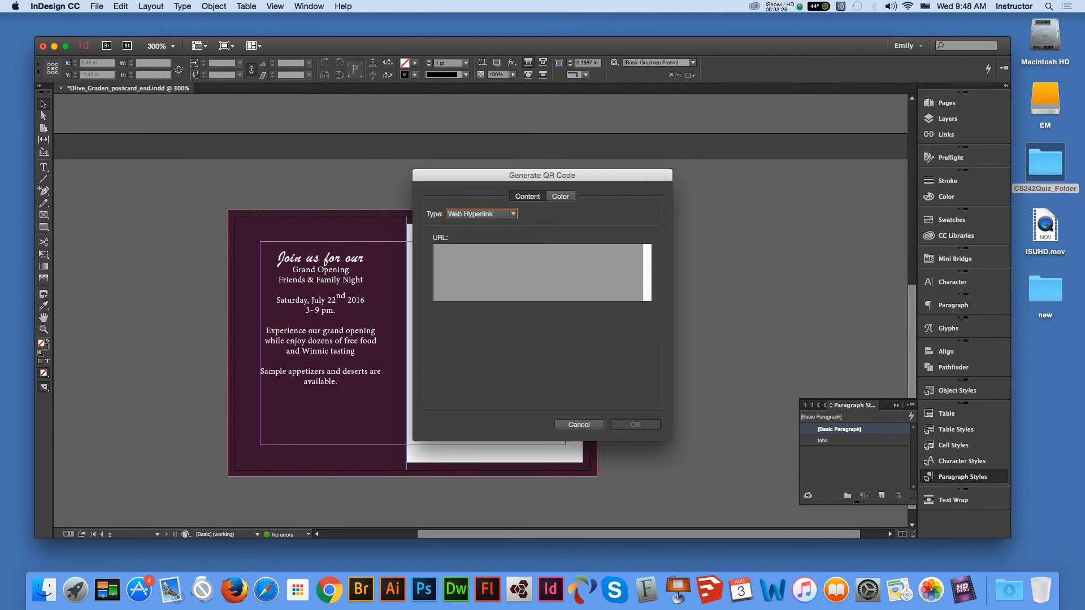
click(484, 261)
text(http)
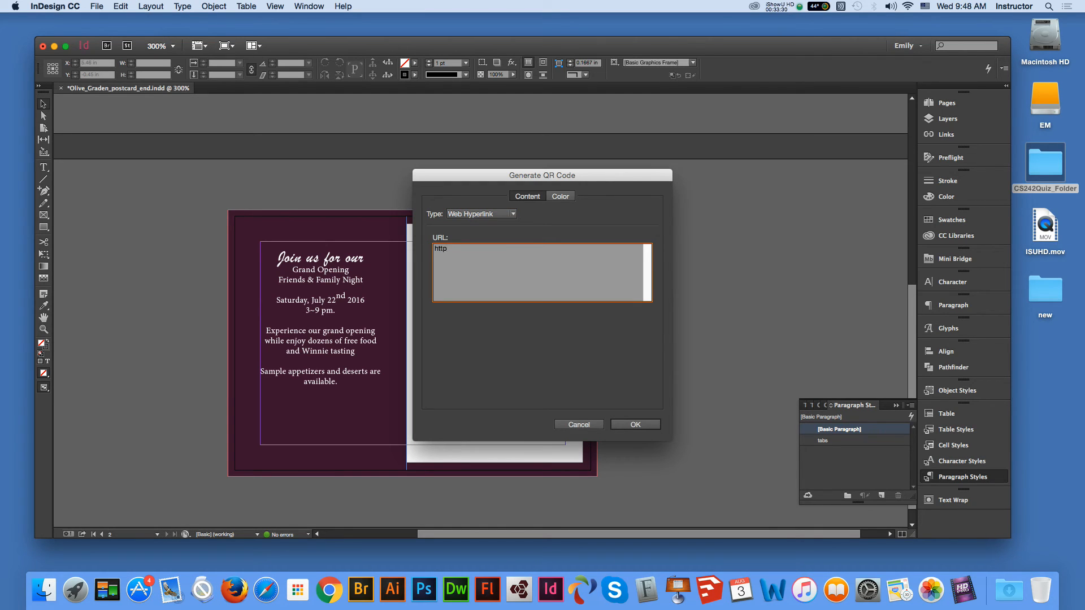
text(//www.olivegarden.com)
click(635, 424)
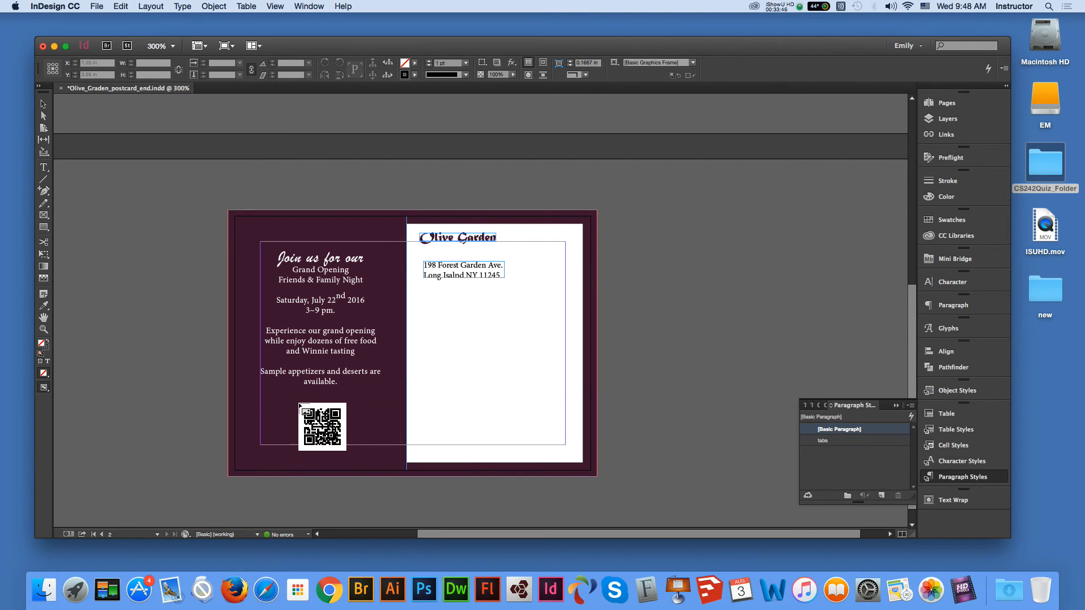
click(298, 403)
- Move the QR code frame up-left and resize it to about 0.93 in, centred under the invitation's last line
drag(358, 463, 352, 458)
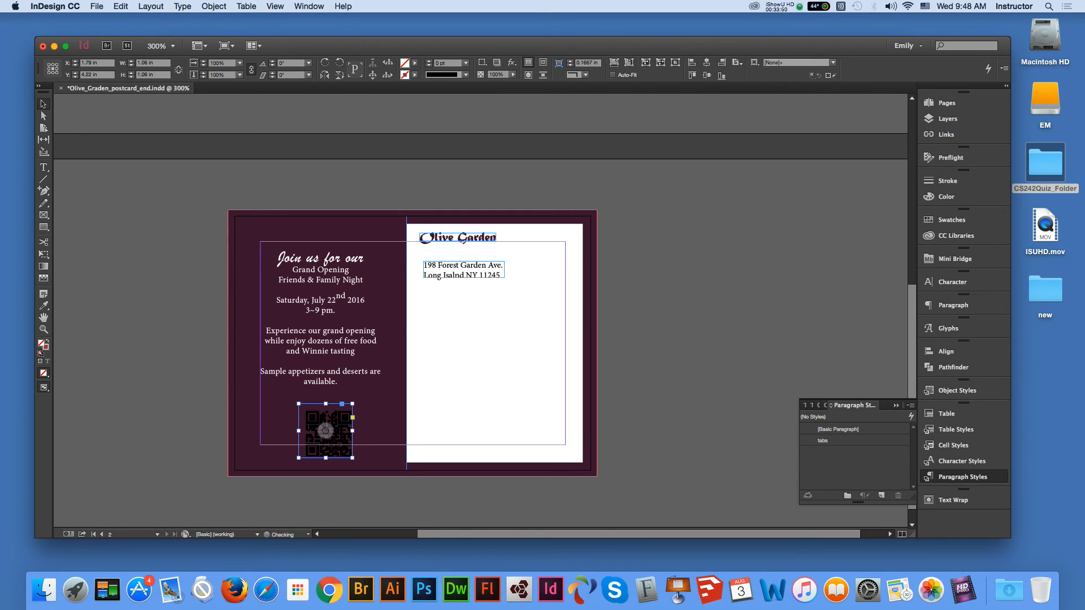
click(325, 430)
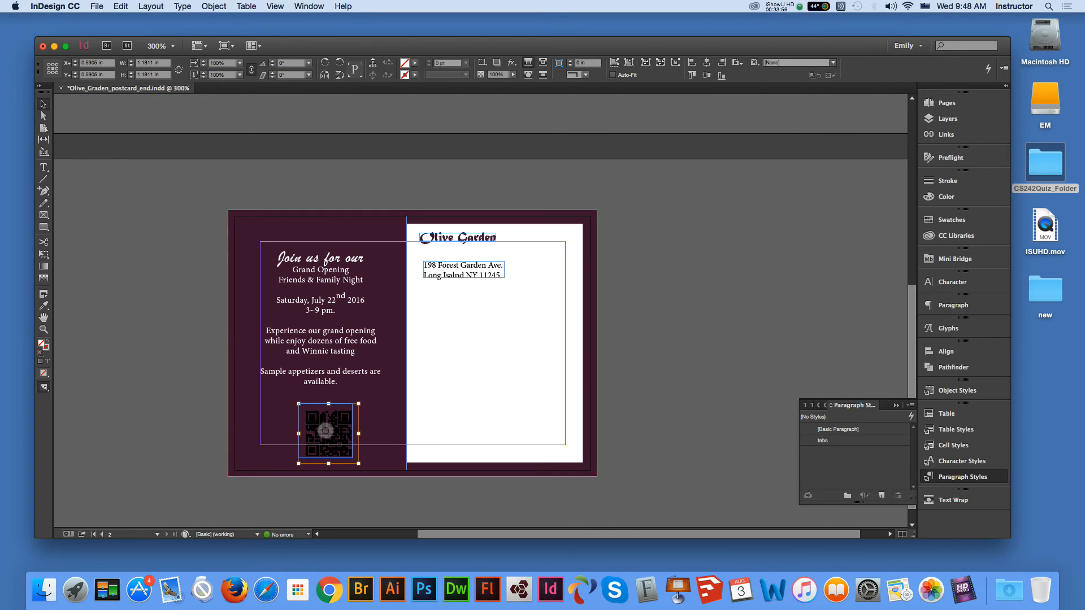
key(Escape)
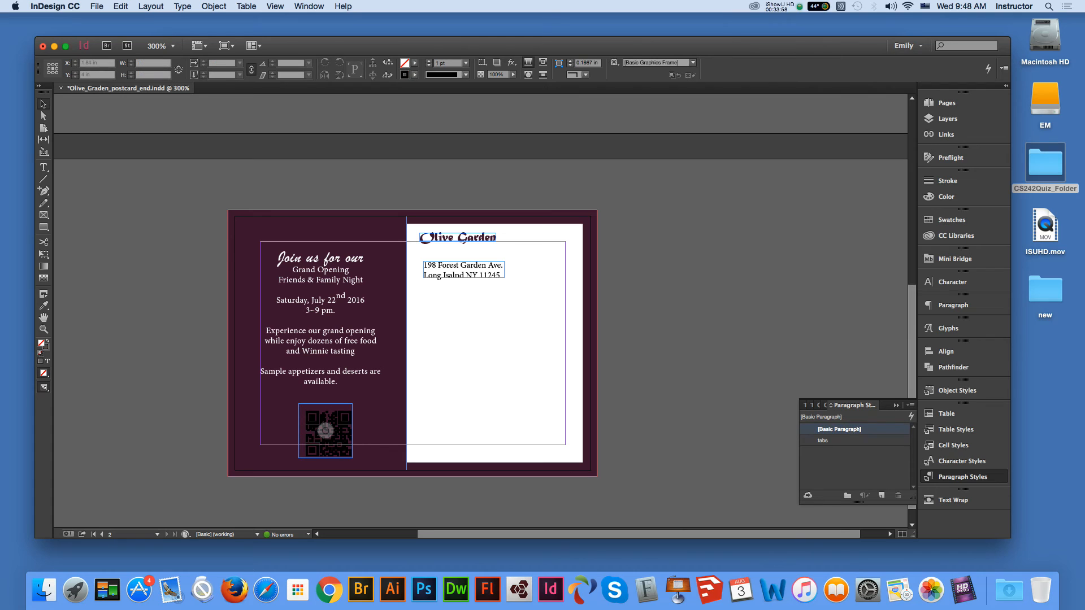
click(323, 428)
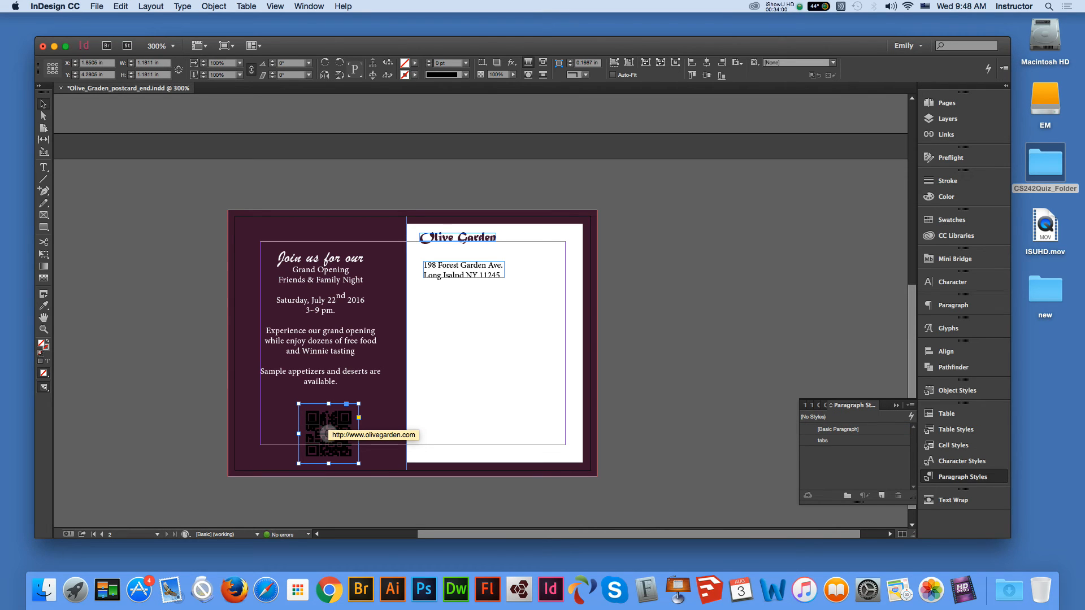
click(466, 75)
click(466, 74)
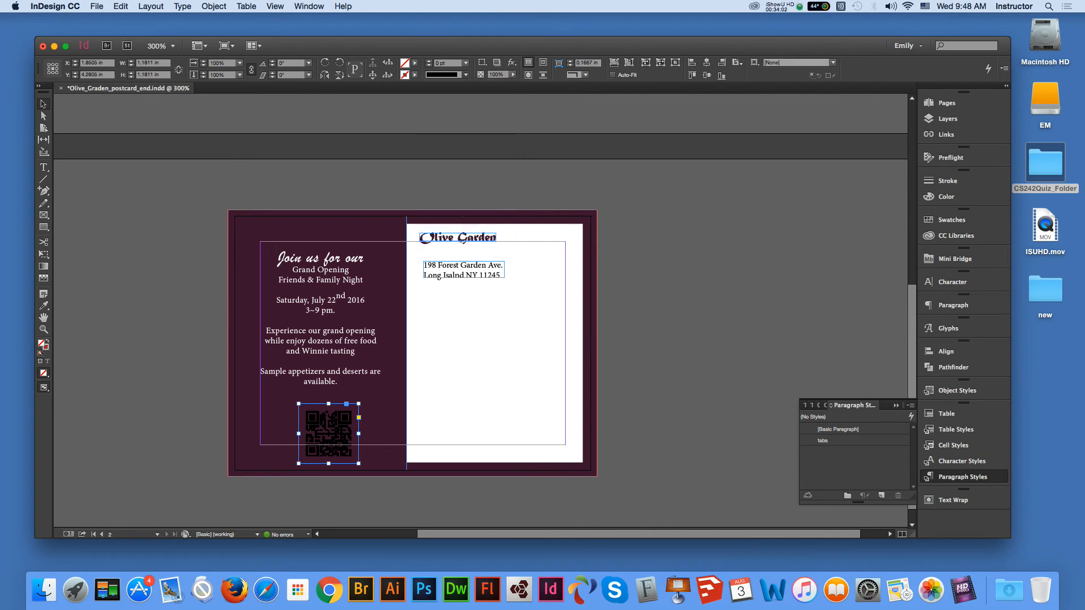
click(280, 442)
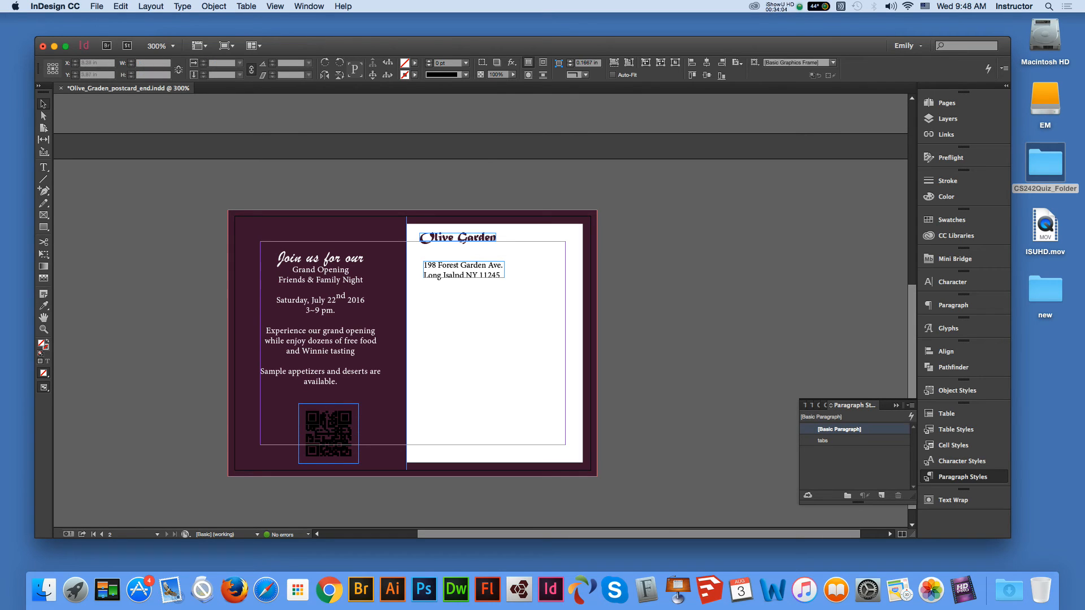
click(316, 438)
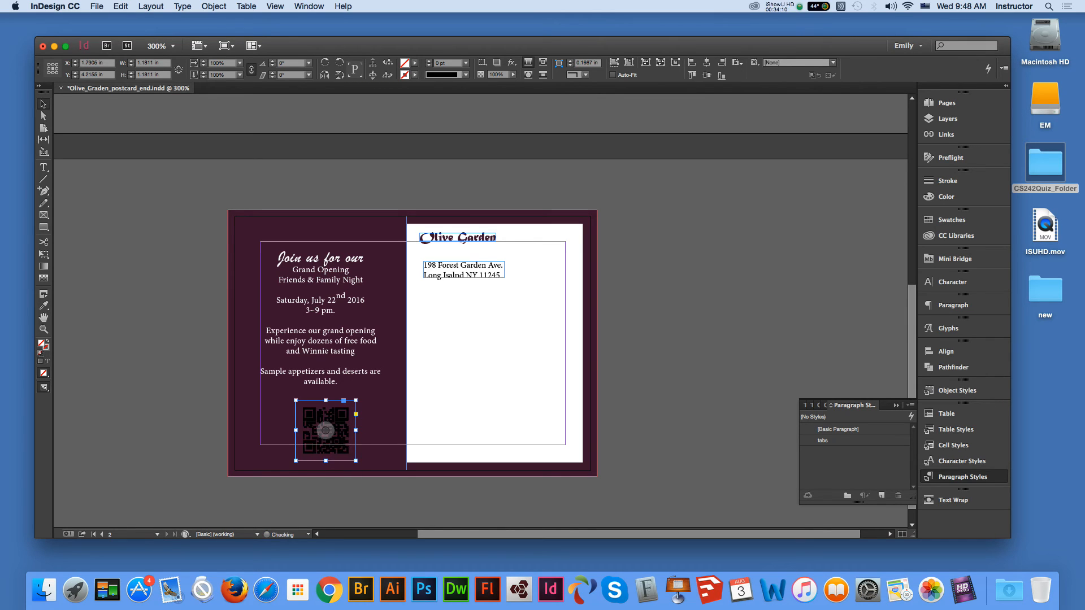
drag(316, 434, 308, 429)
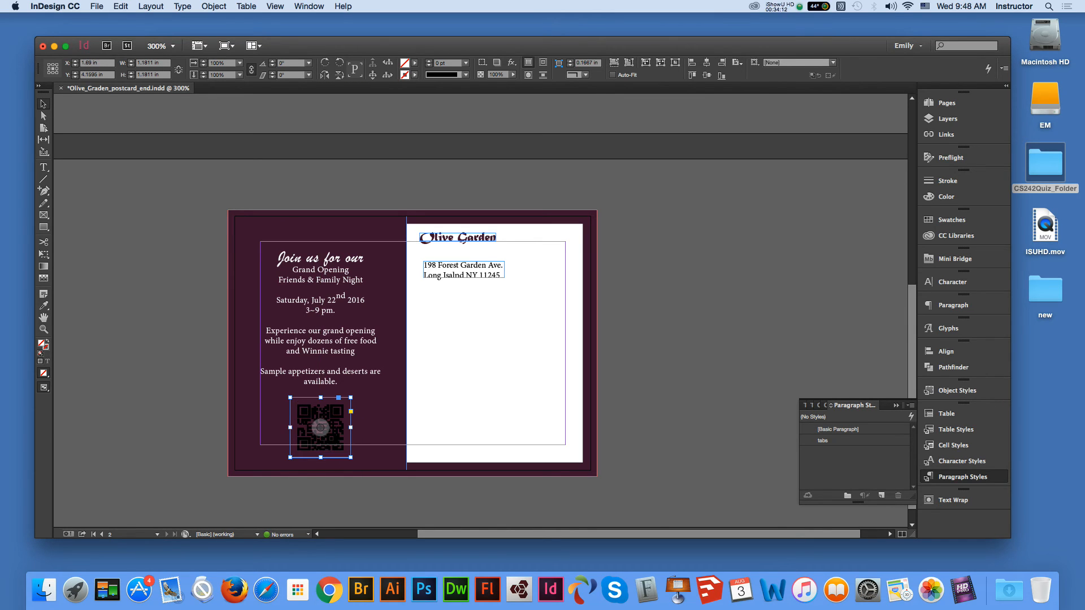
drag(350, 457, 331, 410)
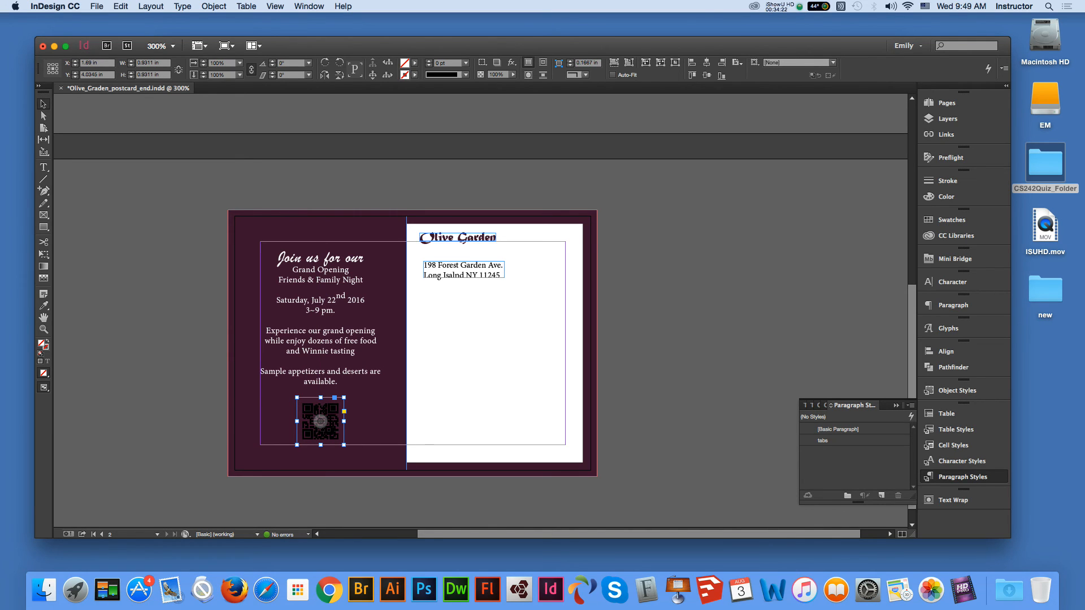
click(641, 432)
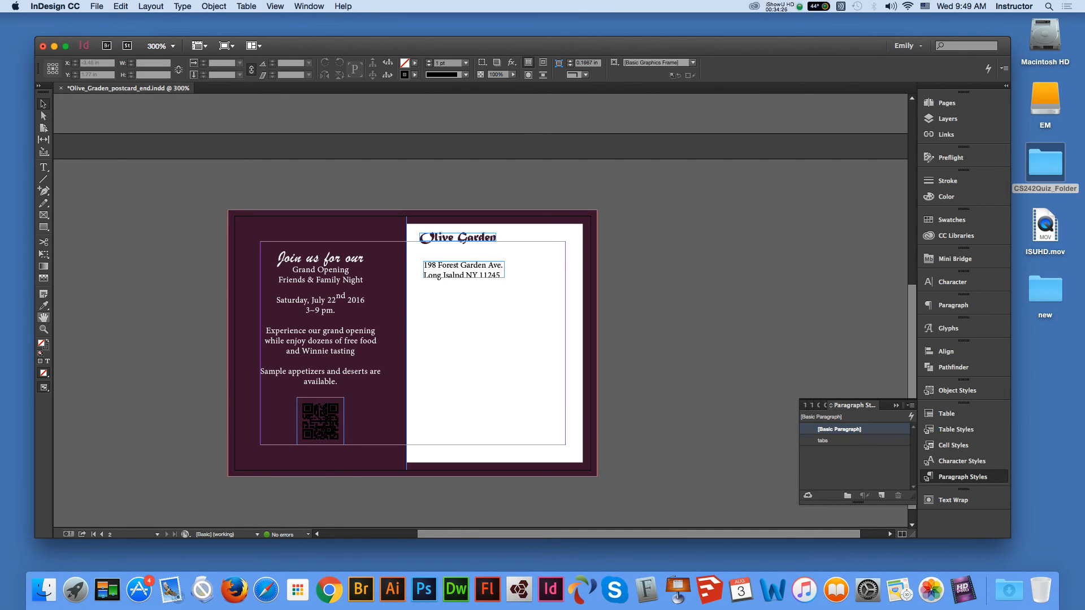
- On page 1, colour all the Time/Place text with the C=36 M=79 Y=17 K=74 swatch
scroll(480, 316, up, 10)
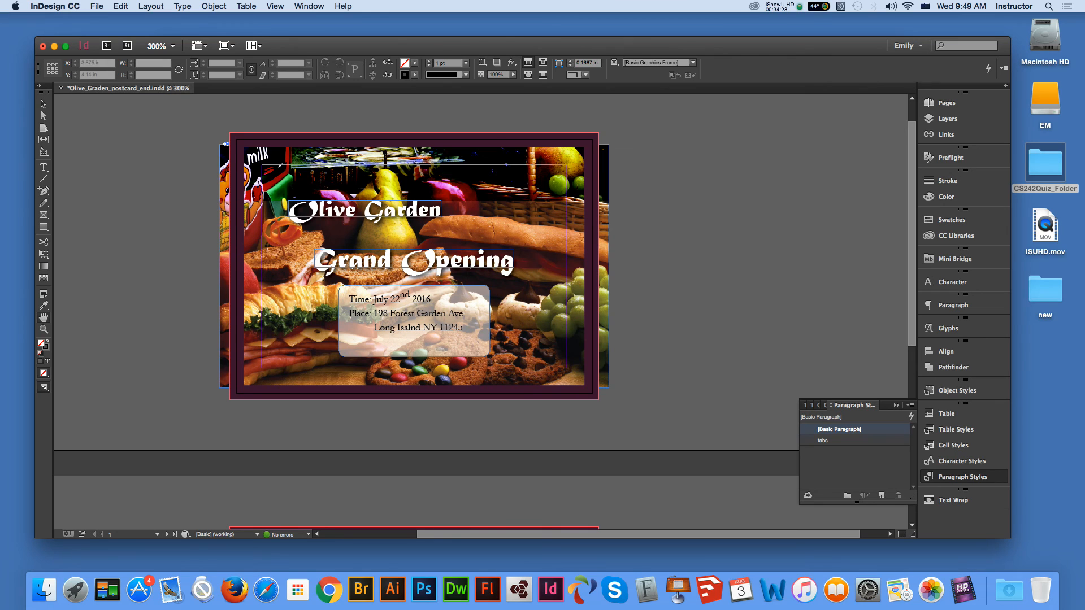
click(42, 104)
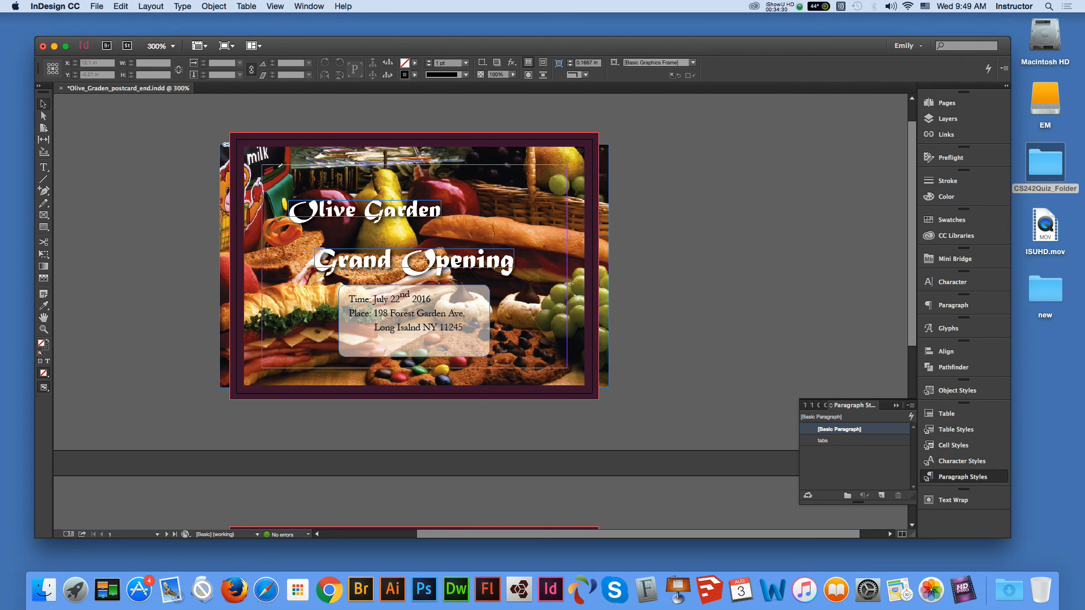
click(417, 323)
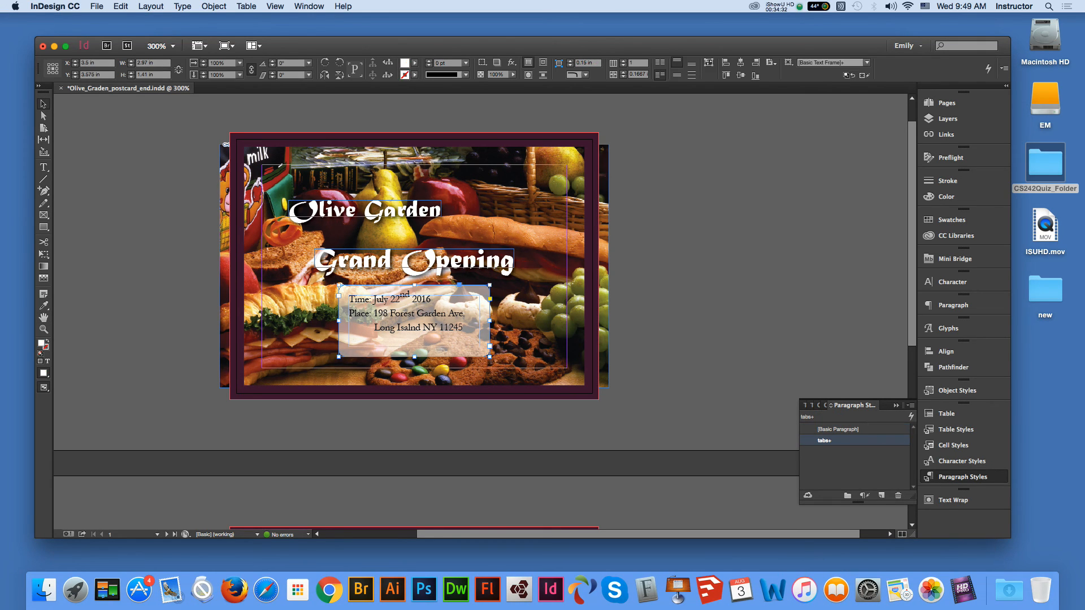
double_click(417, 324)
key(super+a)
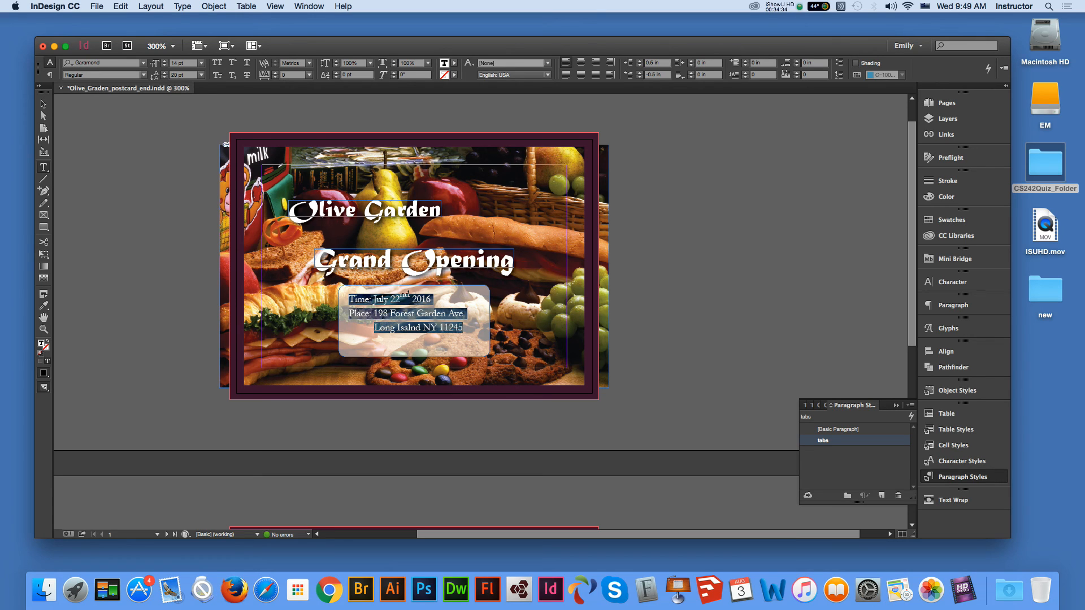
click(454, 63)
key(Down)
key(Down)
key(Down)
key(Down)
key(Down)
key(Down)
key(Down)
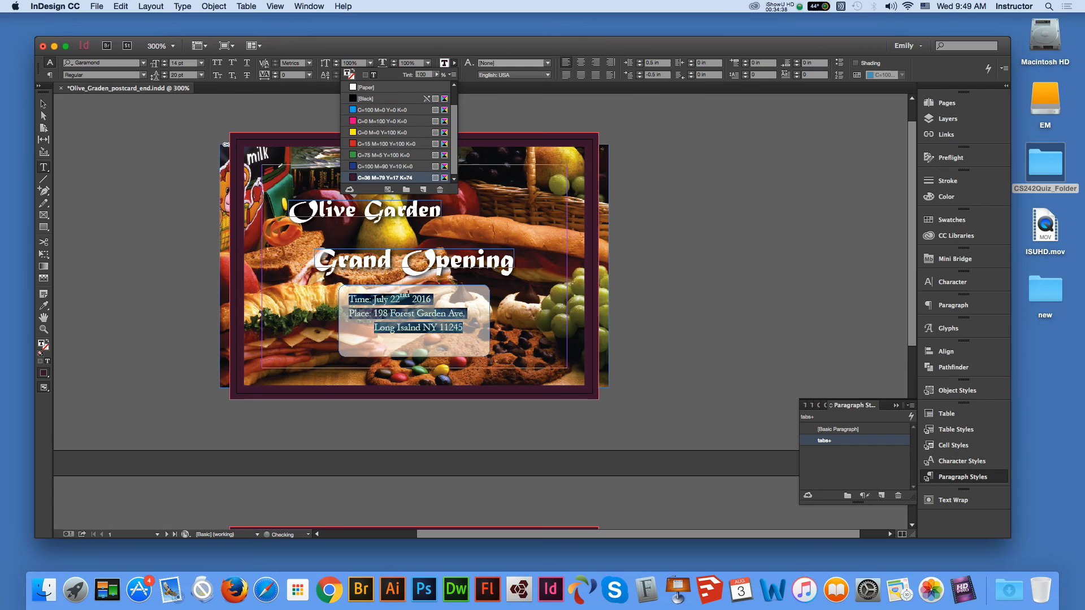
click(44, 104)
key(super+shift+a)
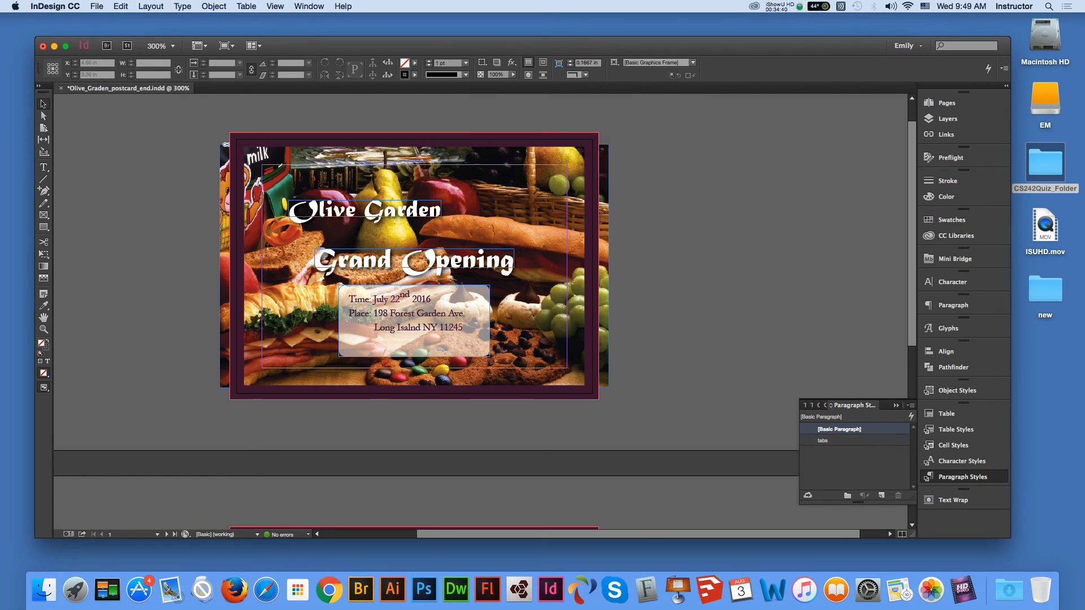
click(414, 321)
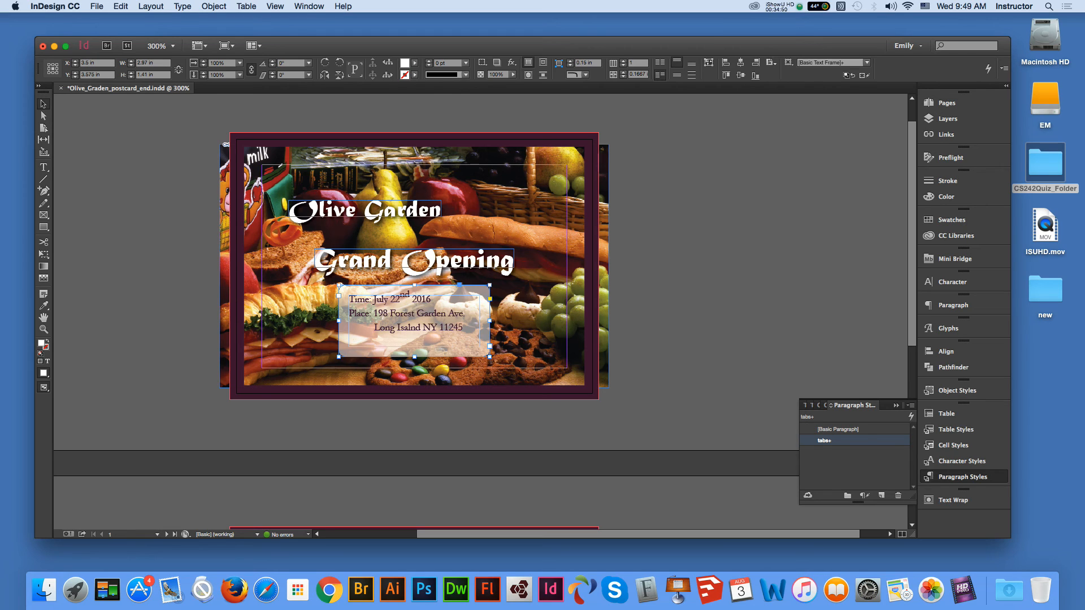
- Set the Time/Place box's fill-only opacity to 81%
click(482, 62)
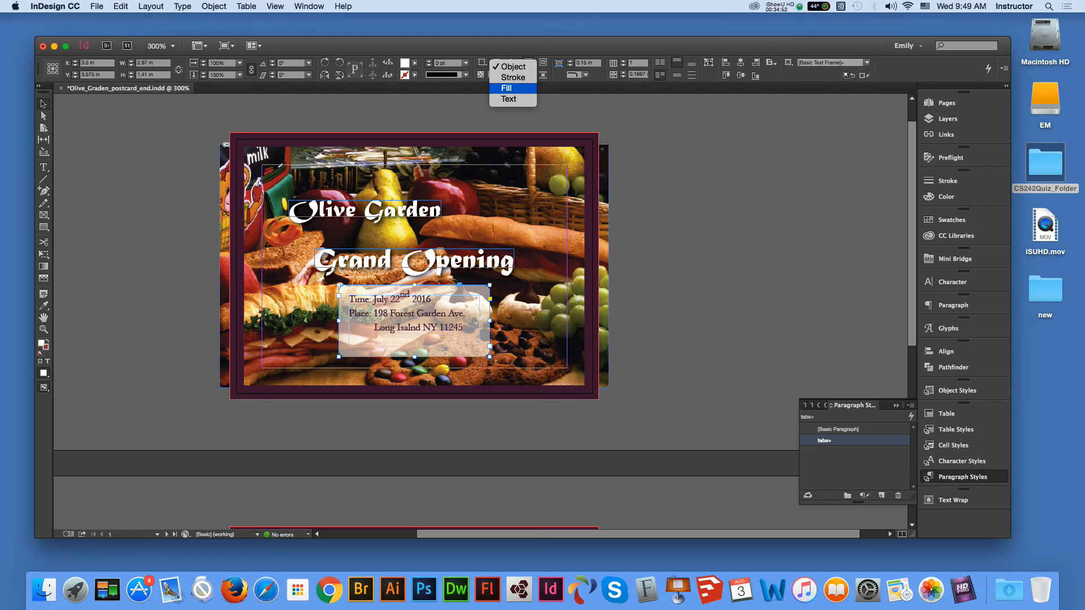
click(506, 88)
click(513, 75)
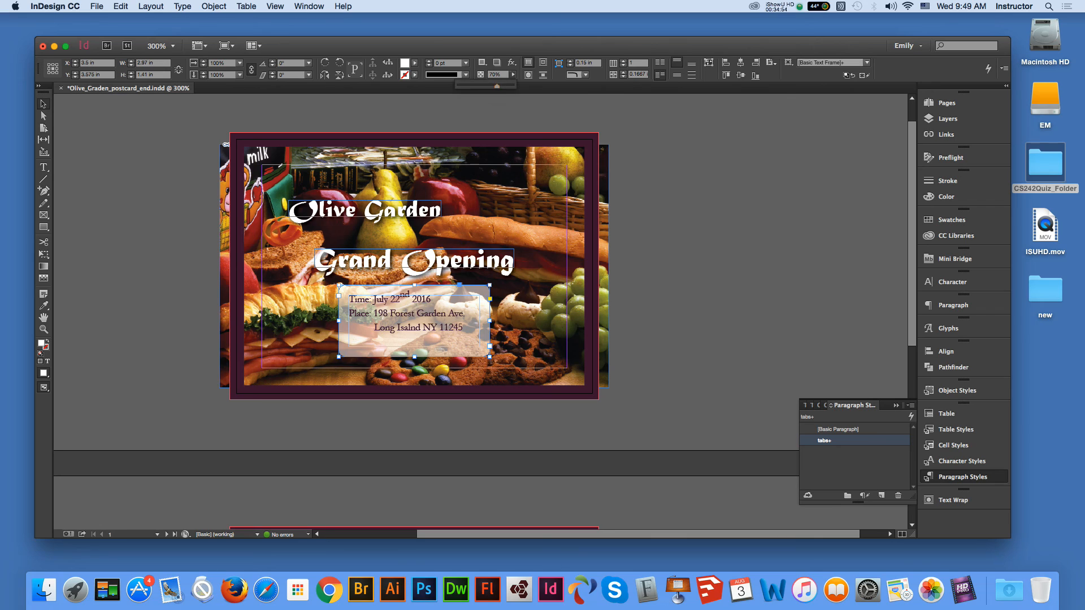
drag(496, 87, 502, 87)
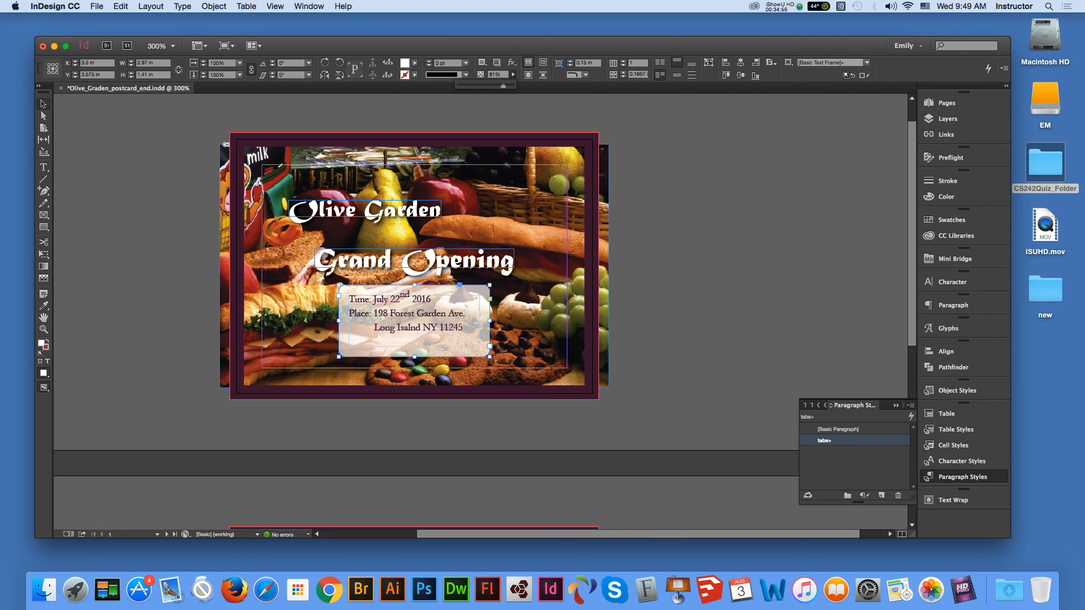
click(513, 75)
double_click(493, 74)
click(651, 211)
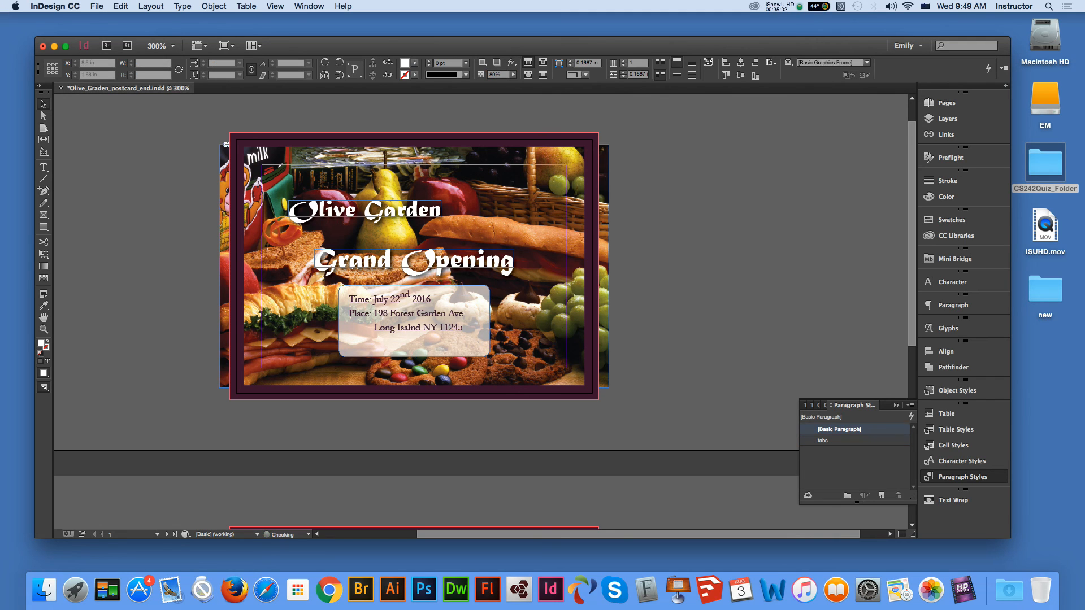
- Save the postcard as Olive_Graden_postcard_end.indd
click(97, 6)
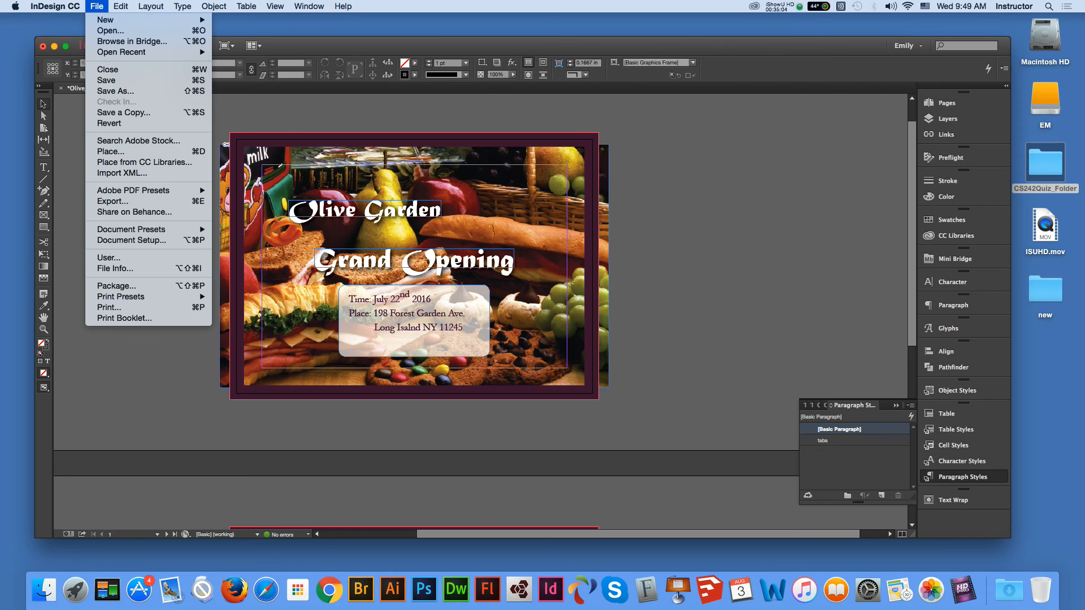
click(107, 80)
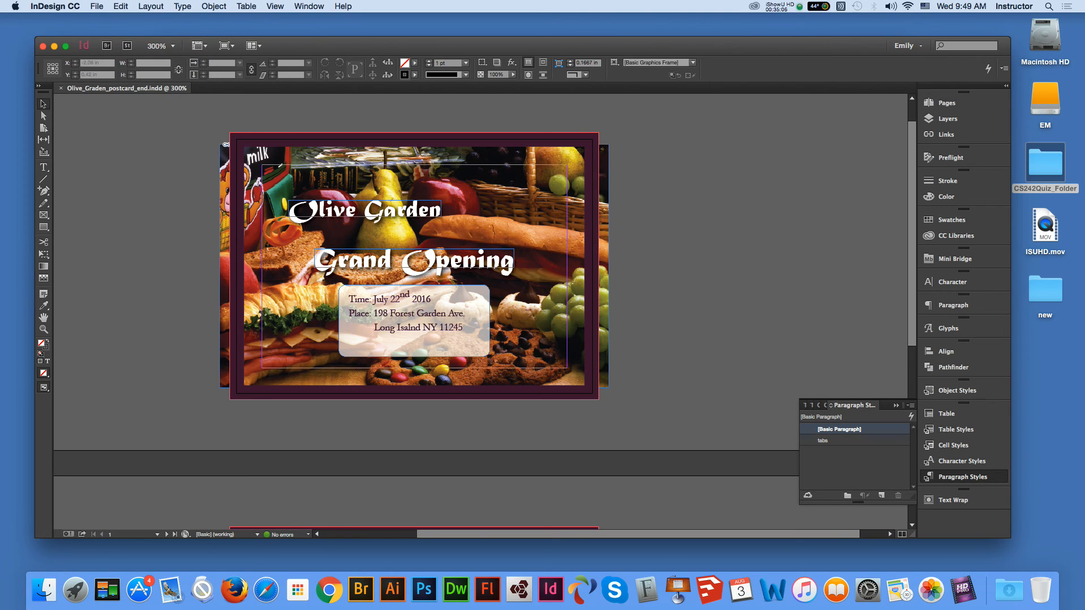
click(962, 589)
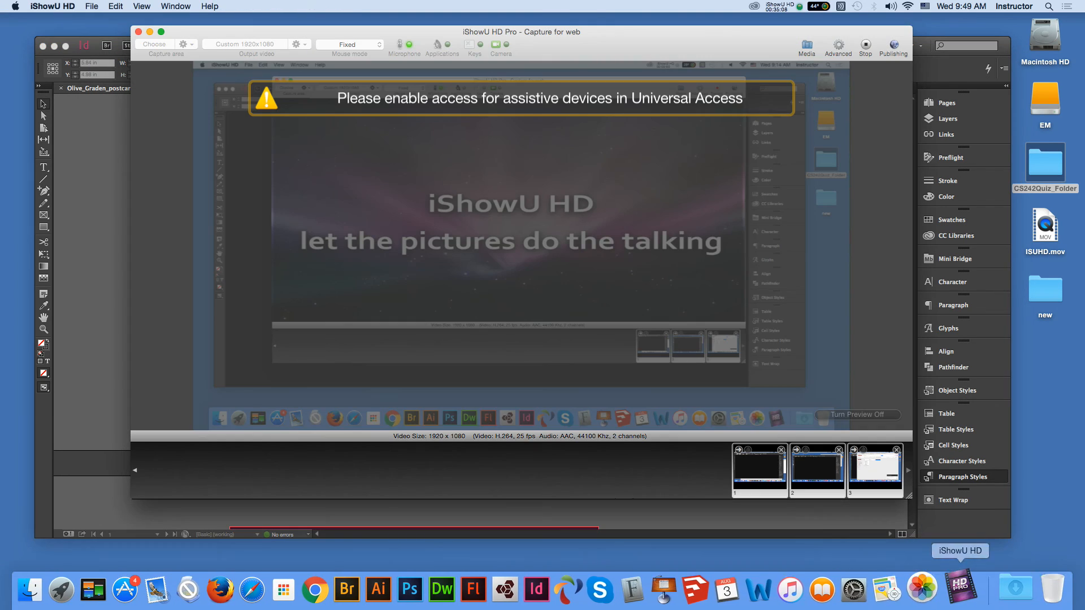